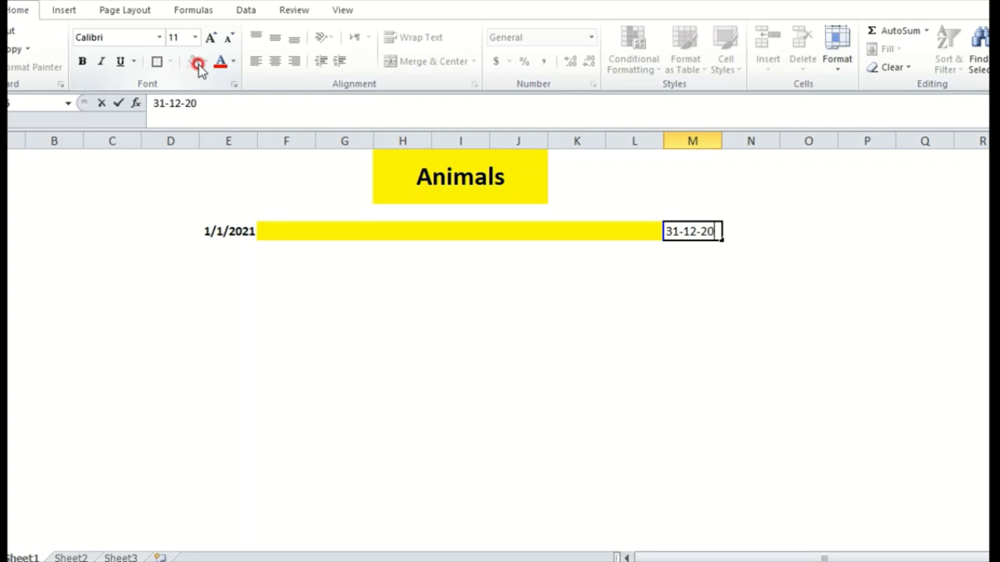
- Complete the period end date in M5 as 31-12-2021 and make it bold
type("21")
key("Return")
key("Up")
key("ctrl+b")
- Enter the transaction date 1-1-2021 in E8 and make it bold
key("Down")
key("Left")
key("Left")
key("Left")
key("Down")
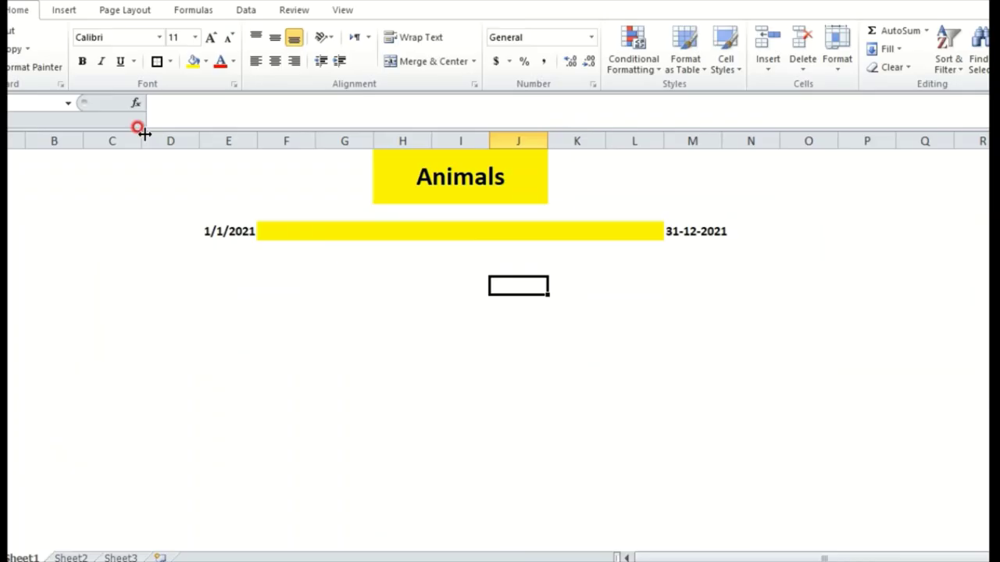
key("Left")
key("Left")
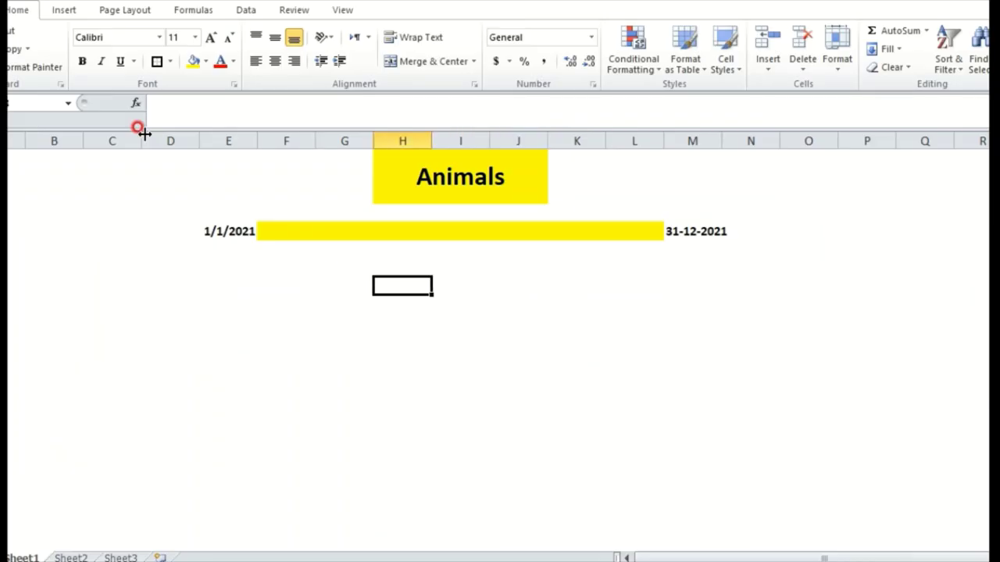
key("Left")
key("Left")
key("Left")
type("1")
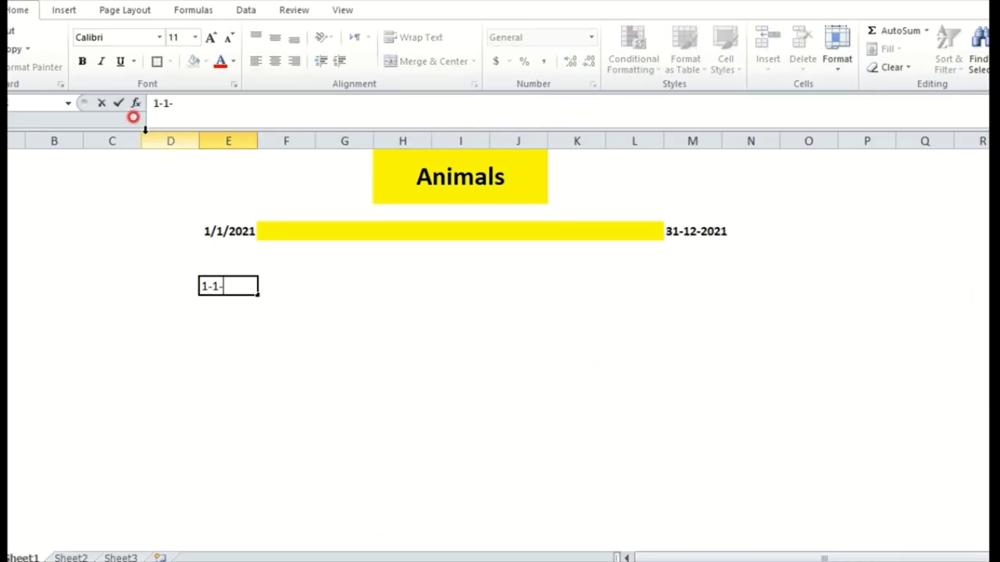
type("-1-2021")
key("ctrl+Return")
key("ctrl+b")
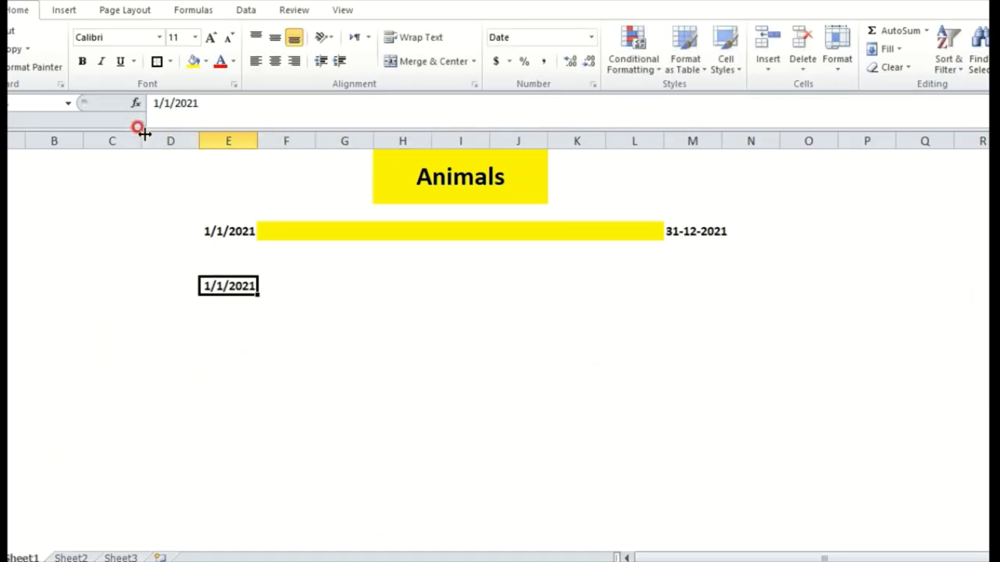
- Enter "Purchased a cow for" in F8 and the amount 500 in I8
key("Right")
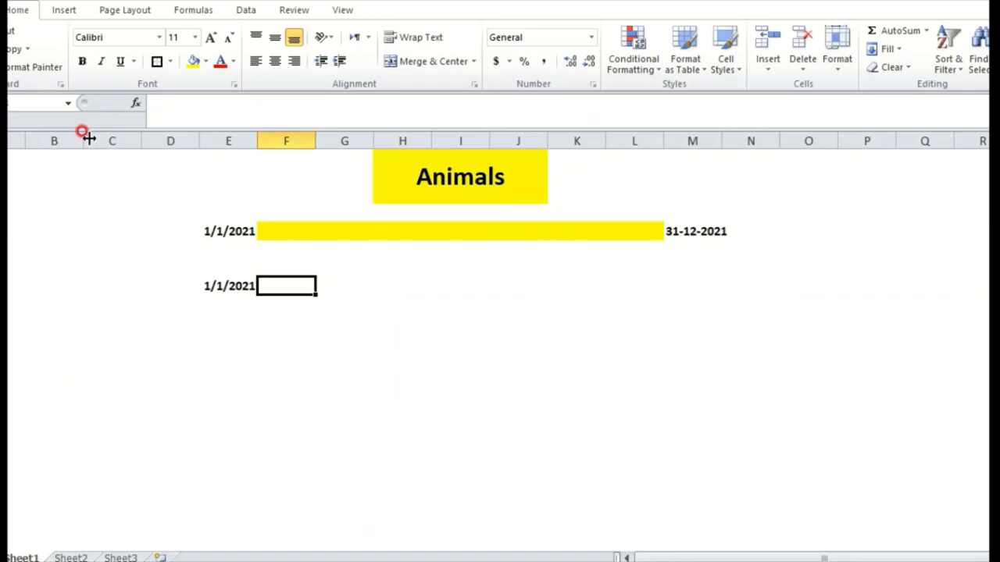
type("Purchased a cow")
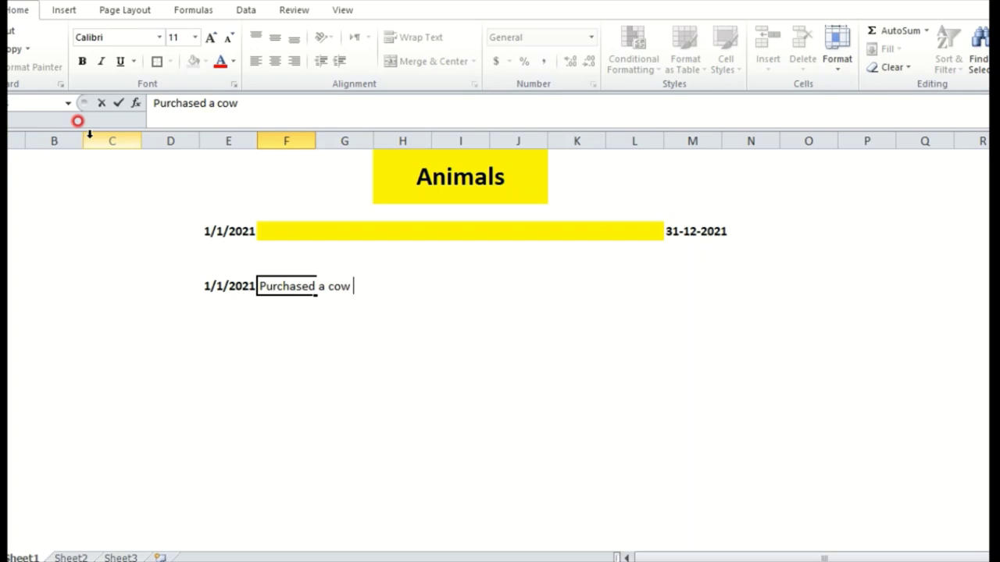
type(" for")
key("Right")
key("Right")
key("Right")
type("500")
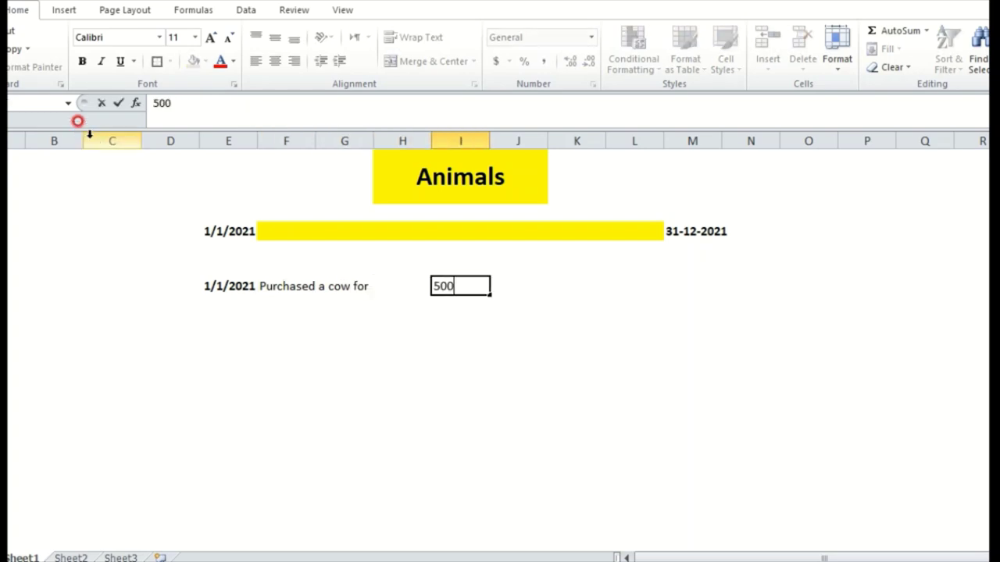
key("Return")
- Format the purchase amount in I8 as dollar accounting with no decimal places
key("Up")
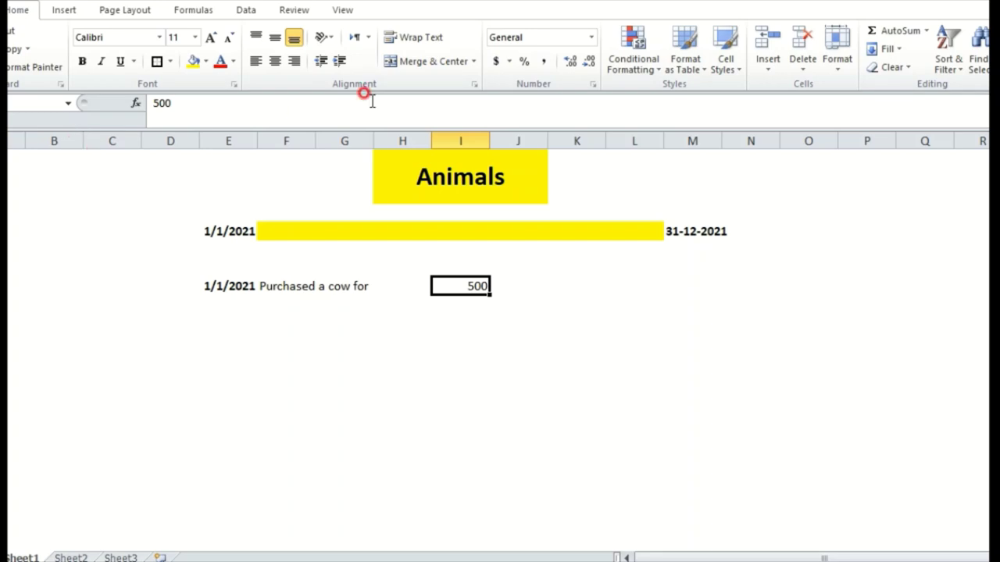
left_click(495, 61)
left_click(588, 66)
left_click(588, 66)
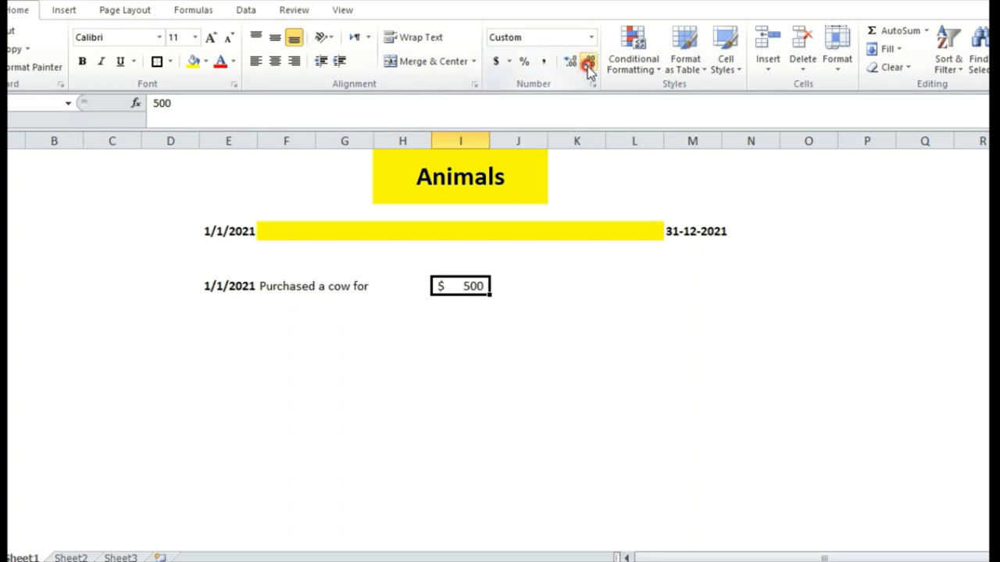
- Label the purchase row "Initially" in D8, beside the date, and underline the label
key("alt+Tab")
key("alt+Tab")
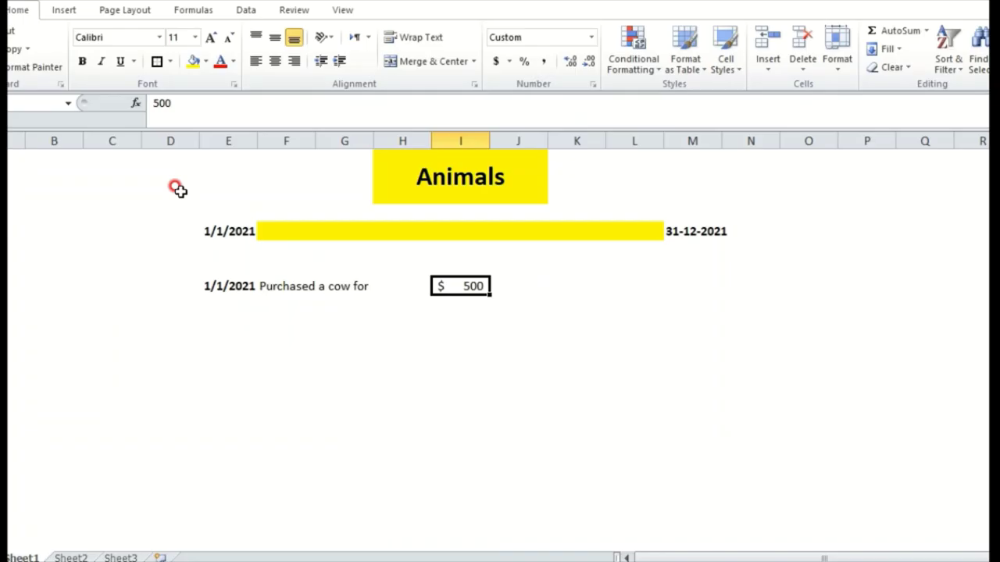
left_click(174, 283)
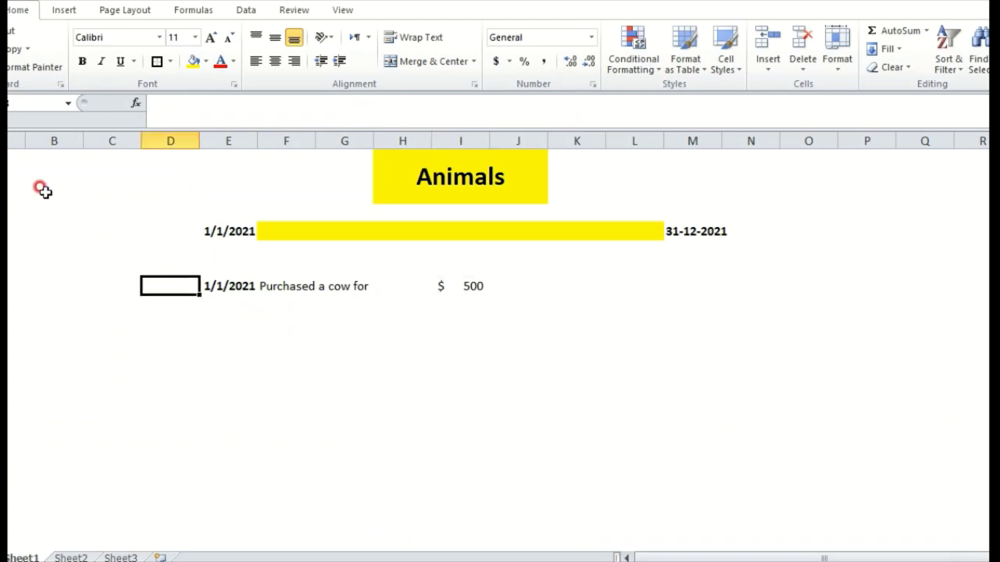
type("Initially")
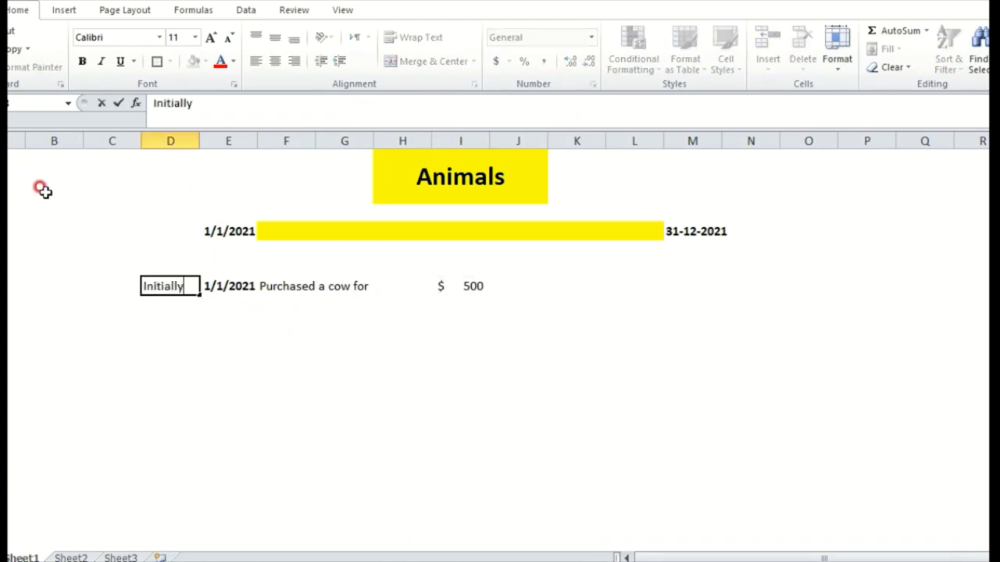
key("ctrl+Return")
key("ctrl+u")
- Check the presentation slide for how a biological asset is measured and compare it with the cow's purchase amount in the worksheet
key("Right")
key("Down")
key("Down")
key("Right")
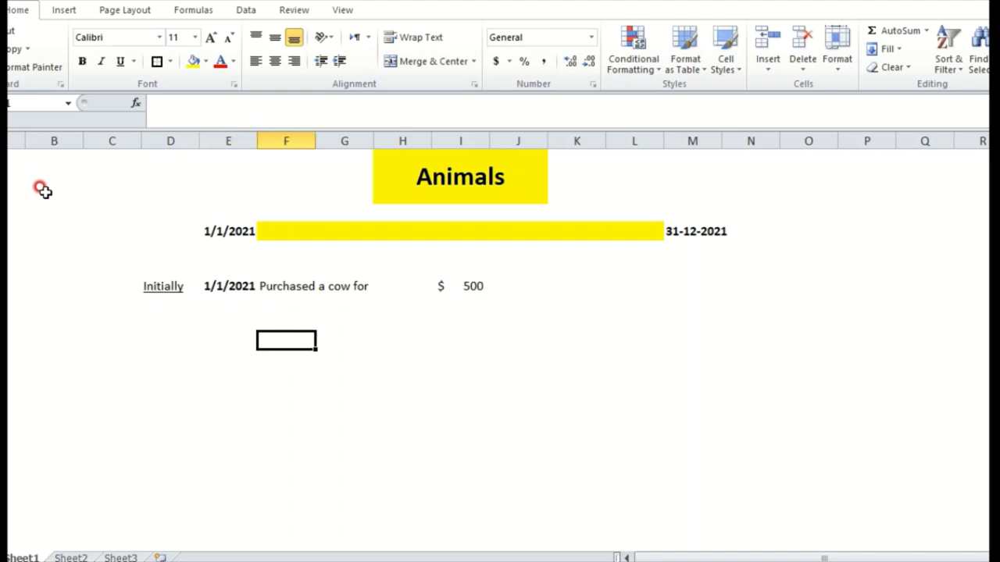
key("alt+Tab")
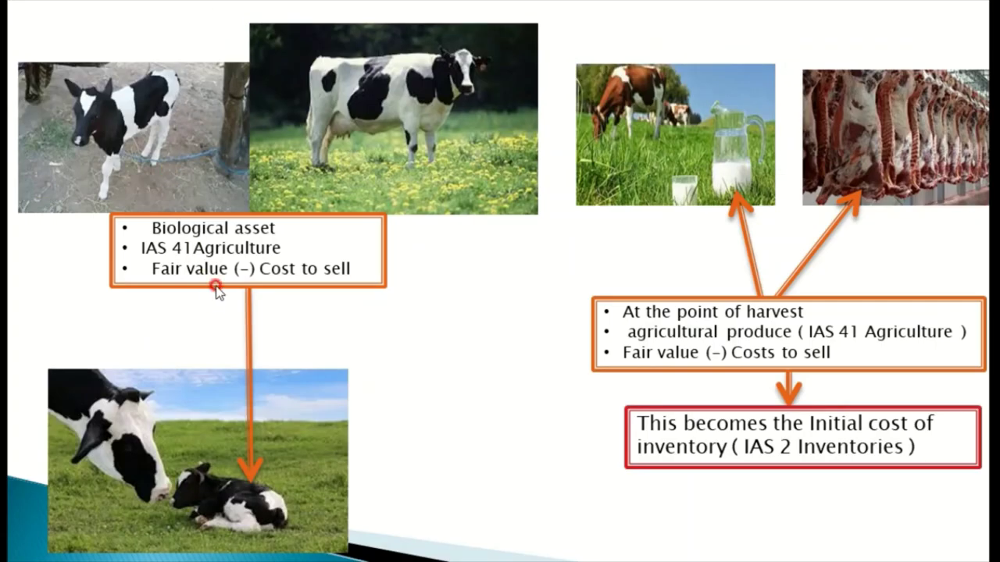
key("alt+Tab")
key("Down")
key("Down")
key("Up")
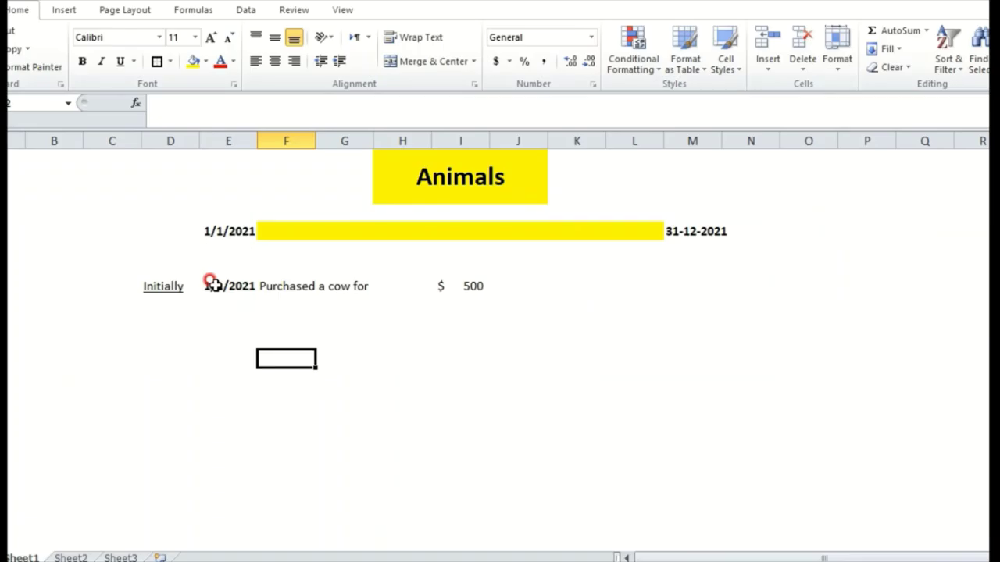
left_click_drag(514, 273, 469, 304)
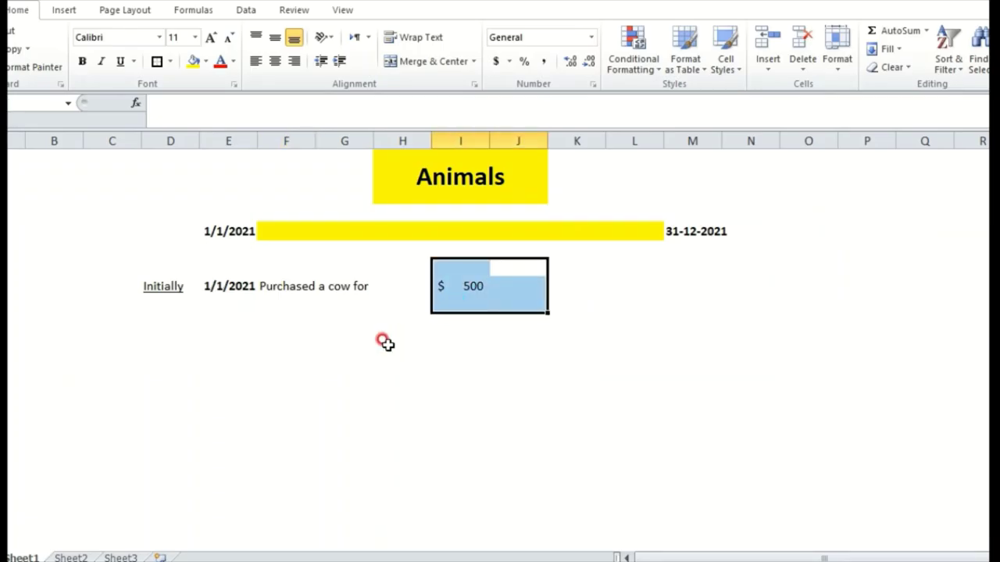
- Start the journal entry's credit line with "Cr." in F14 and "Cash" in G14
left_click(312, 355)
key("Down")
key("Down")
type("C")
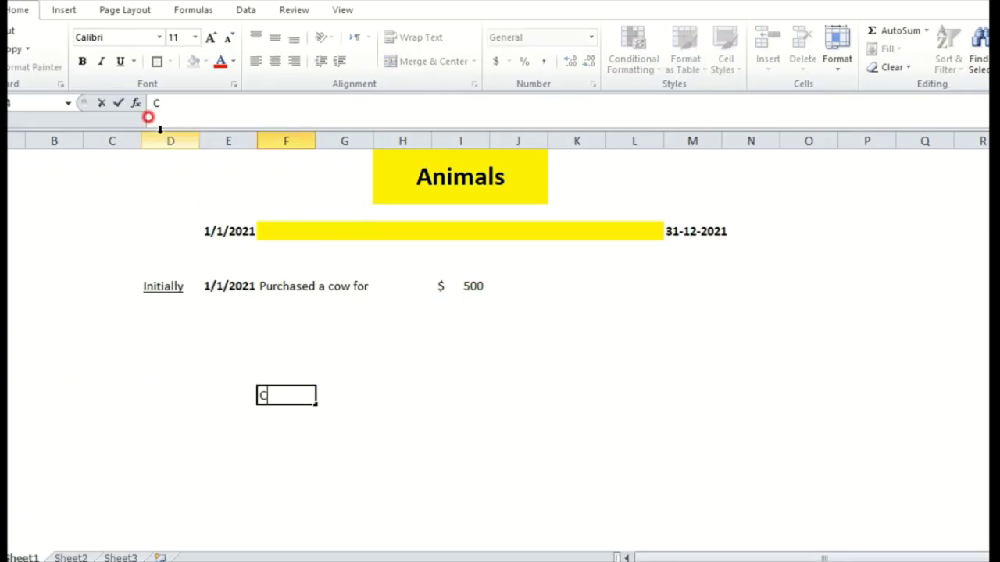
type("r.")
key("Tab")
type("C")
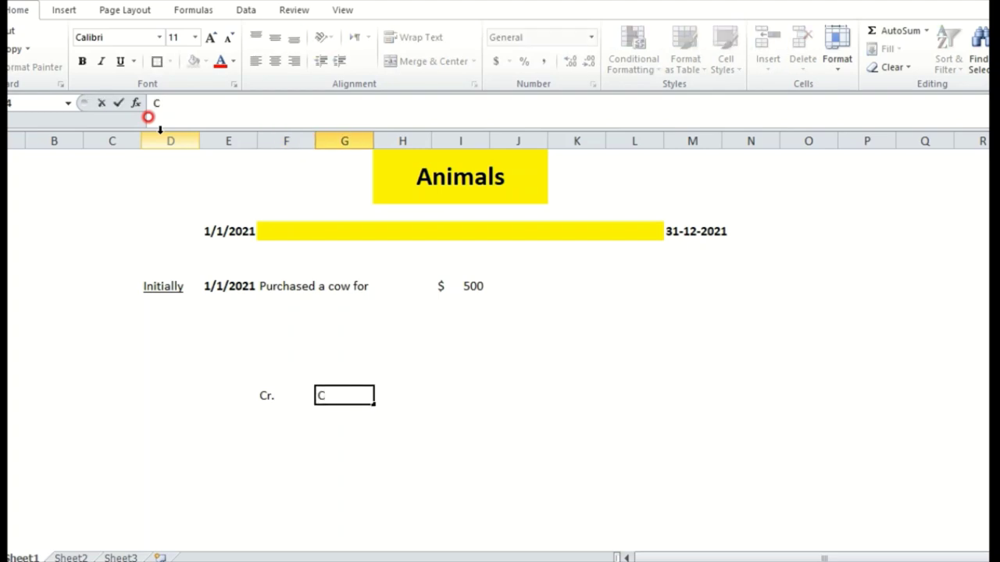
key("Tab")
- Link the Cash credit amount in I14 to the purchase price with the formula =I8
key("Tab")
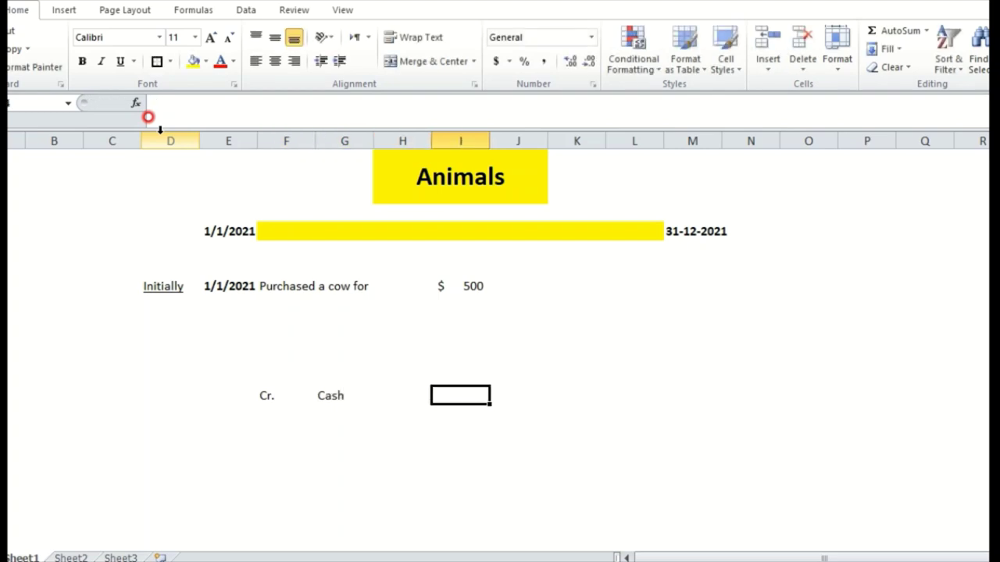
type("=")
key("Up")
key("Up")
key("Up")
key("Return")
key("Up")
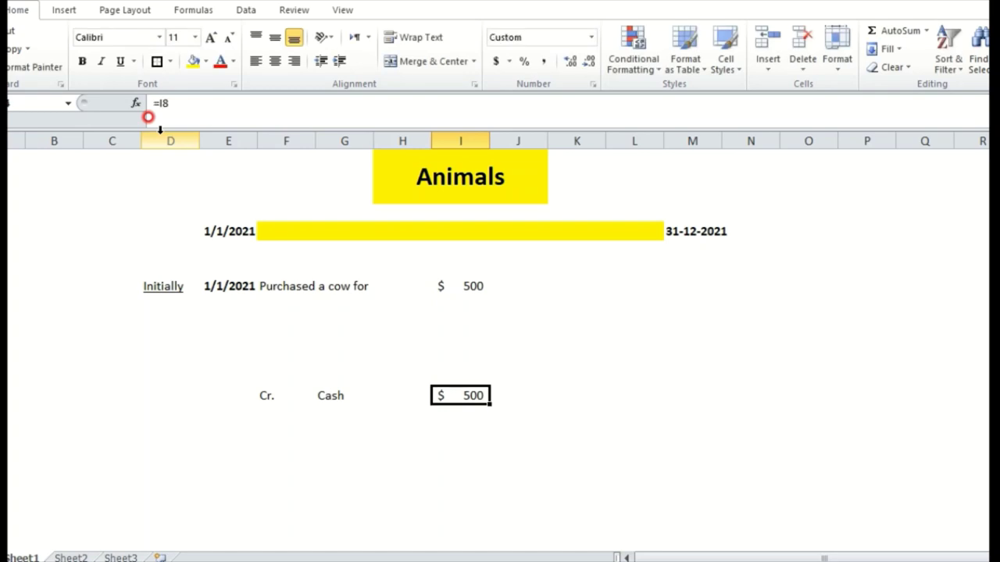
- Add the debit line above the Cash line with "Dr." in E13 and "Biological asset" in F13
key("shift+Left")
key("shift+Left")
key("shift+Left")
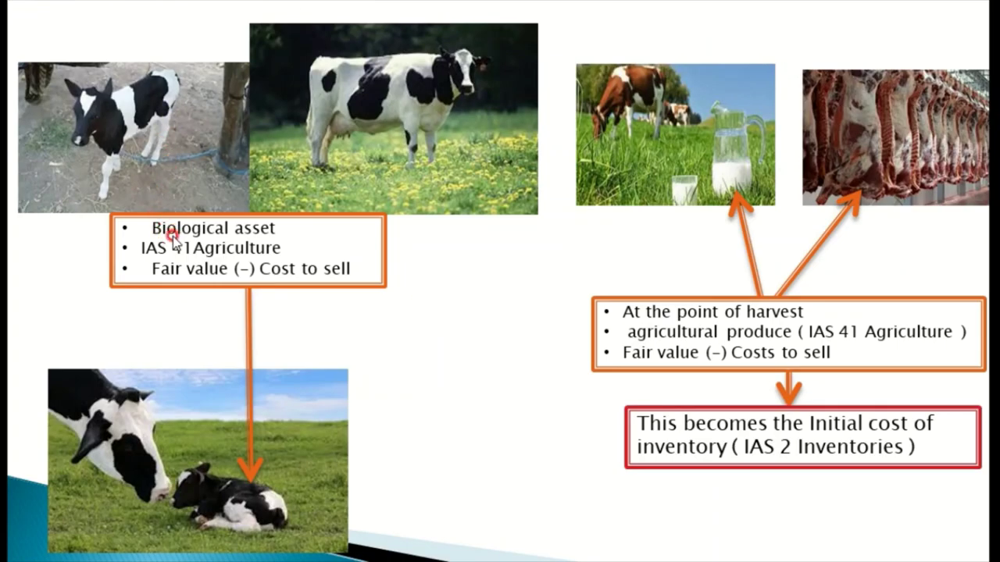
key("alt+Tab")
key("Left")
key("Left")
type("Dr")
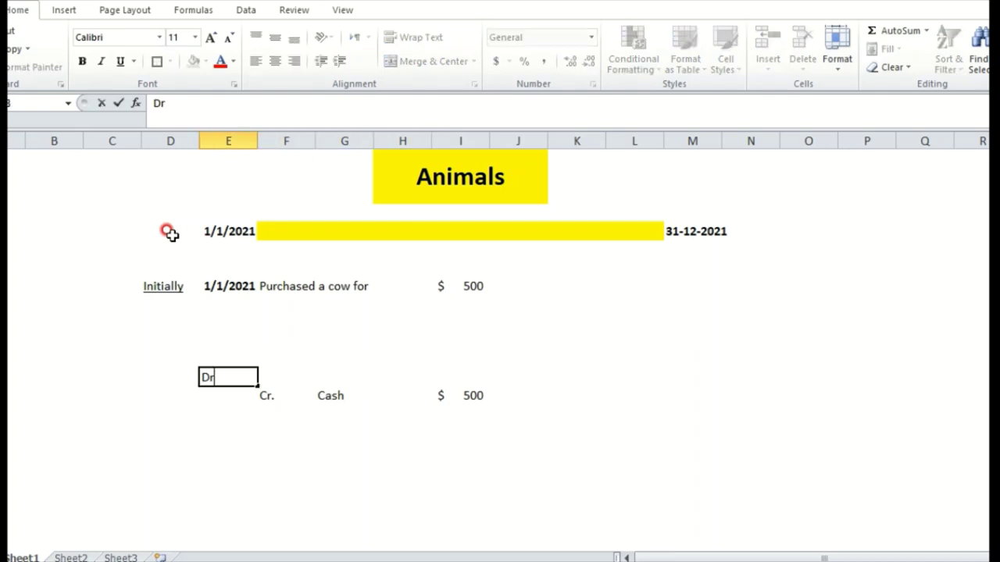
type(".")
key("Tab")
type("Bio")
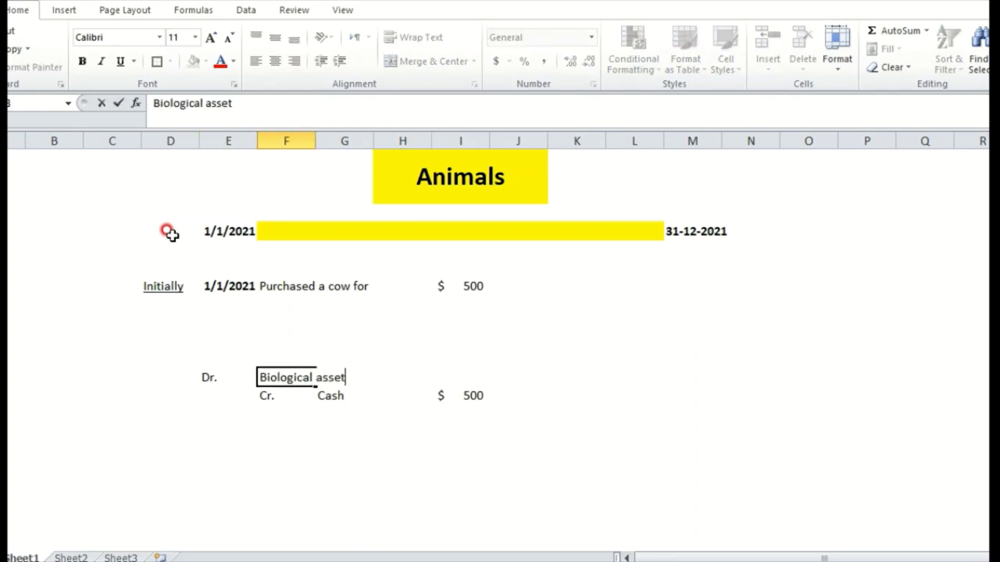
key("Tab")
- Try linking the Biological asset debit amount in H13 to the Cash credit amount, and clear the cell
key("Tab")
type("=")
key("Down")
key("Right")
key("Return")
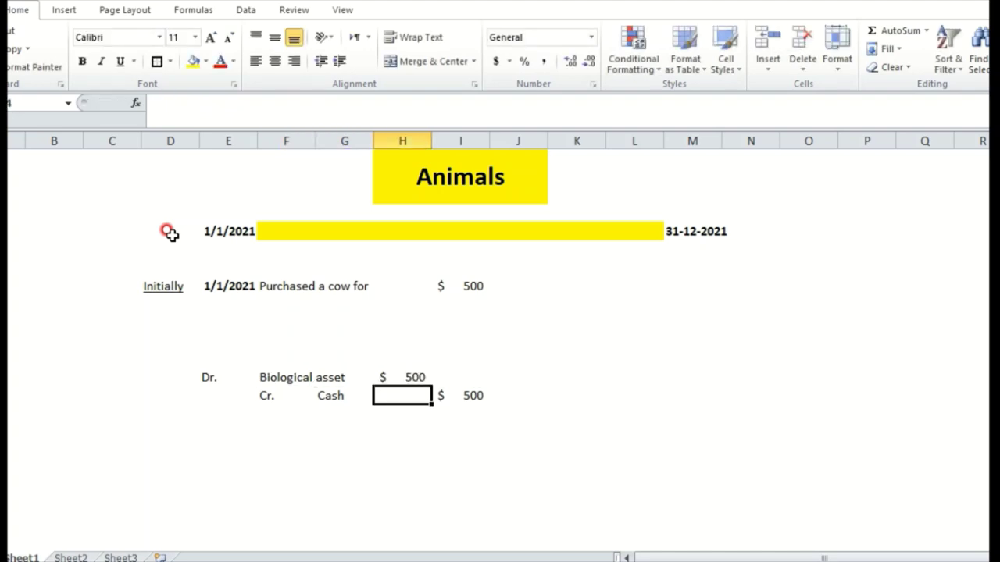
key("Up")
key("Delete")
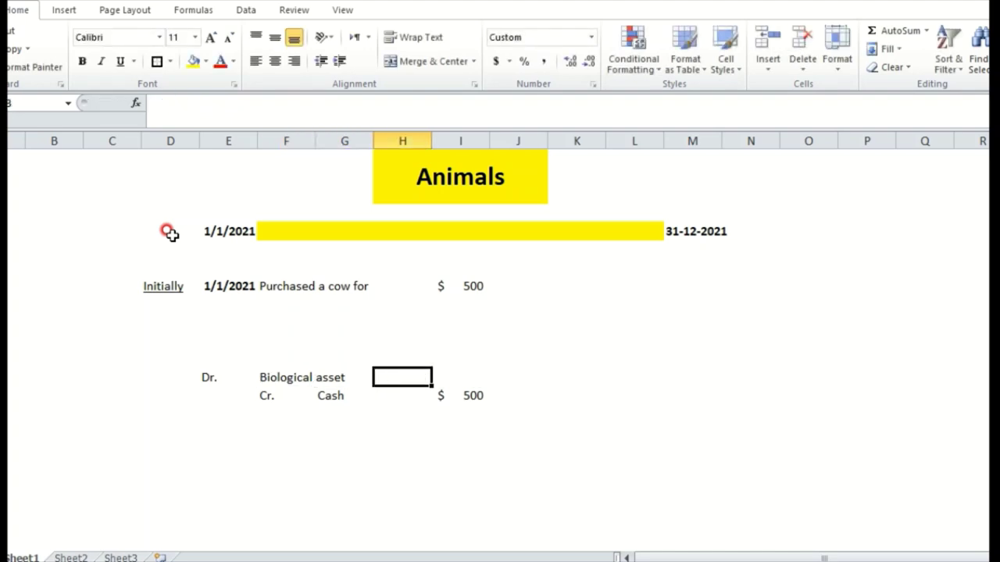
- Check the slide's measurement rule and enter the label "FV (-) Costs to sell" in F9, below the purchase line
key("alt+Tab")
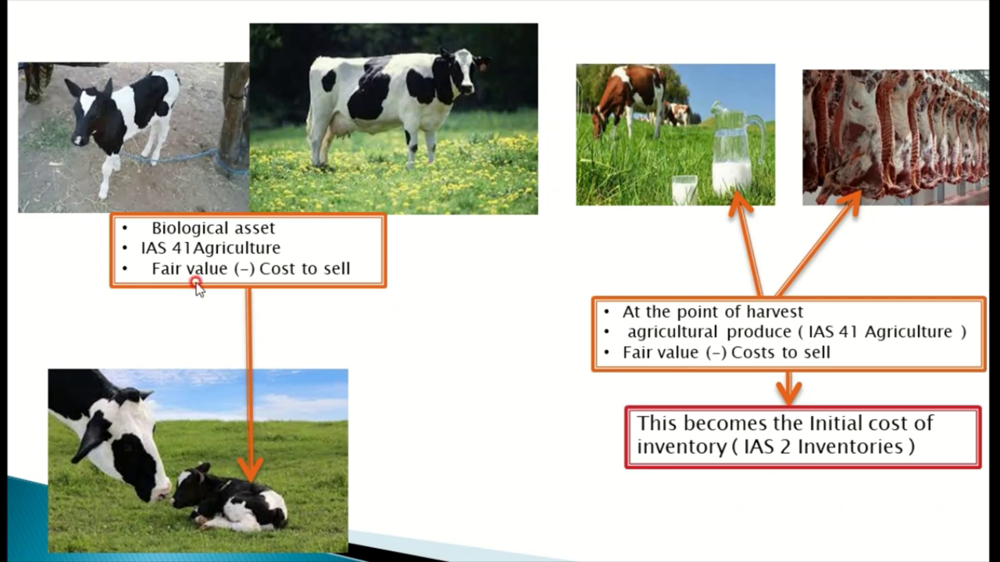
key("alt+Tab")
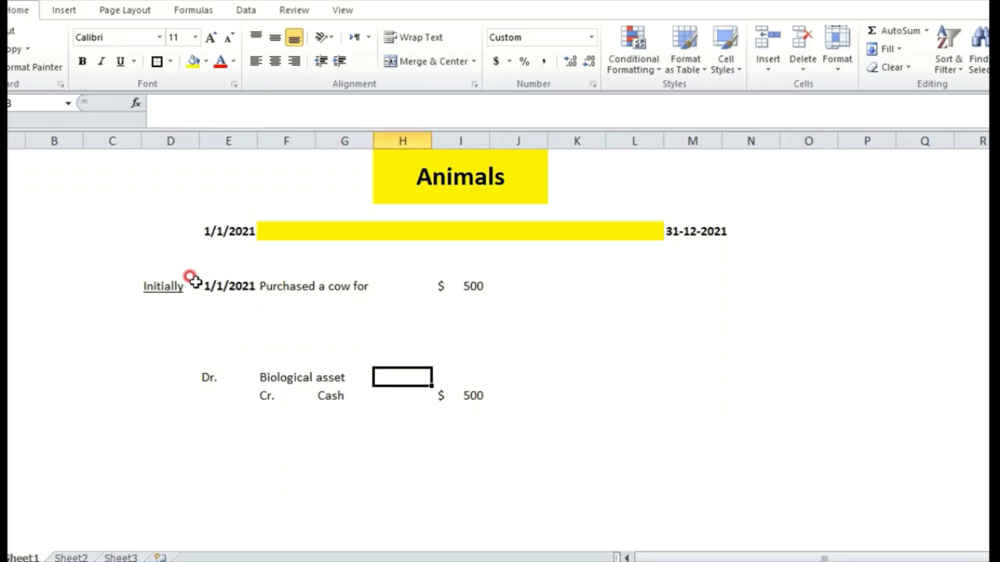
left_click(306, 303)
type("FV (-) Costs to")
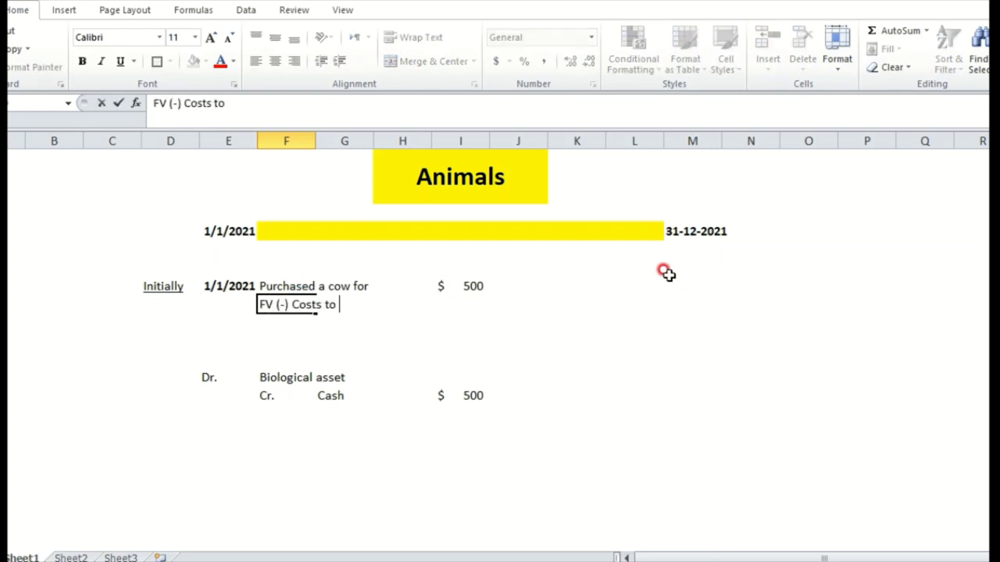
type(" sell")
- Calculate the fair value less costs to sell in I9 with the formula =500-20
key("Right")
key("Right")
key("Right")
type("=")
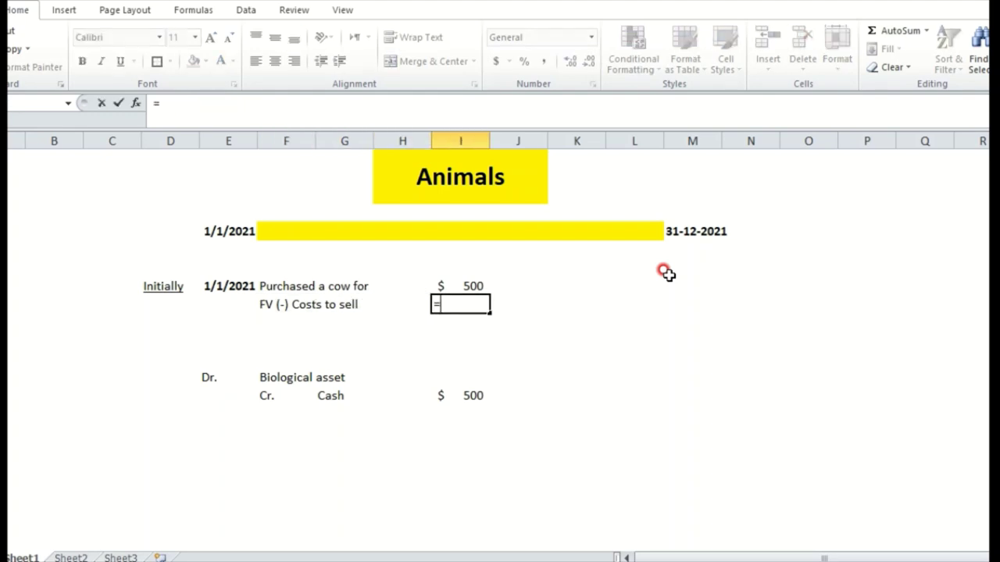
key("alt+Tab")
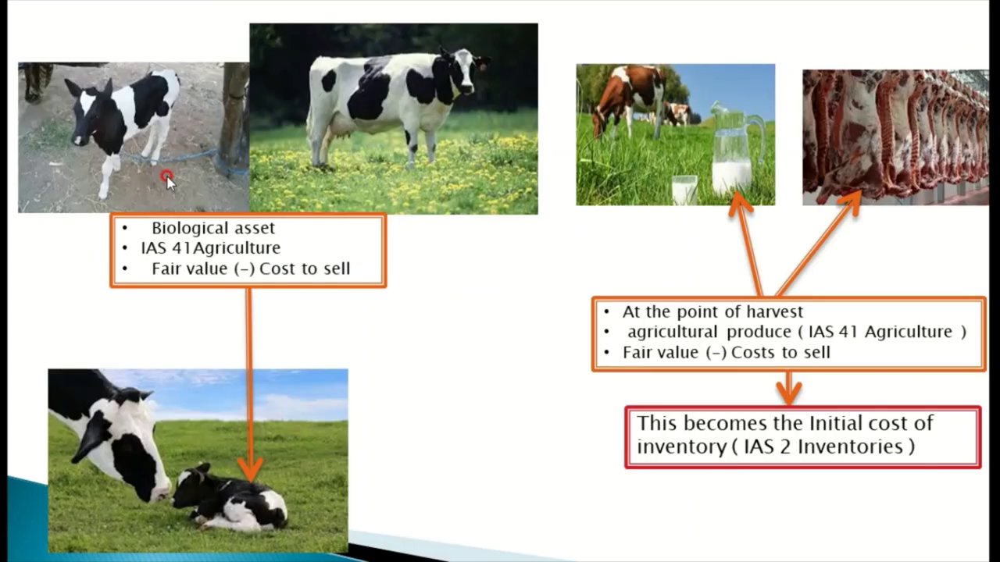
key("alt+Tab")
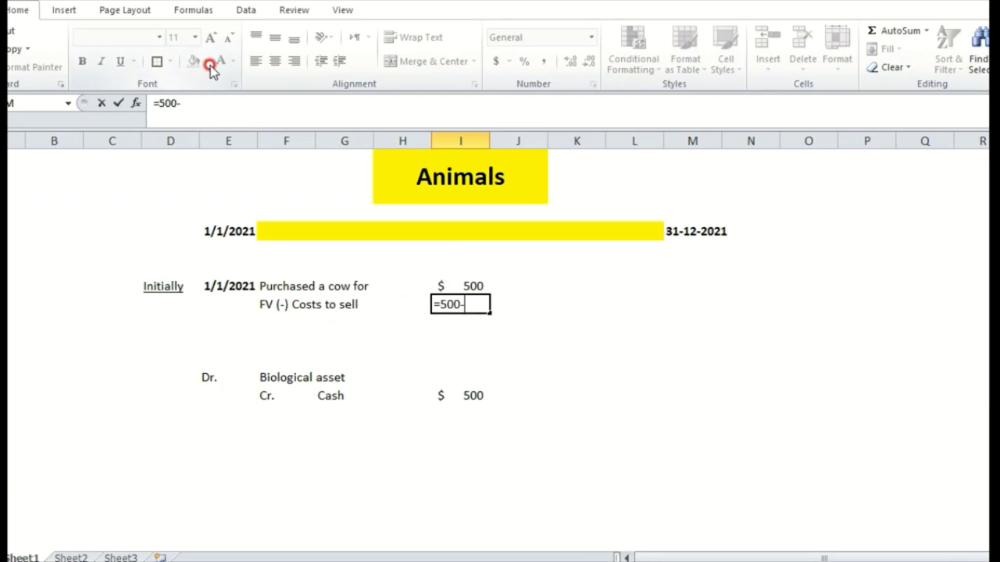
type("500-20")
key("Return")
key("Up")
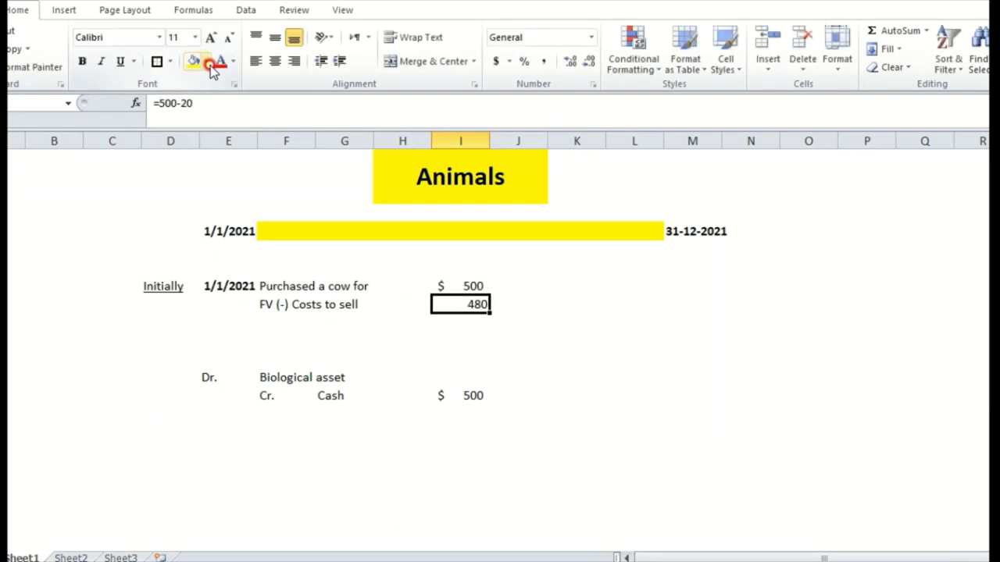
- Compare the FV (-) Costs to sell row with the slide and the purchase price, and select the Biological asset debit cell H13
key("shift+Left")
key("shift+Left")
key("shift+Left")
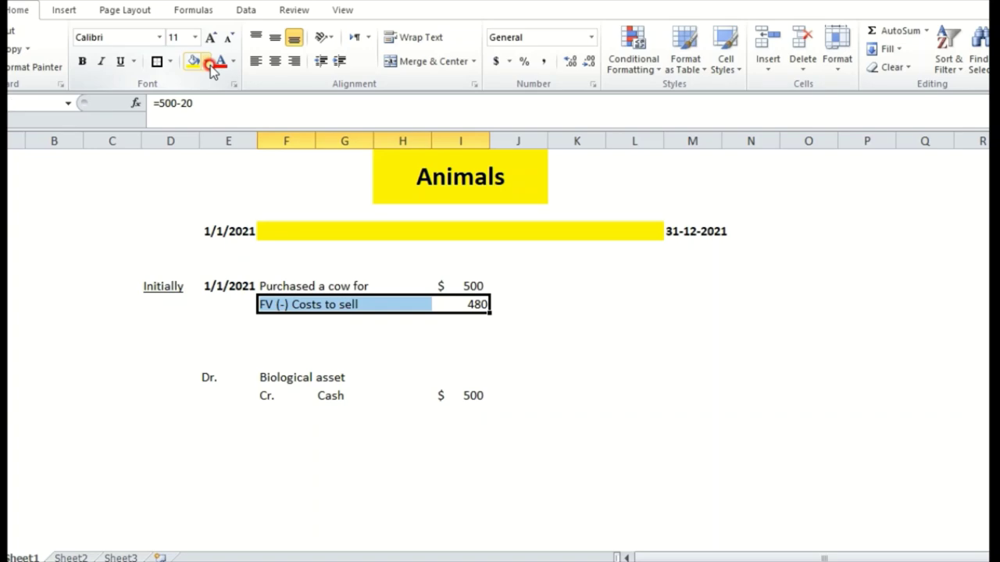
key("alt+Tab")
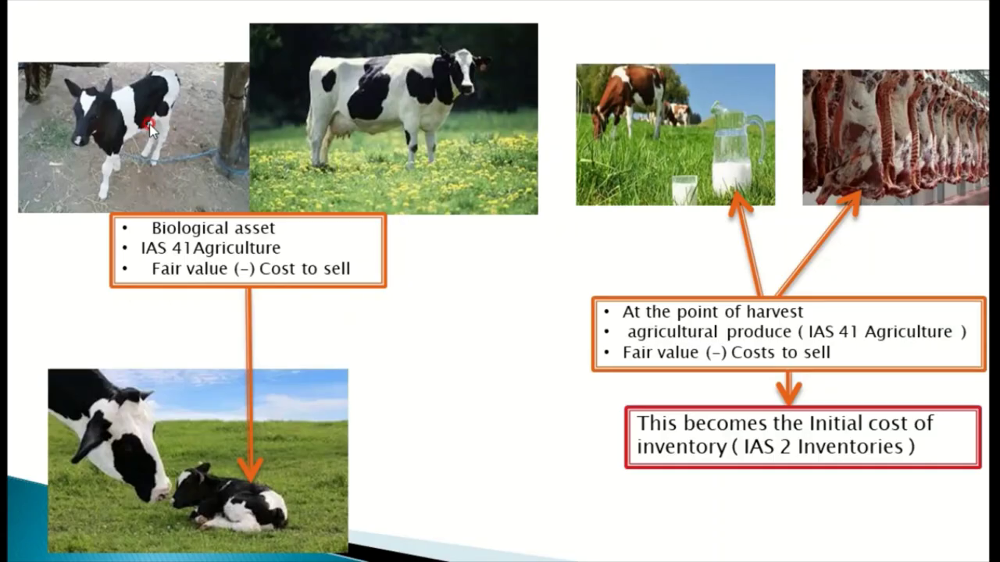
key("alt+Tab")
left_click_drag(501, 292, 478, 306)
left_click(401, 376)
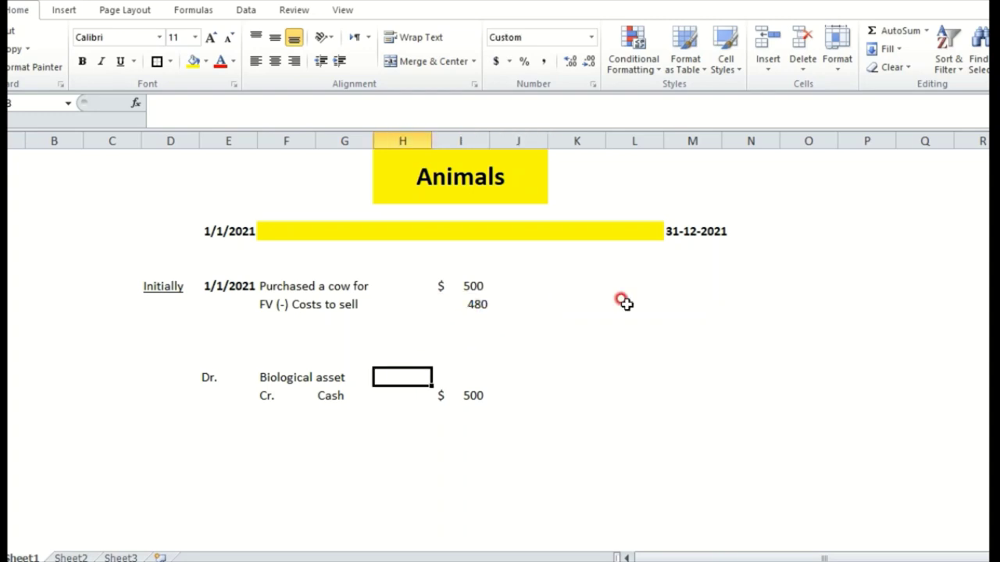
- Link the Biological asset debit amount in H13 to the FV (-) Costs to sell amount in I9
type("=")
key("Up")
key("Up")
key("Right")
key("Up")
key("Return")
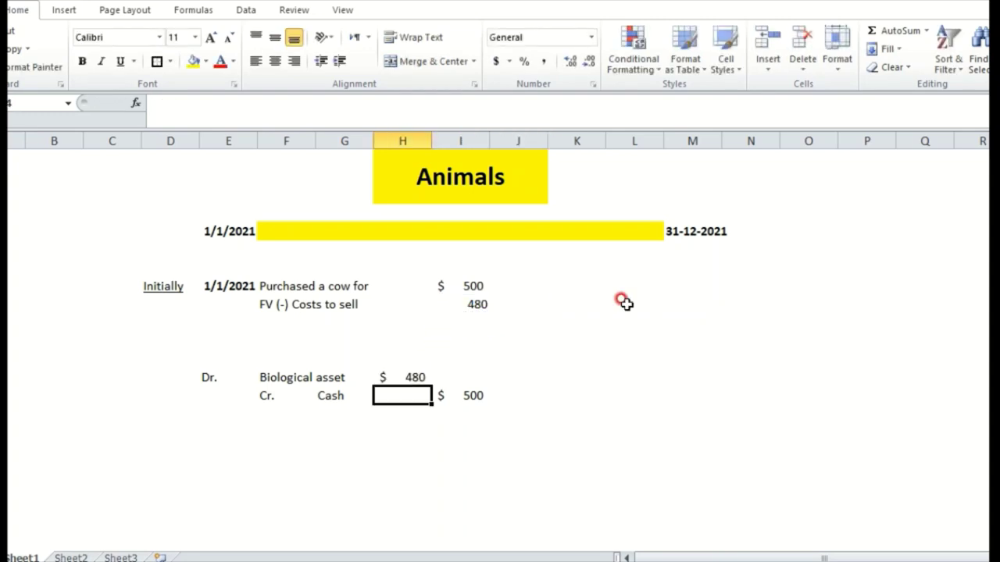
- Review the Biological asset debit and Cash credit lines of the journal entry
key("Down")
key("Down")
key("Right")
key("Right")
key("Left")
key("Up")
key("shift+Left")
key("shift+Left")
key("shift+Left")
key("shift+Left")
key("Up")
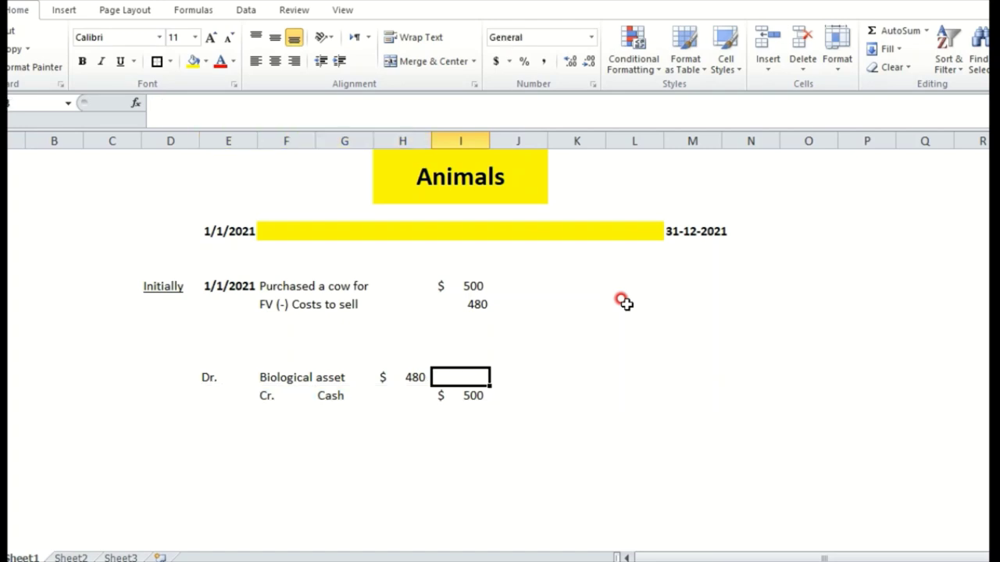
- Review the FV (-) Costs to sell and purchase price rows above the journal entry
key("Up")
key("Up")
key("Left")
key("Up")
key("Up")
key("Left")
key("Left")
key("shift+Right")
key("shift+Right")
key("shift+Right")
key("Up")
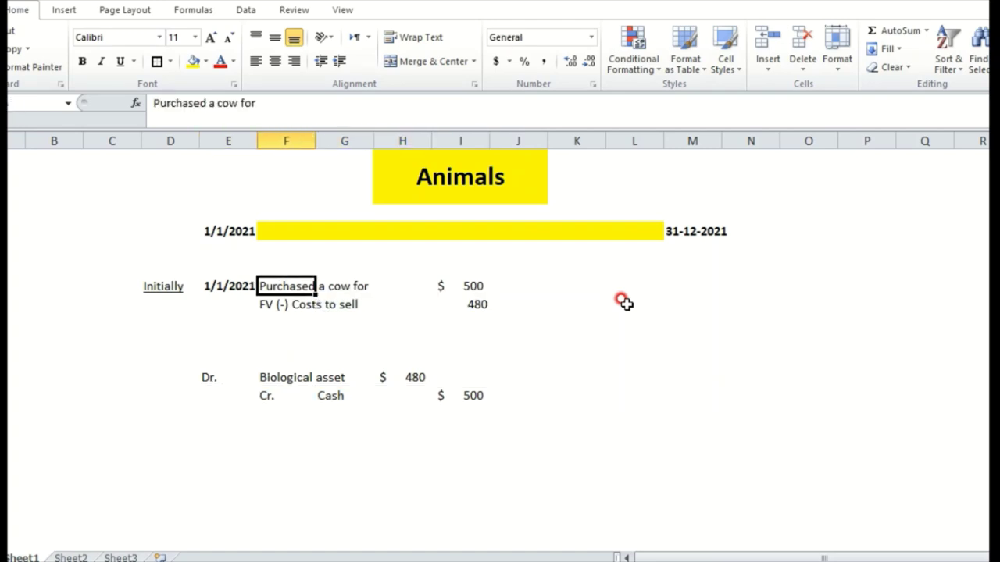
key("shift+Right")
key("shift+Right")
key("shift+Right")
key("Down")
- Compare the Cash credit line with the Biological asset debit line for the missing difference
key("Down")
key("Down")
key("Down")
key("Down")
key("Down")
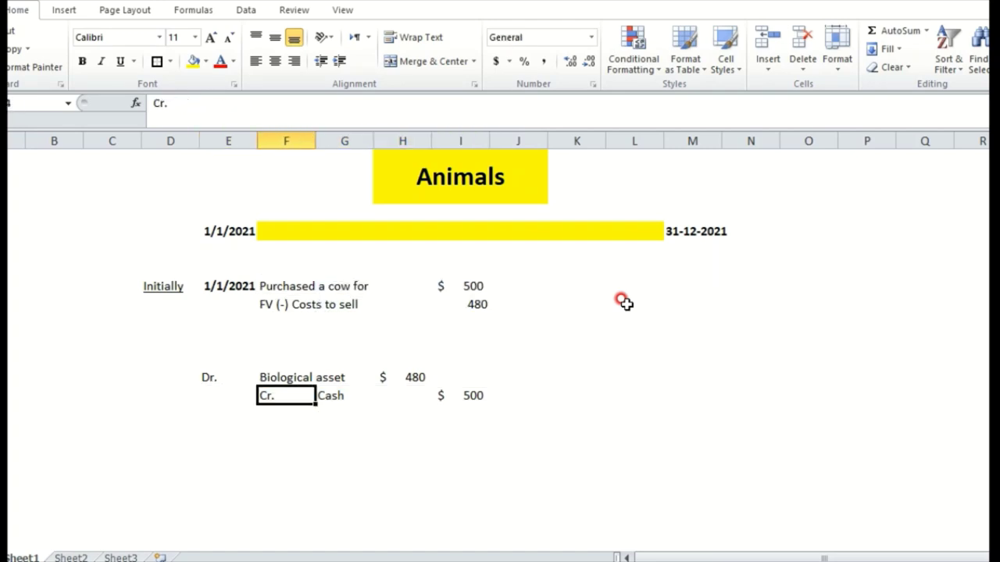
key("shift+Right")
key("shift+Right")
key("shift+Right")
key("Up")
key("Left")
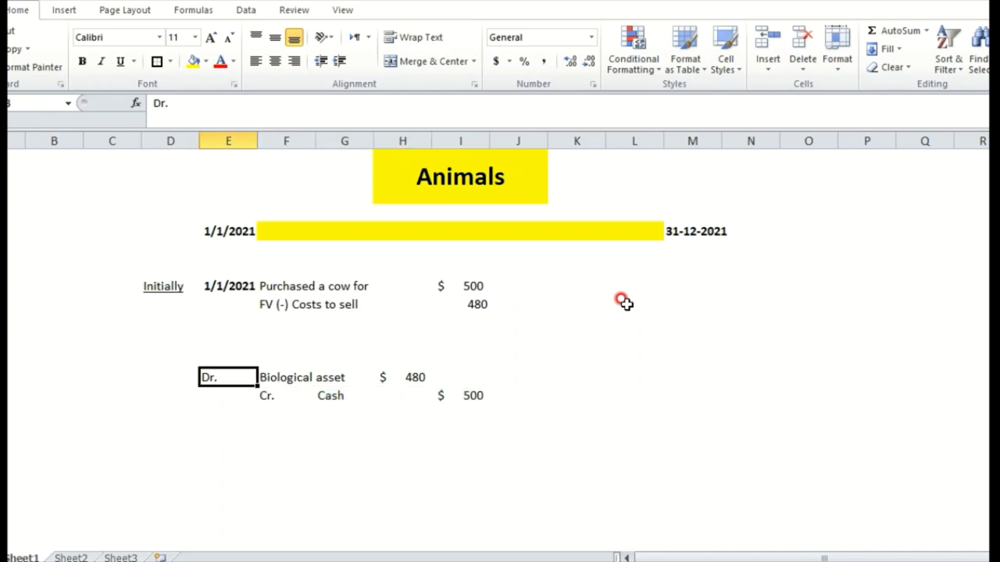
key("shift+Right")
key("shift+Right")
key("shift+Right")
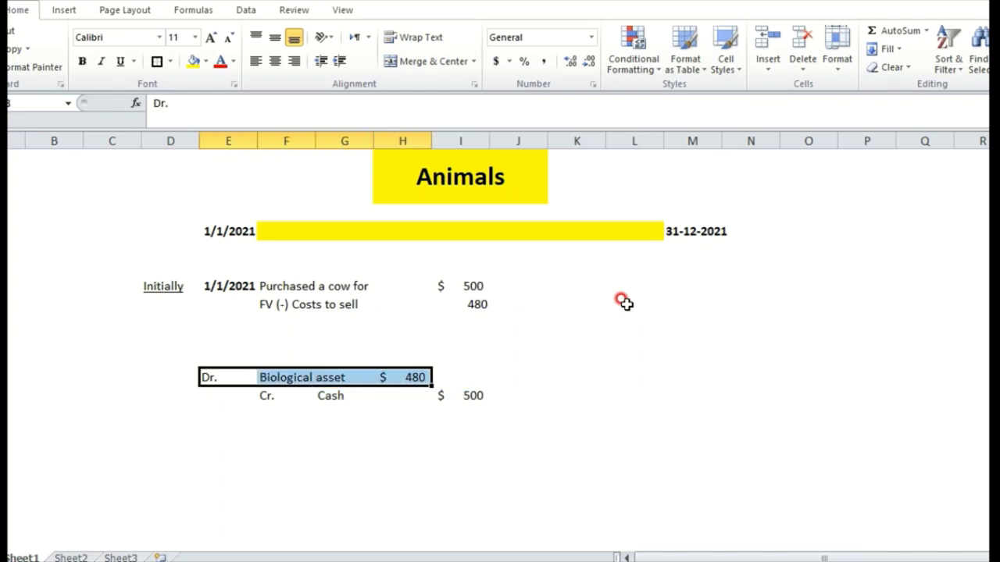
- Add a debit line above the Biological asset line, with "Dr." in E12 and "Loss P/L" in F12
key("Up")
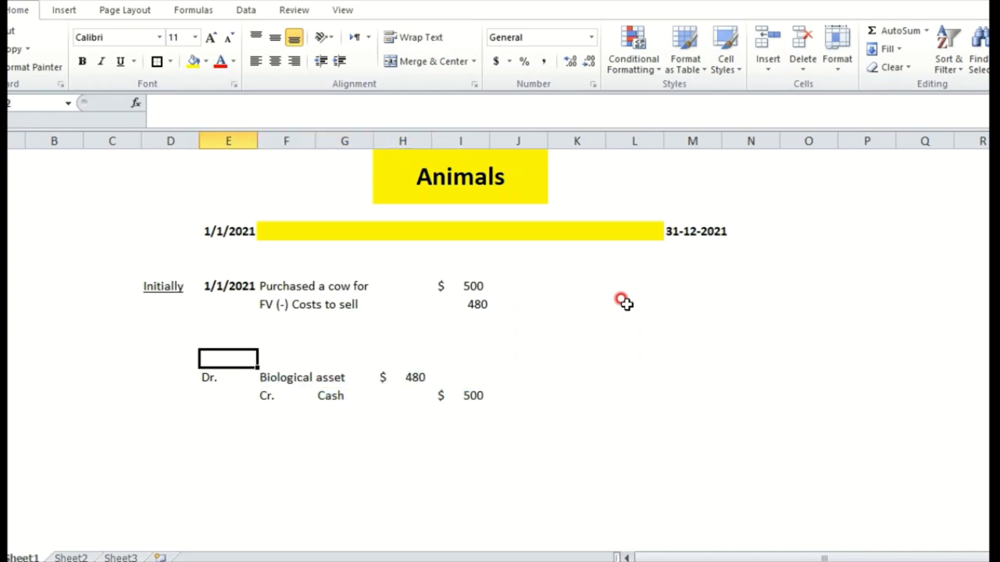
type("Dr.")
key("Tab")
type("L")
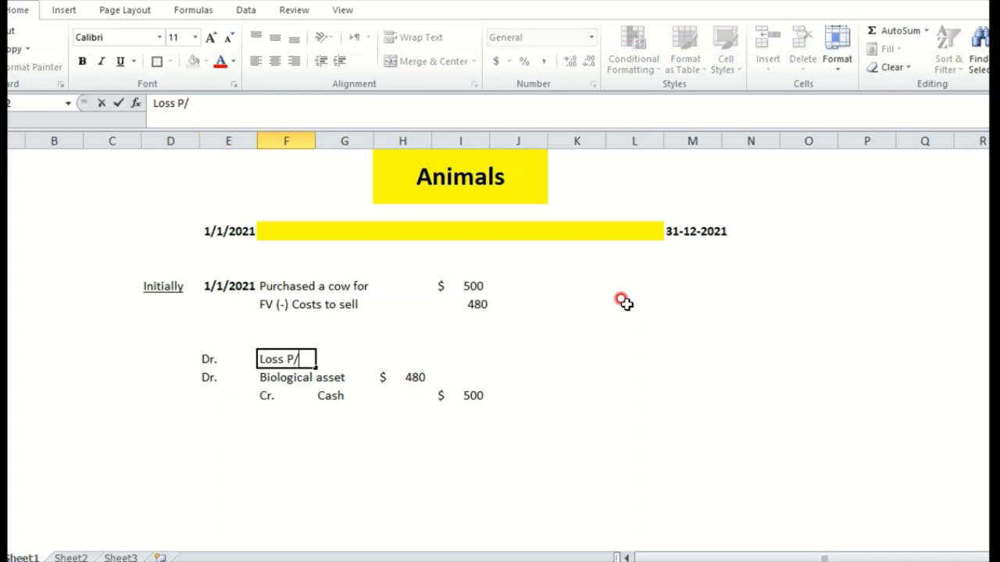
type("oss P/L")
key("Tab")
key("Tab")
- Calculate the loss amount in H12 as the Cash credit less the Biological asset debit, with the formula =I14-H13
type("=")
key("Down")
key("Down")
key("Down")
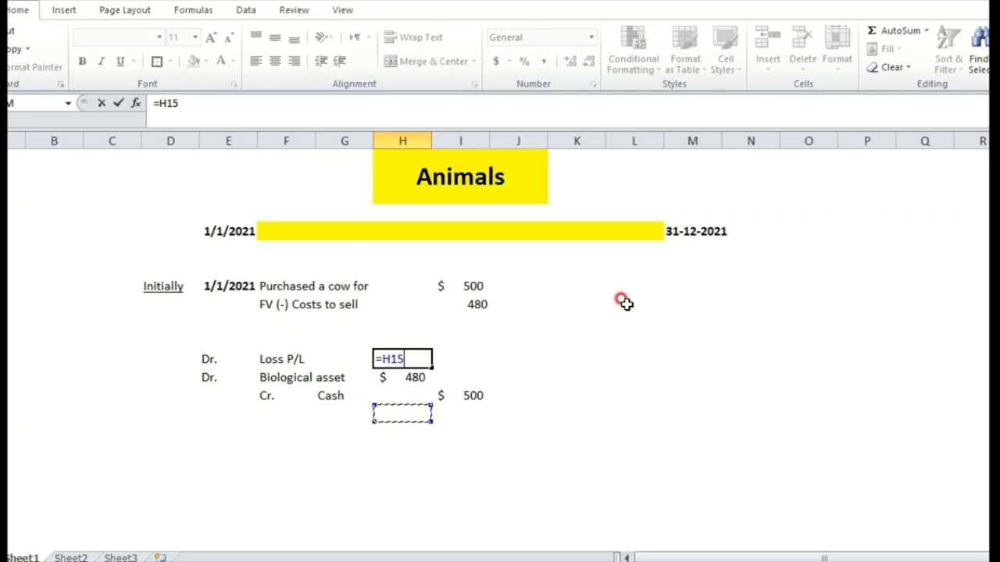
key("Right")
key("Up")
type("-")
key("Down")
key("Return")
- Put an outline border around the journal entry in E12:I14
key("Down")
key("Right")
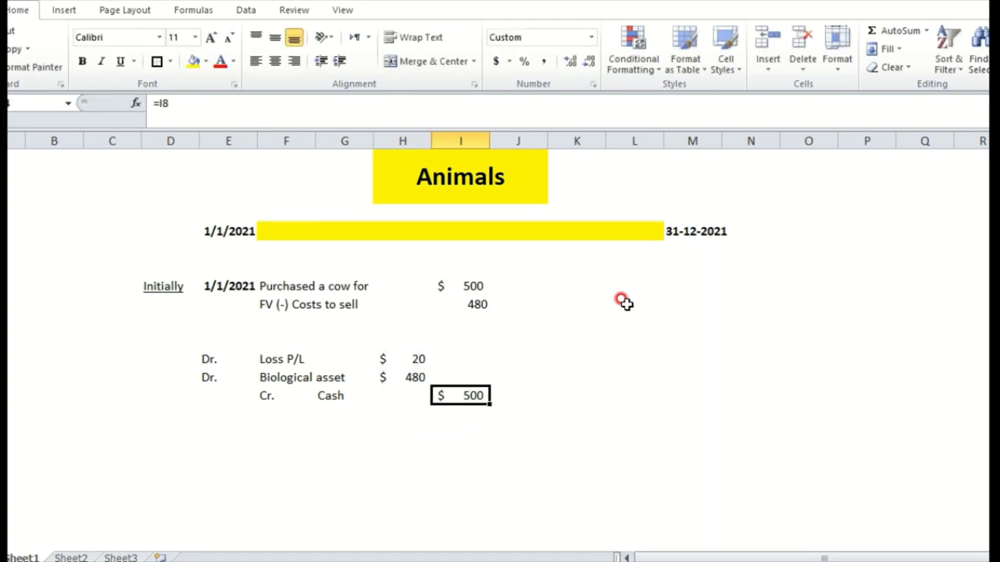
key("shift+Left")
key("shift+Left")
key("shift+Left")
key("shift+Left")
key("shift+Up")
key("shift+Up")
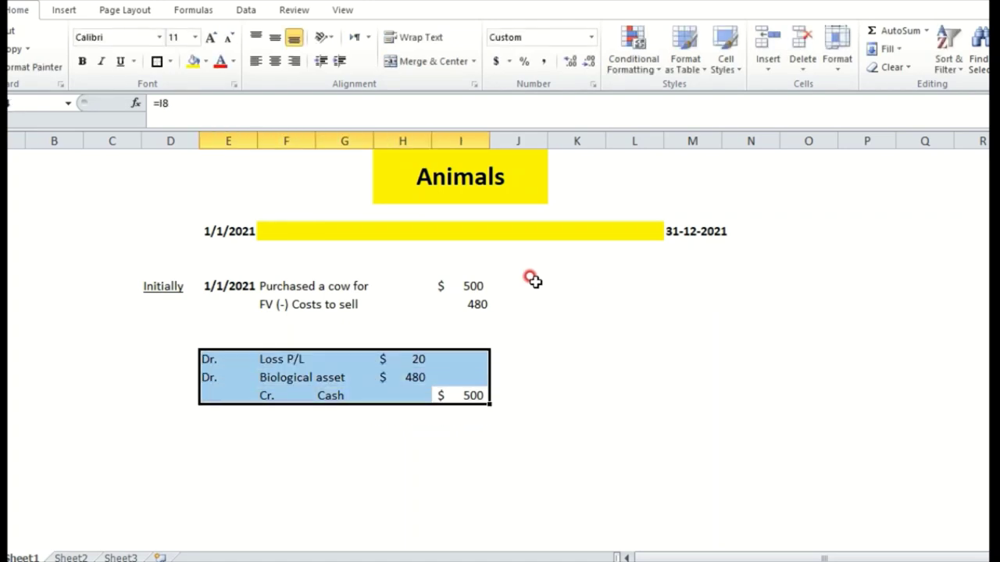
left_click(155, 62)
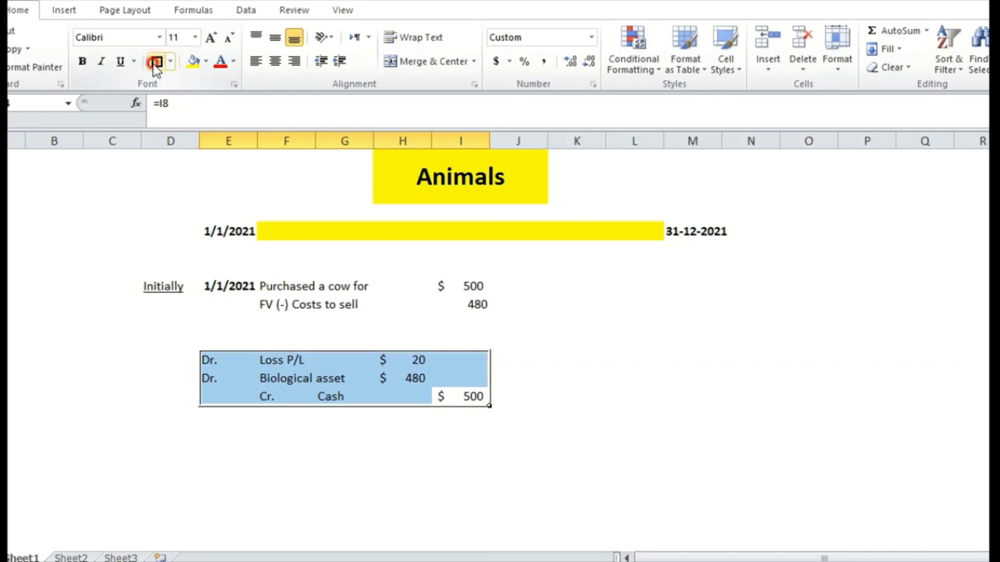
left_click(730, 342)
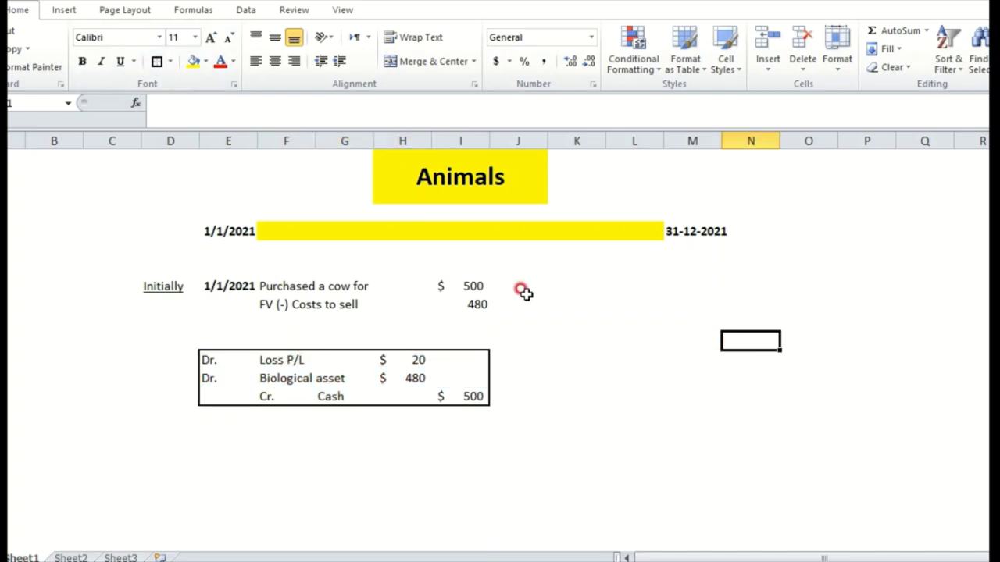
- Compare the Loss P/L line with the FV (-) Costs to sell and purchase price rows, and check the slide
left_click(214, 361)
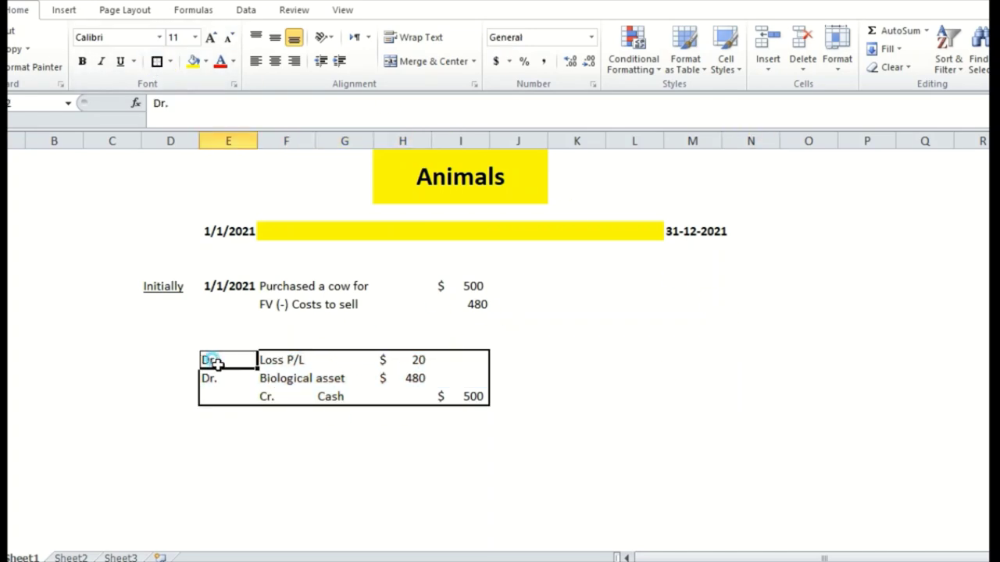
left_click_drag(262, 359, 417, 357)
left_click_drag(522, 358, 234, 357)
left_click_drag(520, 301, 283, 306)
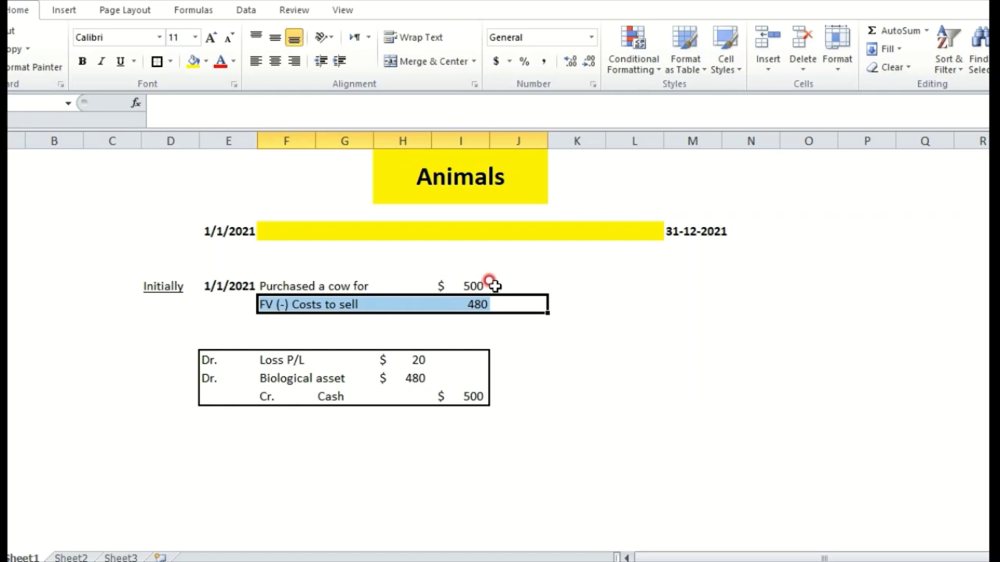
left_click_drag(494, 286, 260, 286)
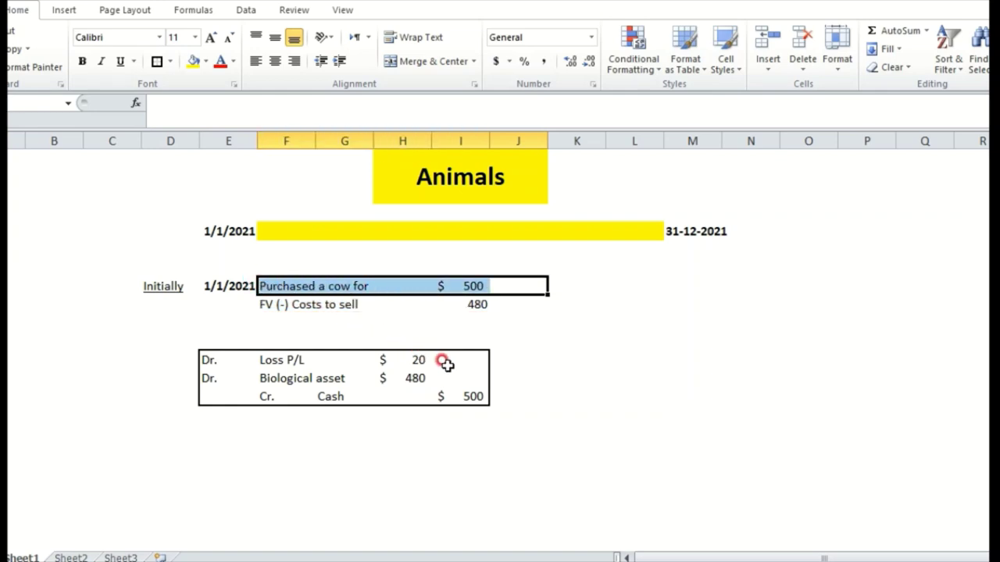
left_click_drag(419, 357, 226, 359)
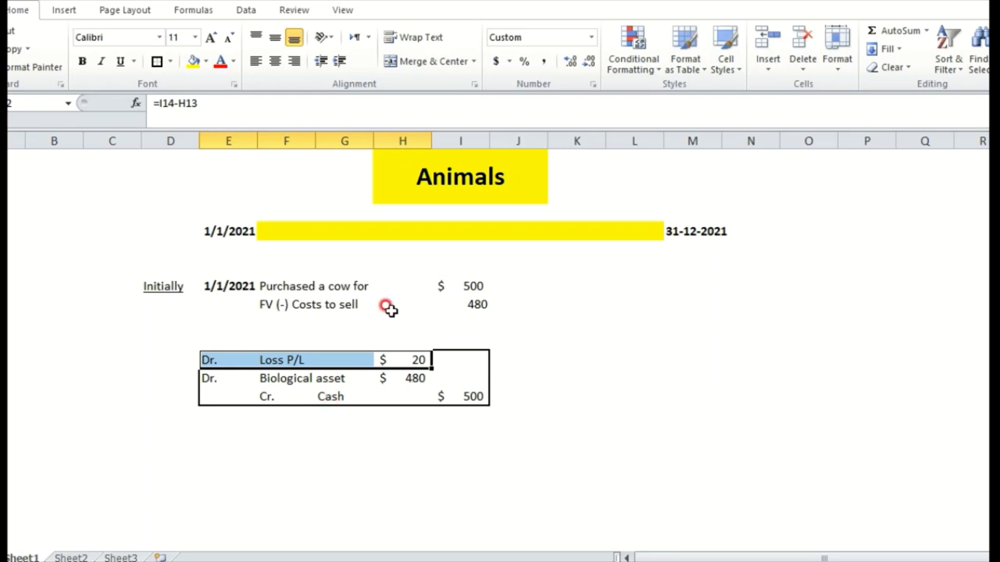
left_click_drag(266, 305, 442, 308)
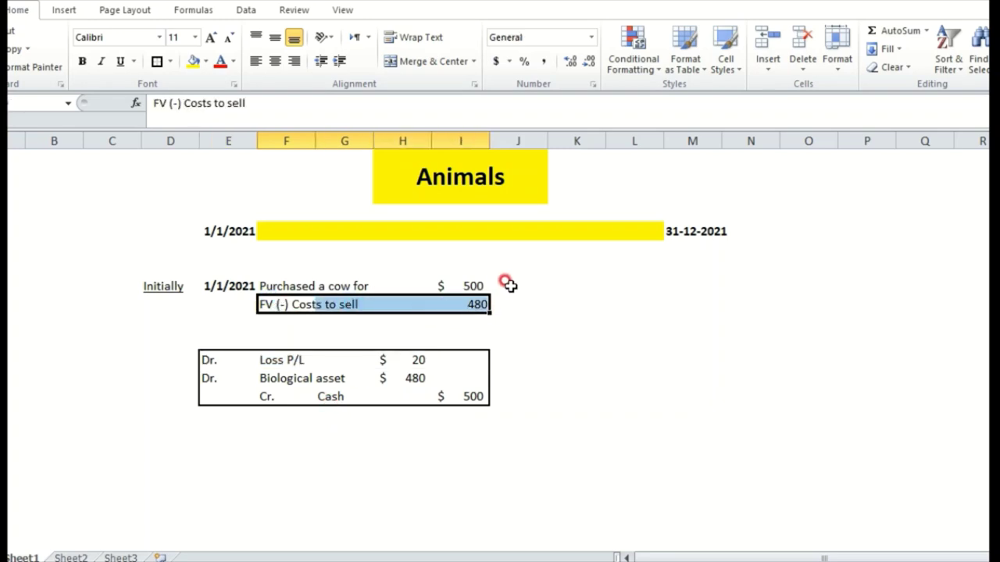
left_click_drag(507, 286, 283, 287)
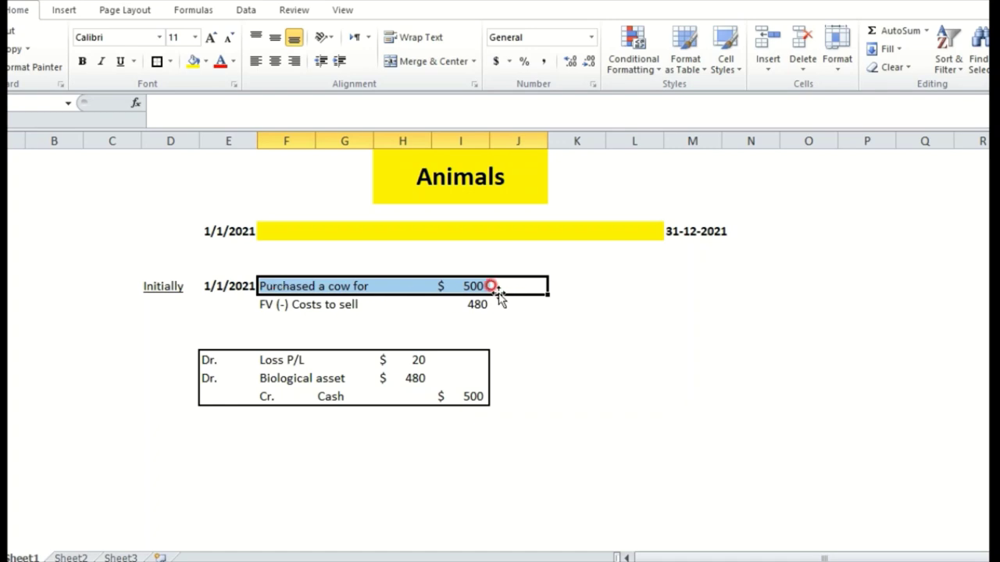
left_click_drag(481, 285, 484, 305)
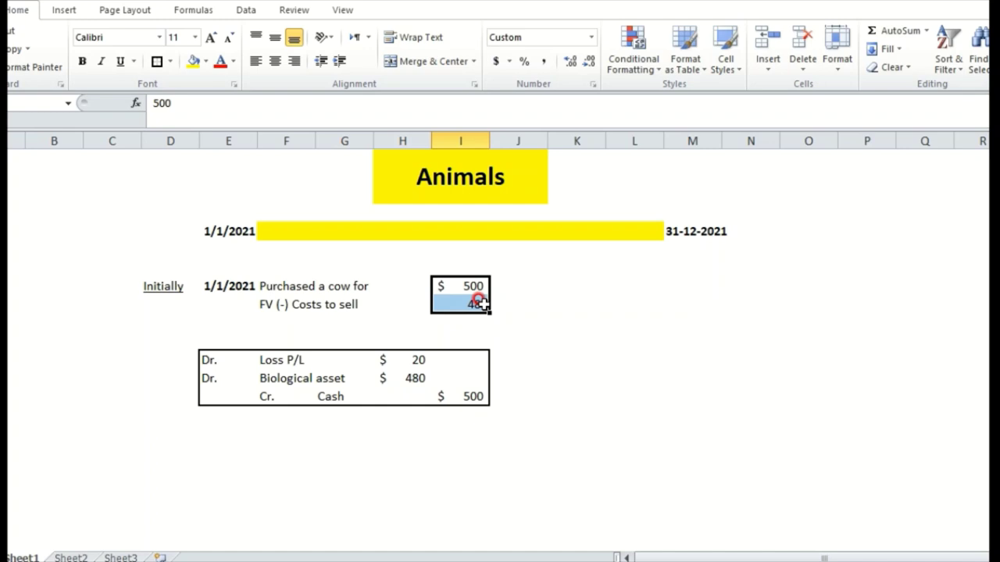
key("Down")
key("Down")
key("Right")
key("Down")
key("Down")
key("Down")
key("Down")
key("Down")
key("Down")
key("Down")
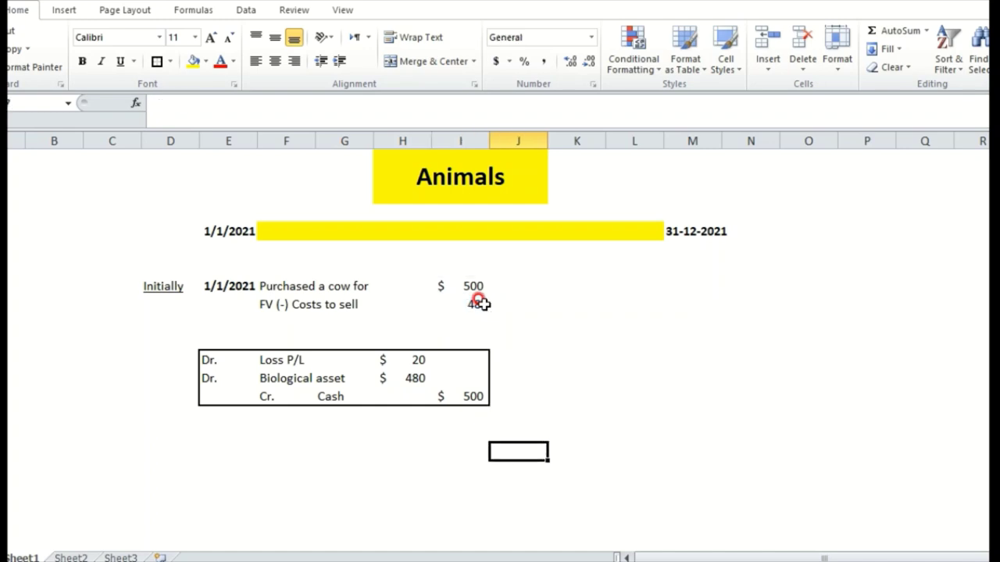
left_click(161, 282)
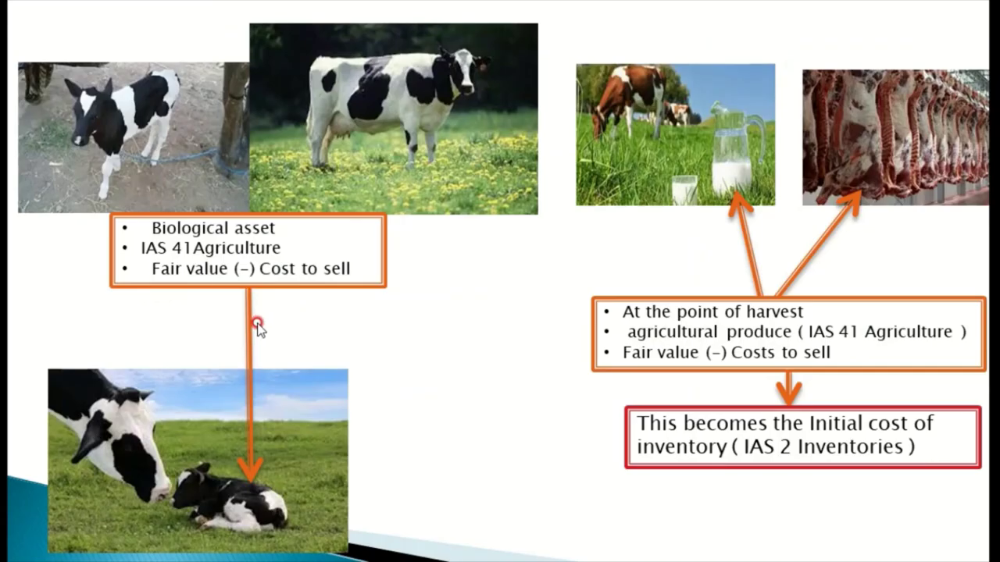
key("alt+Tab")
key("alt+Tab")
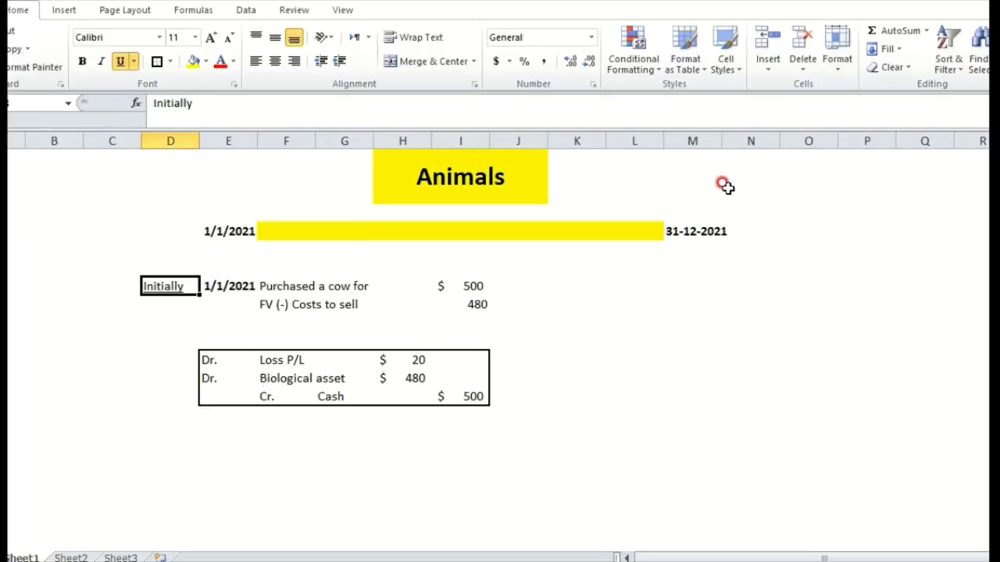
- Copy the 31-12-2021 date from the end of the timeline in M5 to E18, below the journal entry
left_click(703, 226)
key("ctrl+c")
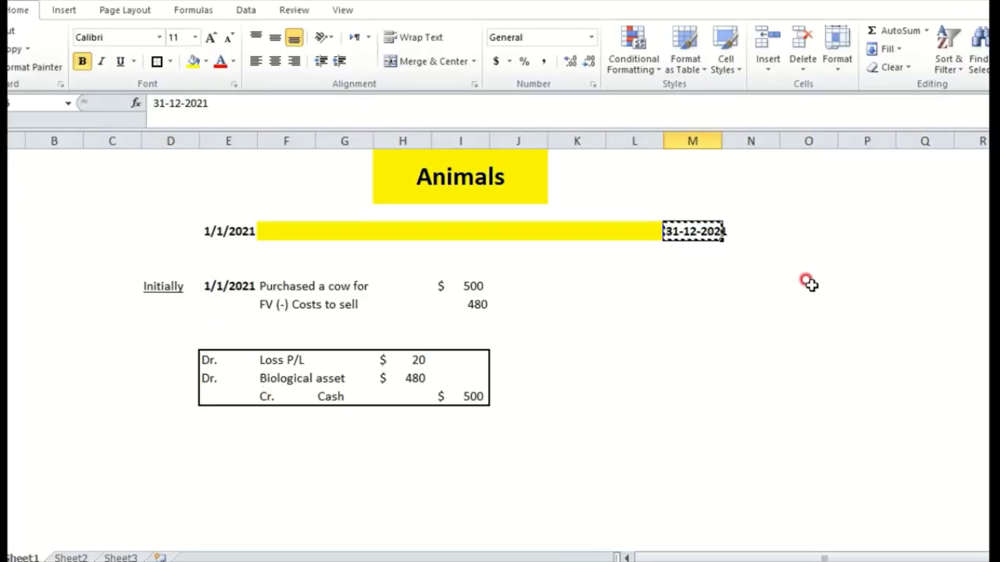
left_click(156, 468)
key("Right")
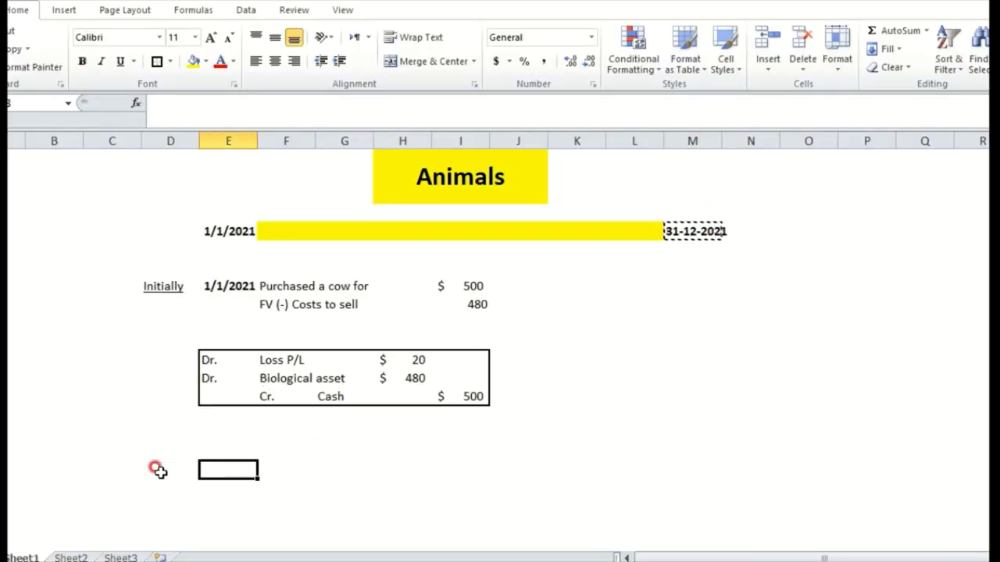
key("Return")
- Enter the underlined label "Subsequently" in D18 and widen column D to fit it
key("Left")
type("S")
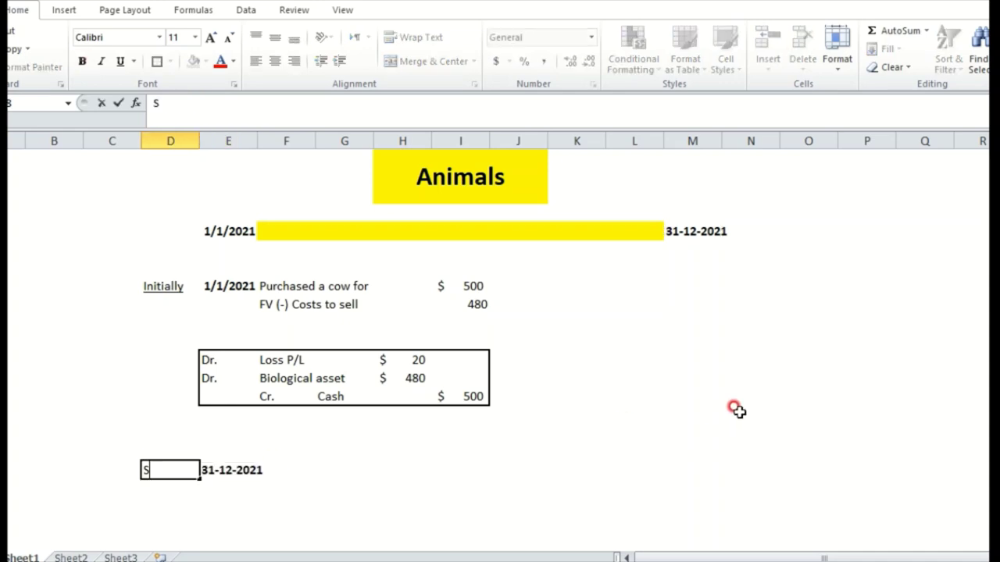
type("ubsequentl")
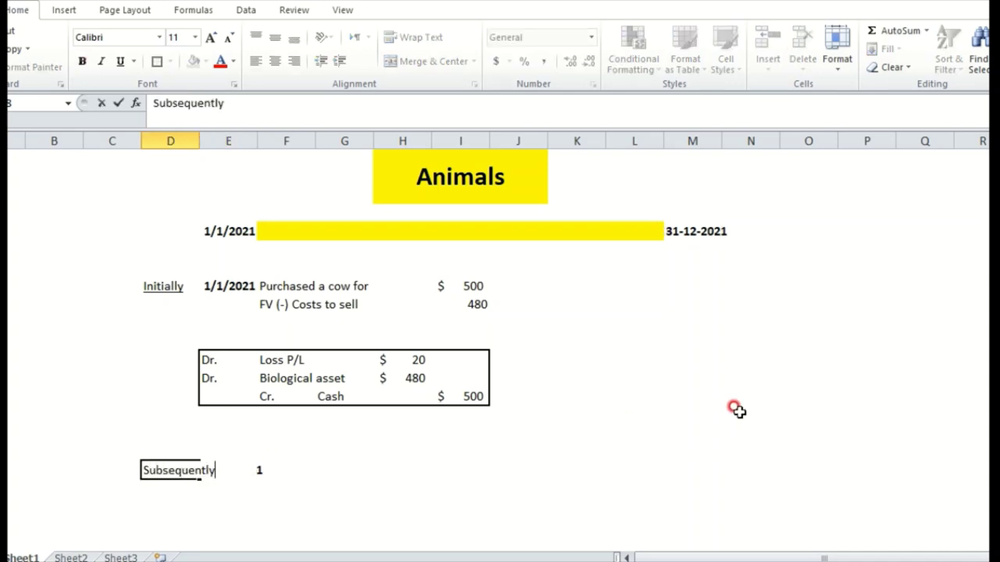
type("y")
key("ctrl+Return")
key("ctrl+u")
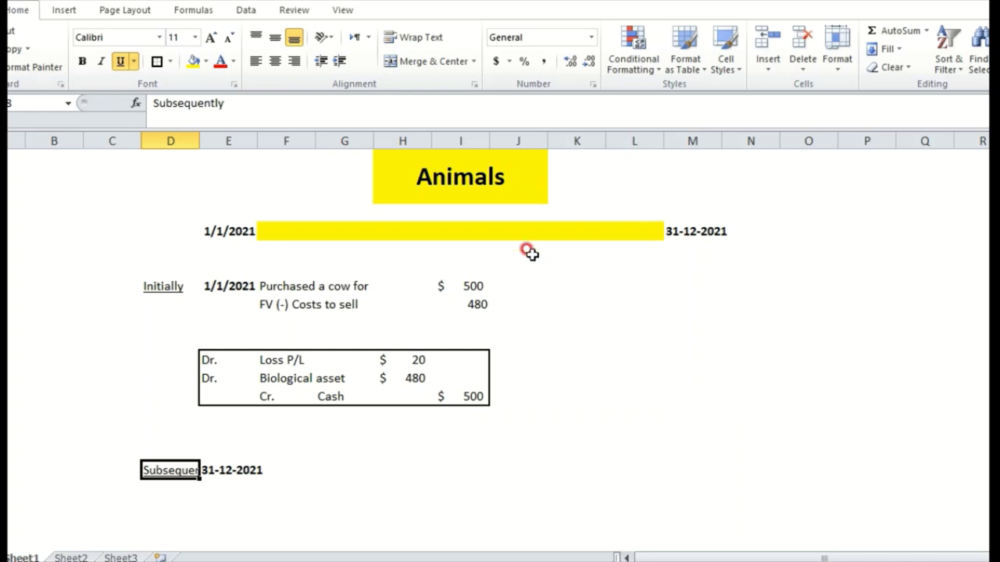
left_click_drag(200, 140, 223, 141)
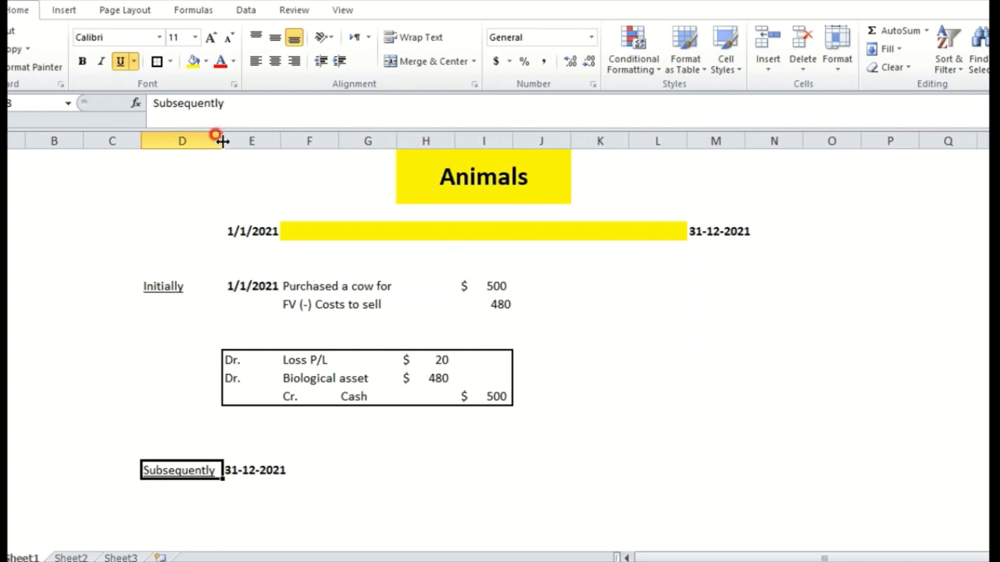
- Review the Biological asset debit line and the slide's measurement rule for the year-end valuation
key("Right")
key("Right")
key("Right")
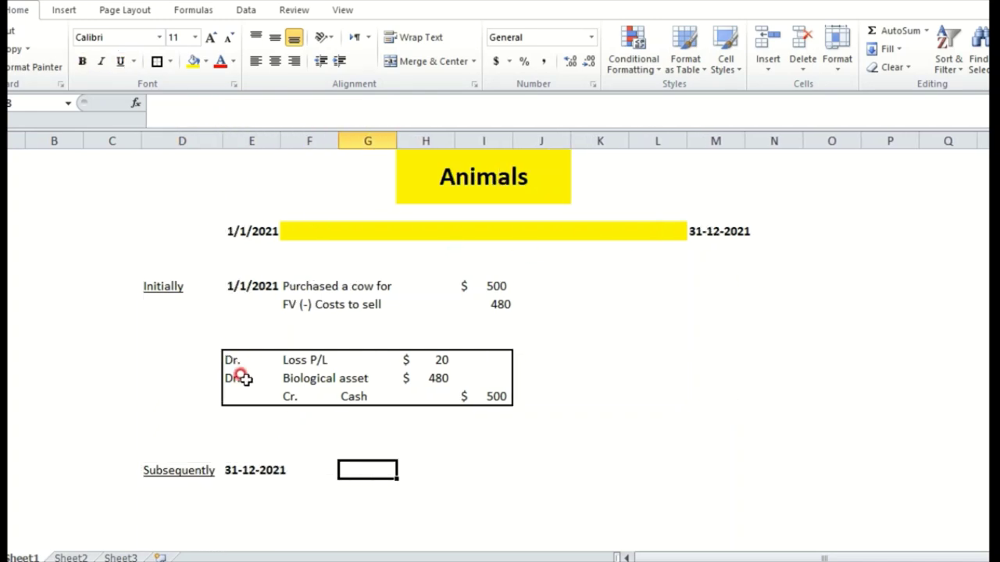
left_click_drag(243, 378, 406, 378)
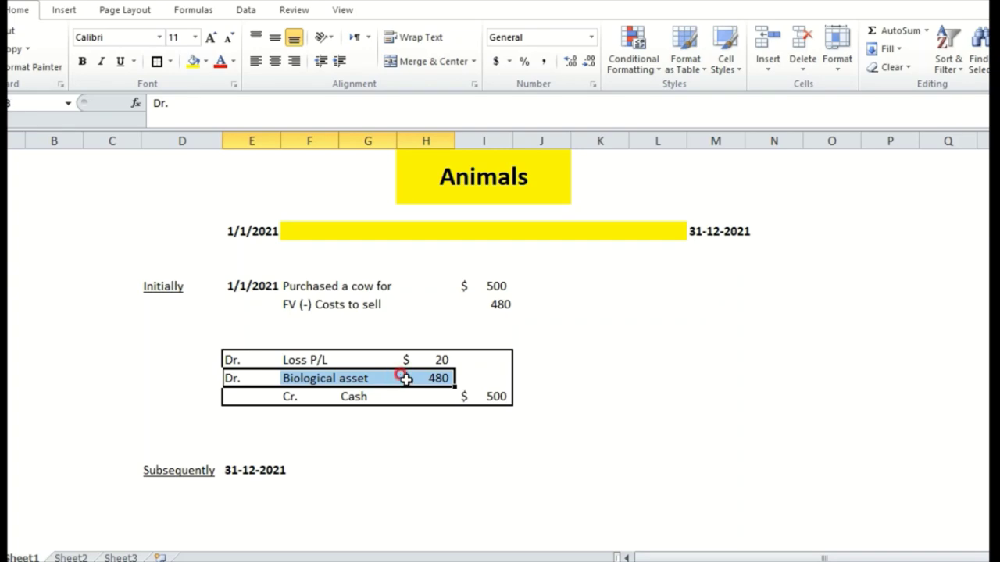
key("alt+Tab")
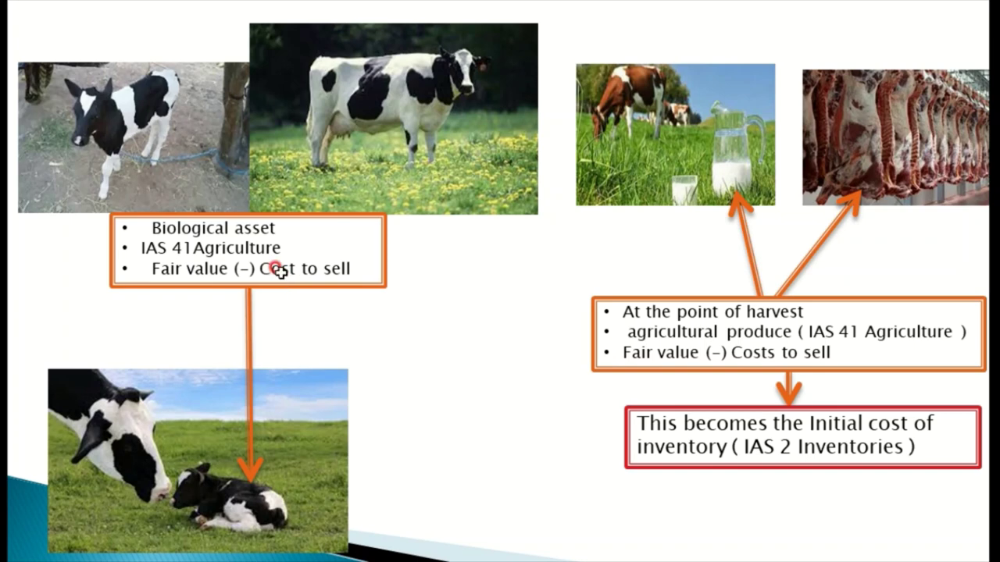
key("alt+Tab")
key("Down")
key("Down")
key("Down")
key("Down")
key("Down")
key("Right")
key("Right")
key("Right")
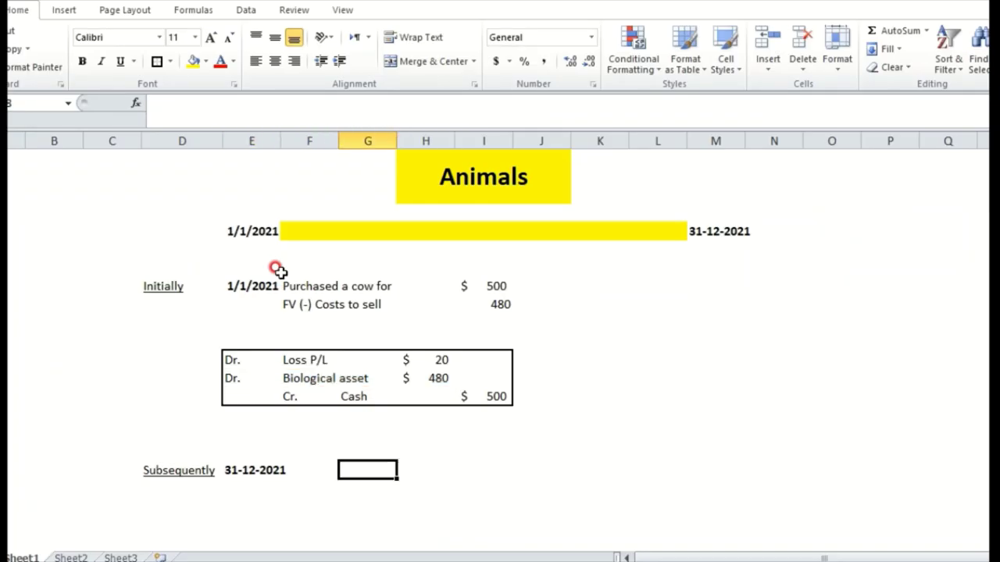
- Enter the label "FV (-) Costs to sell" in G18 beside the year-end date, with the formula =2500-20 in I18
left_click_drag(245, 440, 309, 470)
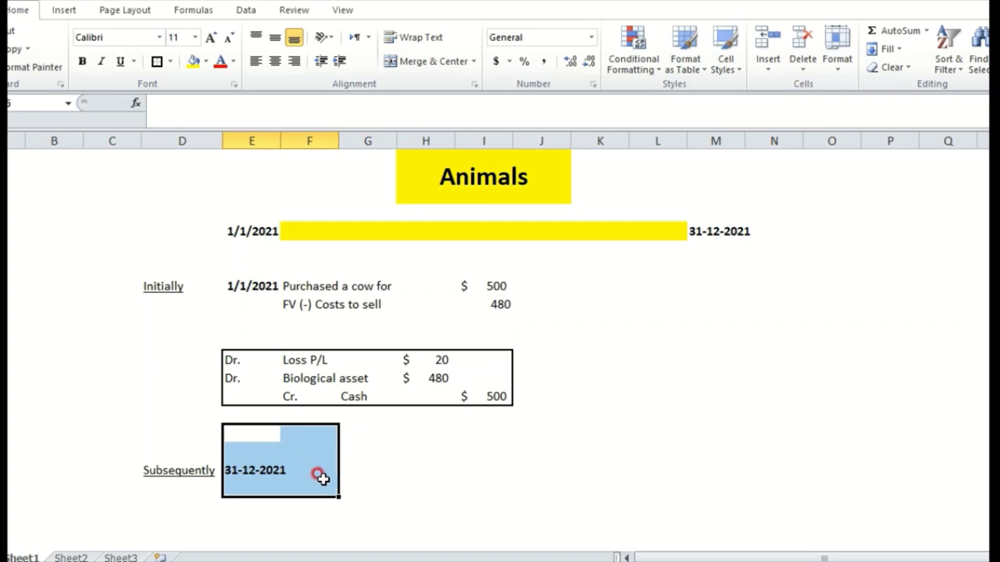
left_click(352, 470)
type("FV (-) Costs to sell")
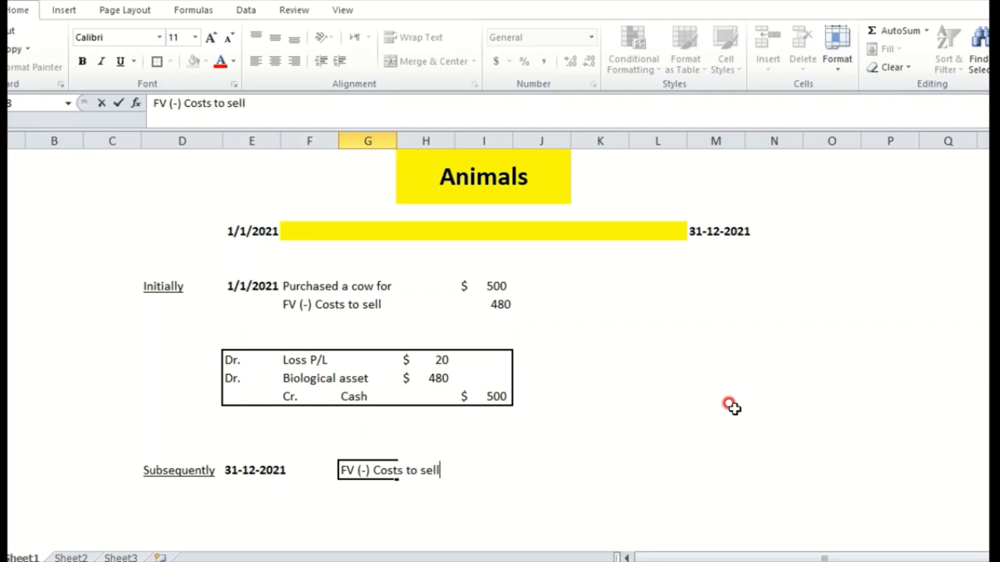
key("Right")
key("Right")
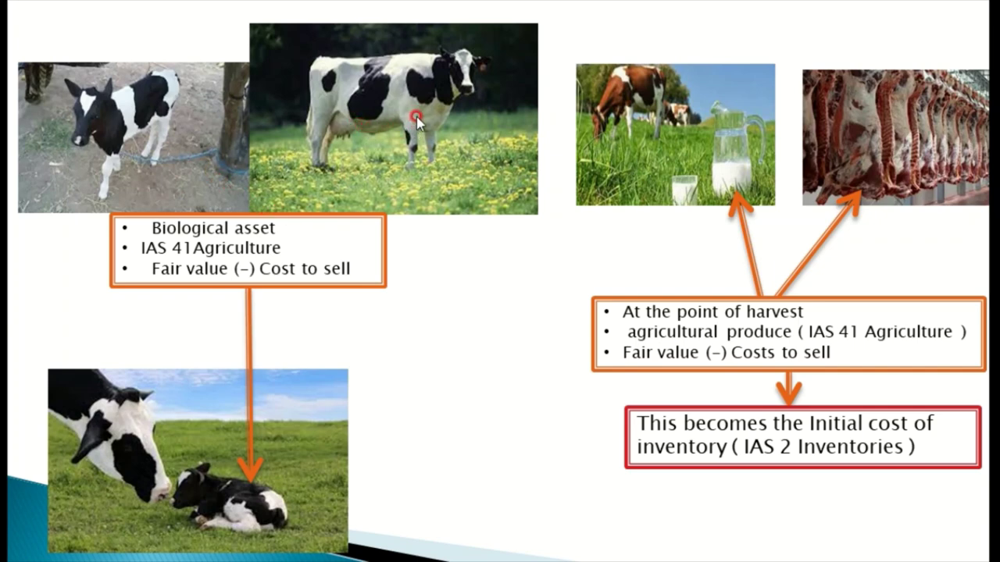
key("alt+Tab")
type("=")
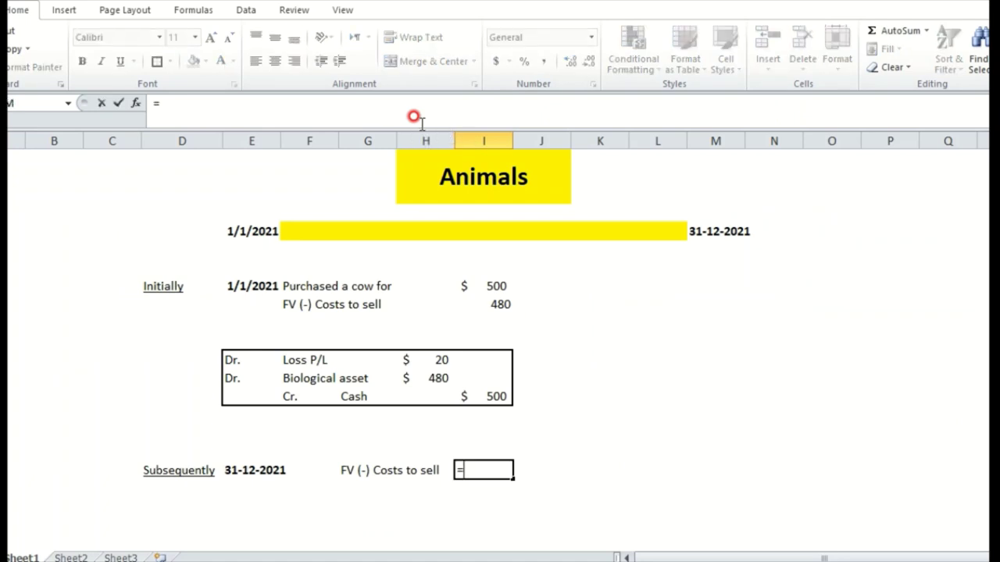
type("2500-20")
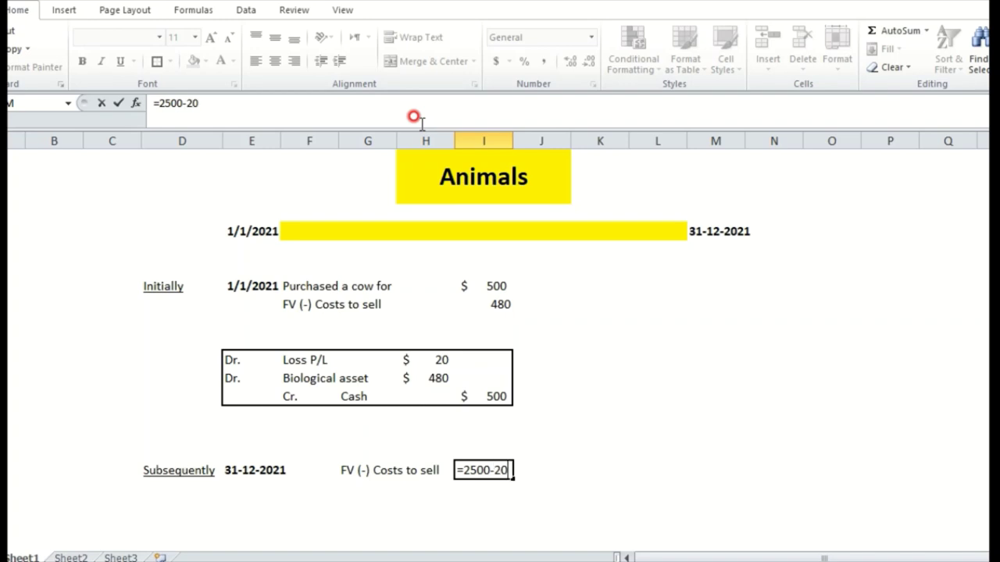
key("Return")
- Compare the year-end FV (-) Costs to sell row with the Biological asset line of the initial journal entry
left_click_drag(351, 470, 422, 471)
left_click_drag(413, 117, 413, 114)
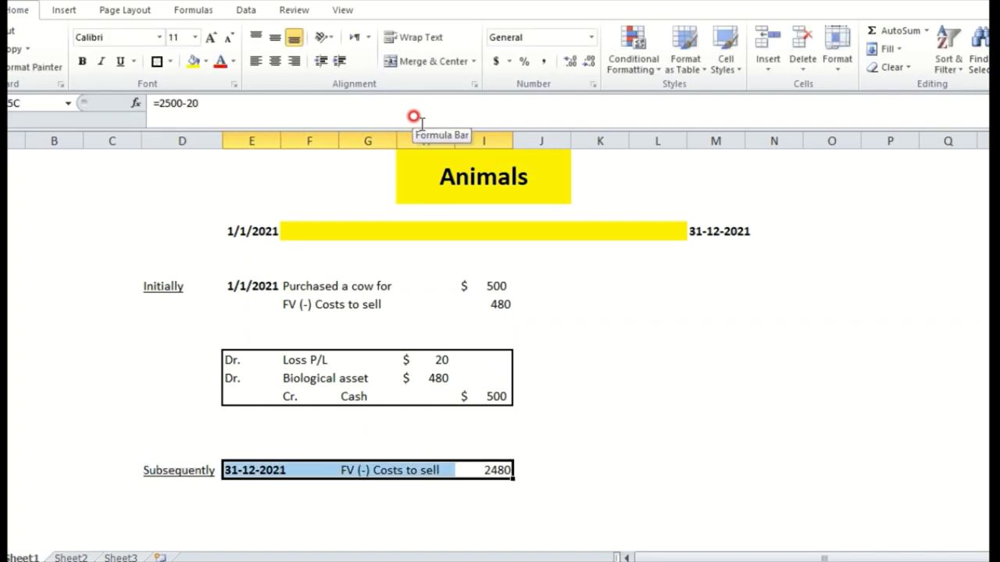
left_click_drag(227, 376, 273, 374)
left_click(470, 378)
left_click(540, 470)
left_click_drag(540, 470, 229, 468)
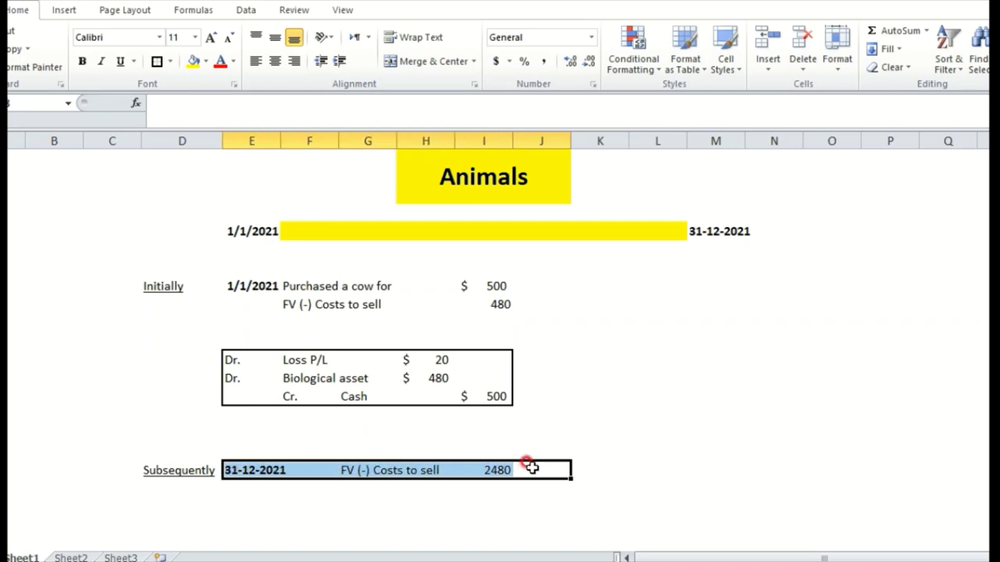
left_click_drag(519, 472, 269, 481)
- Start the year-end journal entry in row 21 with "Dr." in E21 and "Biological asset" in F21
left_click(314, 508)
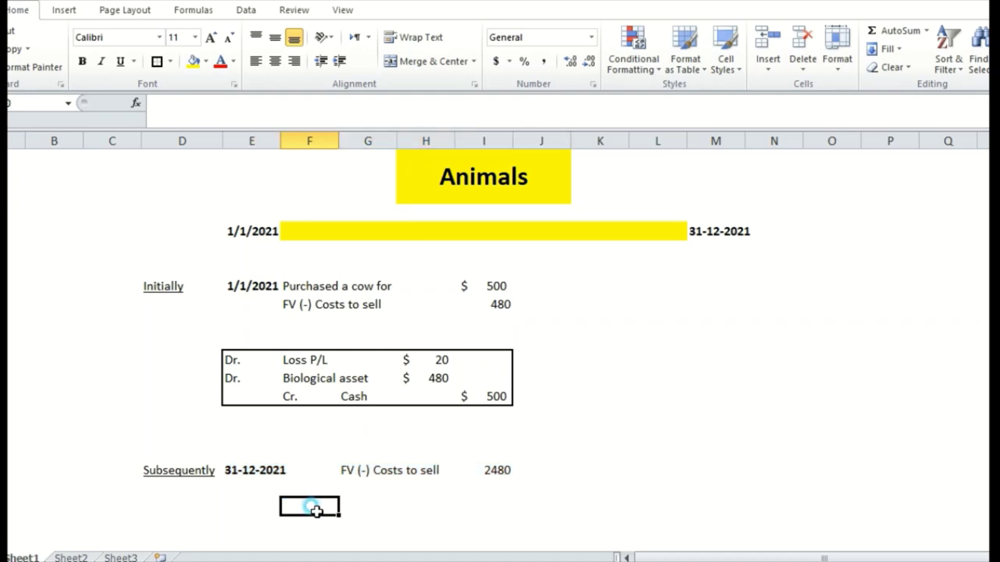
key("Down")
key("Down")
key("Down")
key("Down")
key("Up")
key("Up")
key("Up")
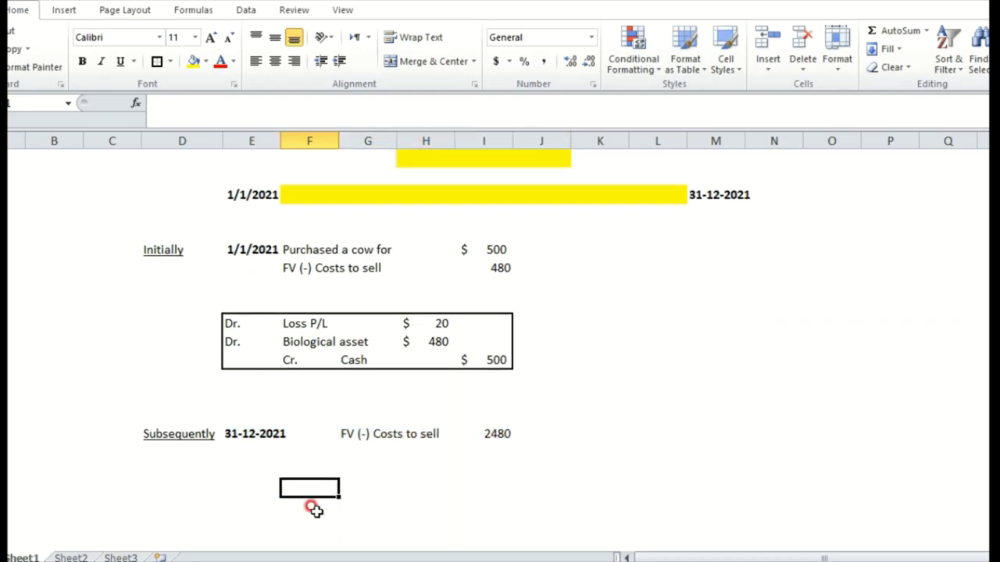
key("Left")
key("Up")
key("Down")
type("Dr.")
key("Tab")
type("Bio")
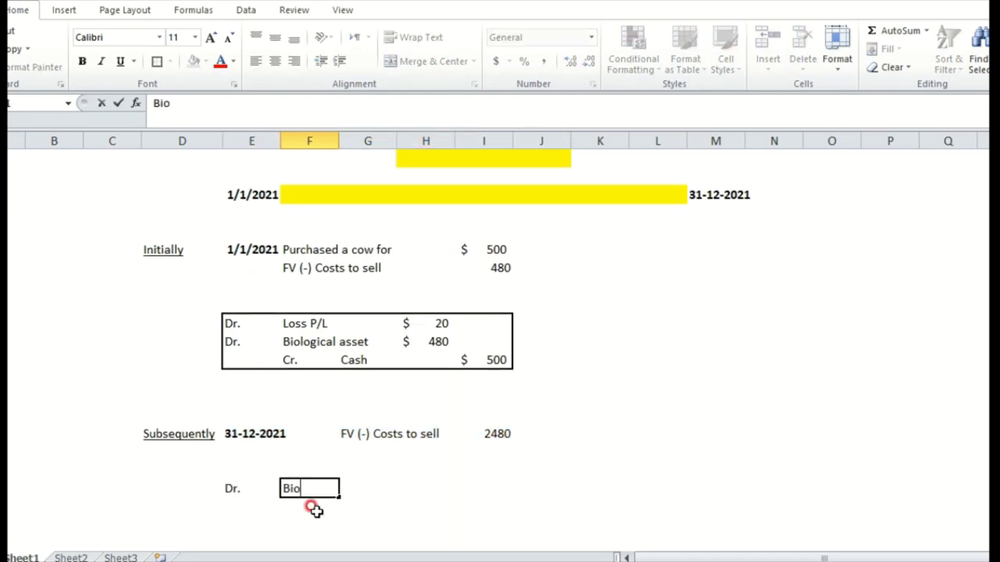
type("logical asset")
key("Tab")
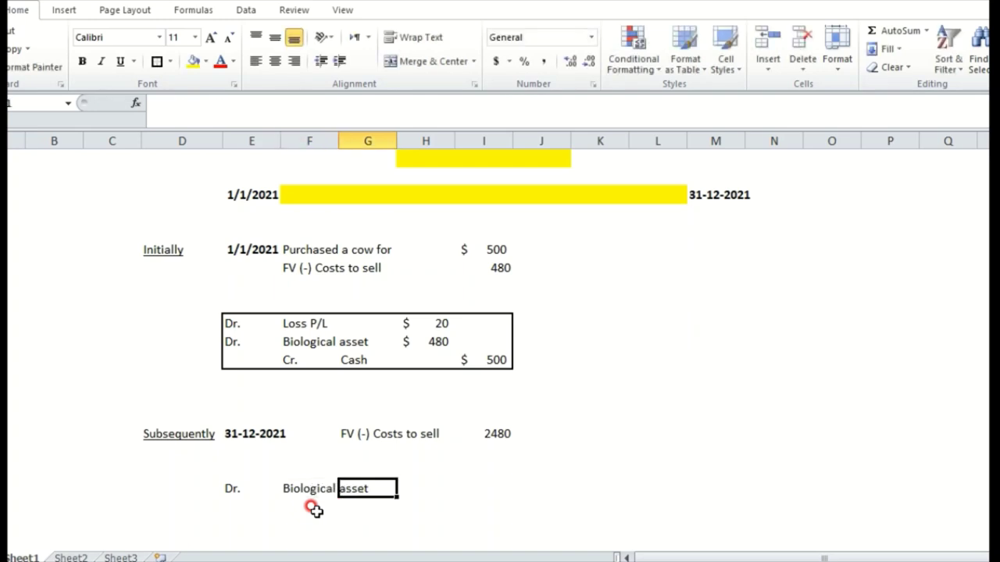
- Calculate the year-end Biological asset debit in H21 with the formula =I18-H13
key("Tab")
type("=")
key("Right")
key("Up")
key("Up")
key("Up")
type("-")
key("Up")
key("Up")
key("Up")
key("Up")
key("Up")
key("Up")
key("Up")
key("Up")
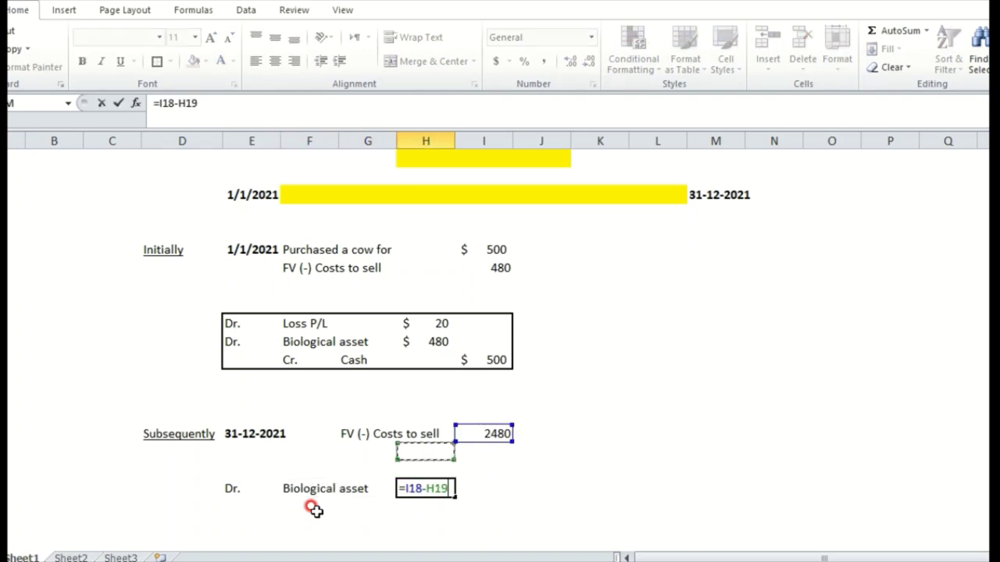
key("Return")
- Add the credit line in row 22 with "Cr." in F22, "Gain P/L" in G22 and the formula =H21 in I22
left_click(313, 508)
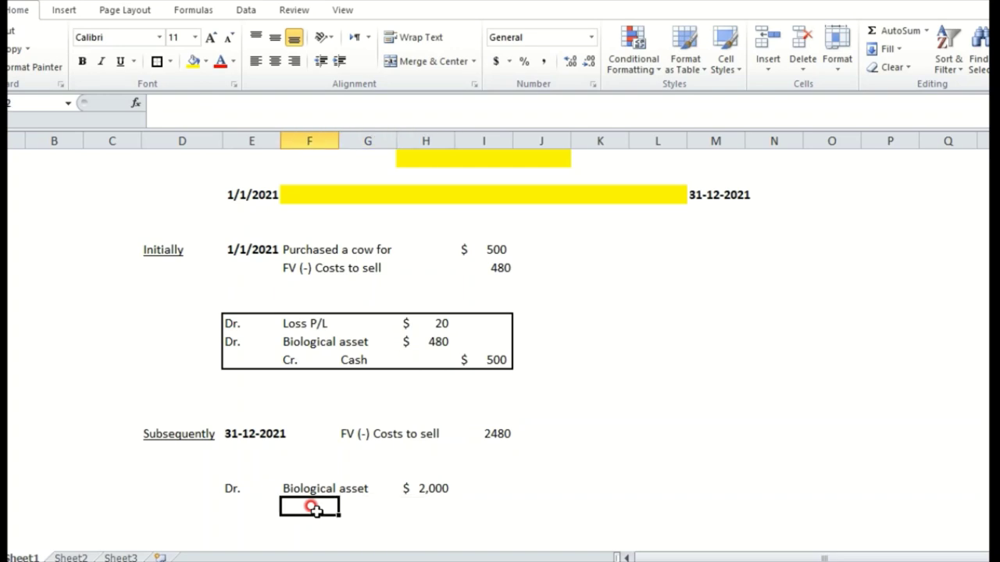
type("Cr.")
key("Tab")
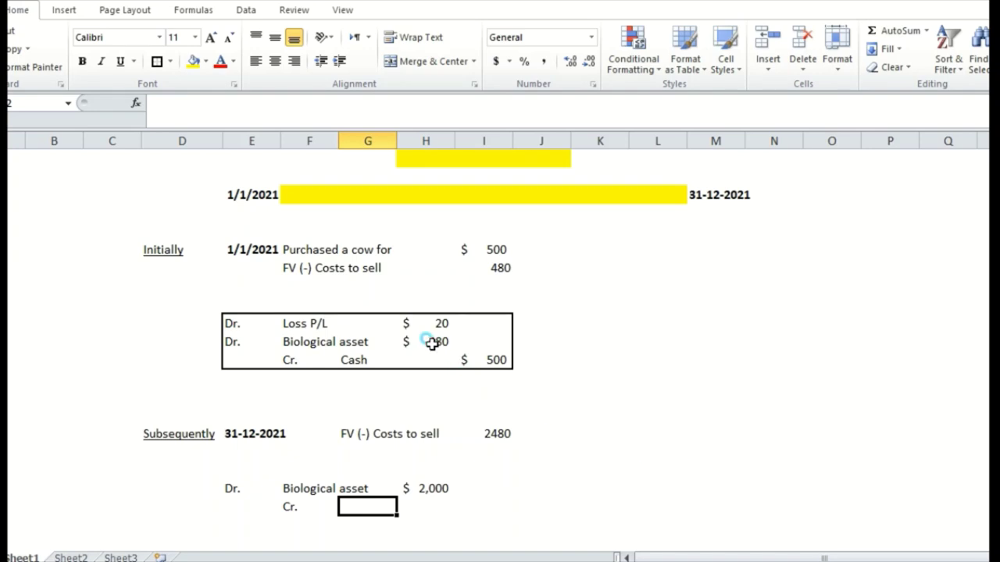
left_click_drag(431, 341, 257, 339)
left_click_drag(575, 426, 345, 431)
left_click(352, 504)
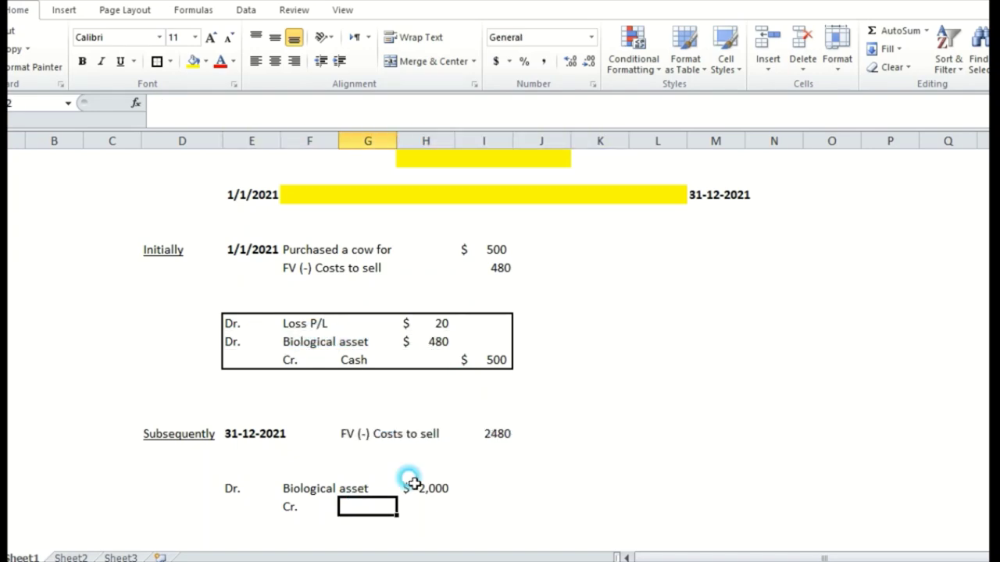
type("Gain /")
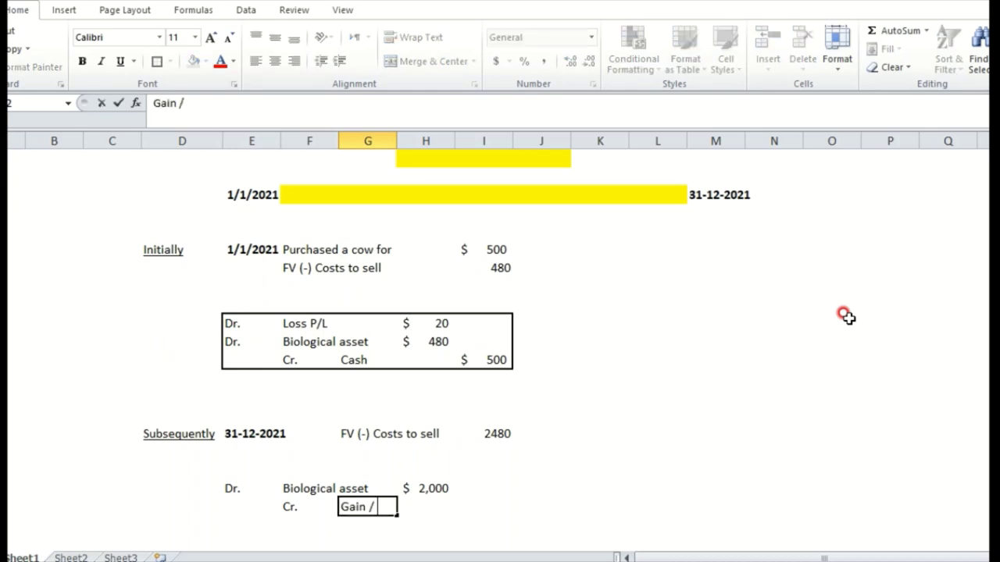
key("BackSpace")
type("P/L")
key("Tab")
key("Tab")
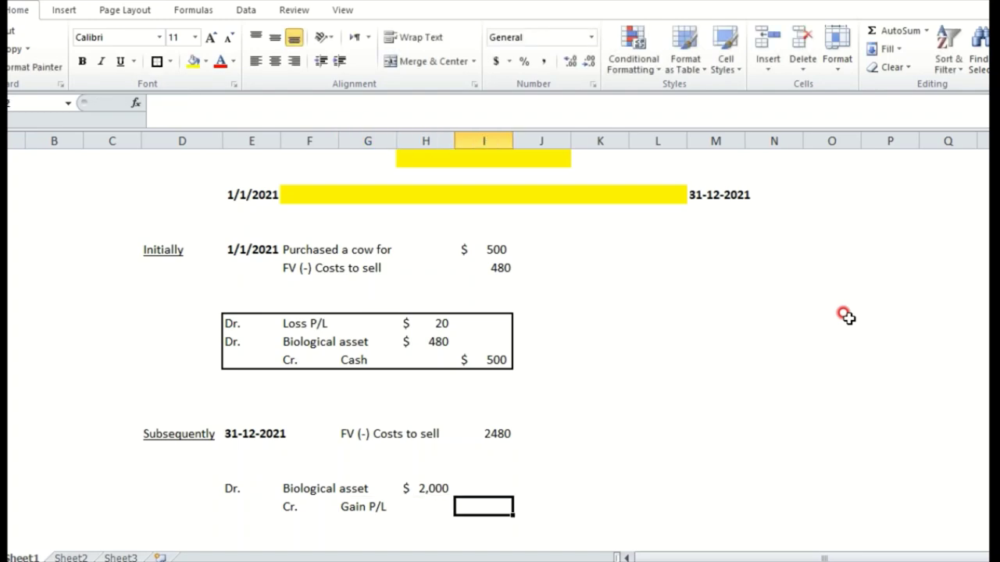
type("=H21")
key("ctrl+Return")
- Put an outside border around the year-end journal entry in E21:I22
key("shift+Left")
key("shift+Left")
key("shift+Left")
key("shift+Left")
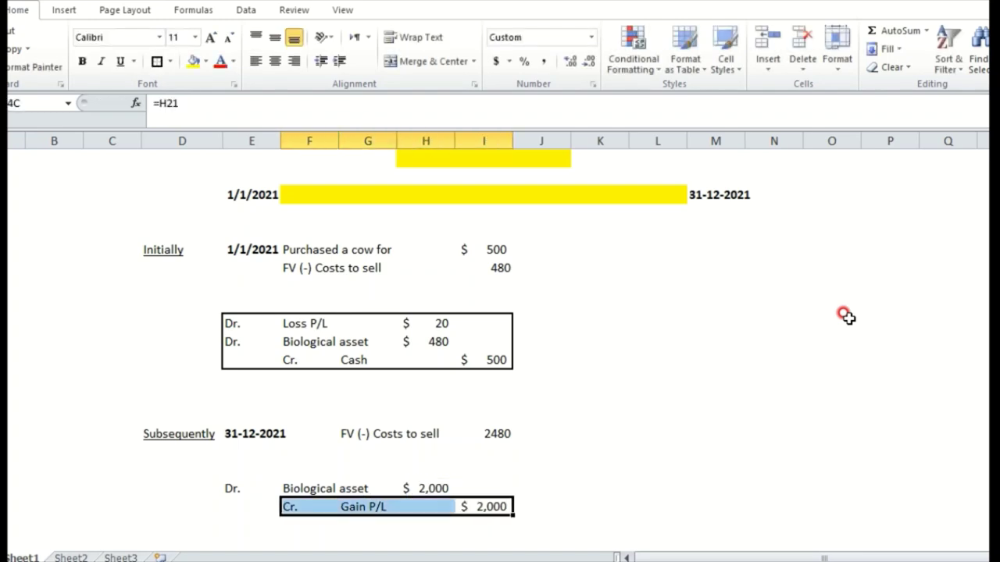
key("shift+Up")
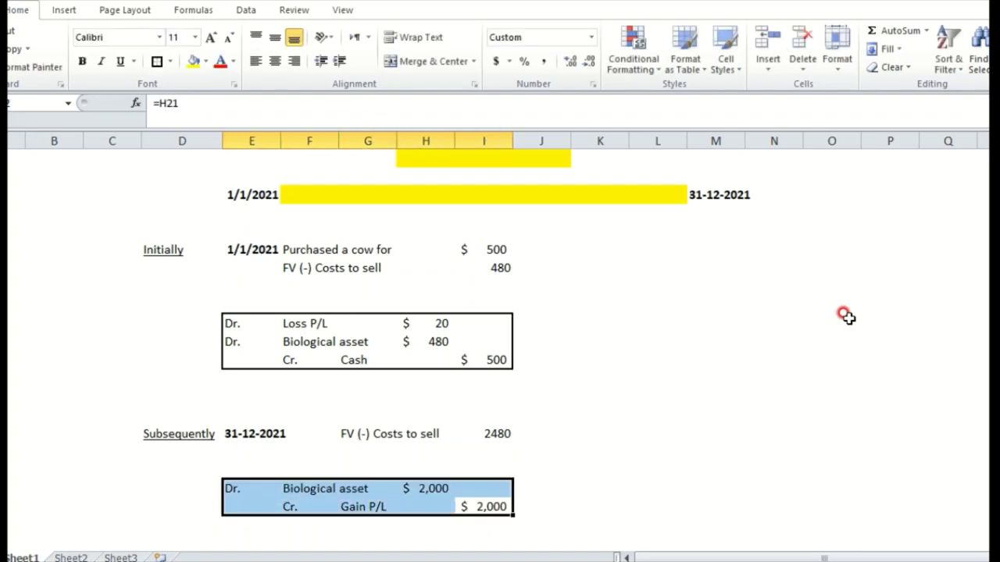
left_click(157, 62)
- Enter the bold heading "SFP" in G24, below the year-end journal entry
key("Down")
key("Down")
key("Right")
key("Right")
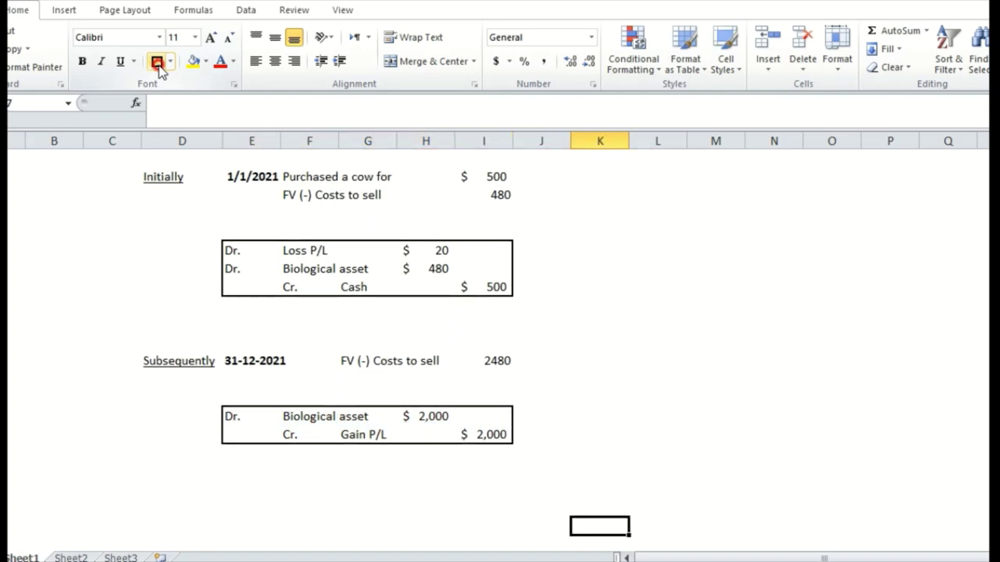
key("Left")
key("Left")
key("Left")
key("Up")
key("Left")
key("Down")
key("Down")
key("Left")
key("Left")
key("Up")
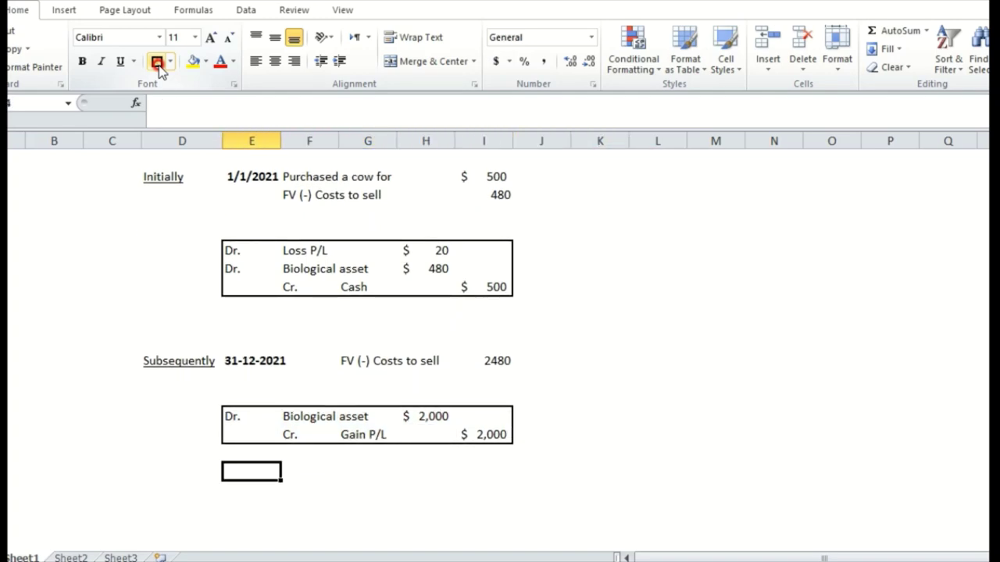
key("Up")
key("Right")
key("Down")
key("Down")
key("Up")
key("Right")
type("SFP")
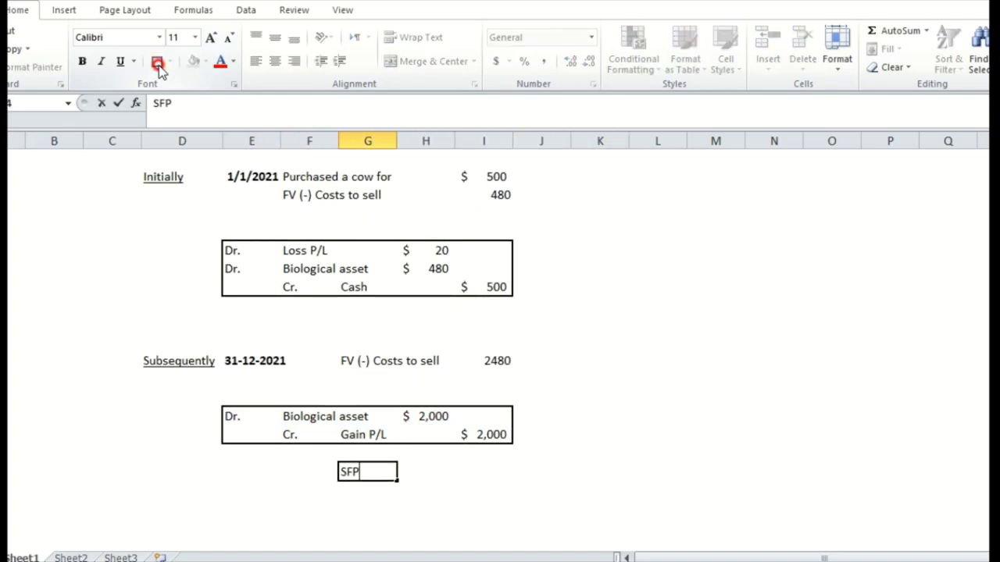
key("ctrl+b")
key("Down")
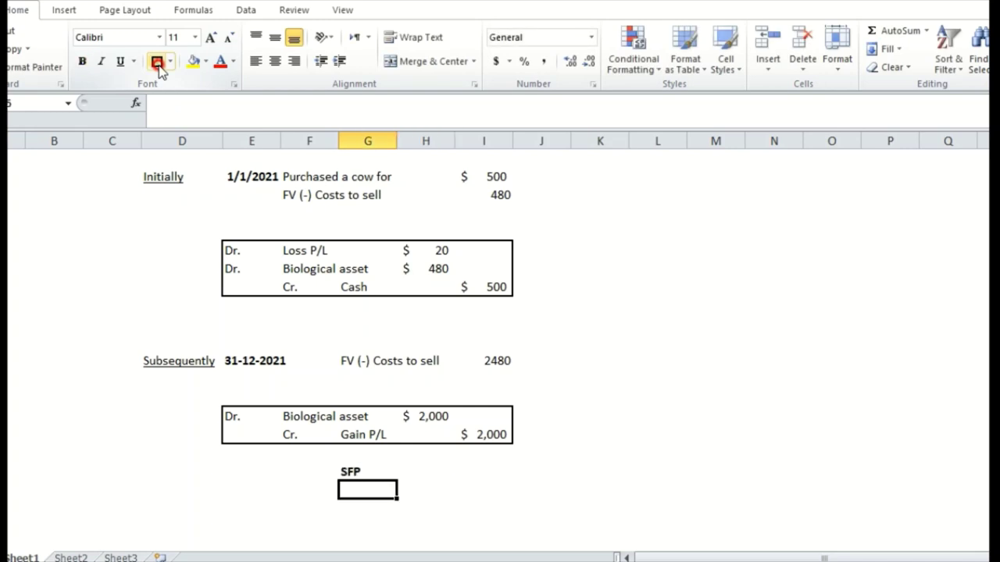
- Enter the underlined subheading "Assets" in G25, beneath the SFP heading
type("Asset")
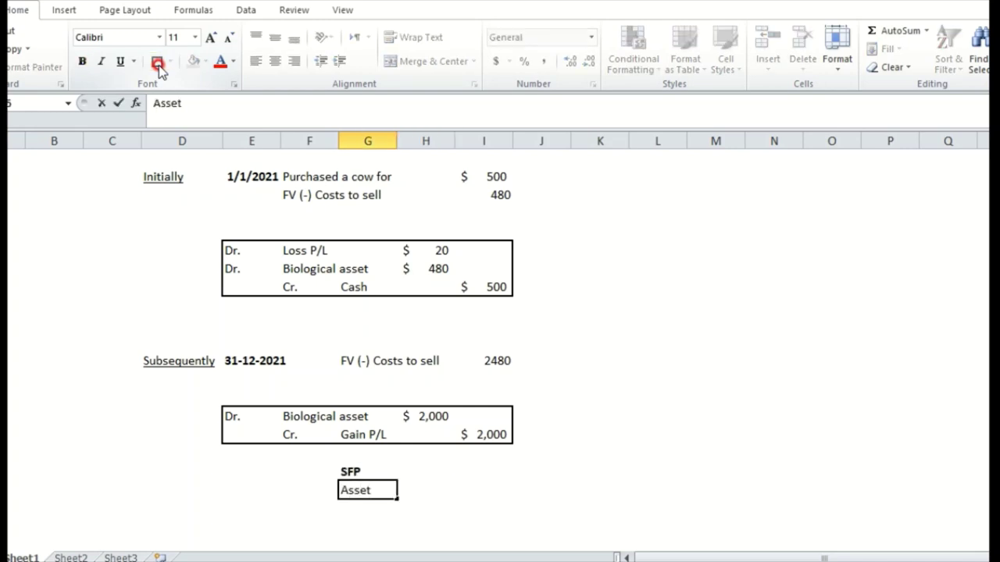
type("s")
key("ctrl+Return")
type("u")
key("Tab")
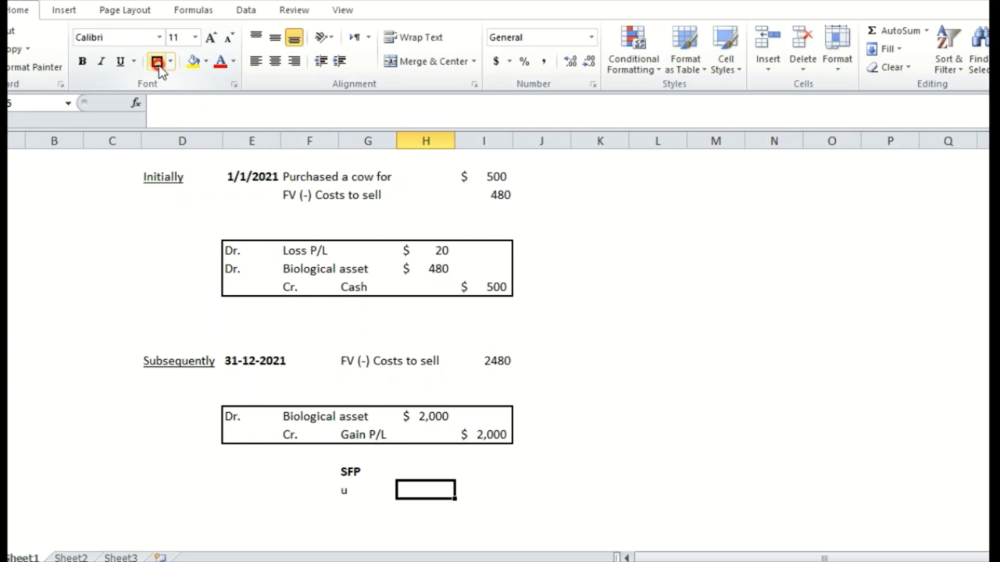
key("ctrl+z")
key("ctrl+u")
key("Return")
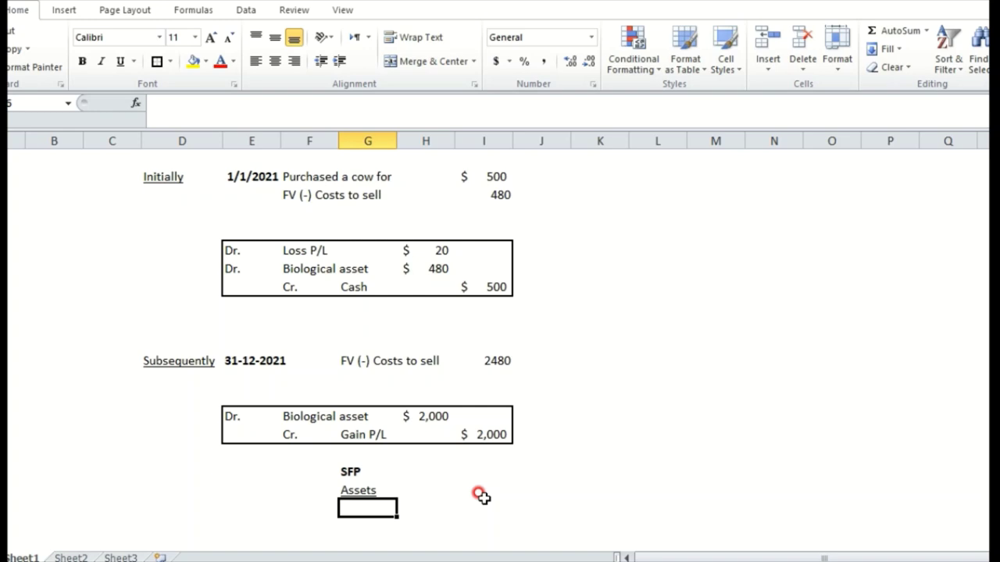
- Check the slide on biological assets, and enter the line label "Biological asset" in G26 under Assets
key("alt+Tab")
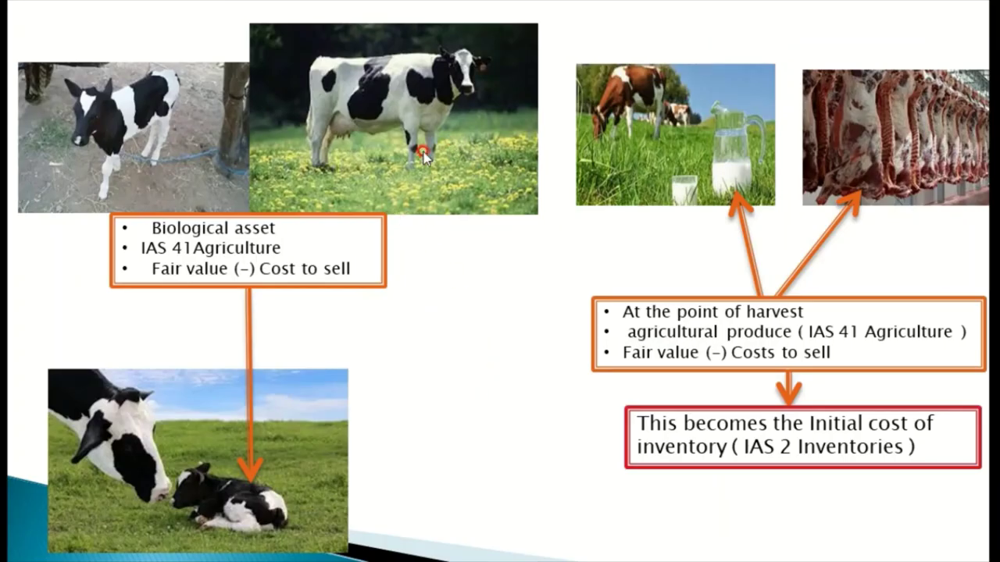
key("alt+Tab")
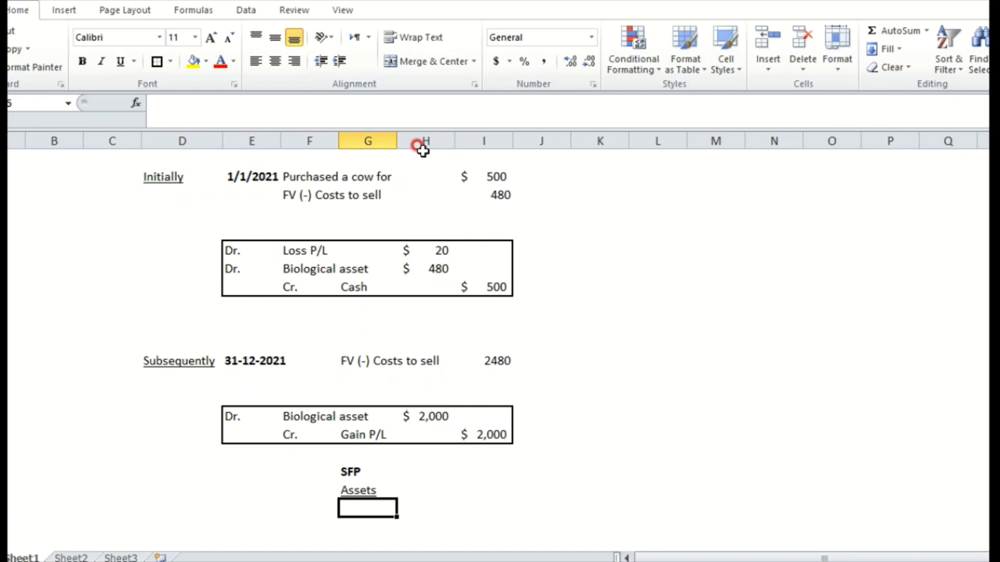
type("Biologicl")
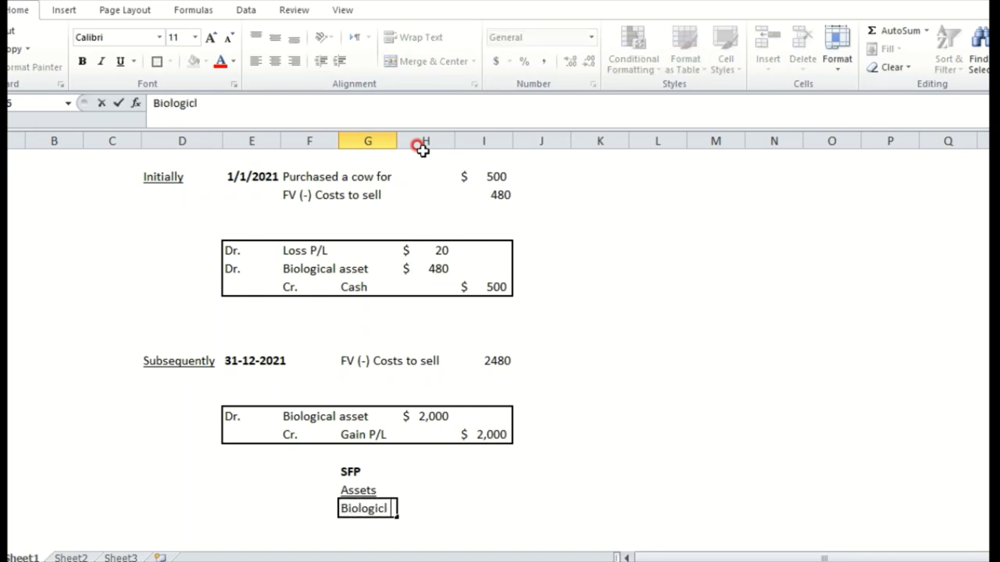
key("BackSpace")
key("BackSpace")
type("al")
key("BackSpace")
key("BackSpace")
type("cal asset")
key("Right")
key("Right")
- Calculate the SFP Biological asset balance in I26 by adding both debit amounts with the formula =H13+H21
type("=I20")
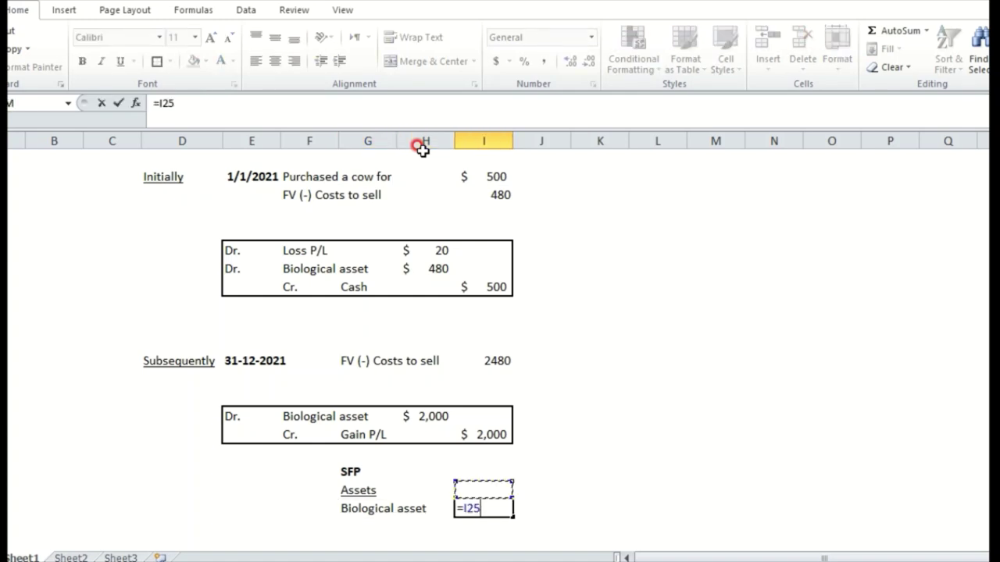
key("Left")
key("Up")
key("Up")
key("Up")
key("Up")
key("Up")
key("Up")
key("Up")
type("+")
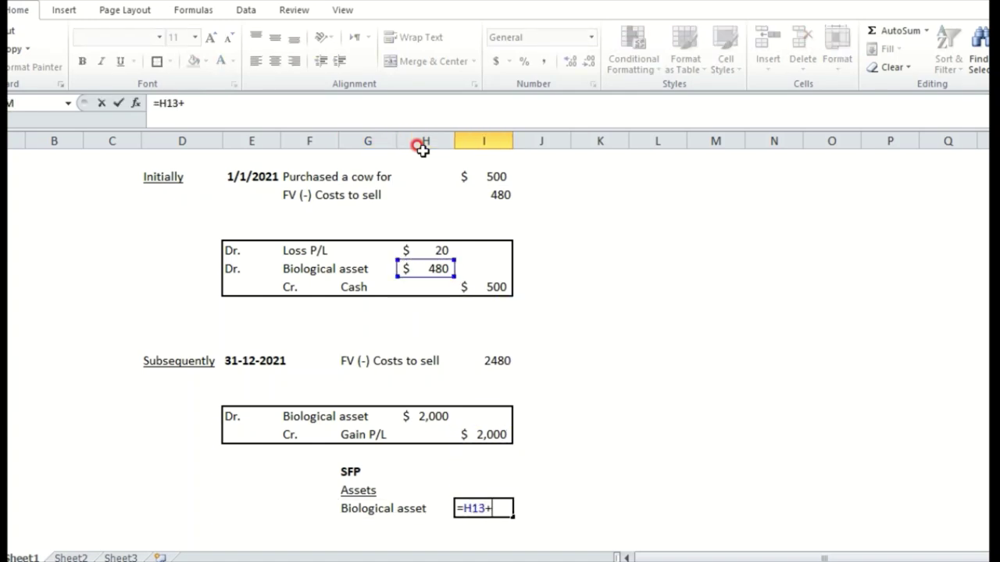
key("Up")
key("Left")
key("Up")
key("Up")
key("Up")
key("Up")
key("Return")
key("Up")
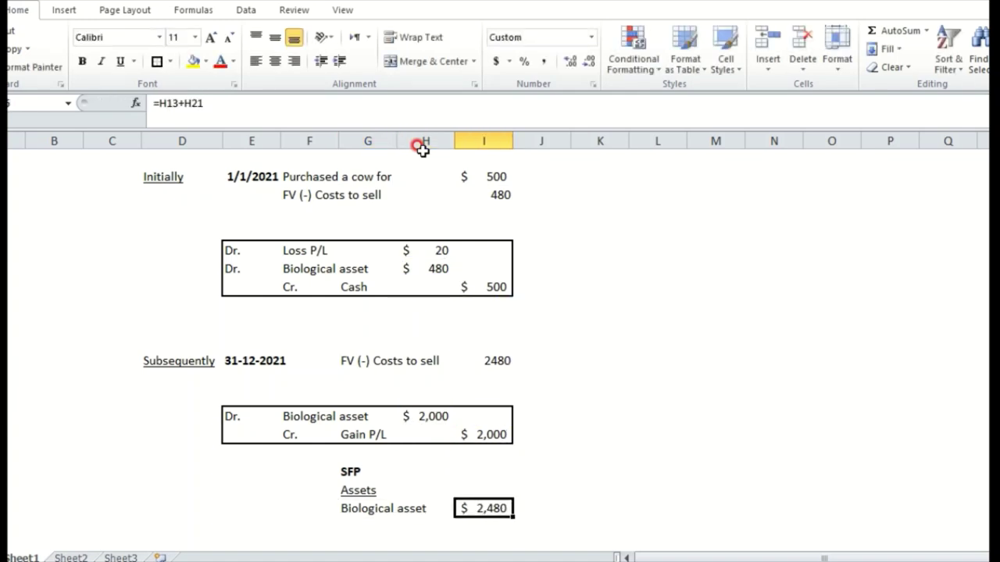
- Compare the SFP block in G24:I26 with the year-end FV (-) Costs to sell row
key("shift+Left")
key("shift+Left")
key("shift+Up")
key("shift+Up")
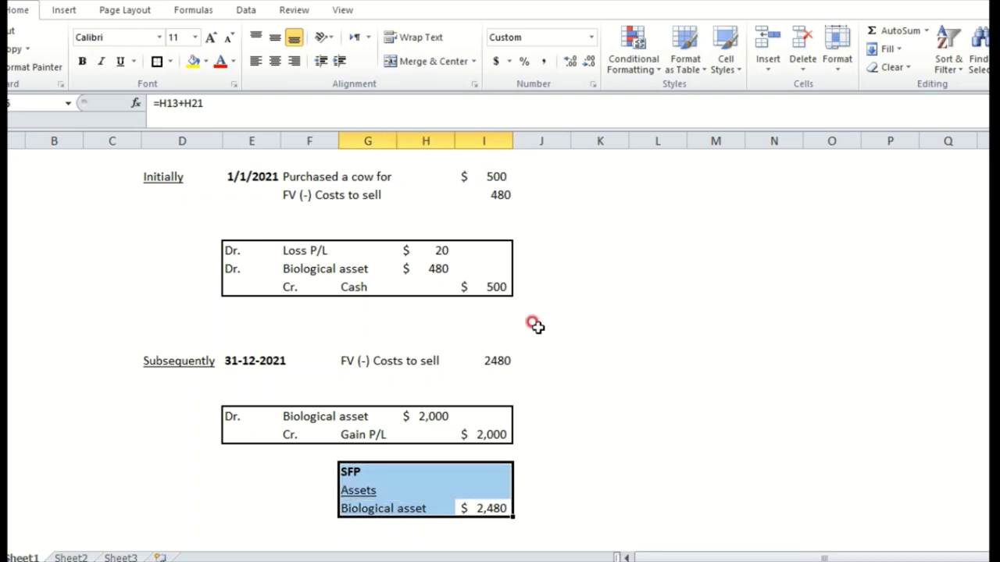
left_click_drag(520, 353, 164, 348)
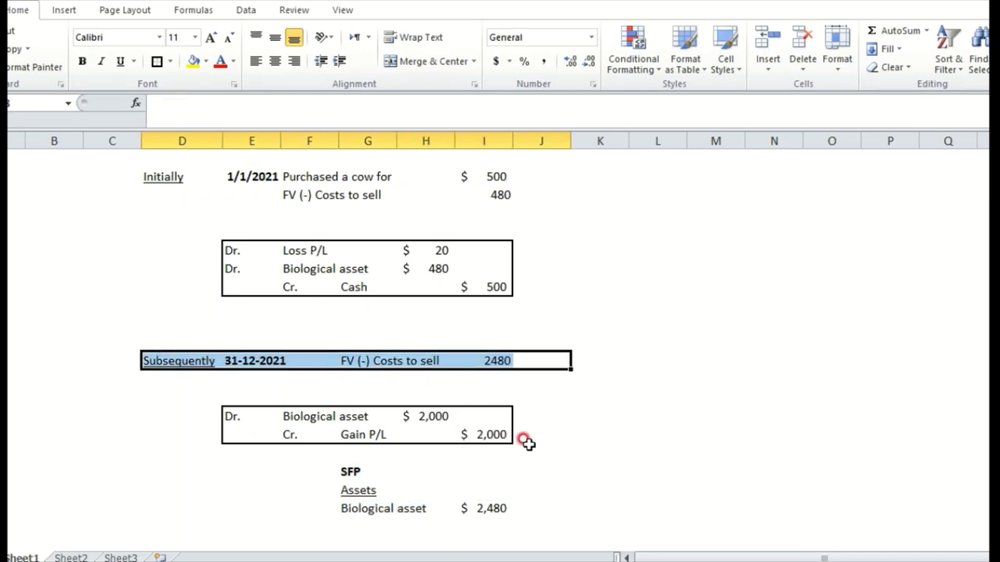
left_click_drag(533, 462, 351, 502)
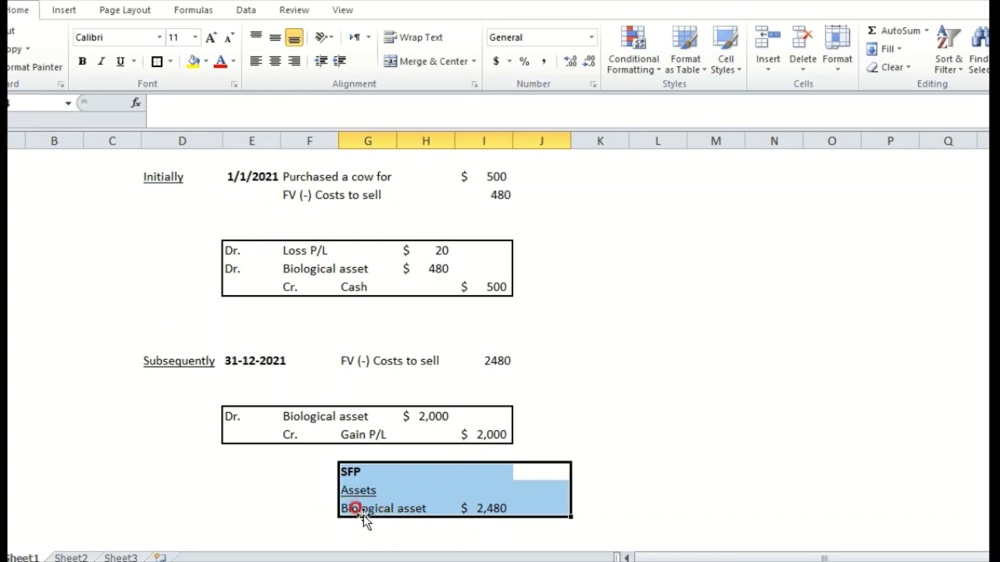
- Review the Biological asset line and its amount in the SFP block, row 26
left_click(349, 508)
double_click(393, 509)
double_click(411, 508)
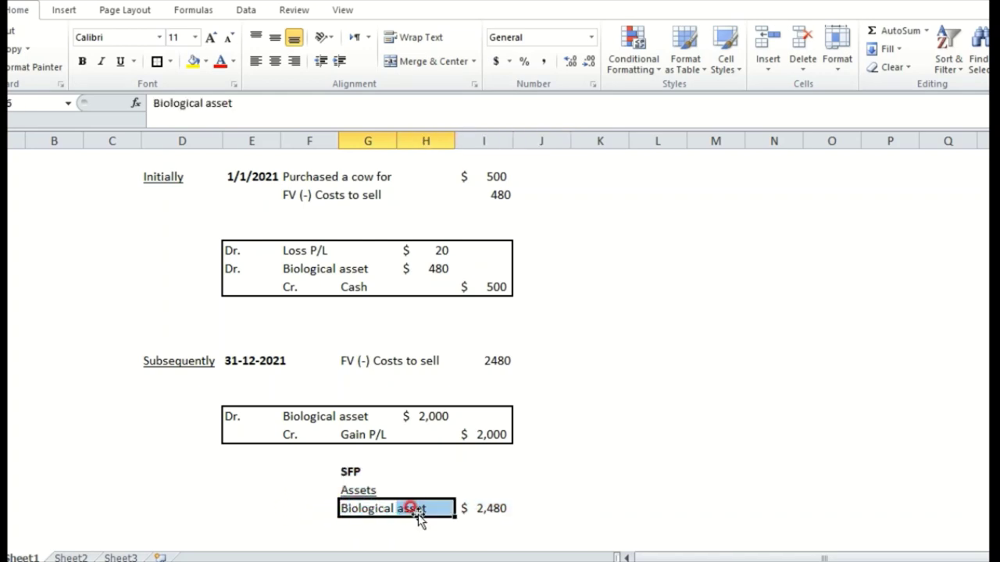
left_click_drag(531, 511, 358, 515)
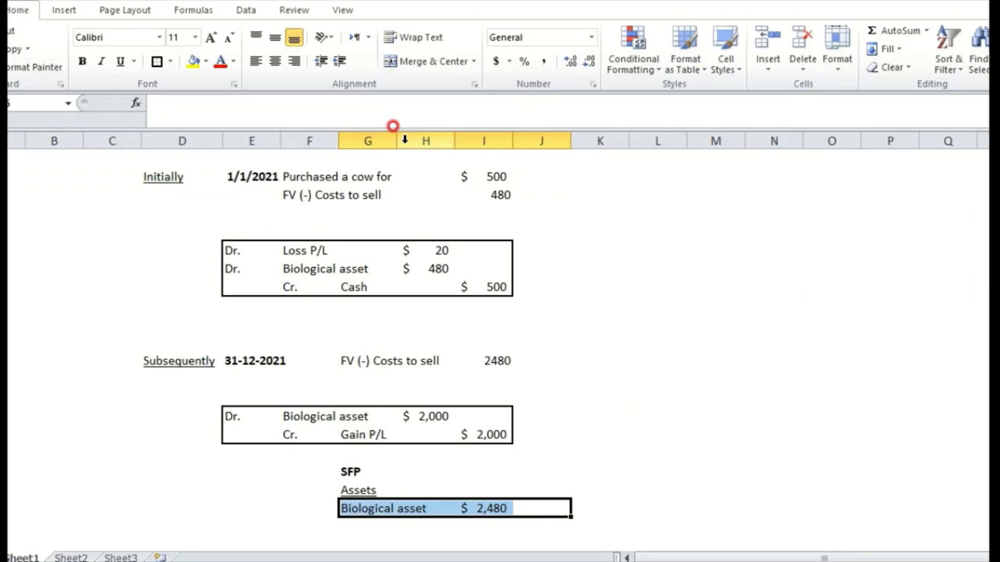
- Check the slide on agricultural produce at the point of harvest, and return to E30 below the SFP block
key("Down")
key("Down")
scroll(393, 125, "down", 1)
key("Left")
key("Left")
key("Left")
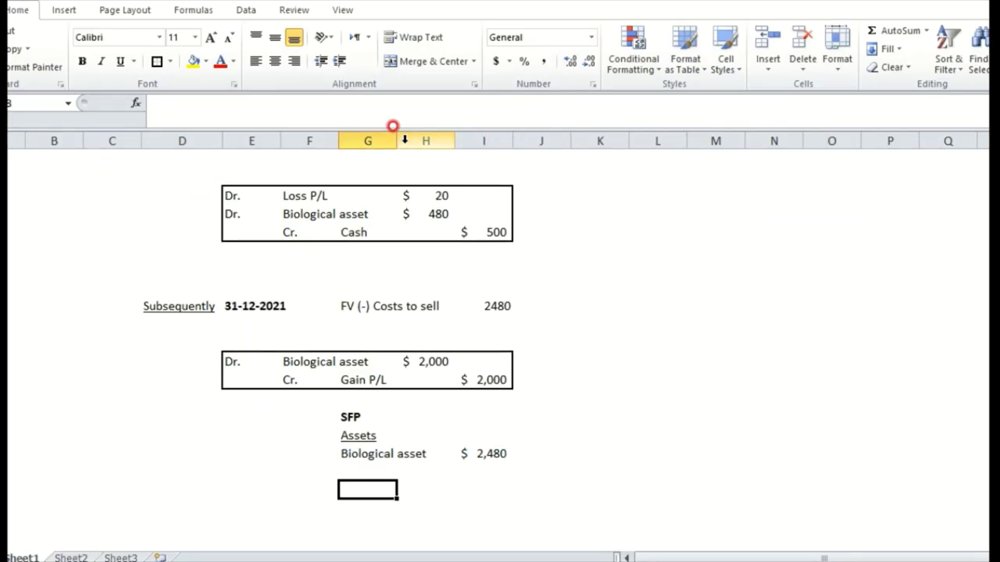
key("Left")
key("Down")
key("Down")
key("Down")
key("Down")
key("Left")
key("Up")
key("Up")
key("Up")
key("Down")
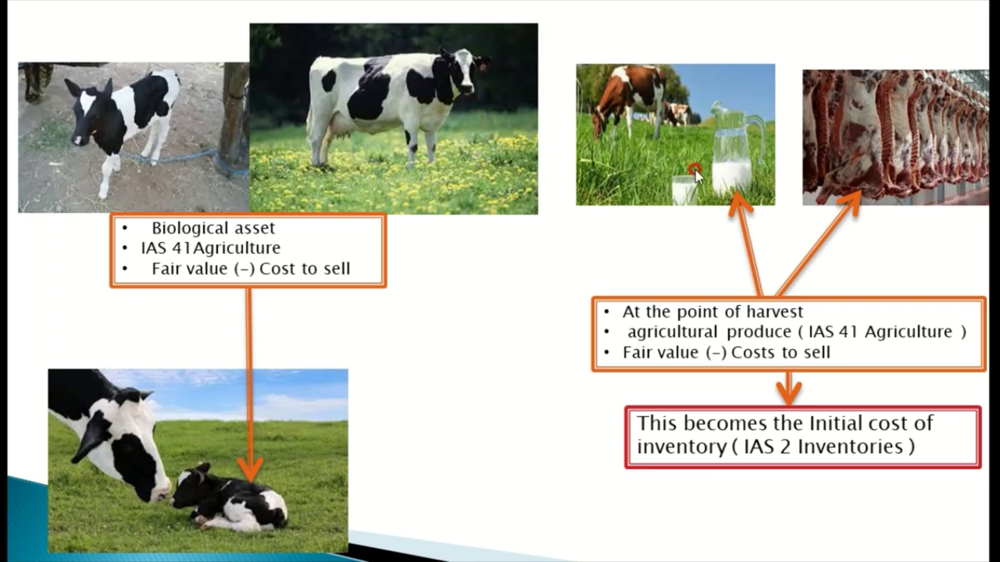
key("alt+Tab")
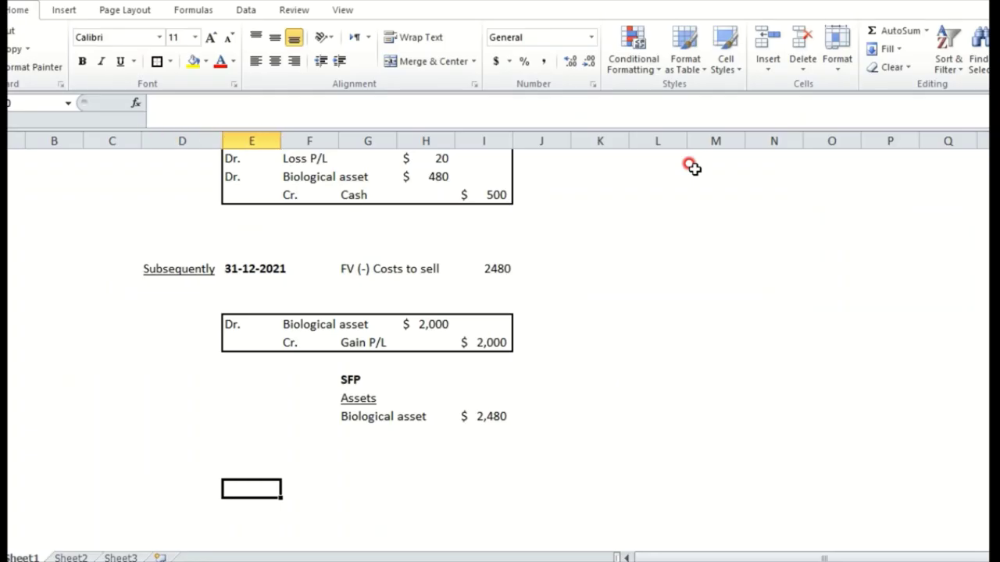
type("20-1-")
key("BackSpace")
key("BackSpace")
key("BackSpace")
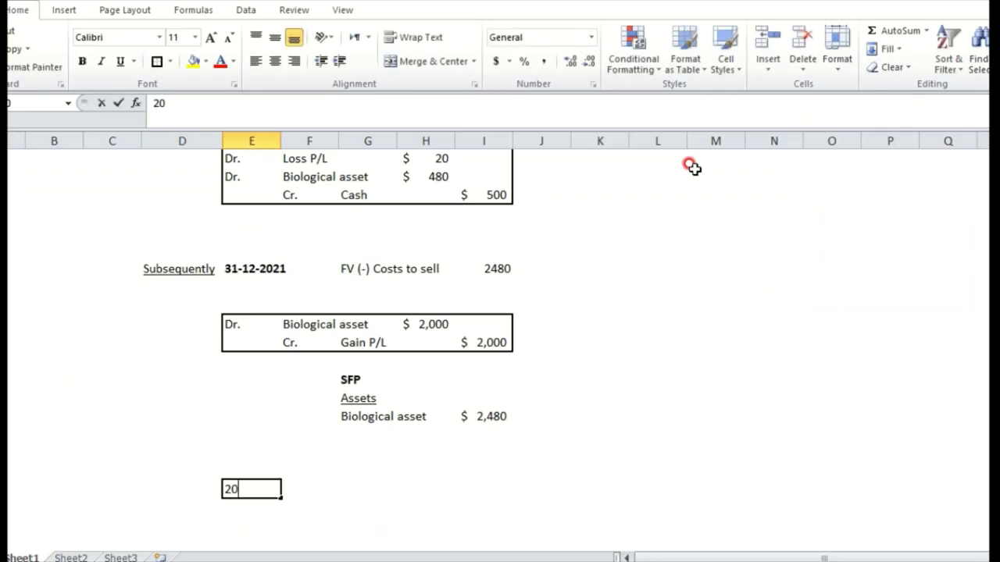
type("21")
key("Return")
key("Up")
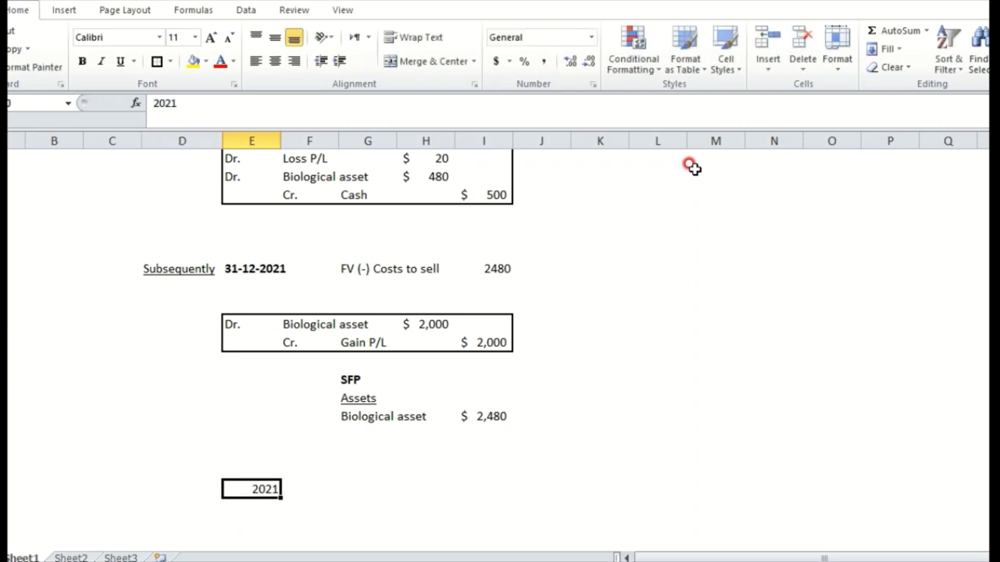
key("Delete")
- Enter the date 20-1-2021 in bold in E30 and the label "Harvest" in G30
type("20")
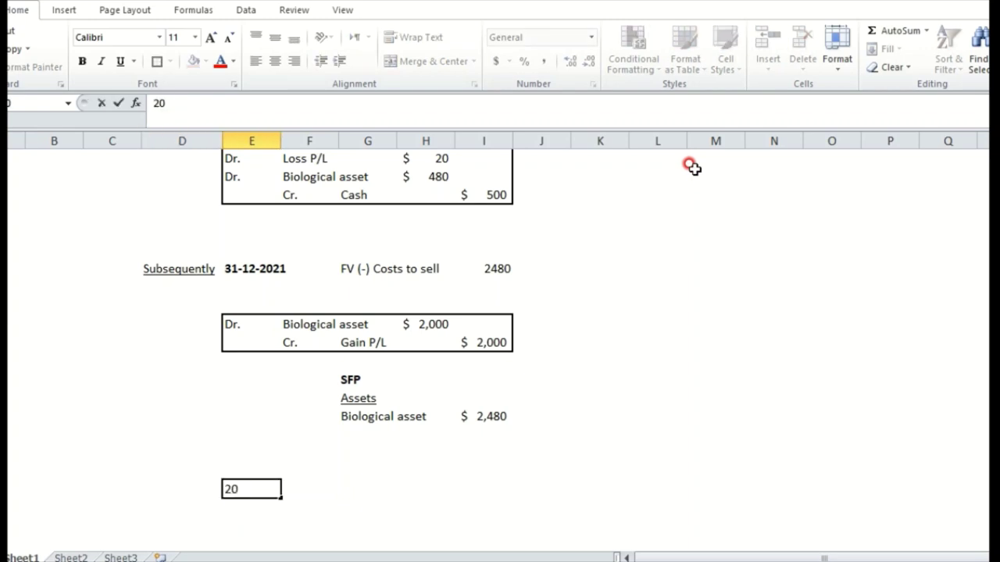
type("-1-2021")
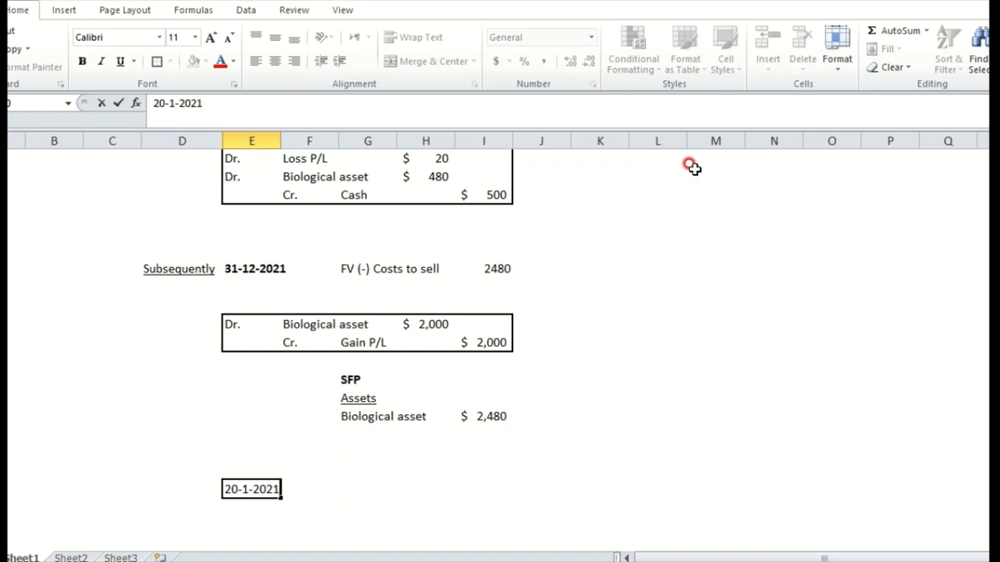
key("ctrl+Return")
key("ctrl+b")
key("Right")
key("Right")
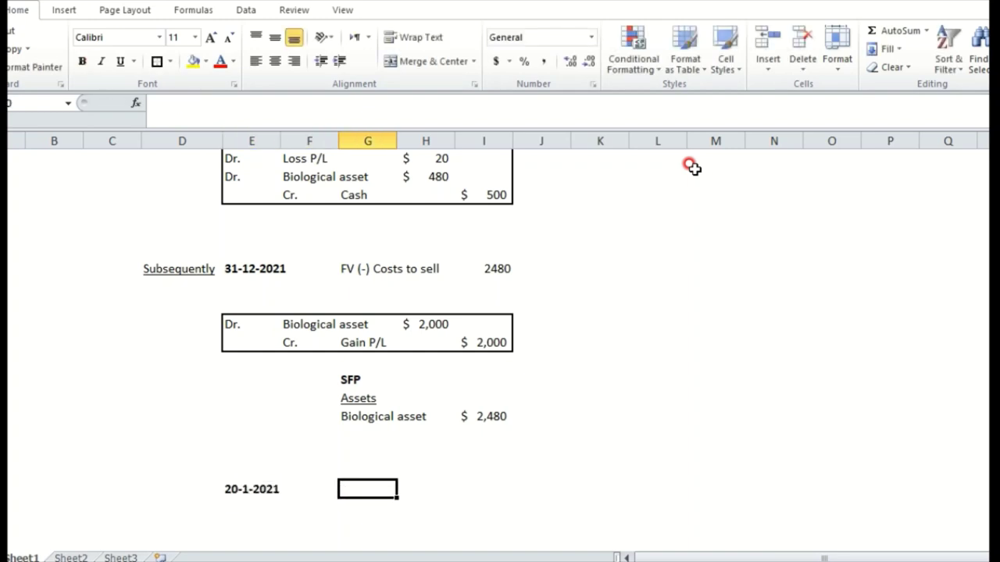
type("Harvest")
key("Right")
key("Left")
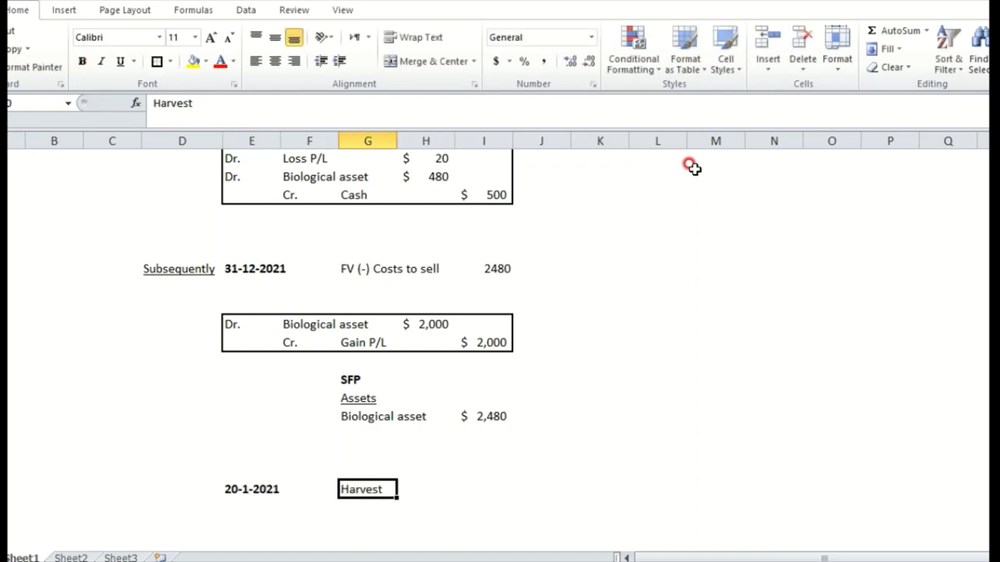
- Check the milk picture and harvest box on the slide, and enter "Agricultural produce ( Milk)" in I30
key("alt+Tab")
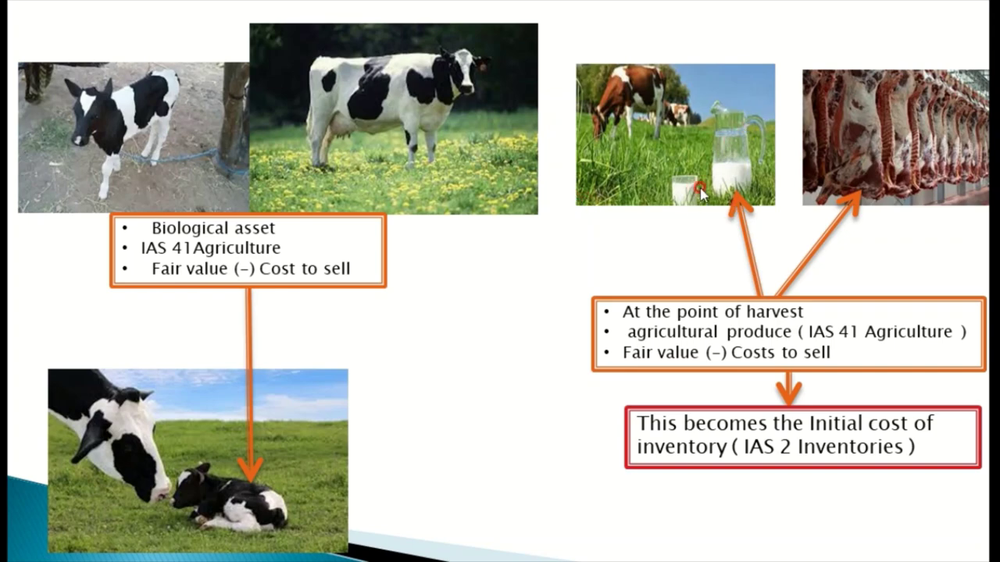
key("alt+Tab")
key("Right")
key("Right")
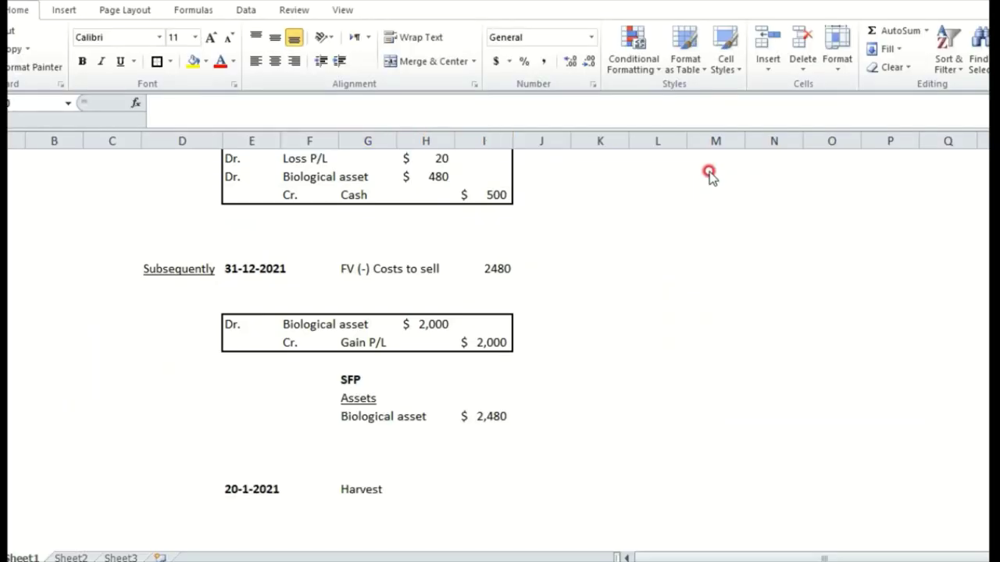
key("alt+Tab")
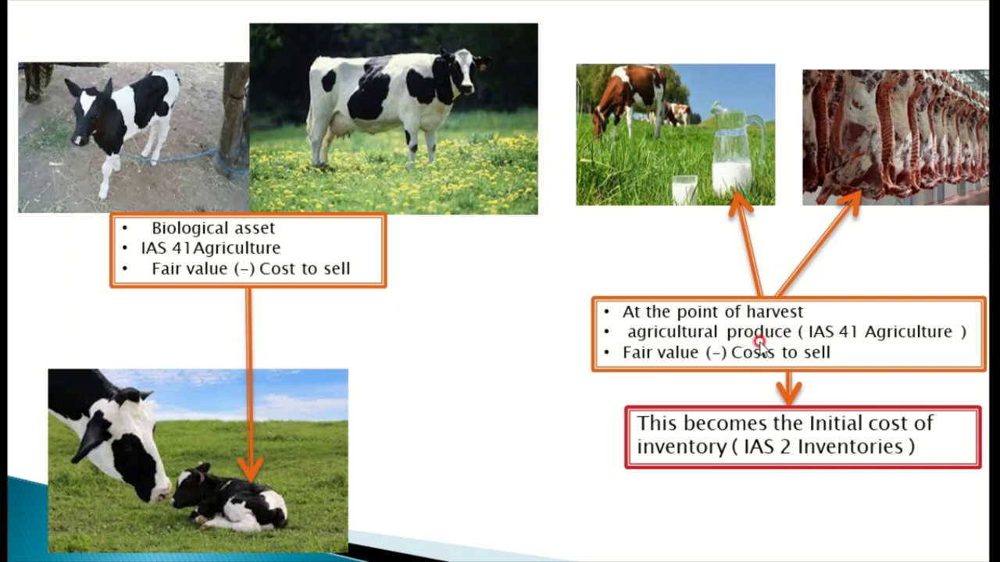
key("alt+Tab")
type("Agri")
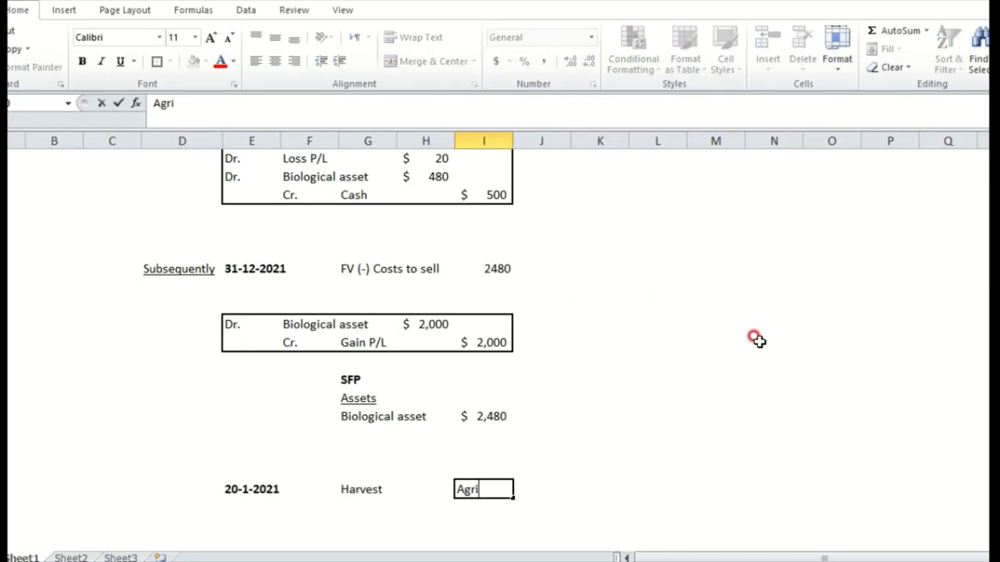
type("cultural produce ")
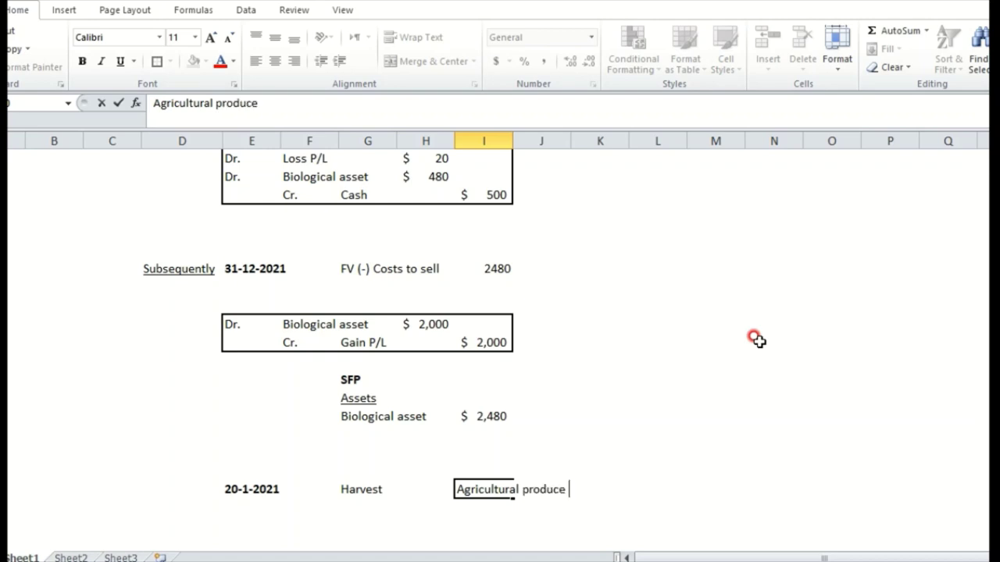
type("( Milk)")
key("Return")
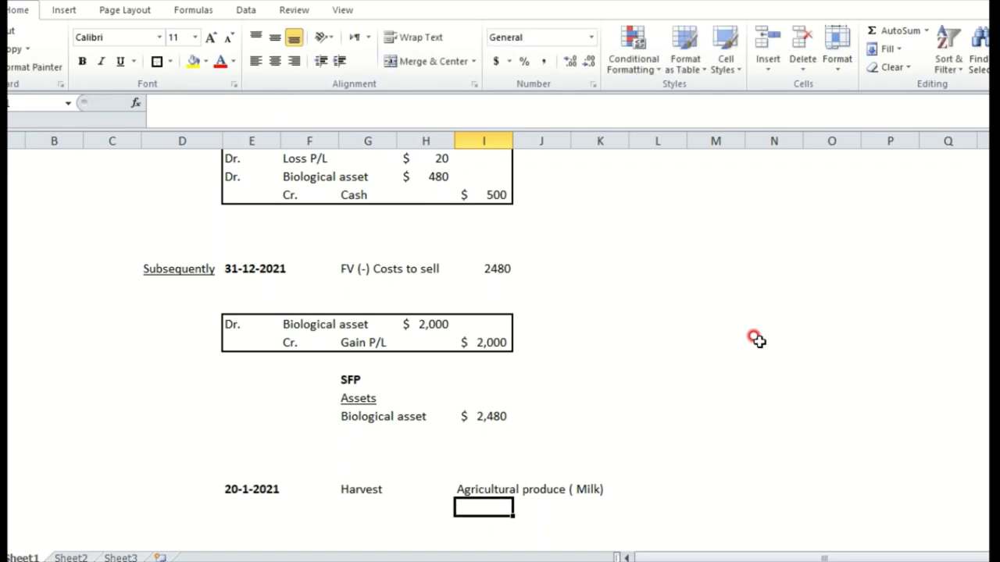
- Review the harvest block in G30:K32 and the slide's measurement rule for agricultural produce
key("Up")
key("Right")
key("Right")
key("Right")
key("Down")
key("Left")
key("Left")
key("Up")
key("shift+Right")
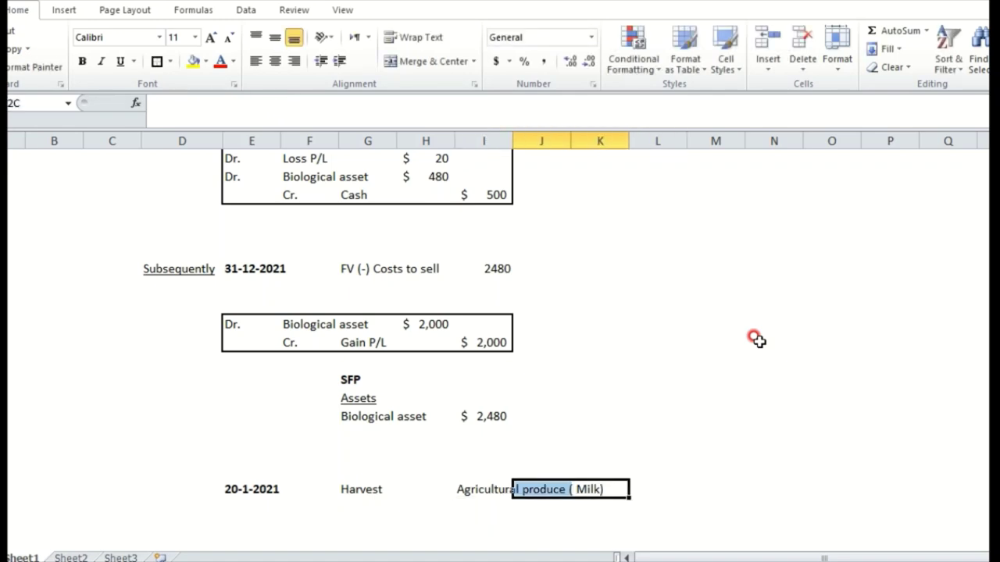
key("shift+Left")
key("shift+Left")
key("shift+Left")
key("shift+Down")
key("shift+Down")
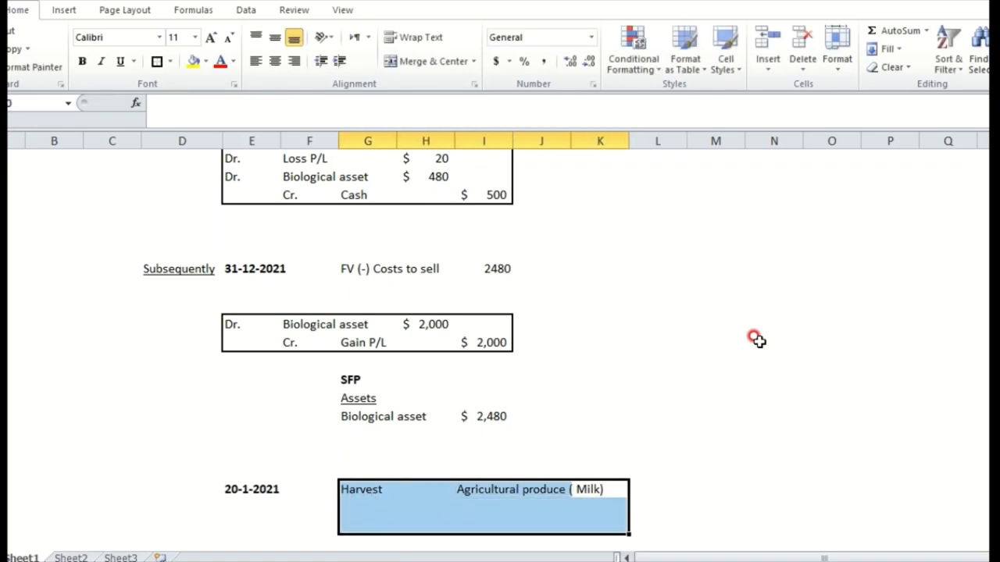
key("alt+Tab")
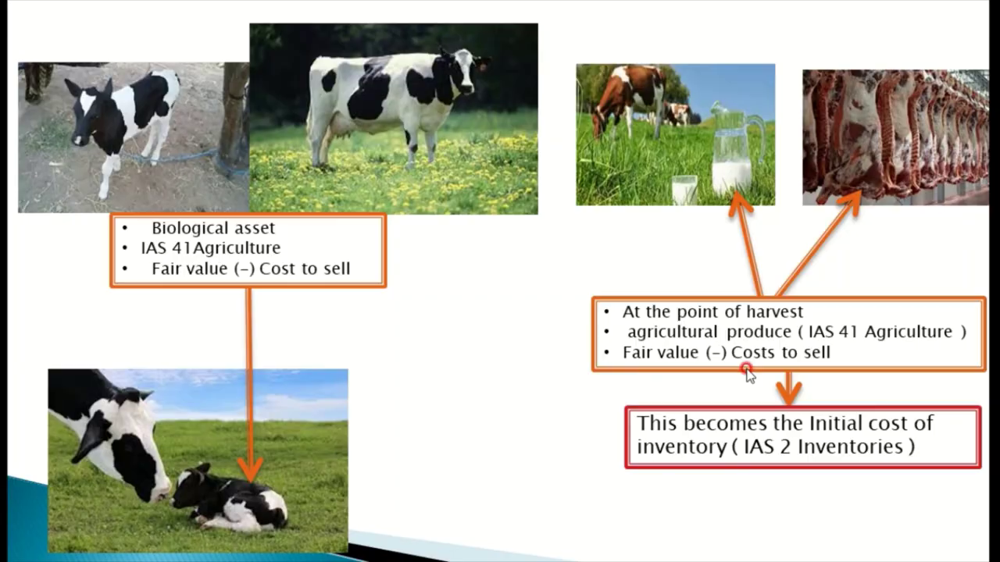
- Return to the worksheet and enter the label "FV (-) Costs to sell" in I31, below the agricultural produce line
key("alt+Tab")
key("Right")
key("Left")
key("Left")
key("Left")
type("F")
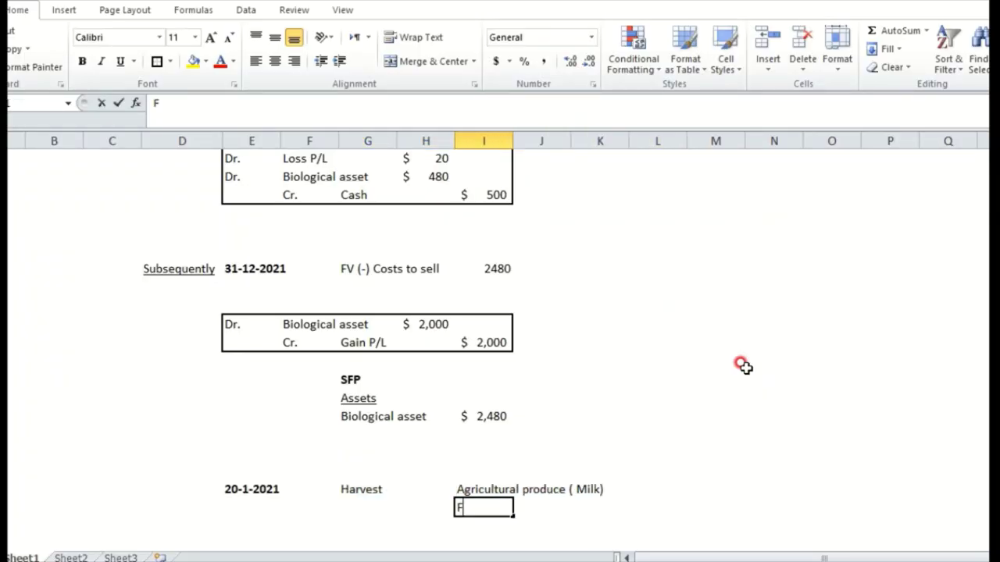
type("V (-")
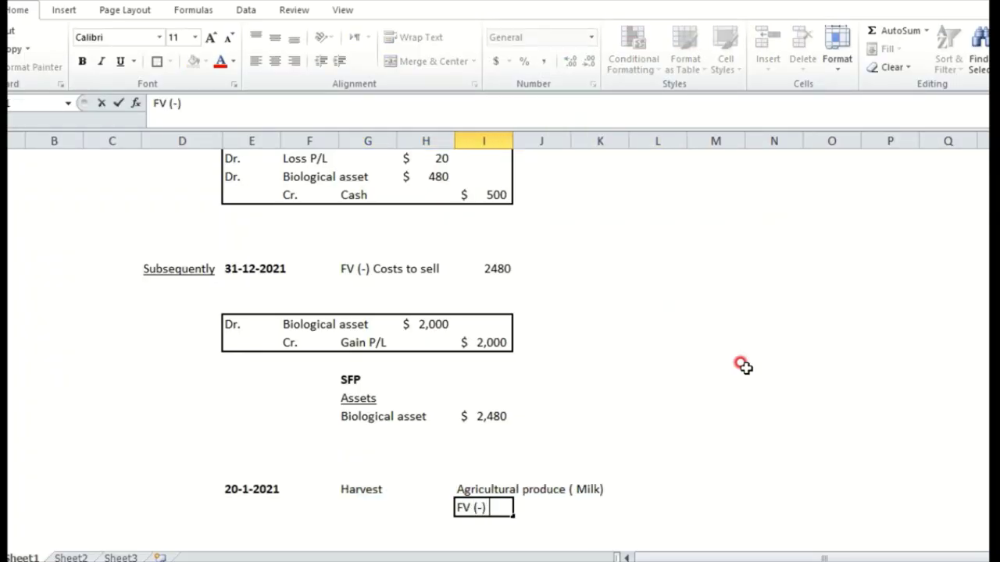
type(") Costs to sell")
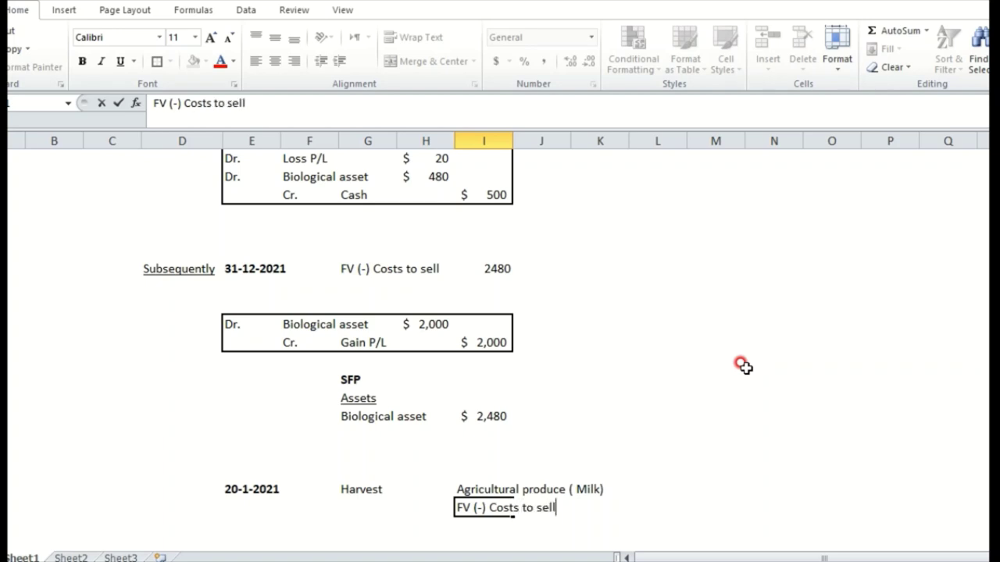
- Calculate the milk's fair value less costs to sell in K31 with the formula =200-10
key("Right")
key("Right")
type("=")
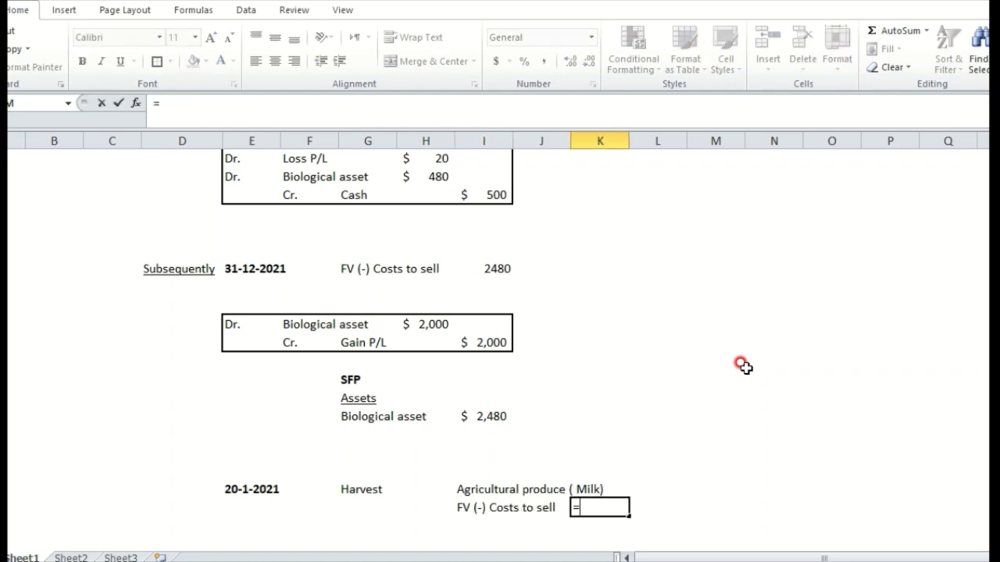
type("200-10")
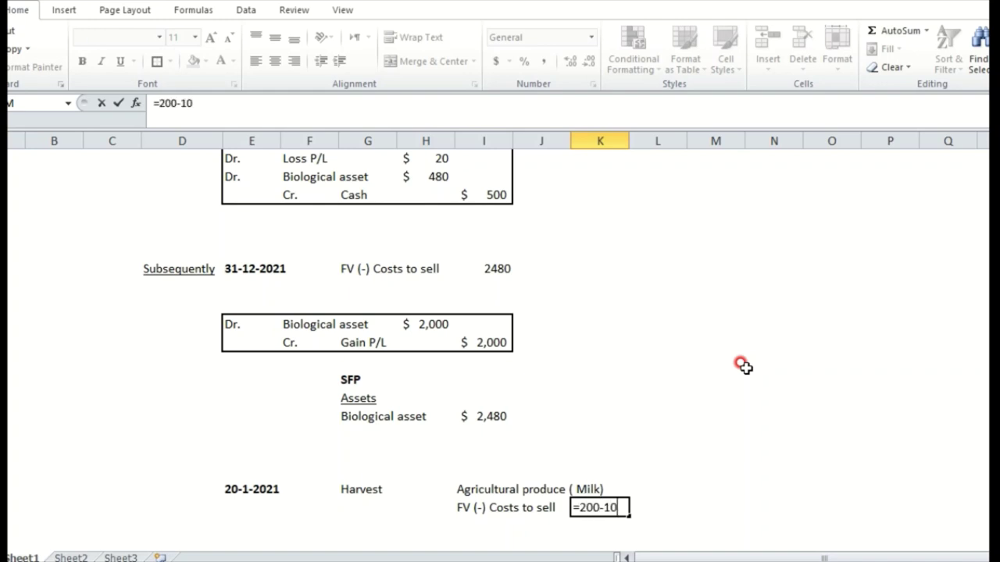
key("Return")
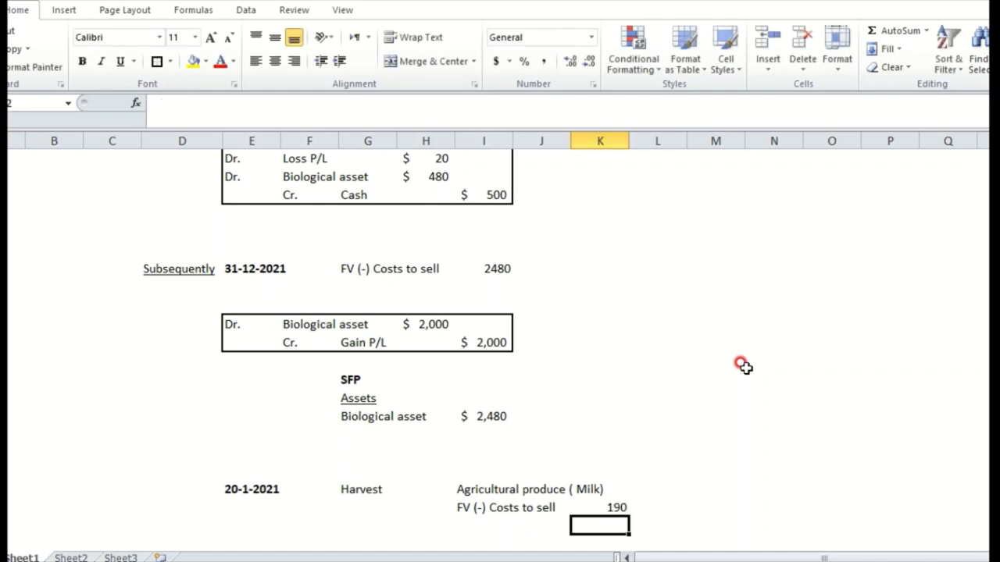
- Compare the milk's FV (-) Costs to sell row with the milk picture on the agricultural produce slide
key("Up")
key("shift+Left")
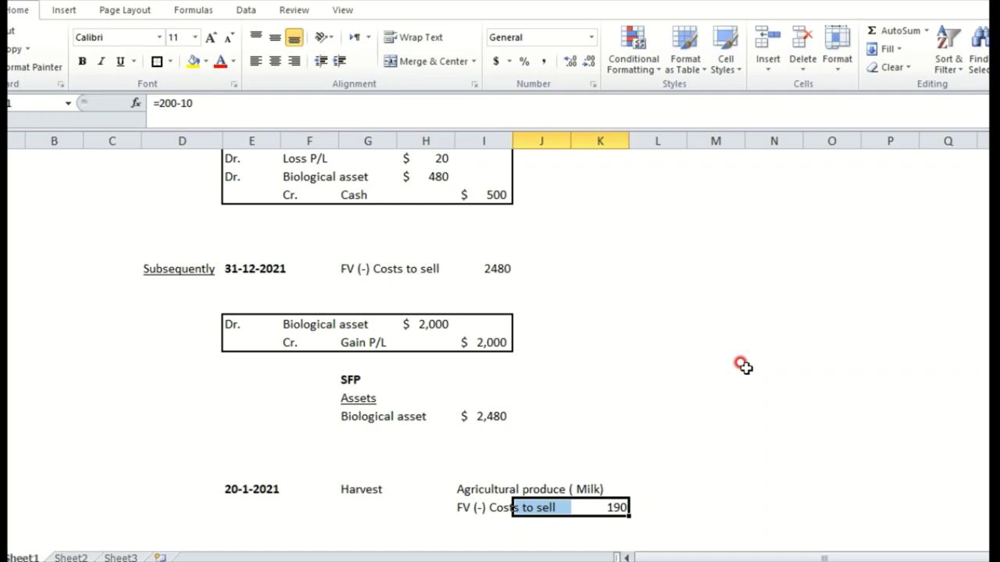
key("Right")
key("shift+Left")
key("shift+Left")
key("shift+Right")
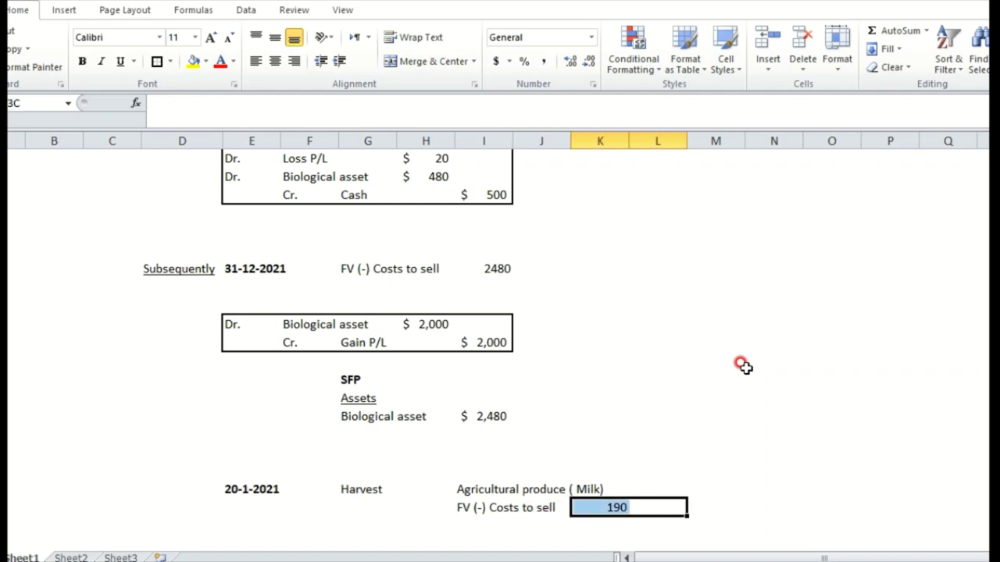
key("shift+Up")
key("alt+Tab")
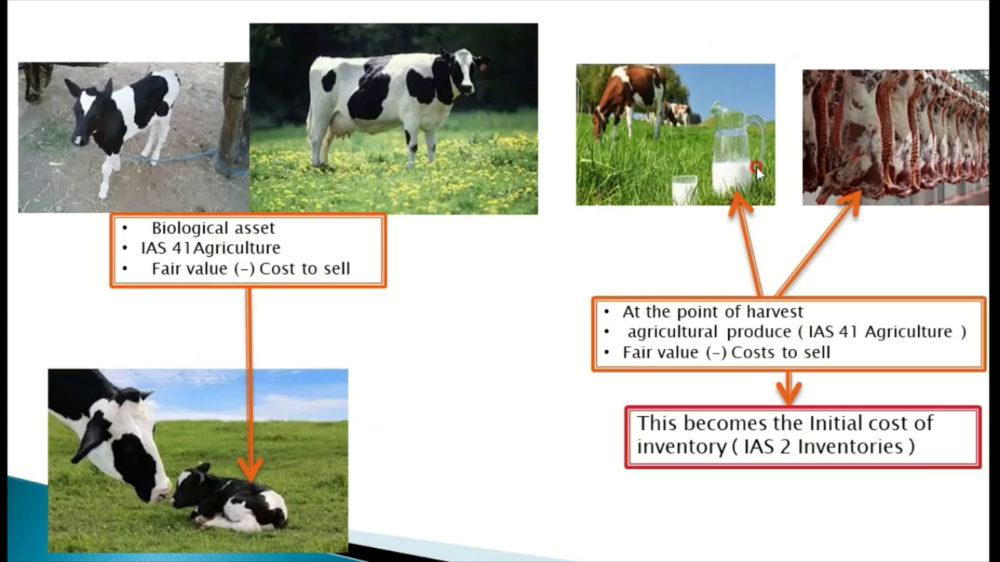
key("alt+Tab")
left_click_drag(634, 506, 413, 502)
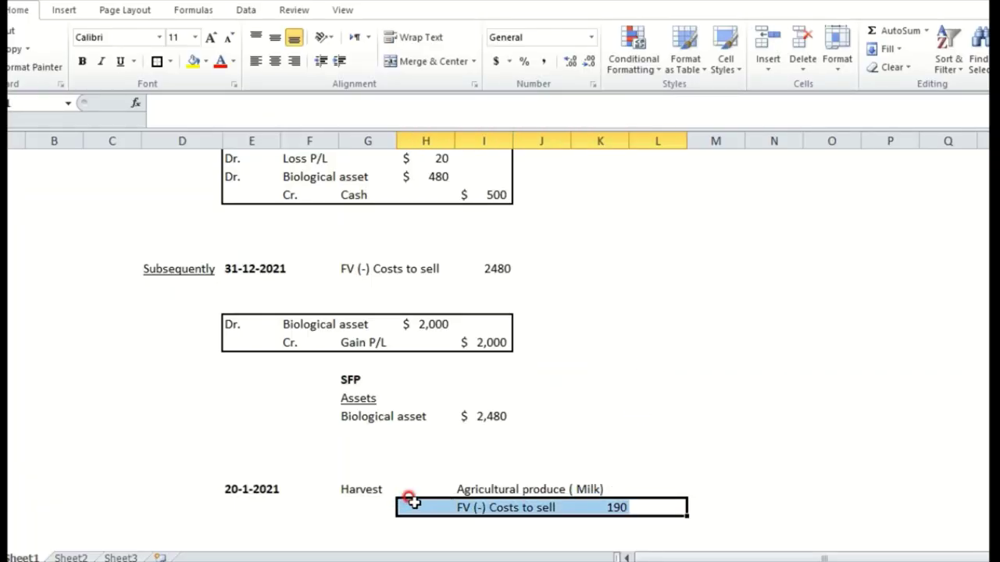
- Start the harvest journal entry with "Dr." in E33 and the account "Inventory" in F33
key("Down")
key("Down")
key("Left")
key("Left")
key("Left")
key("Left")
key("Left")
key("Left")
key("Left")
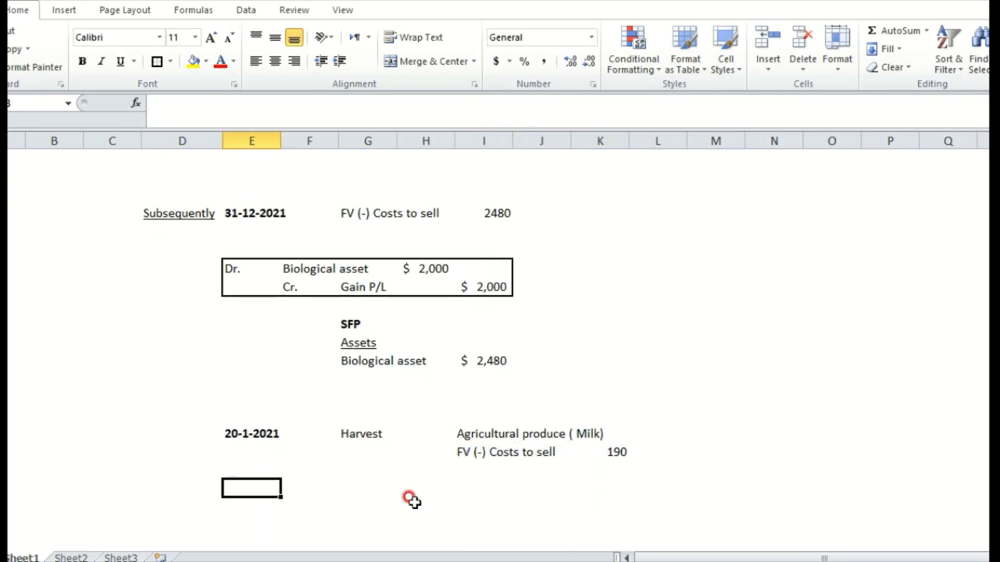
key("Right")
key("Left")
type("Dr.")
key("Tab")
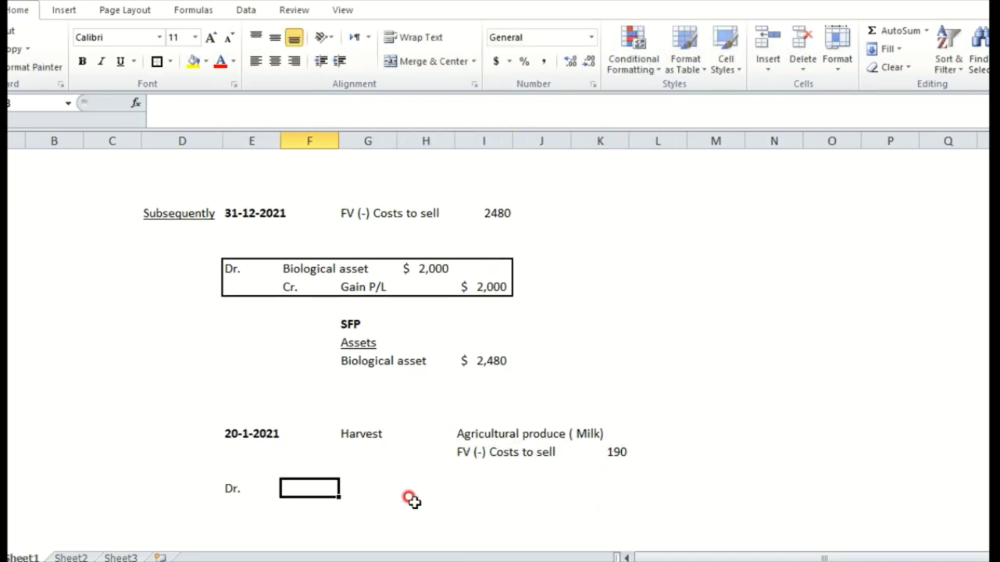
type("Inventory")
key("Tab")
key("Tab")
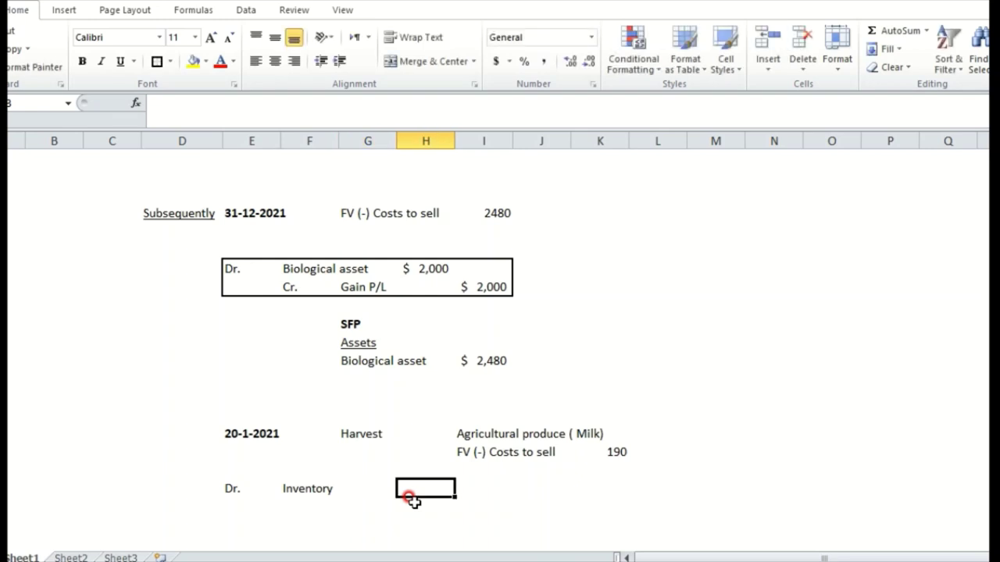
- Link the Inventory debit amount in H33 to the milk's value with =K31, and highlight the debit line E33:I33
type("=")
key("Up")
key("Up")
key("Right")
key("Right")
key("Right")
key("Return")
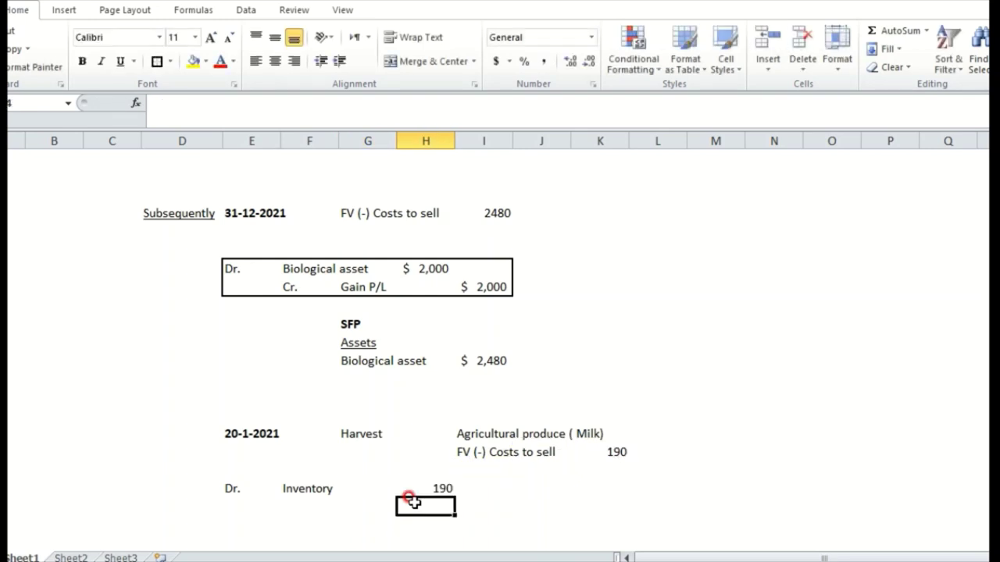
left_click_drag(470, 484, 222, 487)
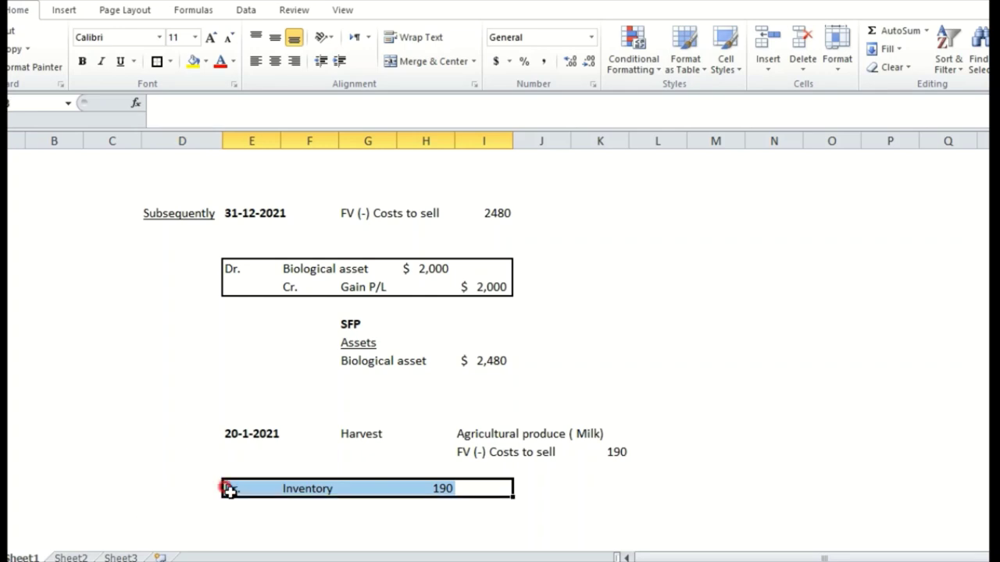
- Review the milk valuation in I30:K31 against the Inventory debit line in row 33
left_click_drag(460, 450, 605, 429)
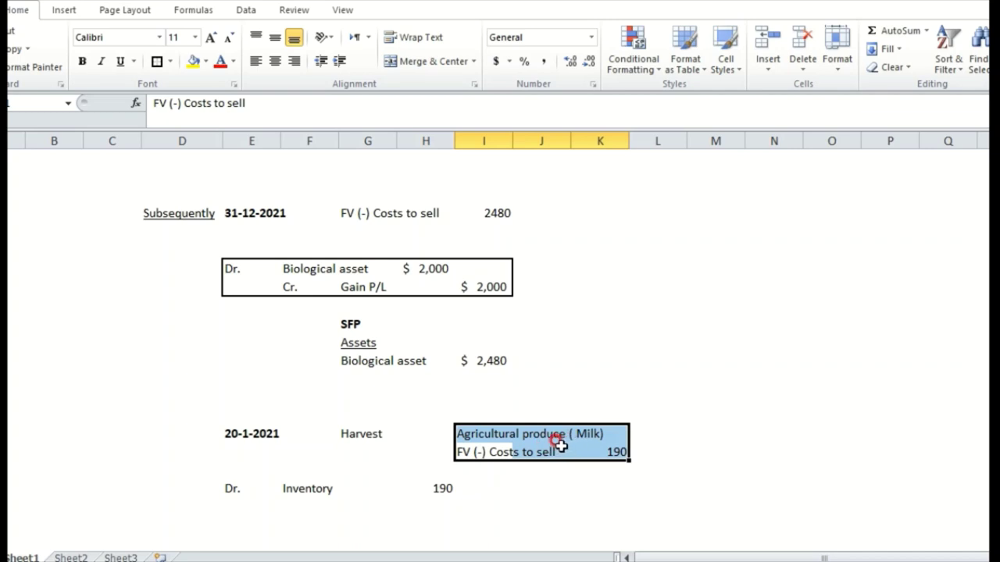
left_click_drag(482, 487, 239, 487)
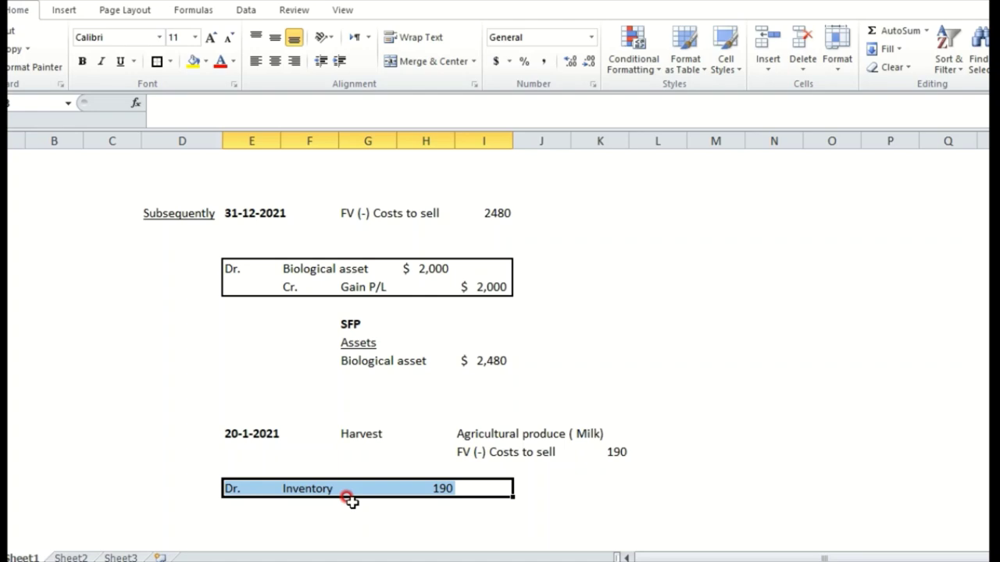
left_click_drag(437, 485, 267, 489)
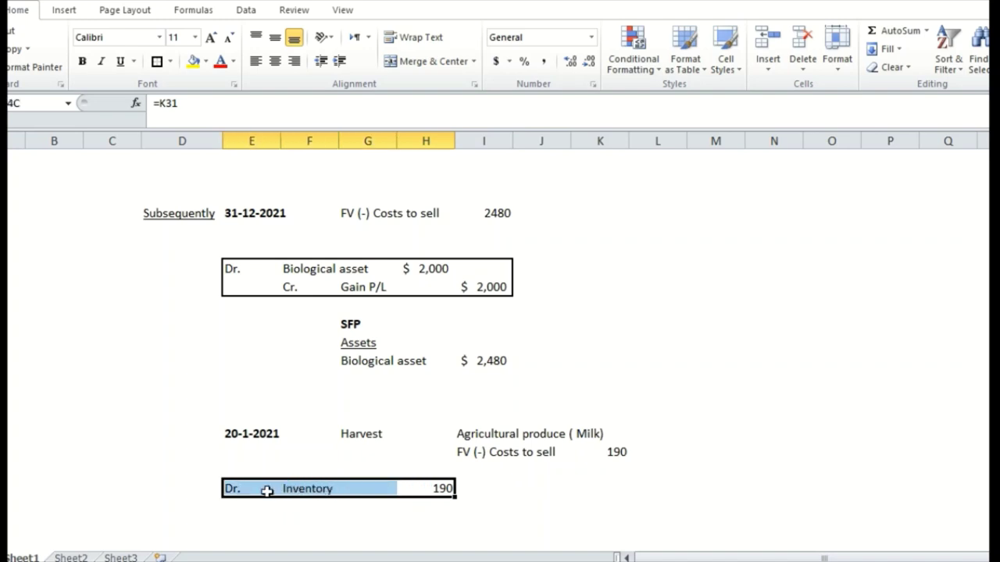
- Add "Cr." in F34 under the Inventory line and consult the milk picture on the agricultural produce slide
left_click(320, 515)
key("Up")
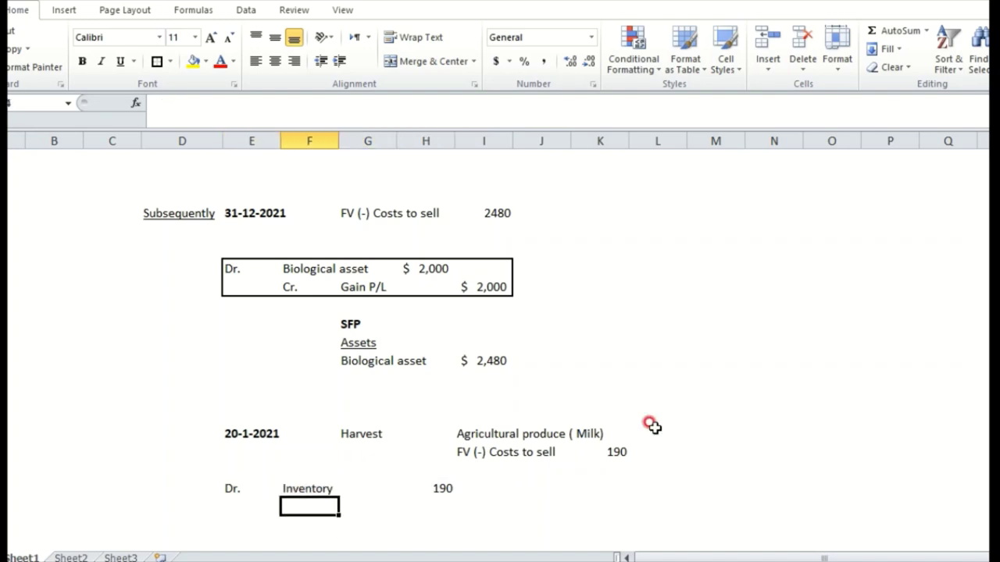
type("cr.")
key("Tab")
key("Left")
type("Cr.")
key("Tab")
key("alt+Tab")
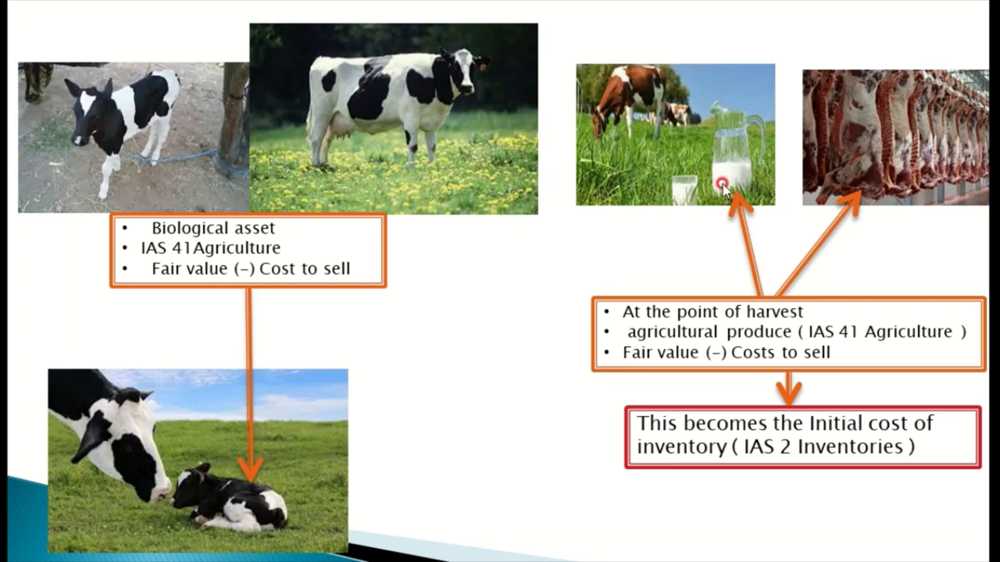
key("alt+Tab")
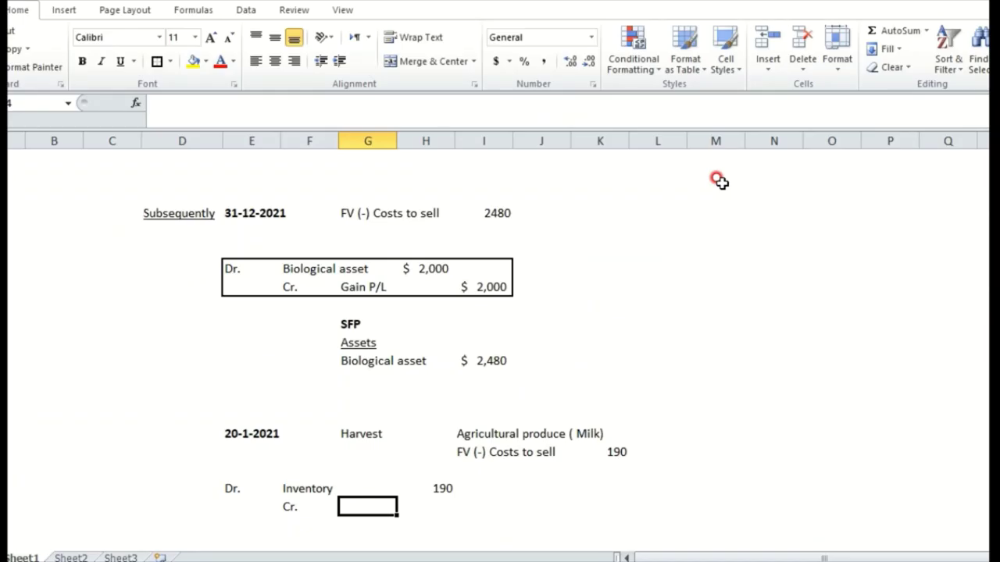
- Enter the credit account "Gain P/L" in G34 and link its amount in I34 to the debit with =H33
type("Ga")
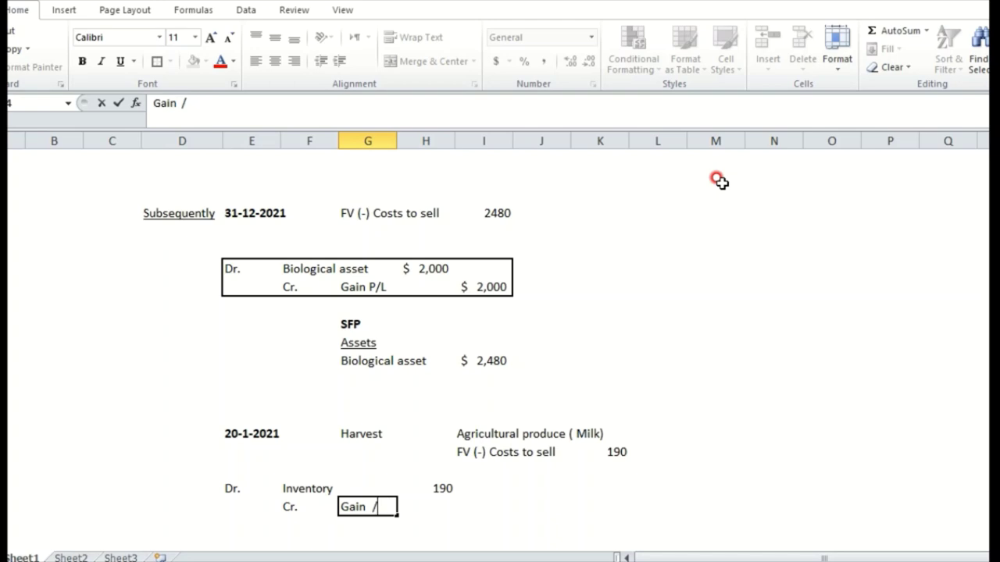
type("in  P/L")
key("Tab")
key("Tab")
type("=H33")
key("ctrl+Return")
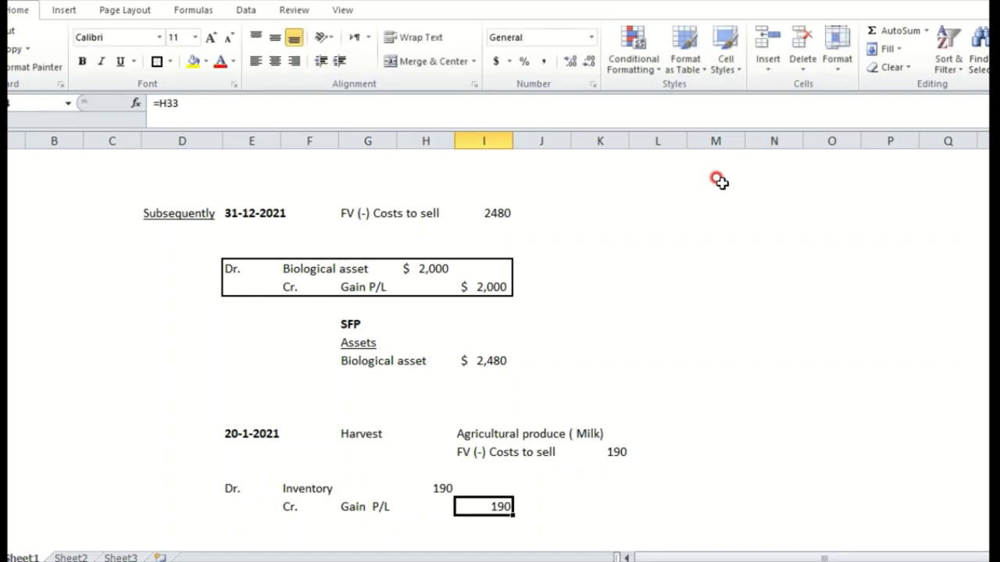
- Put a box border around the milk harvest journal entry in E33:I34
key("shift+Left")
key("shift+Left")
key("shift+Left")
key("shift+Left")
key("shift+Up")
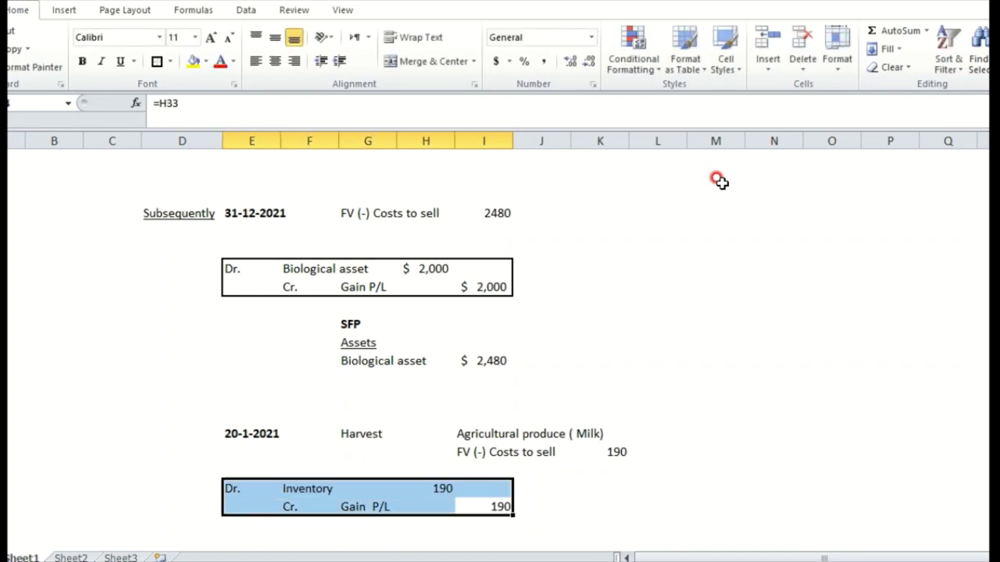
left_click(156, 62)
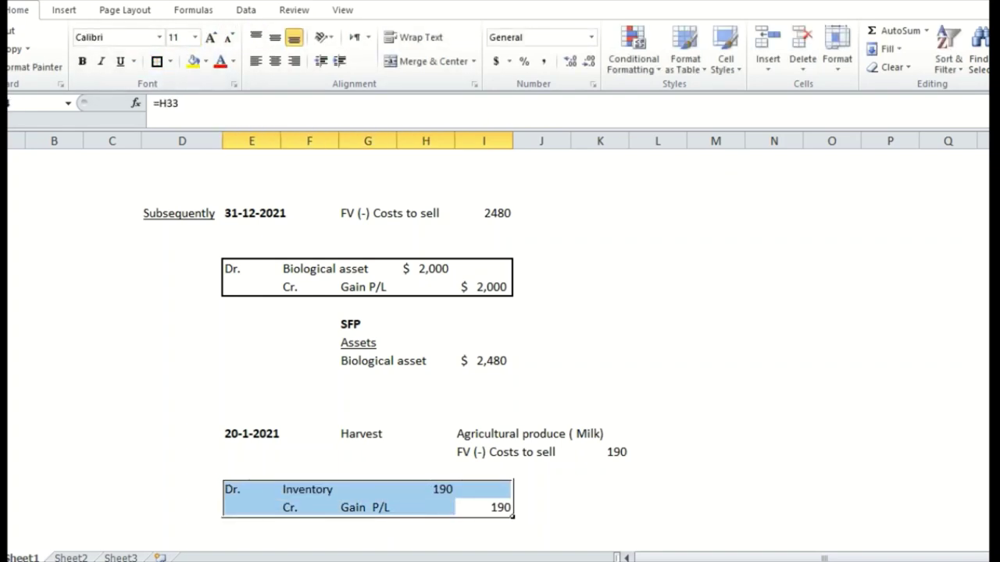
left_click(981, 489)
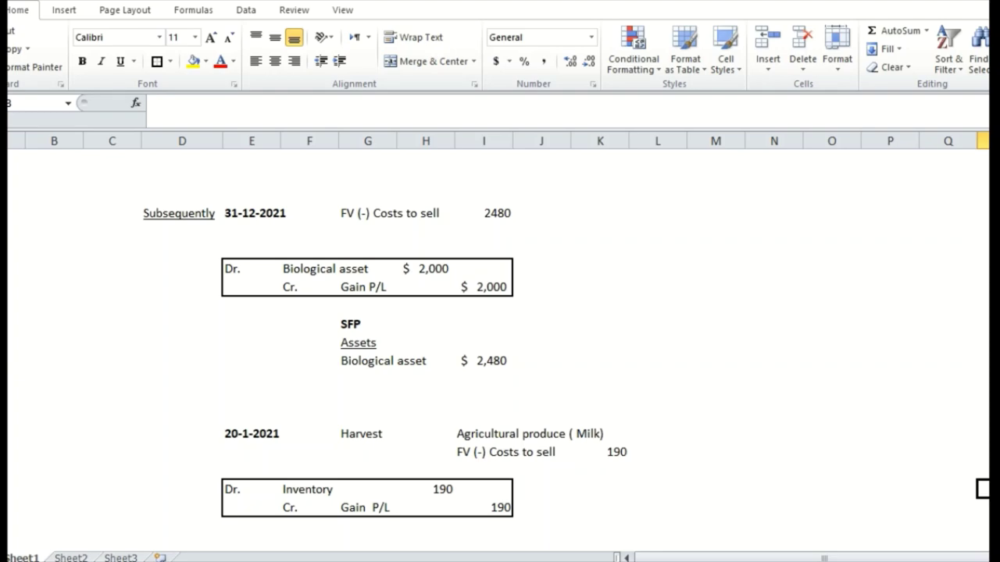
- Review the point of harvest rule for agricultural produce on the slide, and return to the worksheet
key("Right")
key("alt+Tab")
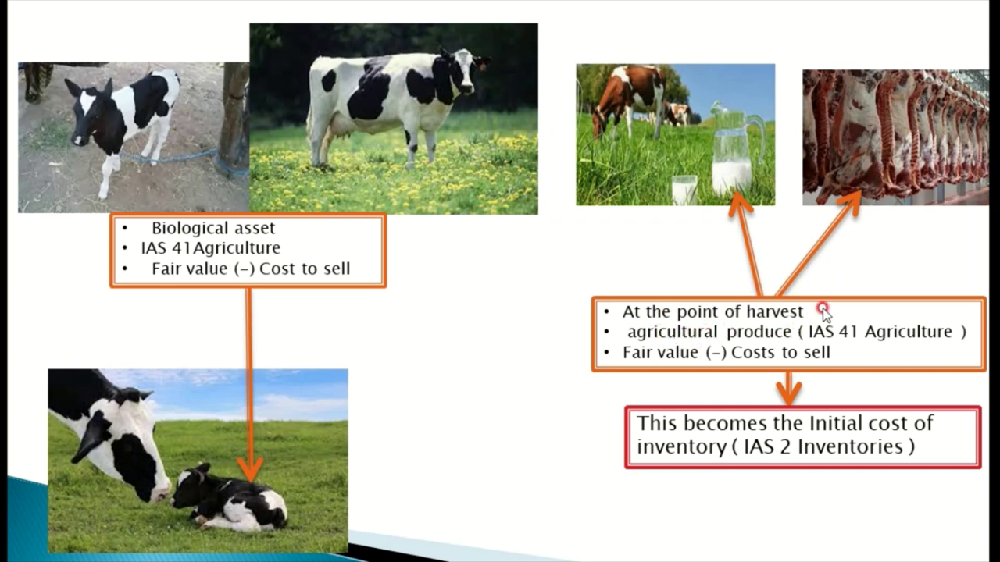
key("alt+Tab")
key("alt+Tab")
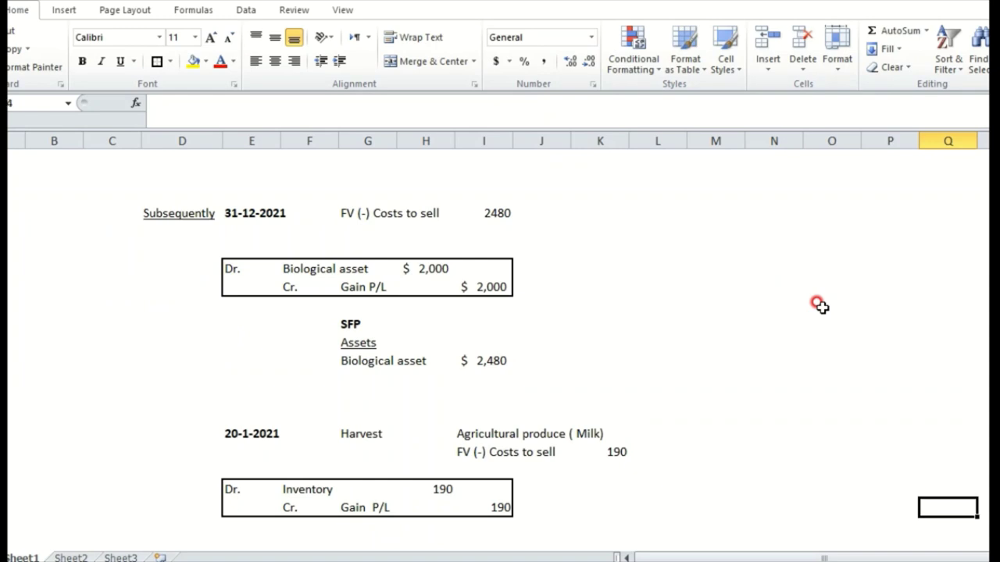
- Correct the milk harvest date in E30 to 20-1-2022
scroll(820, 307, "down", 3)
key("Left")
key("Left")
key("Up")
key("Up")
key("Up")
key("Up")
key("Up")
key("Up")
key("Up")
key("Up")
key("Up")
key("Up")
key("Up")
key("Left")
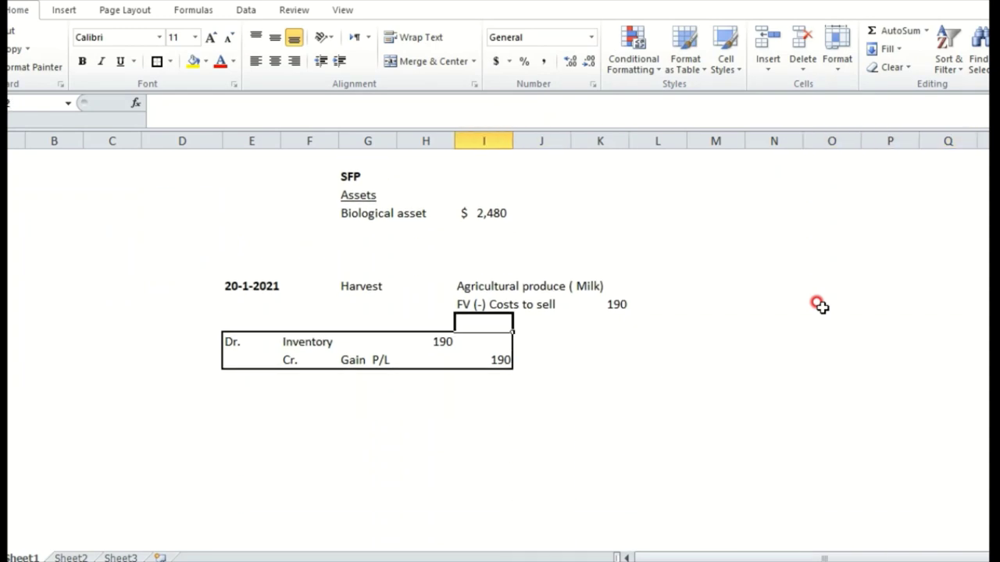
key("Up")
key("Left")
key("Left")
key("Left")
key("Up")
key("Left")
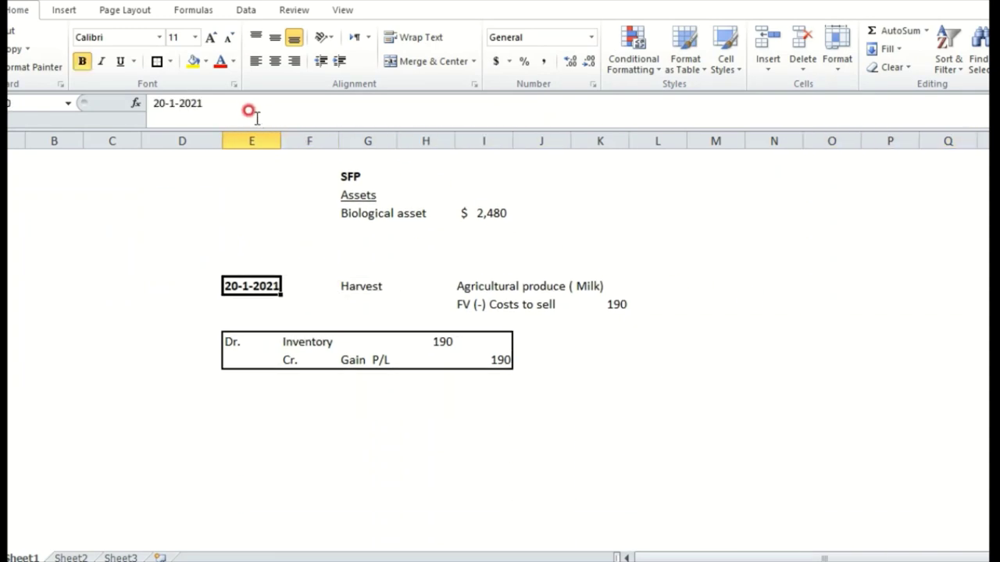
left_click(250, 111)
type("2")
key("Return")
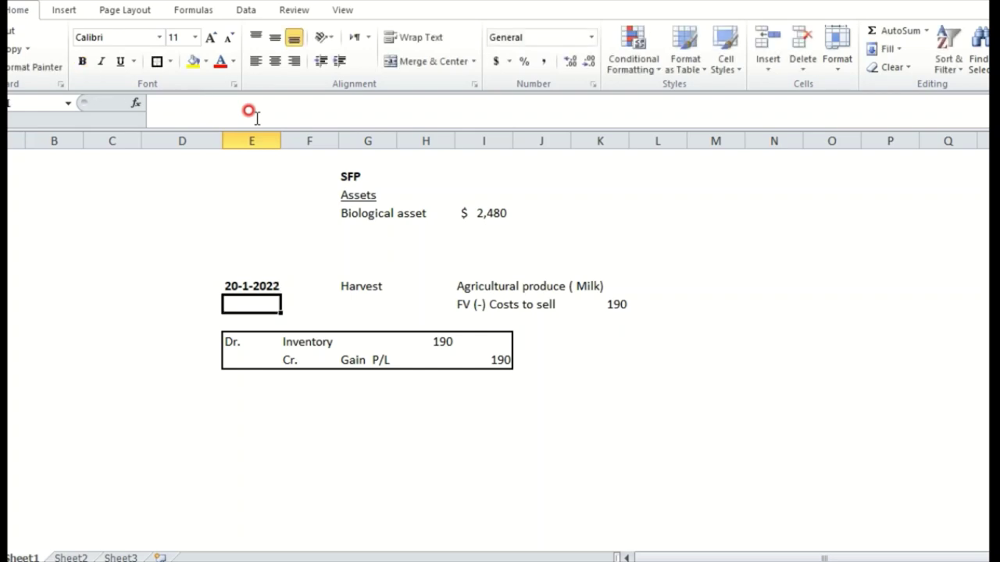
- Enter the second harvest date 25-2-2022 in E37 and make it bold
key("Down")
key("Down")
key("Down")
key("Down")
key("Down")
key("Down")
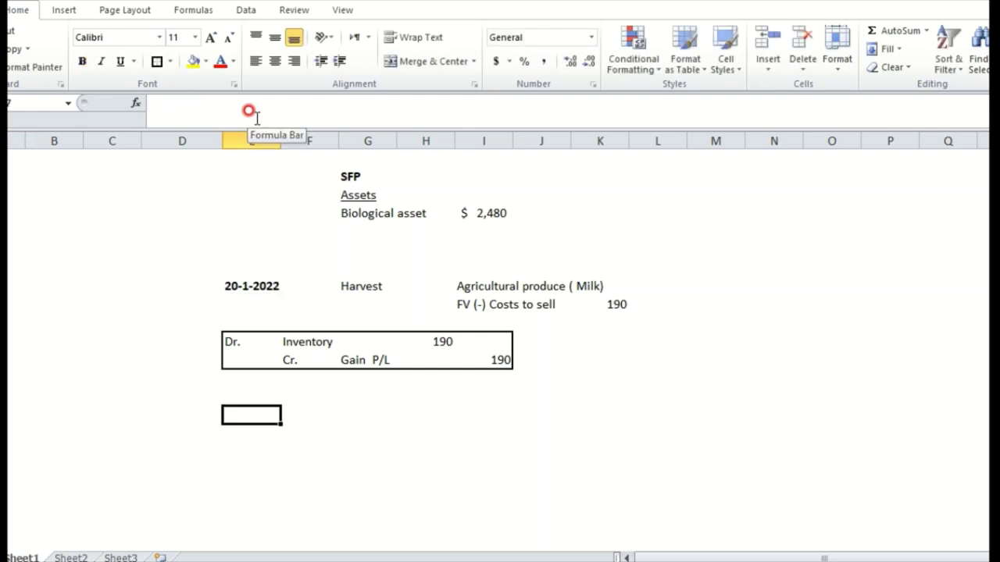
type("25-")
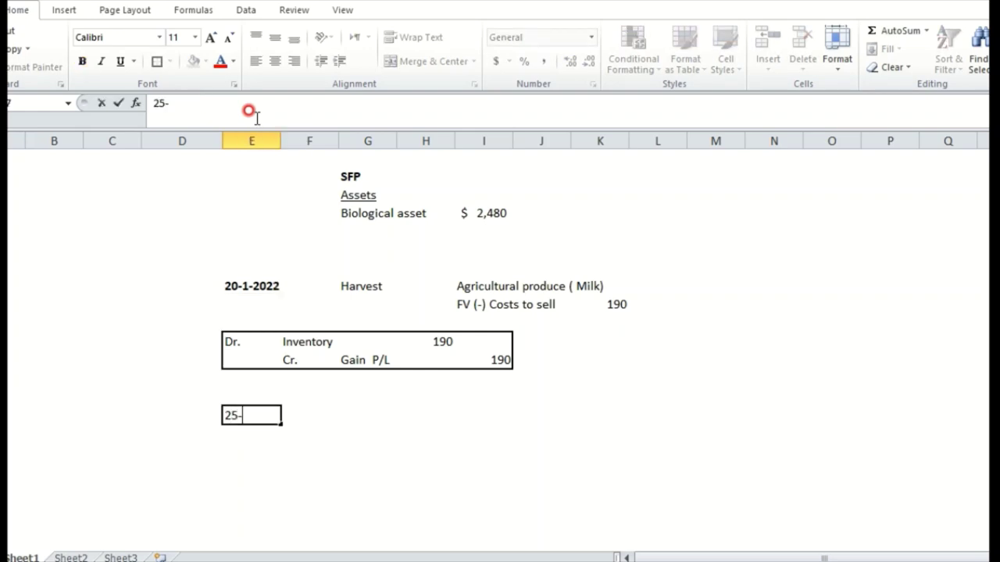
type("2-2022")
key("Return")
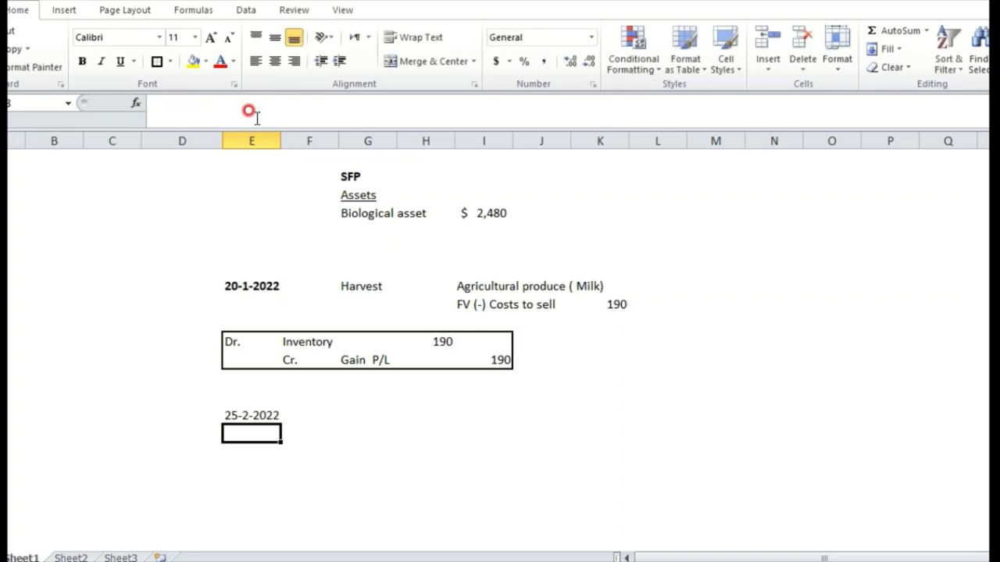
key("Up")
key("ctrl+b")
- Label the 25-2-2022 event "Harvest" in G37 and consult the agricultural produce slide
key("Right")
key("Right")
type("H")
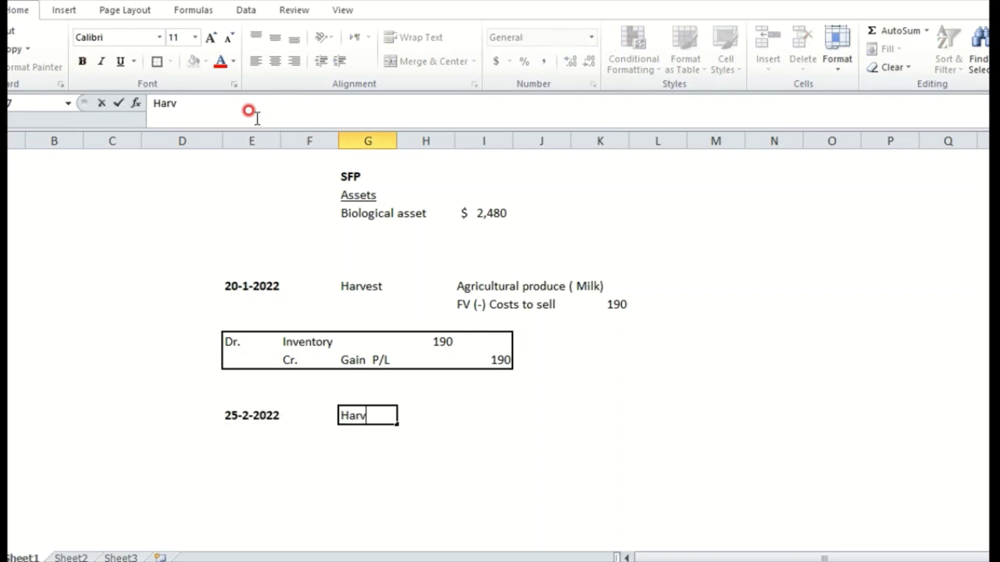
type("arvest")
key("Right")
key("Right")
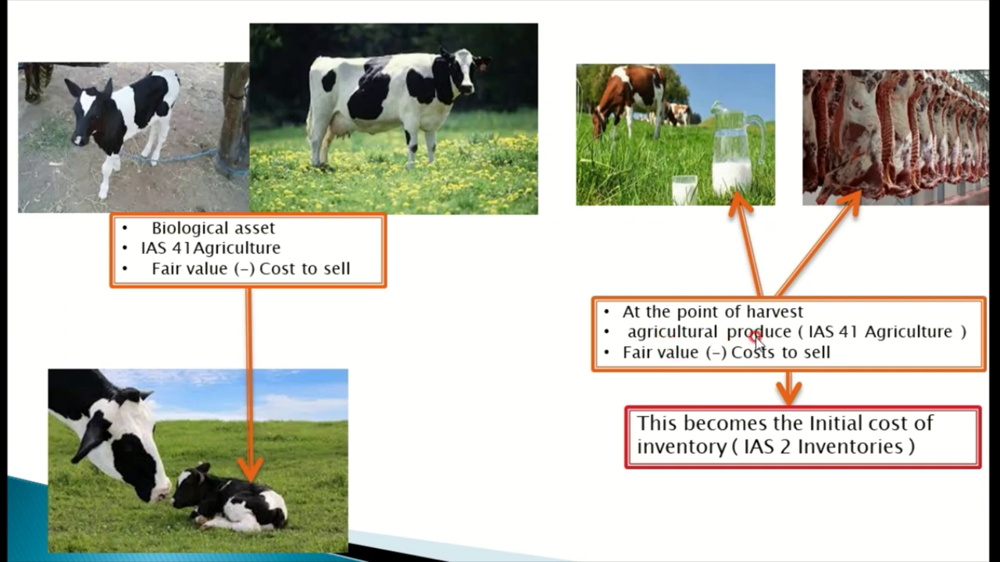
key("alt+Tab")
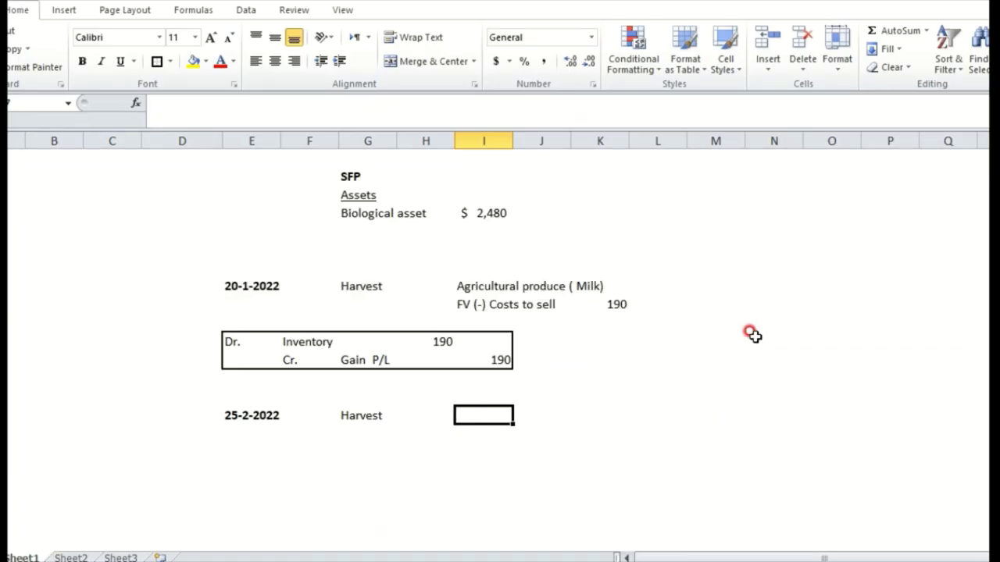
- Describe the harvested item in I37 as "Agricultural produce ( Meat )"
type("Agricultural ")
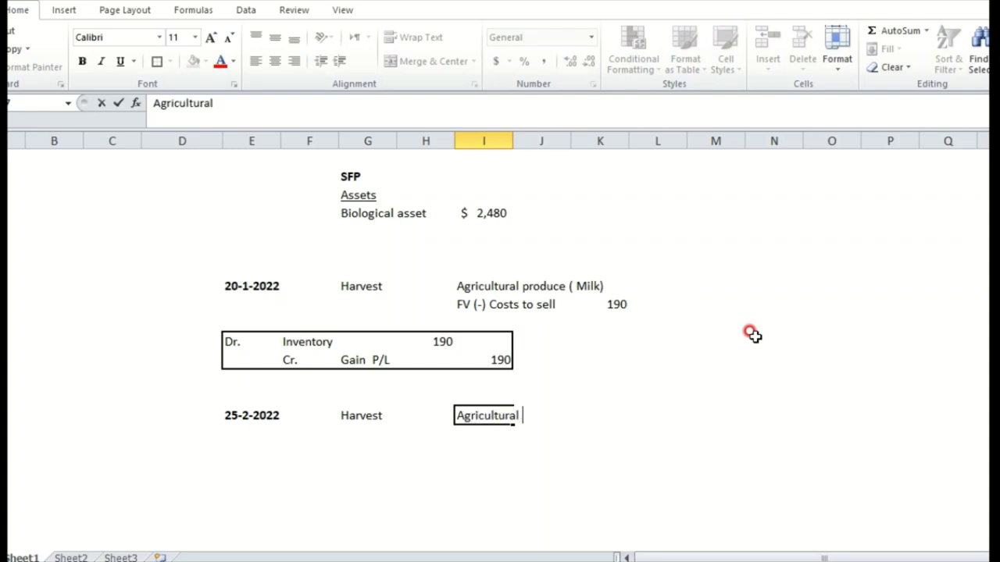
type("produce ")
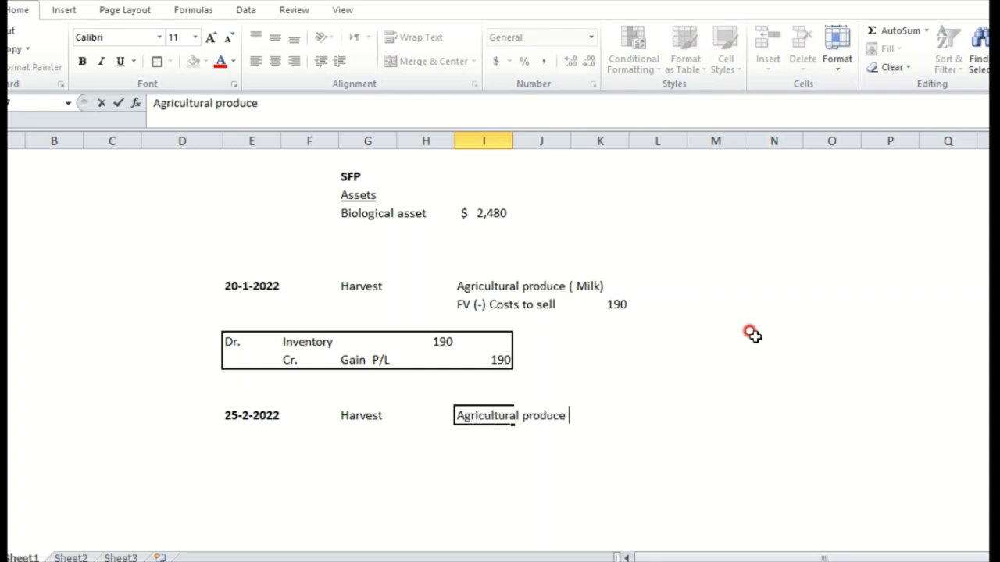
type("( Meat")
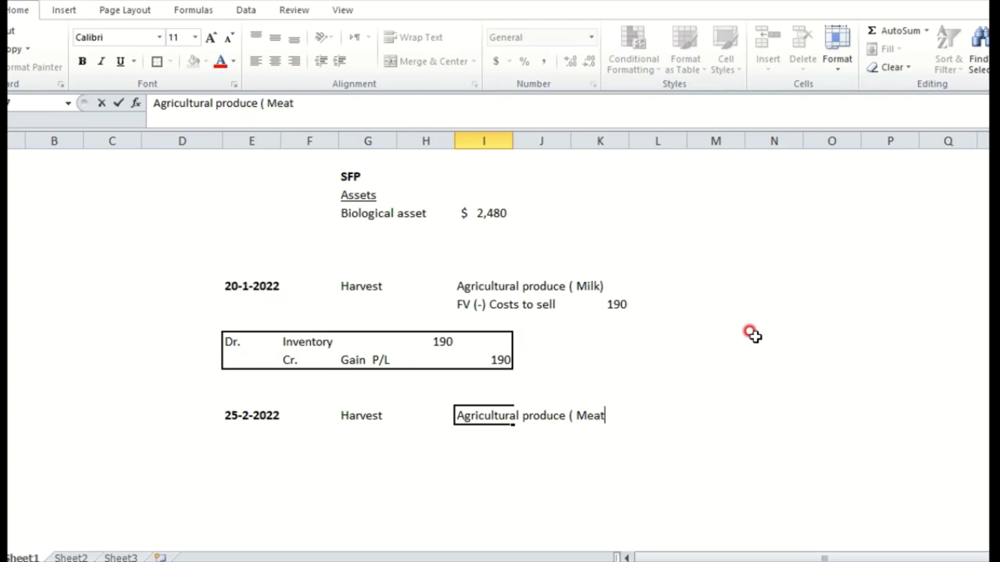
type(" 0")
key("Return")
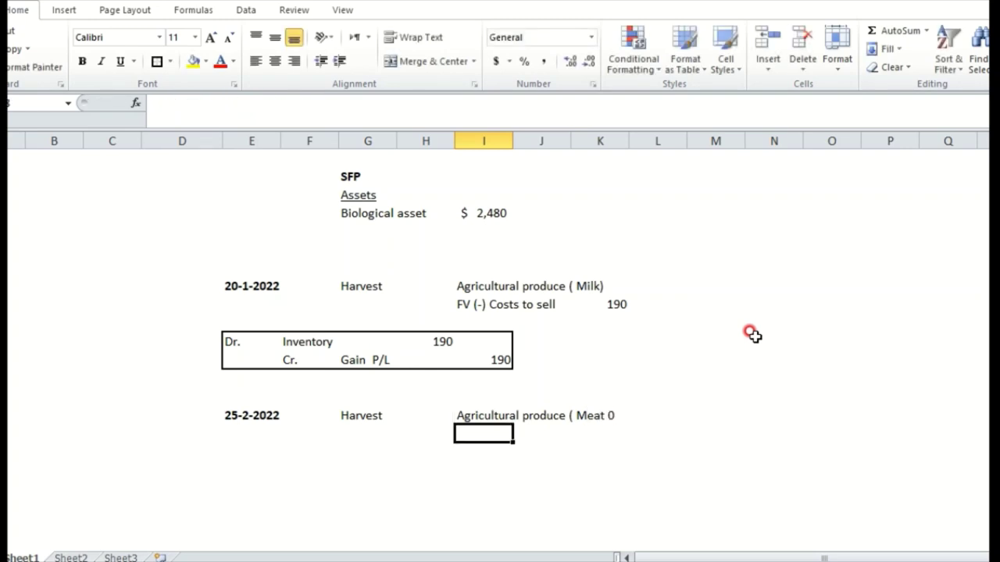
key("Up")
left_click(342, 119)
key("BackSpace")
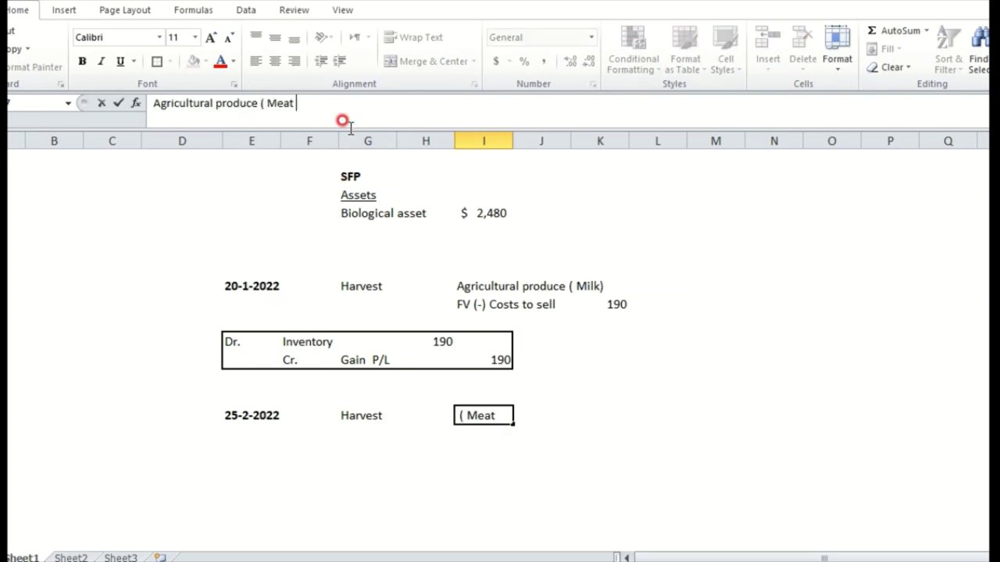
type(")")
key("Return")
key("Down")
key("Right")
key("Right")
key("Right")
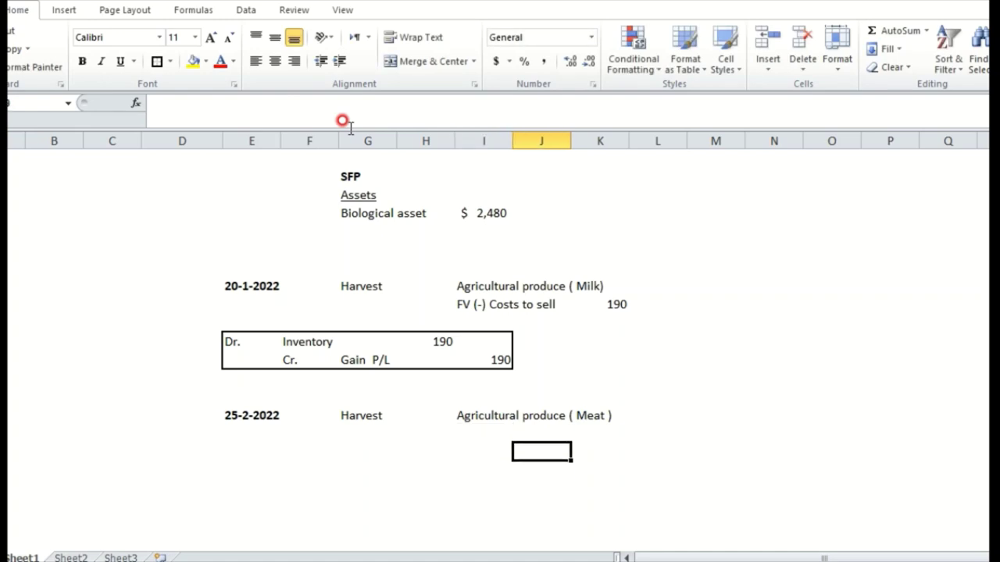
key("Left")
key("Up")
key("Up")
key("Up")
key("shift+Left")
key("shift+Left")
key("shift+Left")
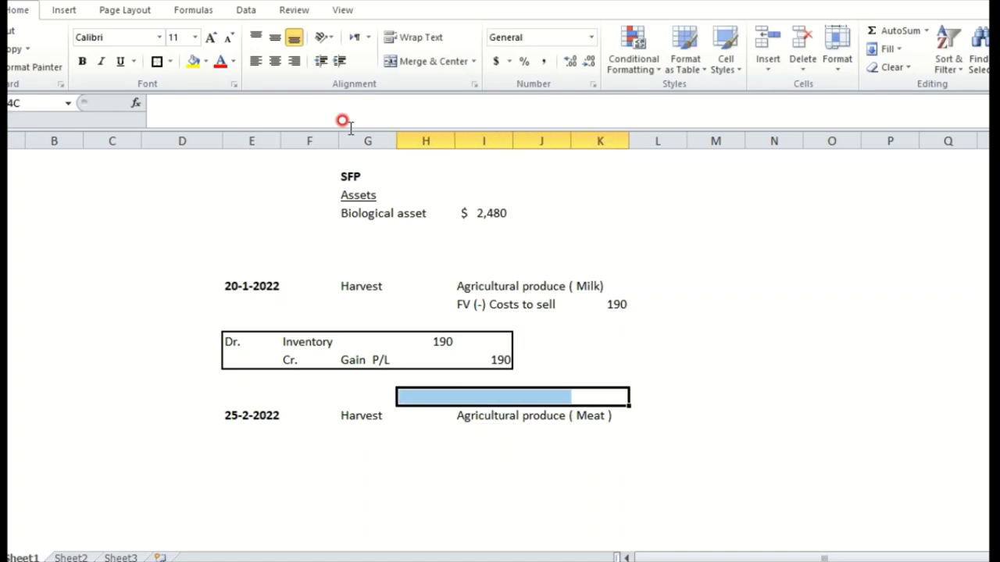
key("shift+Down")
key("shift+Down")
key("Down")
key("shift+Left")
key("shift+Left")
key("shift+Left")
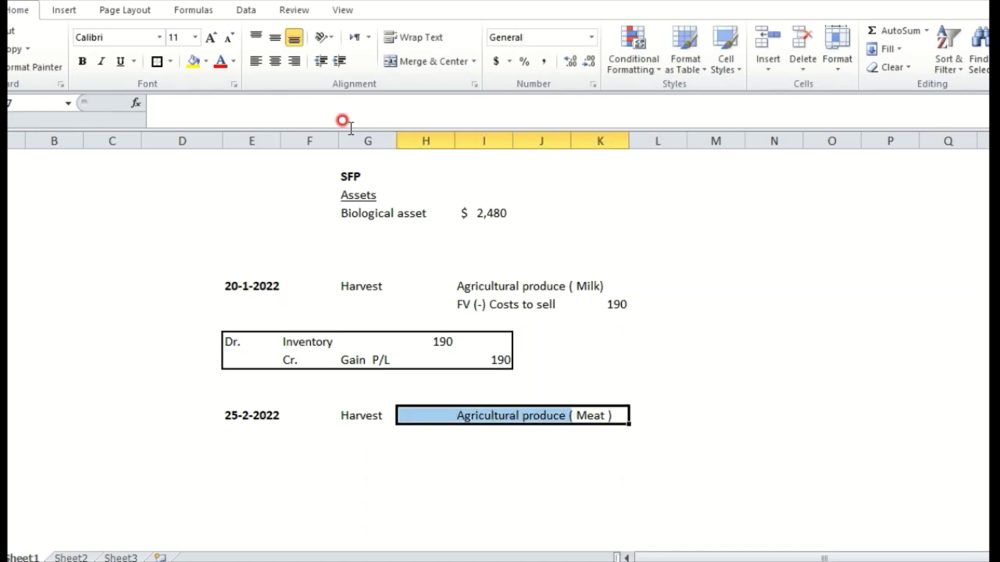
key("Down")
key("Left")
key("Left")
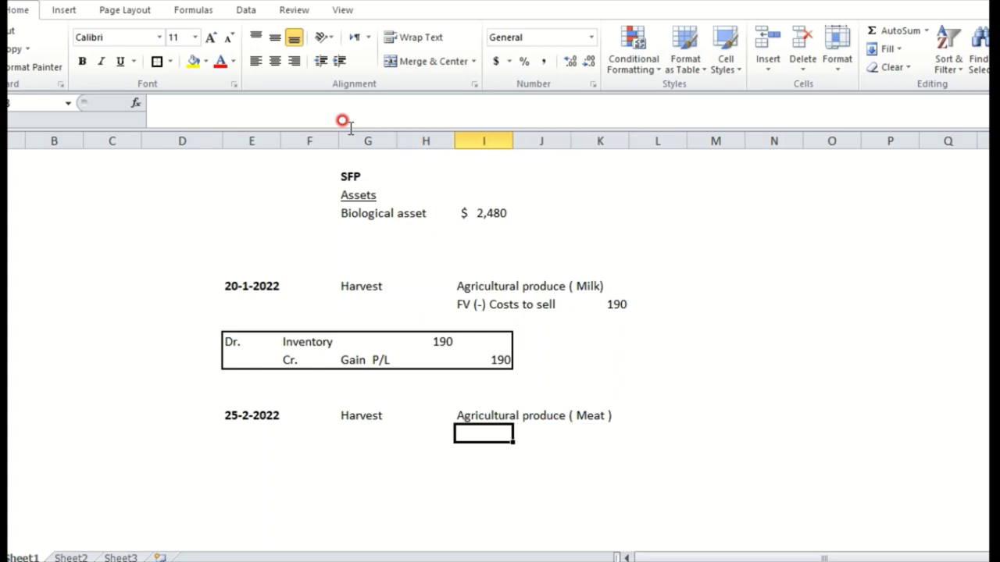
- Copy the "FV (-) Costs to sell" label from I31 to I38, beneath the meat description
key("Up")
key("Up")
key("Up")
key("Up")
key("Up")
key("Up")
key("Up")
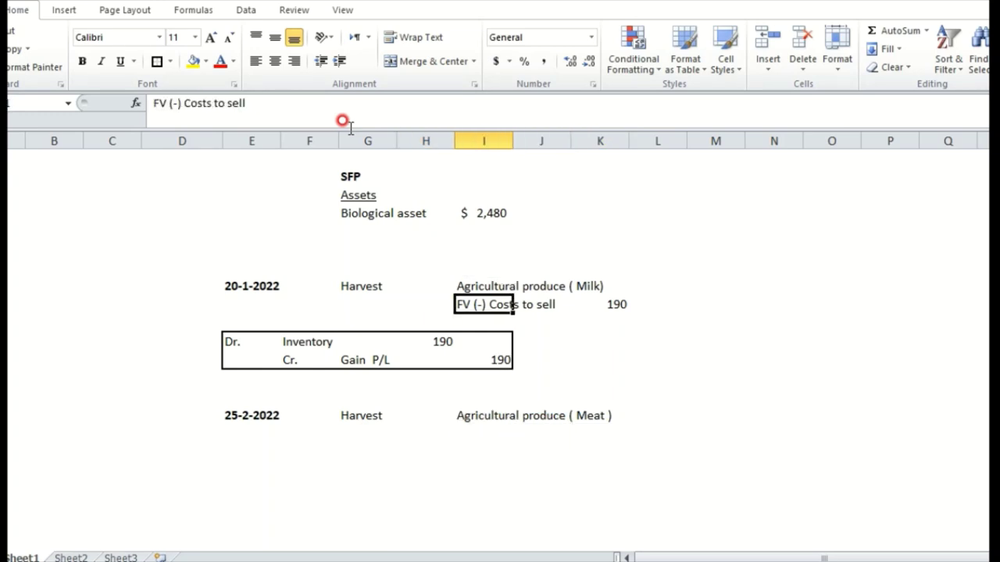
key("ctrl+c")
key("Down")
key("Down")
key("Down")
key("Down")
key("Down")
key("Down")
key("Down")
key("Return")
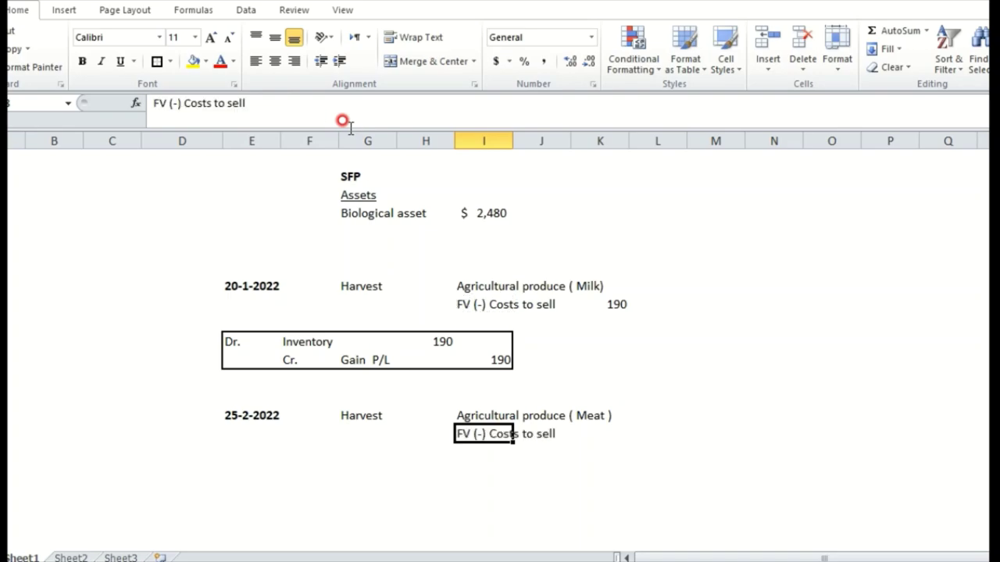
- Select L38 beside the meat's FV (-) Costs to sell label and check the meat picture on the slide
key("Right")
key("Right")
key("Right")
key("alt+Tab")
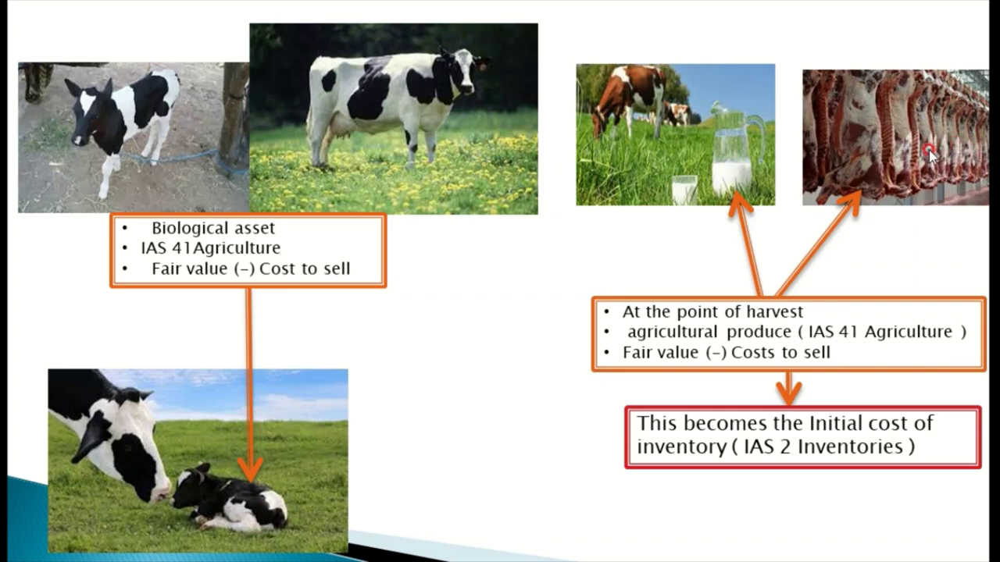
key("alt+Tab")
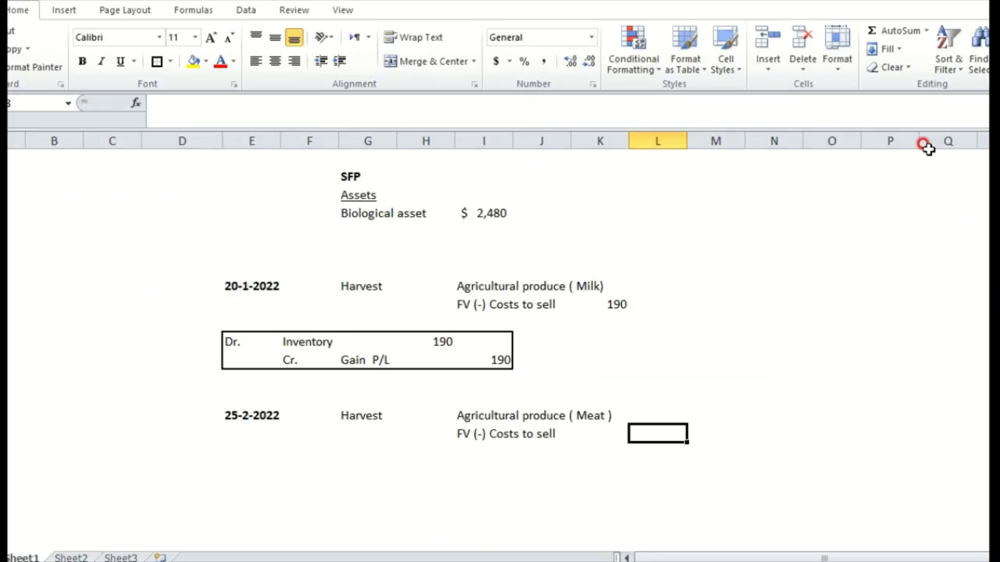
- Calculate the meat's fair value less costs to sell in L38 with the formula =3000-35
type("=")
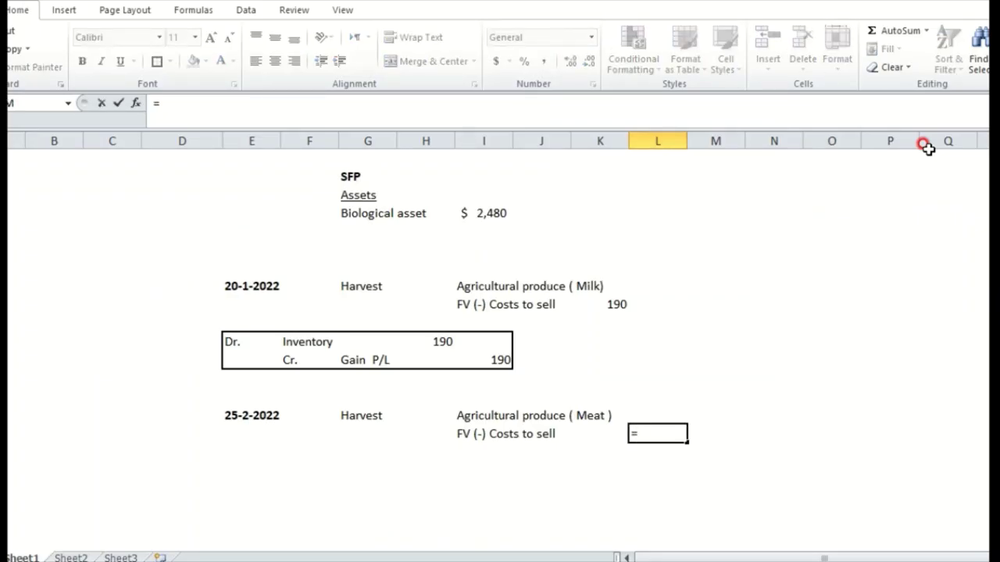
type("3000-35")
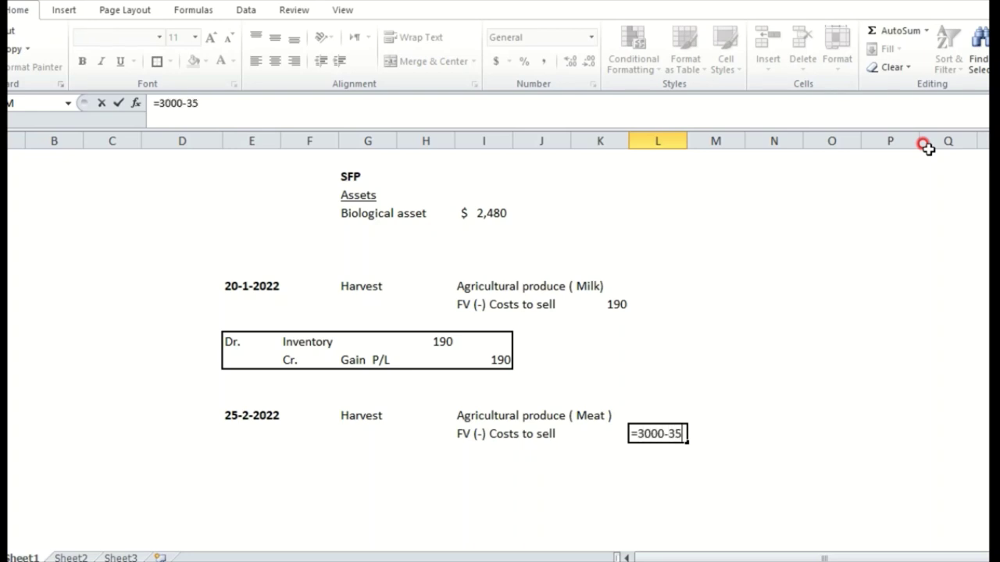
key("Return")
key("Up")
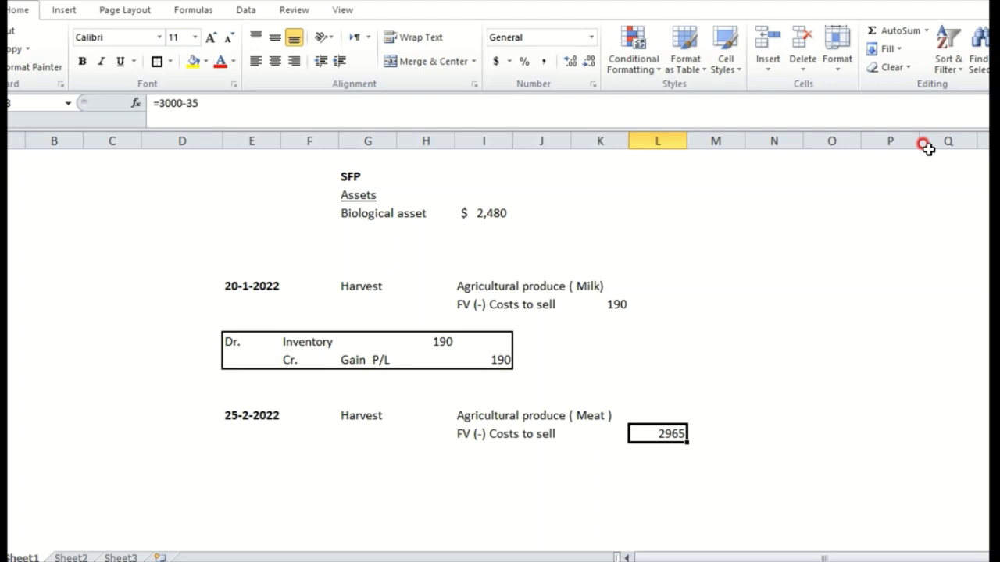
- Examine the meat harvest block in rows 37 and 38 alongside the agricultural produce slide
key("shift+Left")
key("shift+Left")
key("shift+Left")
key("shift+Up")
key("alt+Tab")
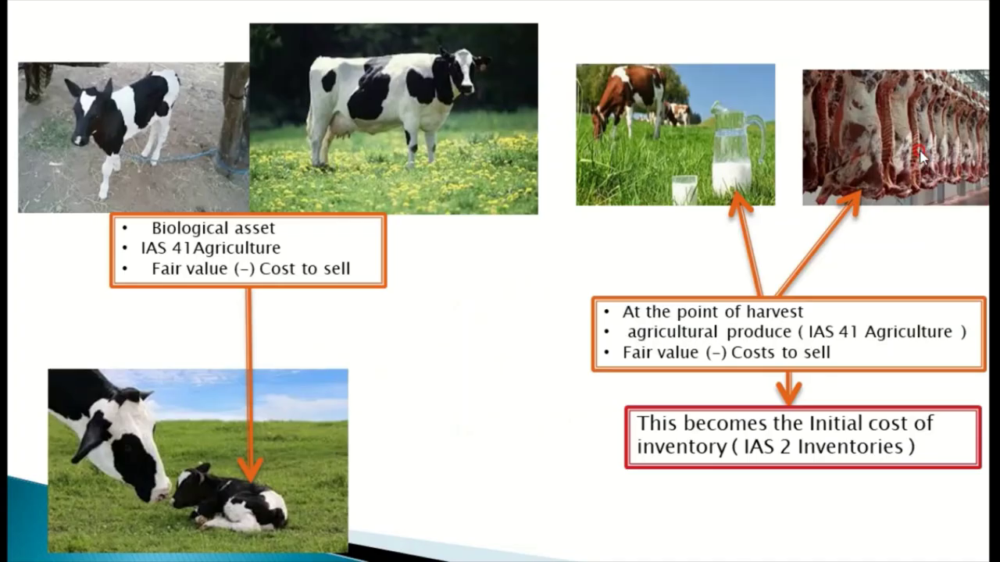
key("alt+Tab")
mouse_move(713, 432)
left_mouse_down()
mouse_move(669, 446)
mouse_move(656, 444)
mouse_move(653, 430)
mouse_move(461, 432)
mouse_move(454, 409)
left_mouse_up()
left_click(686, 432)
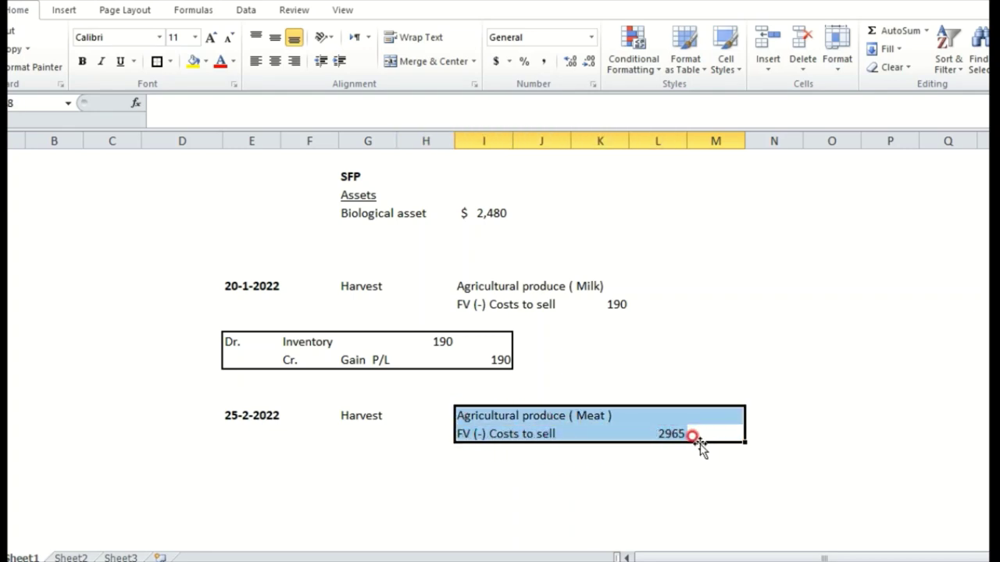
- Start the meat harvest journal entry in row 41 with "Dr." in E41 and "Inventory" in F41
left_click(262, 470)
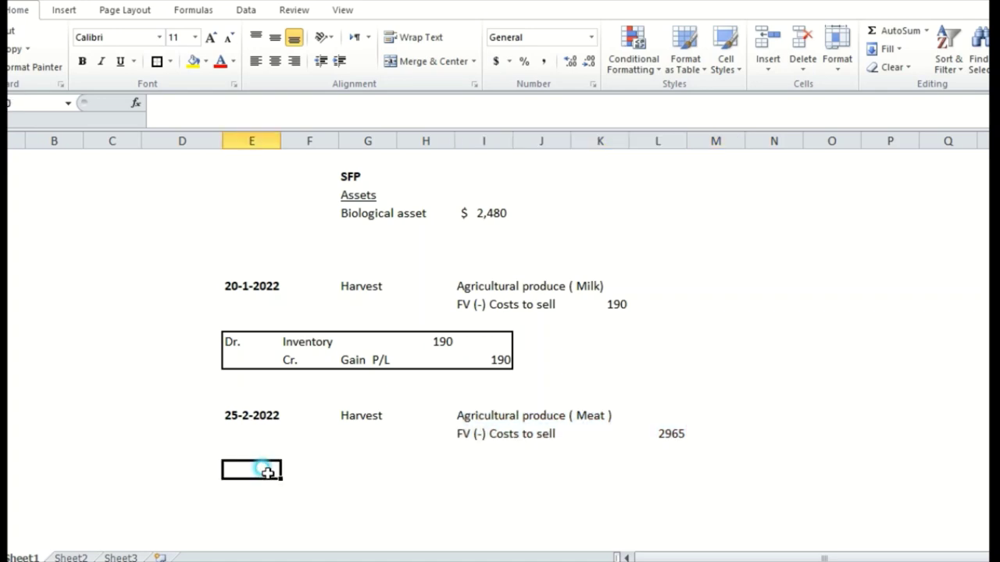
key("Return")
type("Dr.")
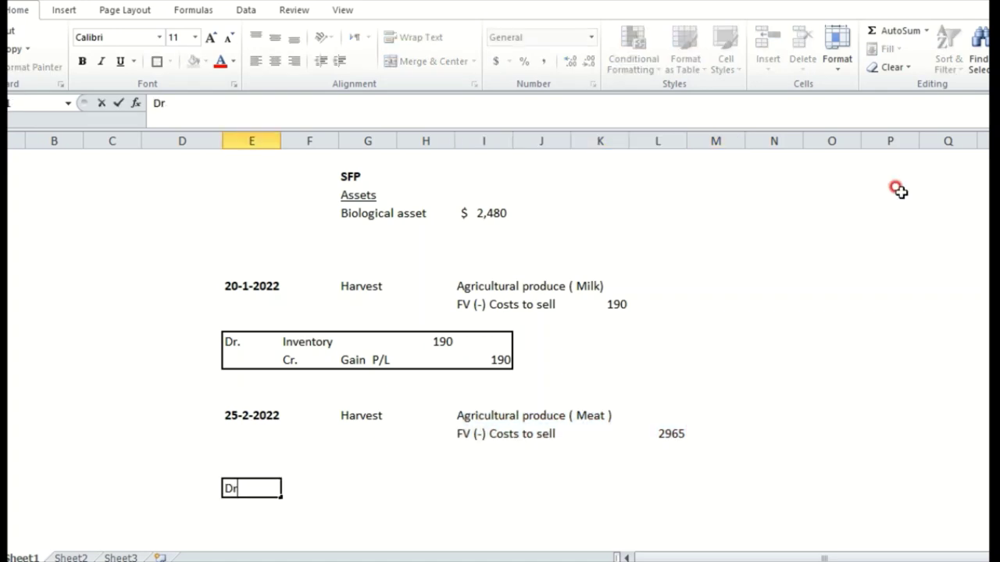
key("Tab")
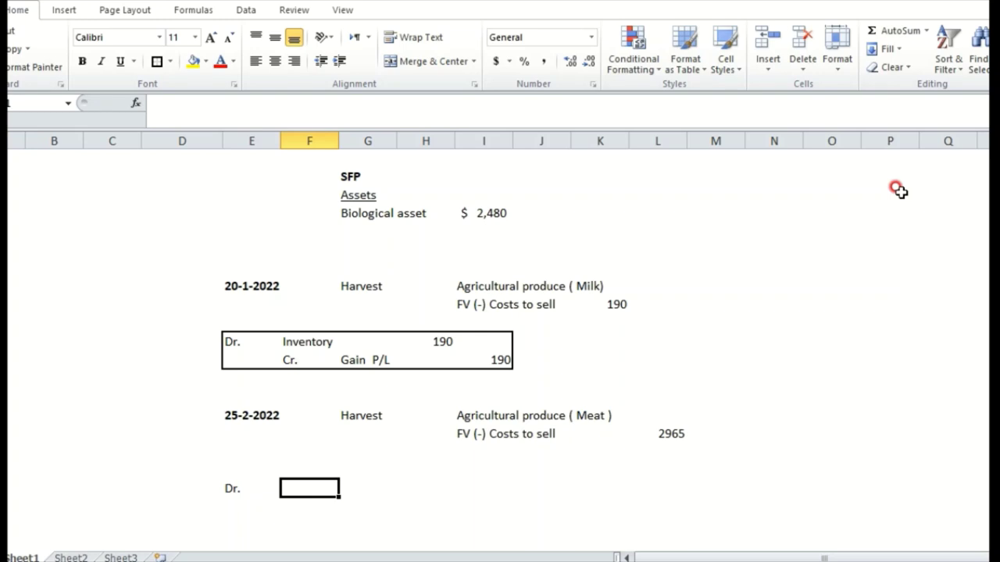
type("Invento")
key("Tab")
key("Tab")
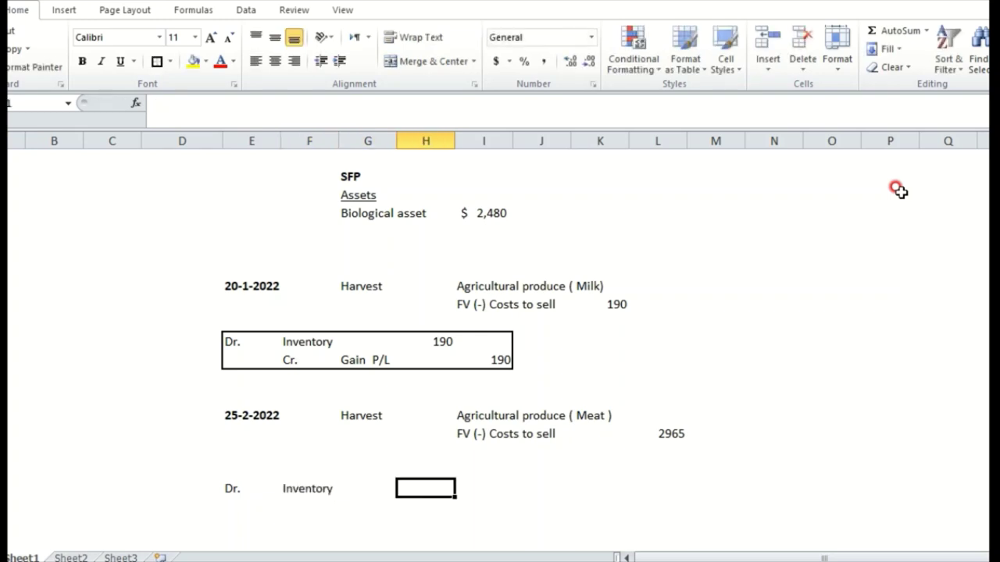
- Link the inventory debit amount in H41 to the meat's fair value less costs to sell with =L38
type("=")
key("Up")
key("Up")
key("Up")
key("Right")
key("Right")
key("Right")
key("Right")
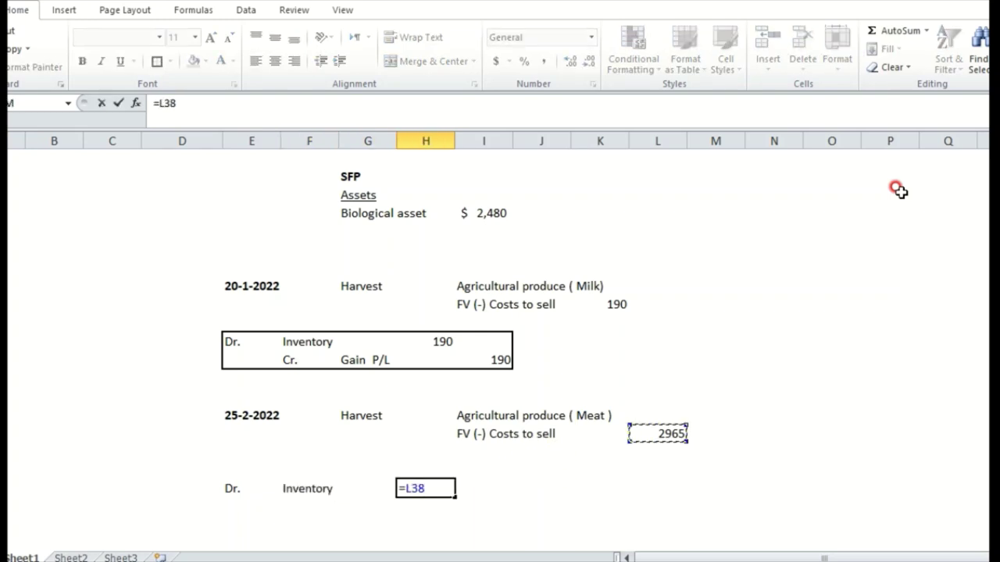
key("Return")
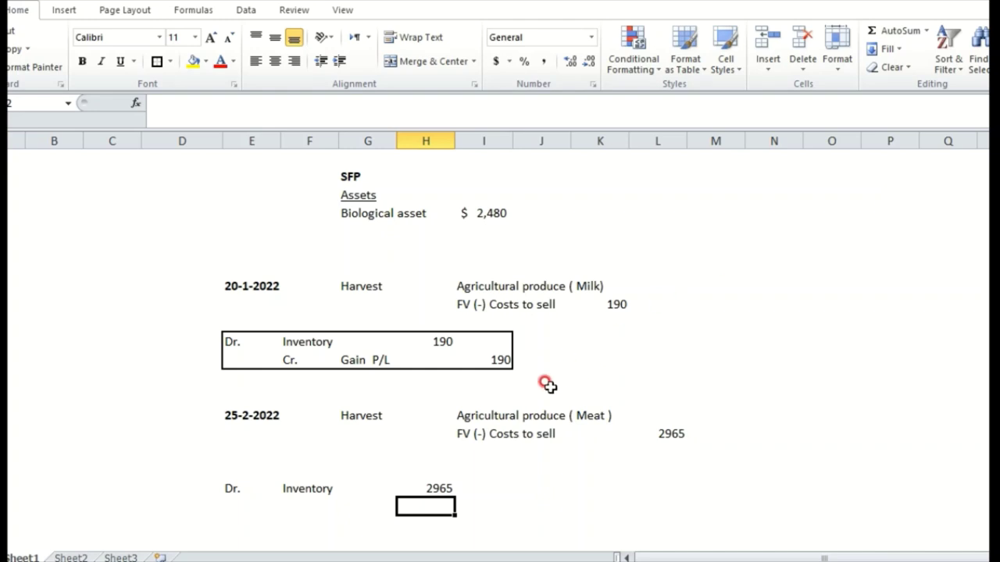
left_click_drag(488, 473, 226, 500)
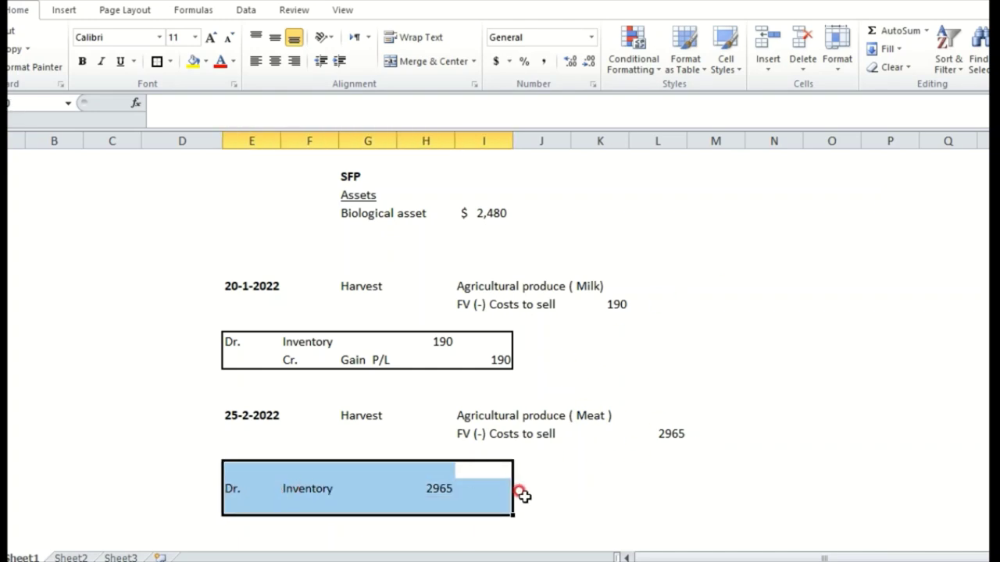
left_click_drag(476, 482, 213, 482)
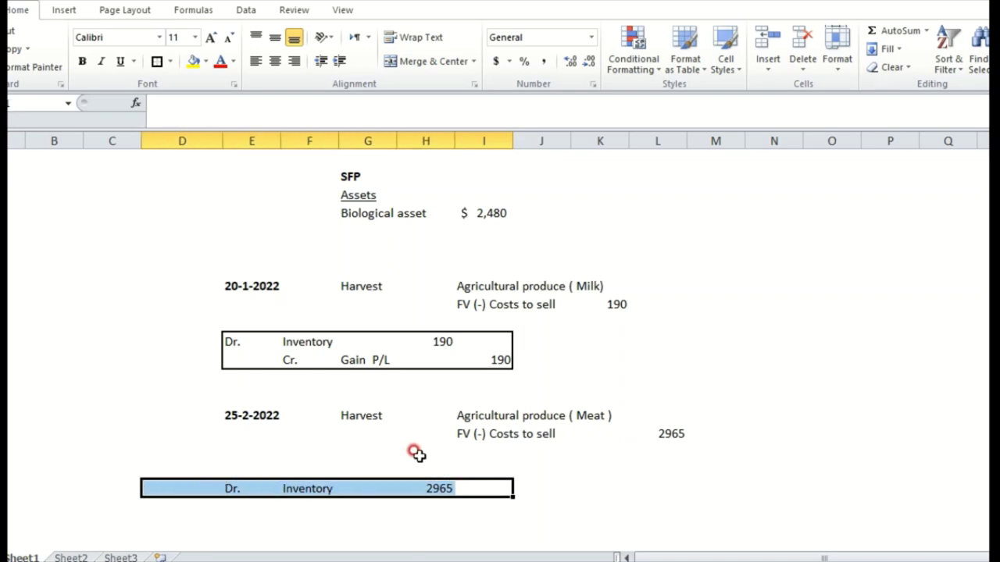
left_click_drag(465, 433, 675, 417)
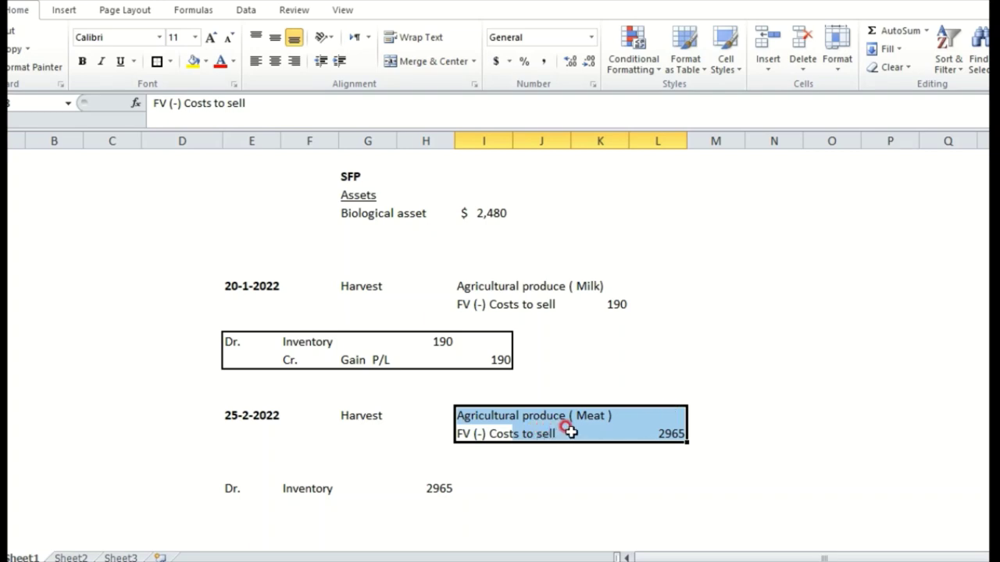
- Enter "Cr." in F42 beneath the meat entry's Inventory debit
left_click(314, 505)
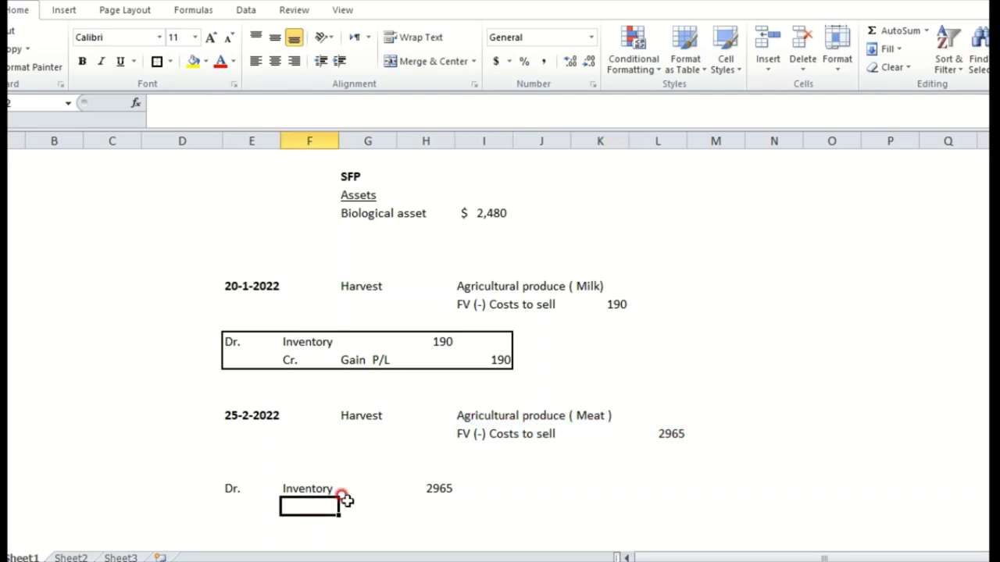
type("Cr.")
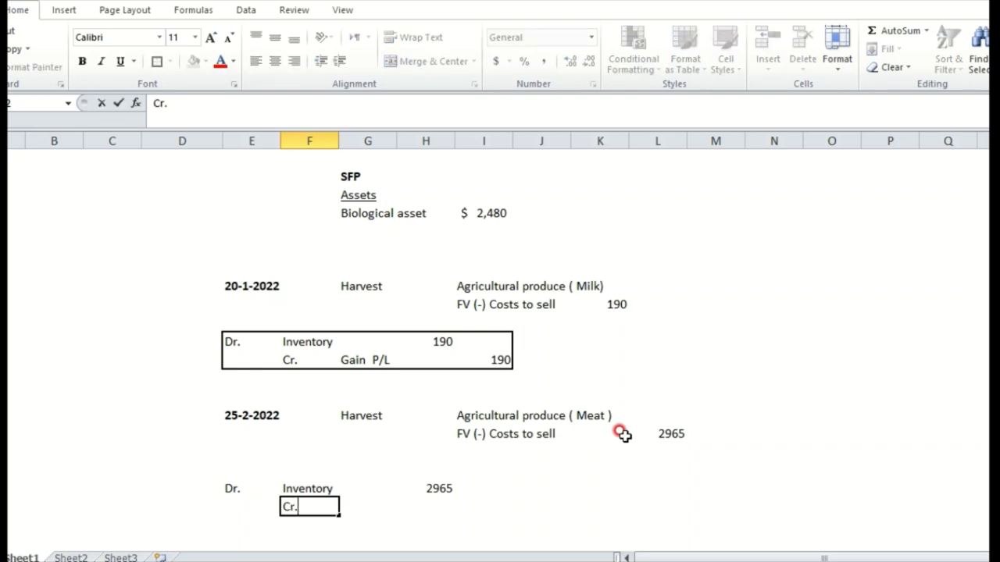
key("Tab")
type("Gain")
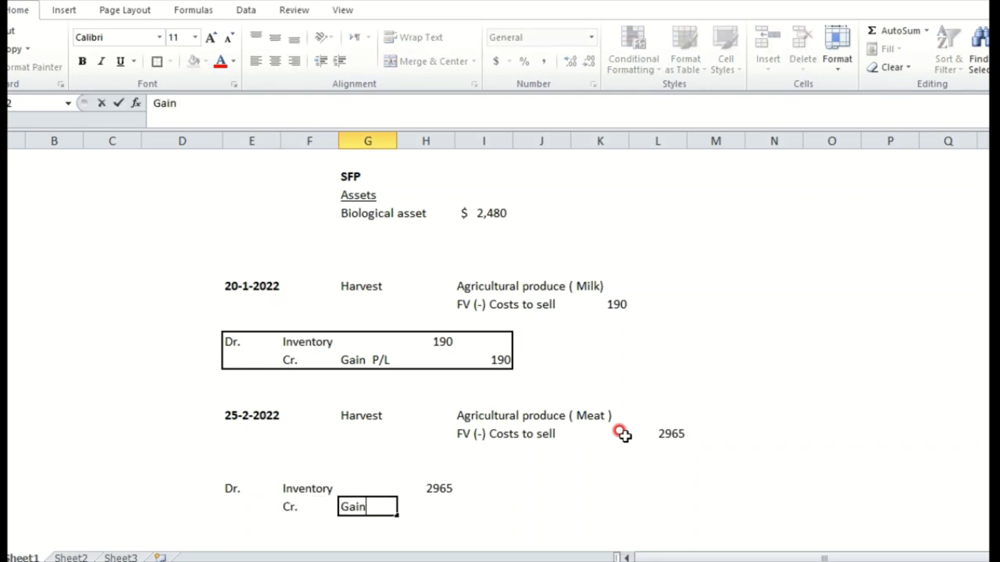
key("Escape")
key("Right")
key("Left")
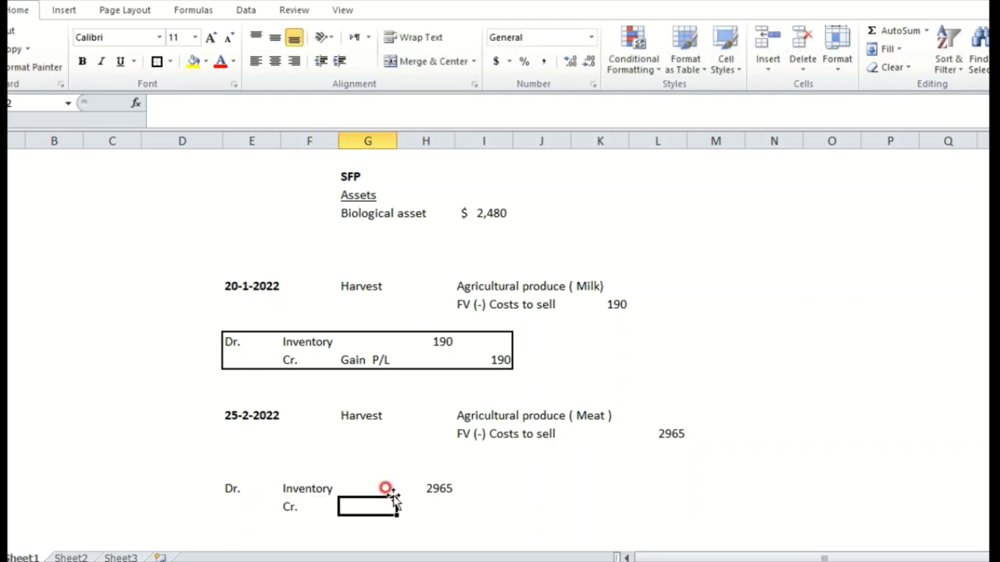
- Check the cow on the biological asset slide and enter "Biological asset" as the credited account in G42
key("alt+Tab")
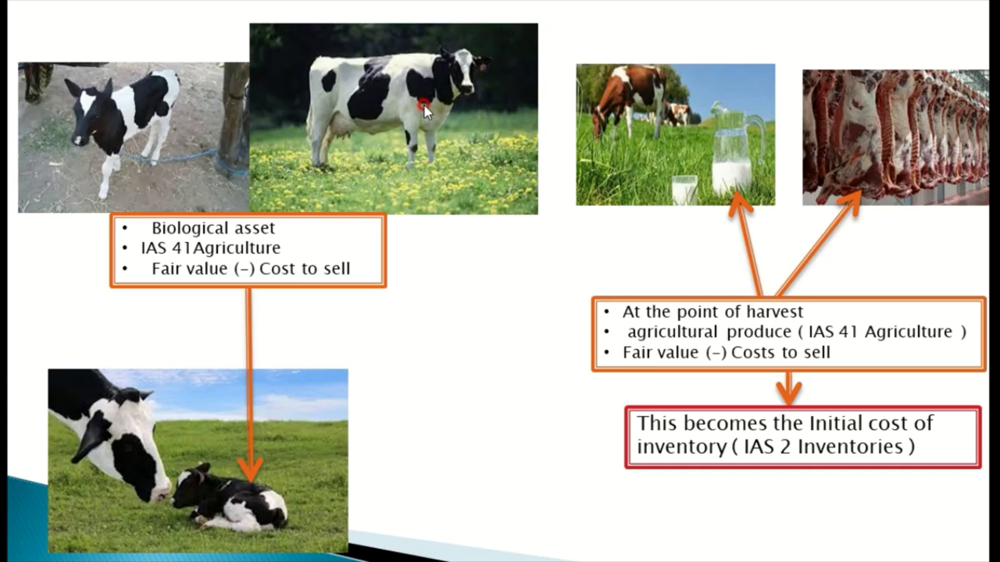
key("alt+Tab")
type("Bio")
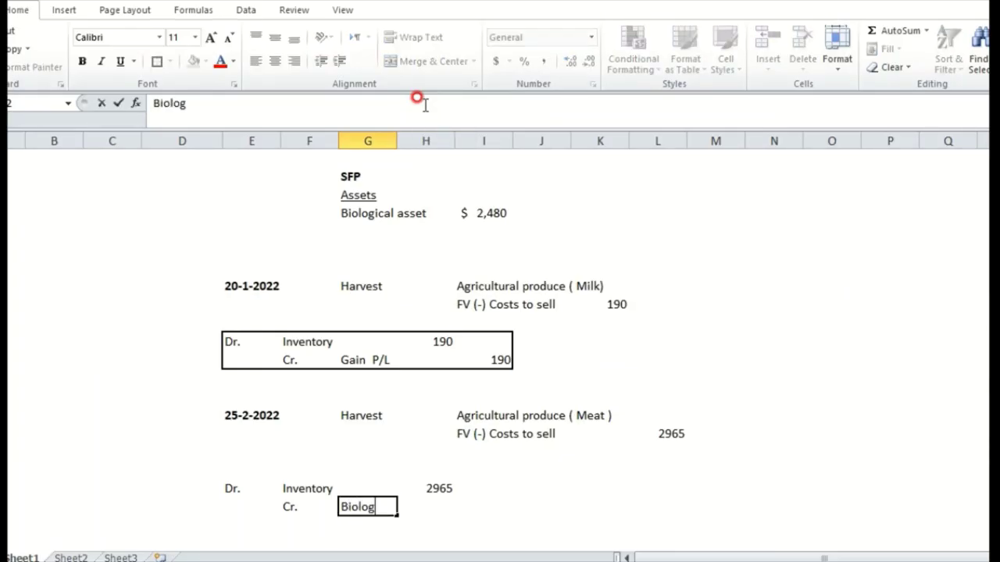
key("Tab")
key("Tab")
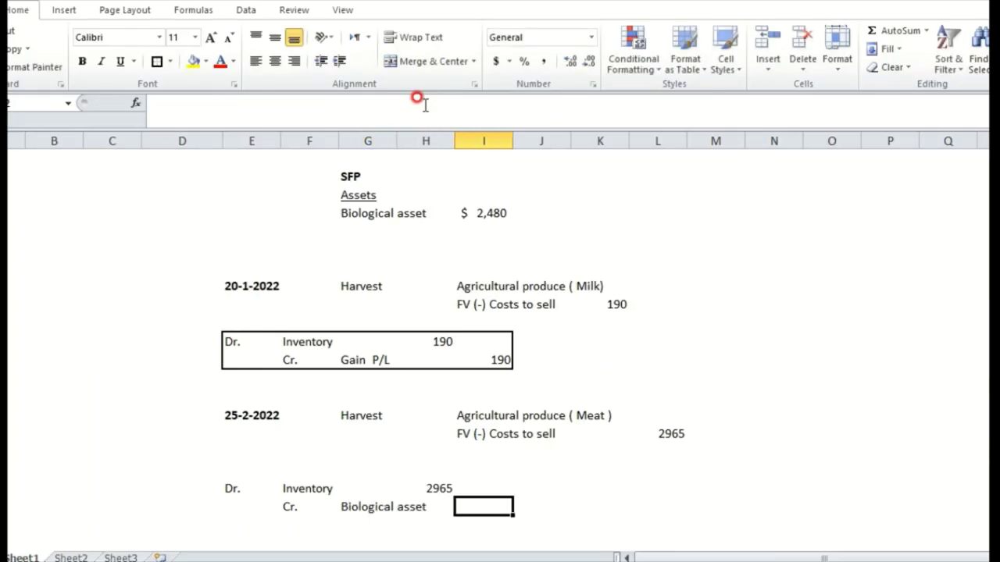
- Link the biological asset credit amount in I42 to the SFP balance with =I26
type("=")
key("Up")
key("Up")
key("Up")
key("Up")
key("Up")
key("Up")
key("Up")
key("Up")
key("Up")
key("Up")
key("Up")
key("Up")
key("Up")
key("Up")
key("Up")
key("Up")
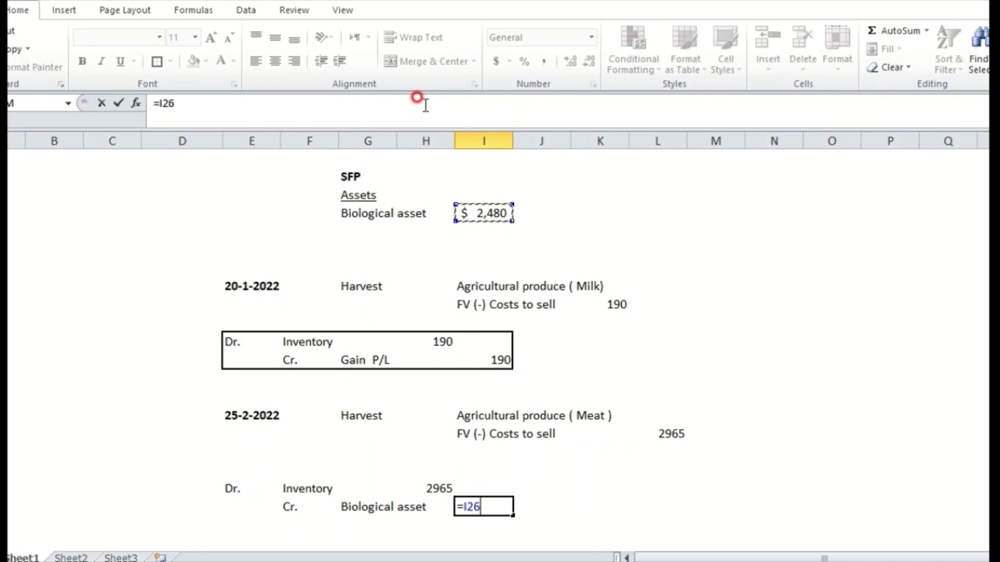
key("Return")
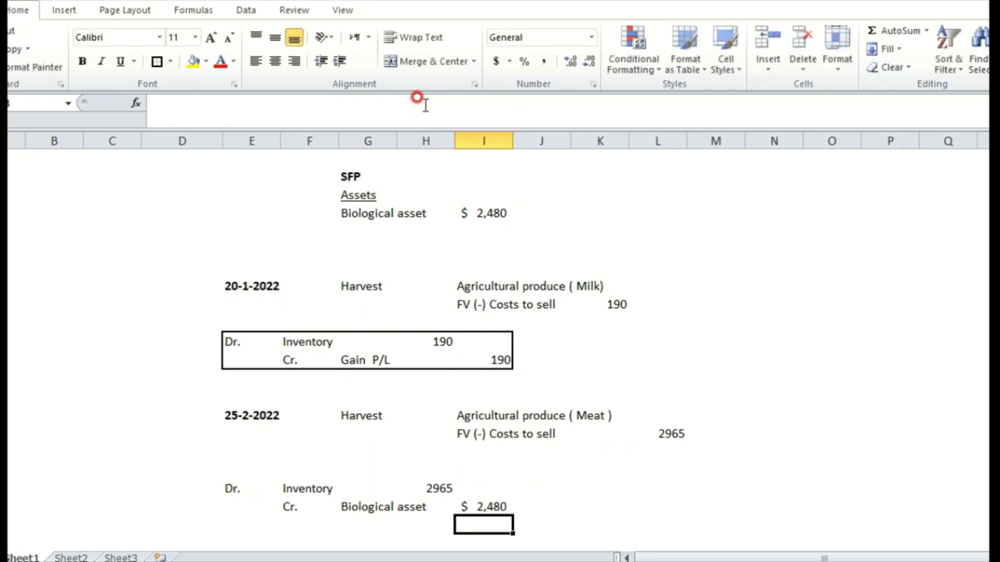
- Compare the biological asset credit line in row 42 with the inventory debit line in row 41
key("Up")
key("shift+Left")
key("shift+Left")
key("shift+Left")
key("shift+Right")
key("shift+Right")
key("shift+Right")
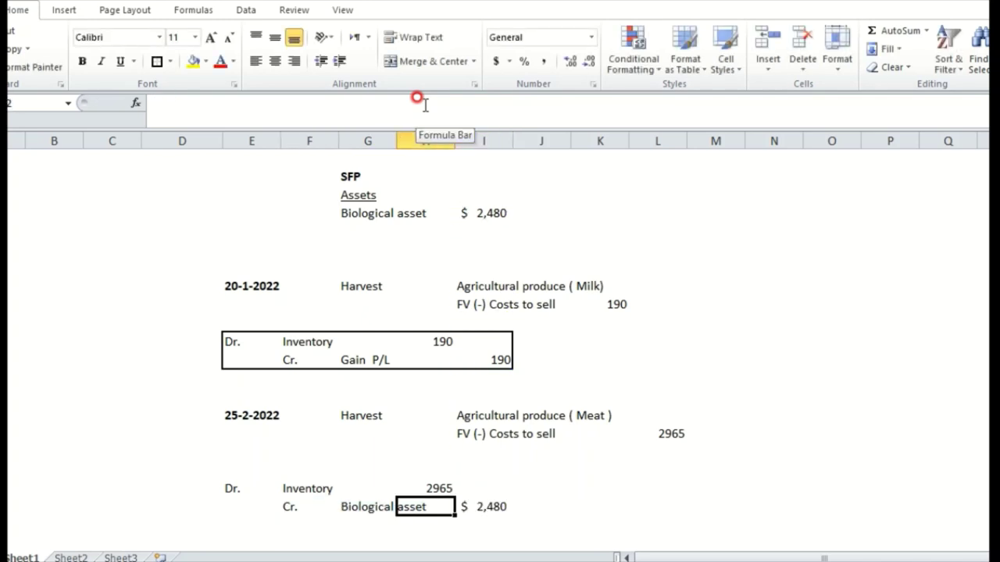
key("shift+Left")
key("shift+Left")
key("shift+Left")
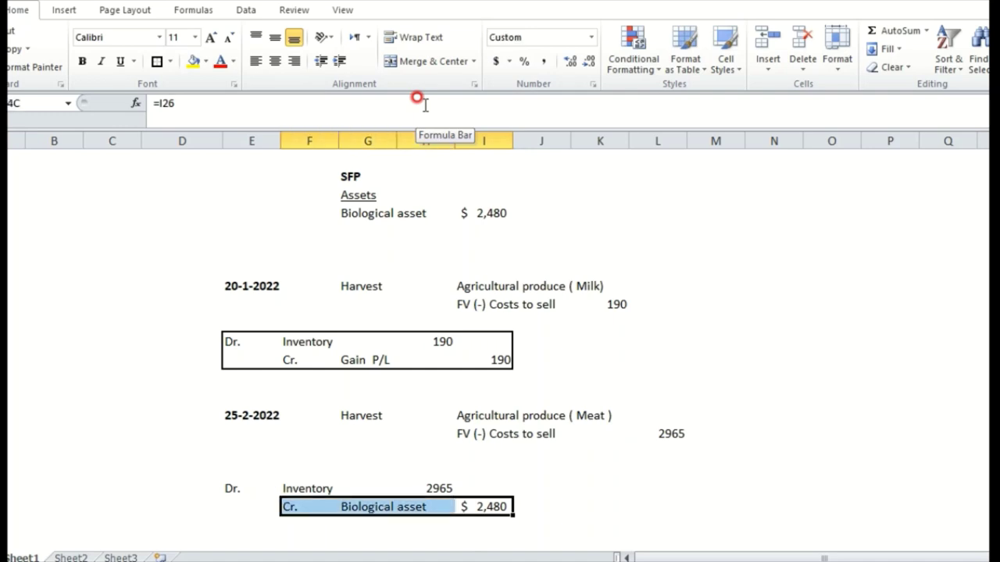
key("shift+Right")
key("shift+Left")
key("shift+Right")
key("shift+Left")
key("Up")
key("Left")
key("shift+Left")
key("shift+Left")
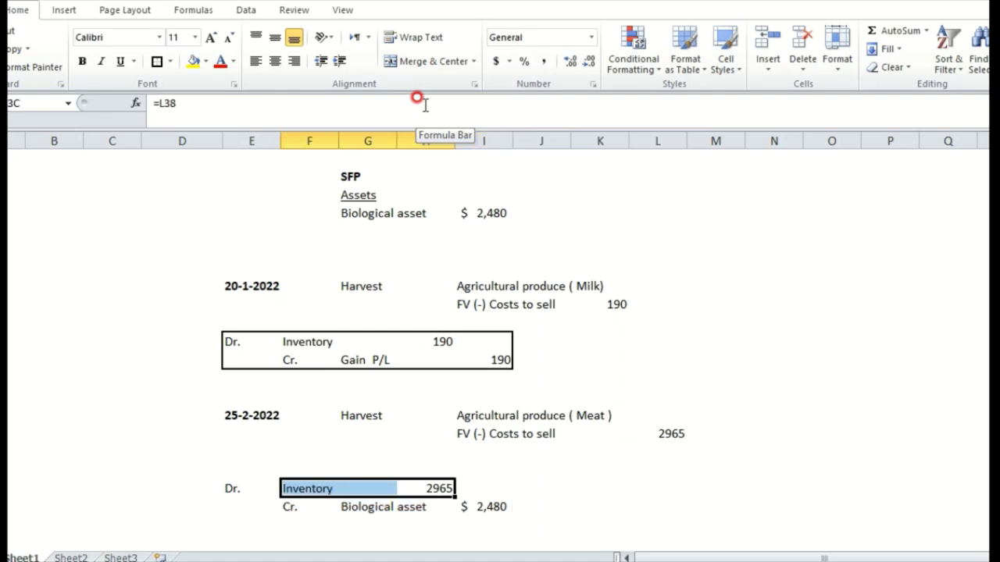
key("shift+Left")
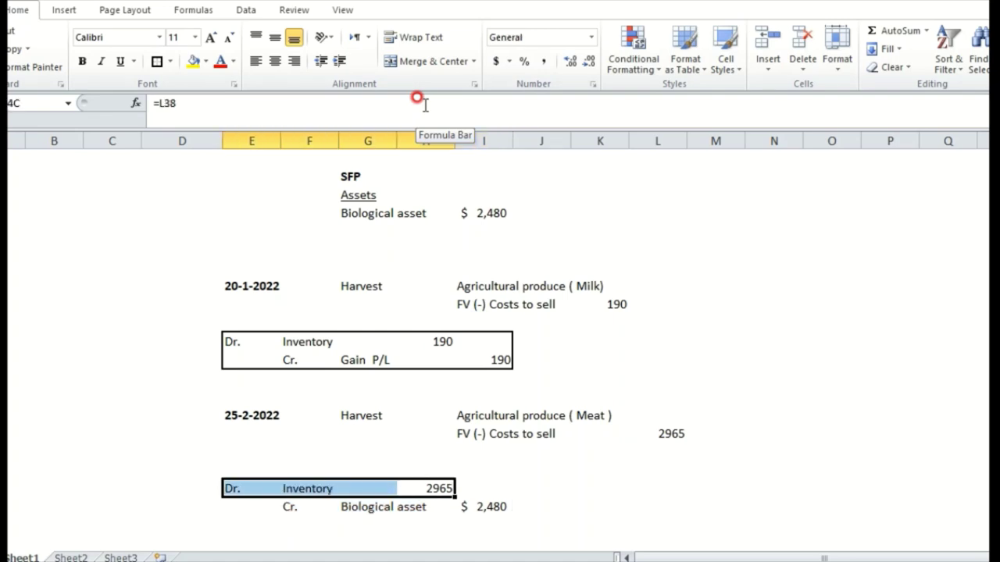
key("shift+Right")
key("shift+Left")
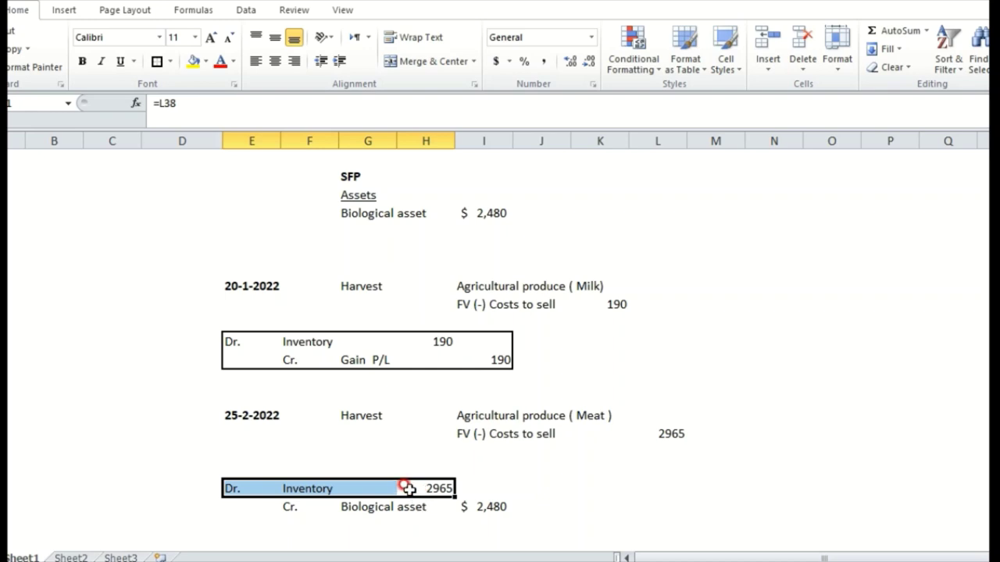
left_click_drag(409, 488, 246, 485)
- Add a second credit line with "Cr." in F43 and "Gain P/L" in G43
left_click(296, 522)
type("Cr.")
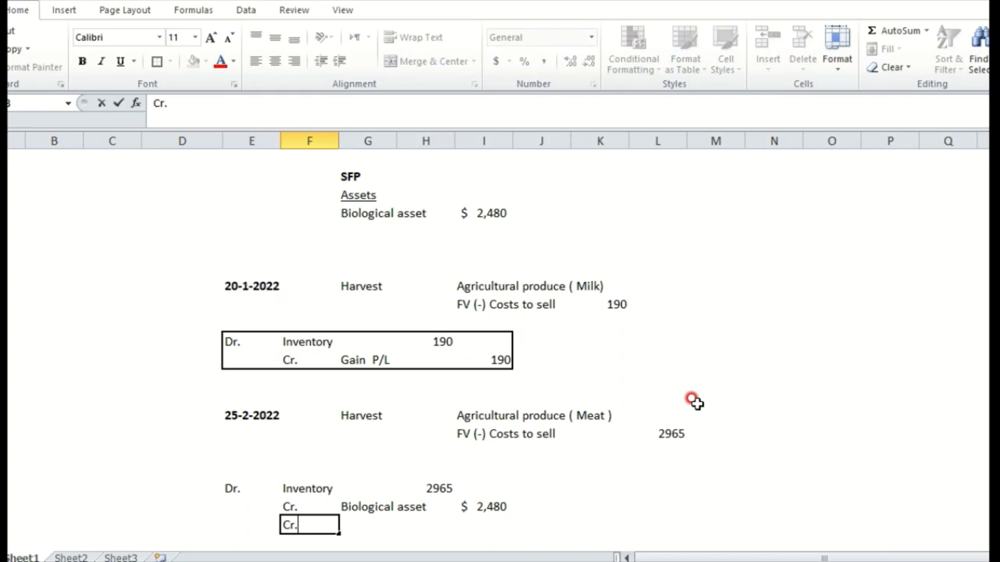
key("Tab")
type("G")
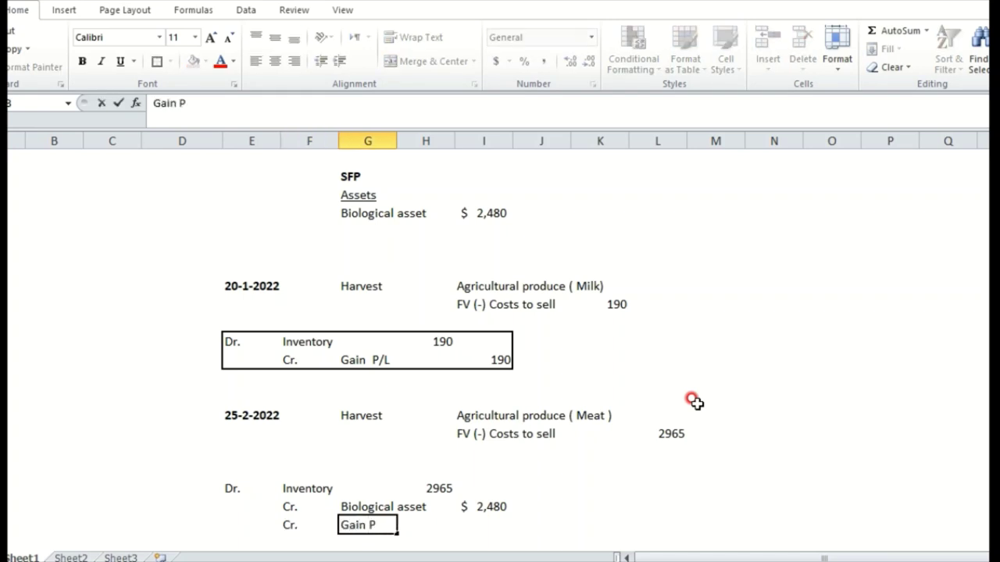
type("ain P/L")
key("Tab")
key("Tab")
- Calculate the gain in I43 as inventory less biological asset with =H41-I42
type("=")
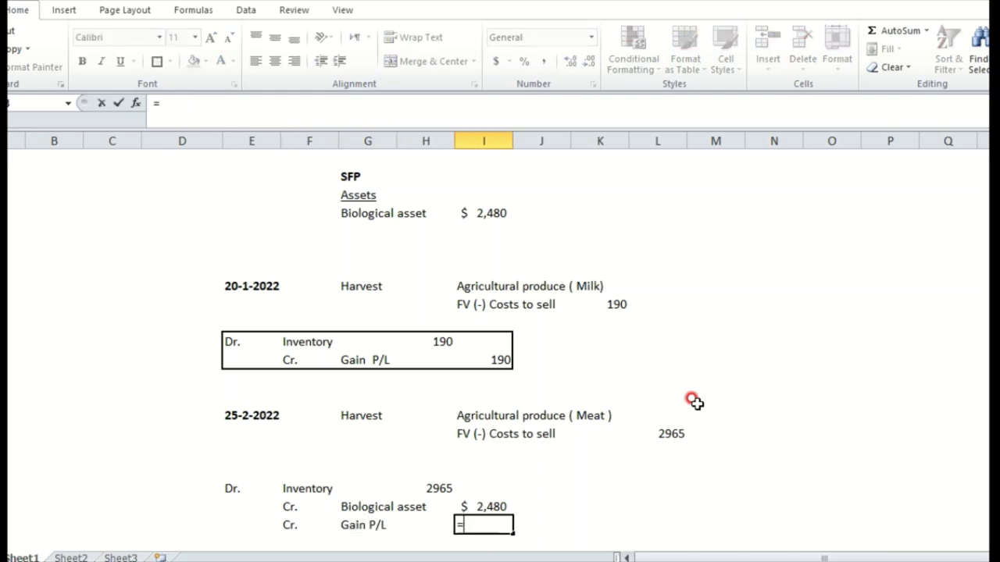
key("Up")
key("Up")
key("Left")
type("-")
key("Up")
key("ctrl+Return")
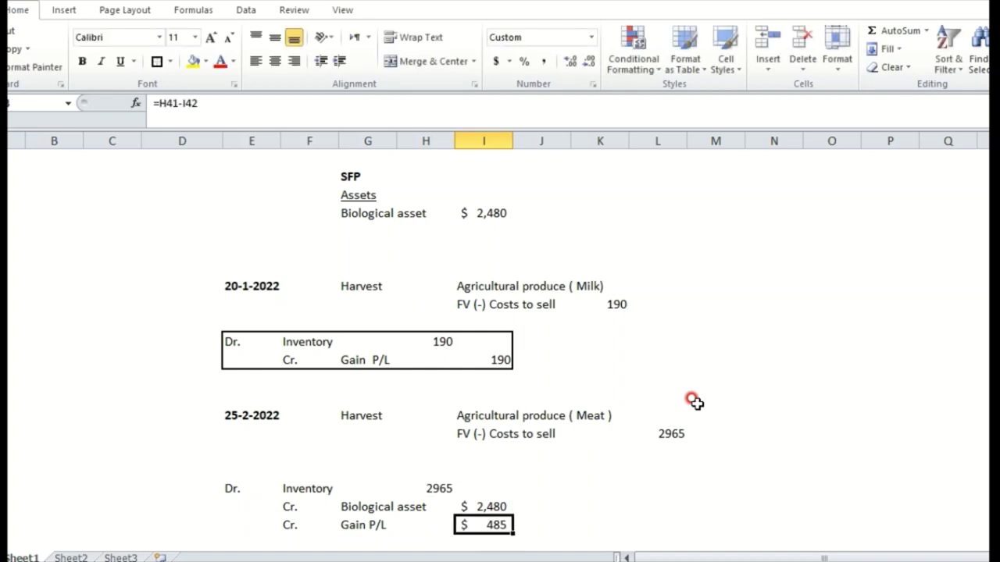
- Apply a thick box border around the meat harvest journal entry in E41:I43
key("shift+Left")
key("shift+Left")
key("shift+Left")
key("shift+Left")
key("shift+Up")
key("shift+Up")
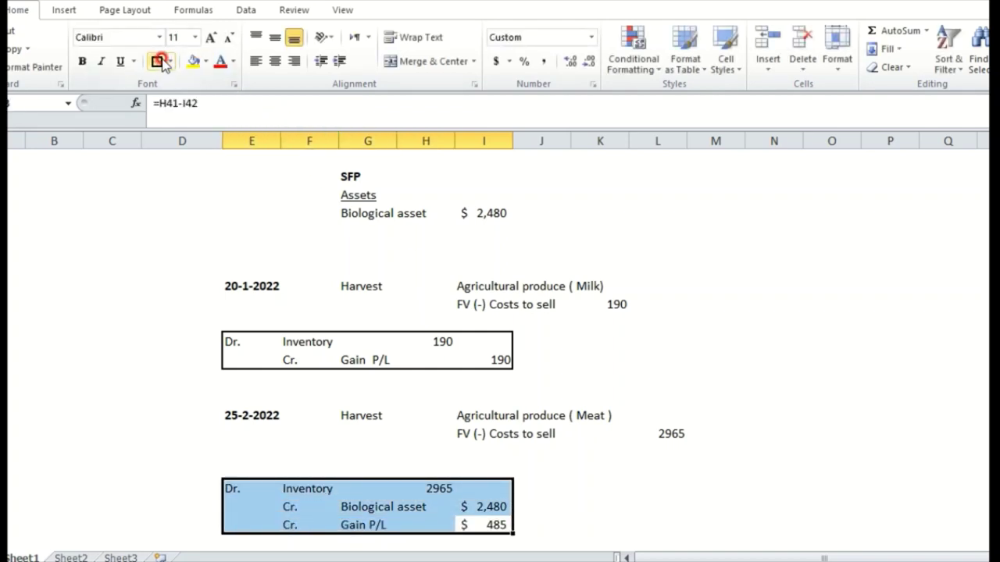
left_click(158, 61)
- Switch to the agricultural produce slide and examine the point-of-harvest treatment
left_click(609, 503)
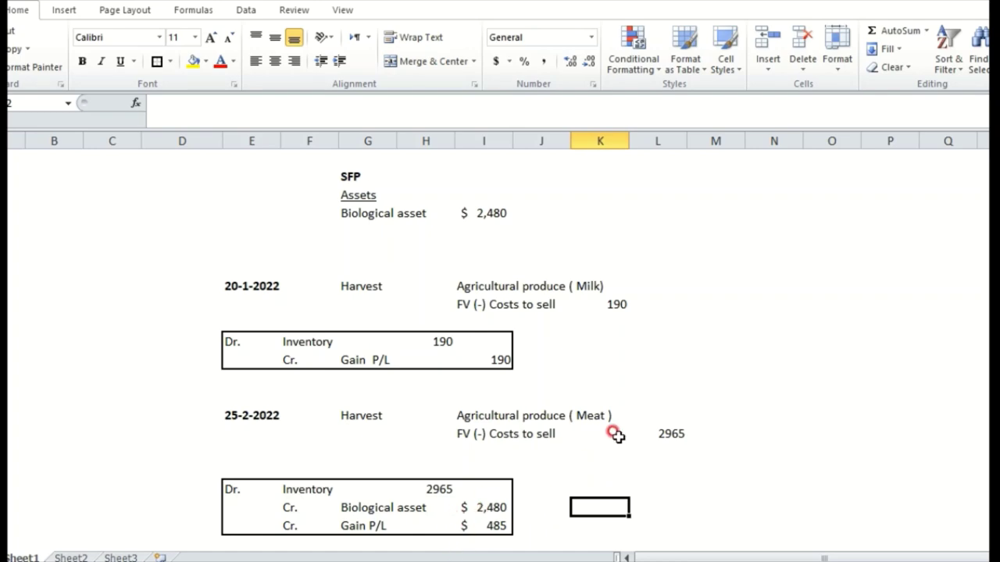
left_click(665, 407)
key("alt+Tab")
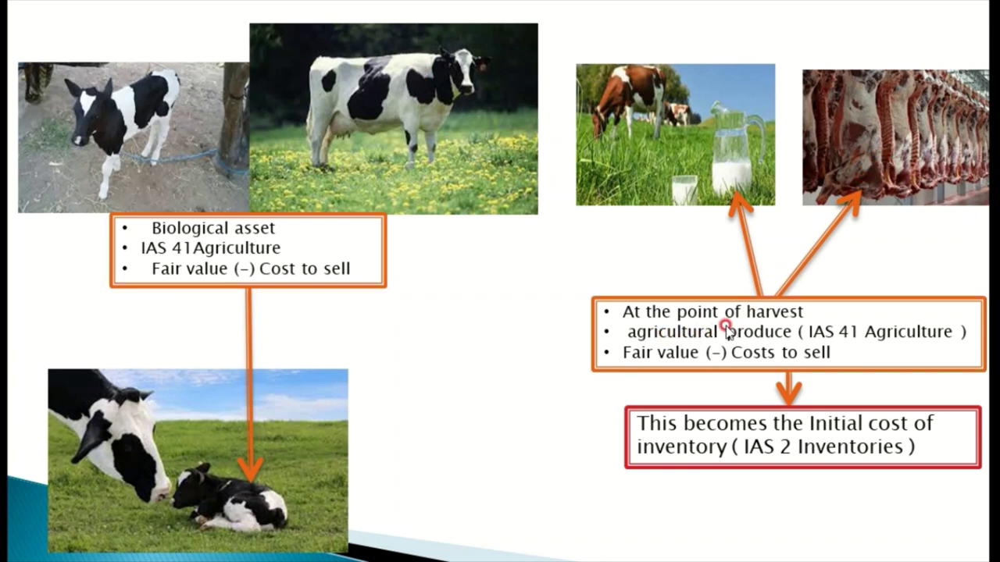
- Switch to the worksheet and review the meat harvest's fair value less costs to sell and its debit and credit lines
key("alt+Tab")
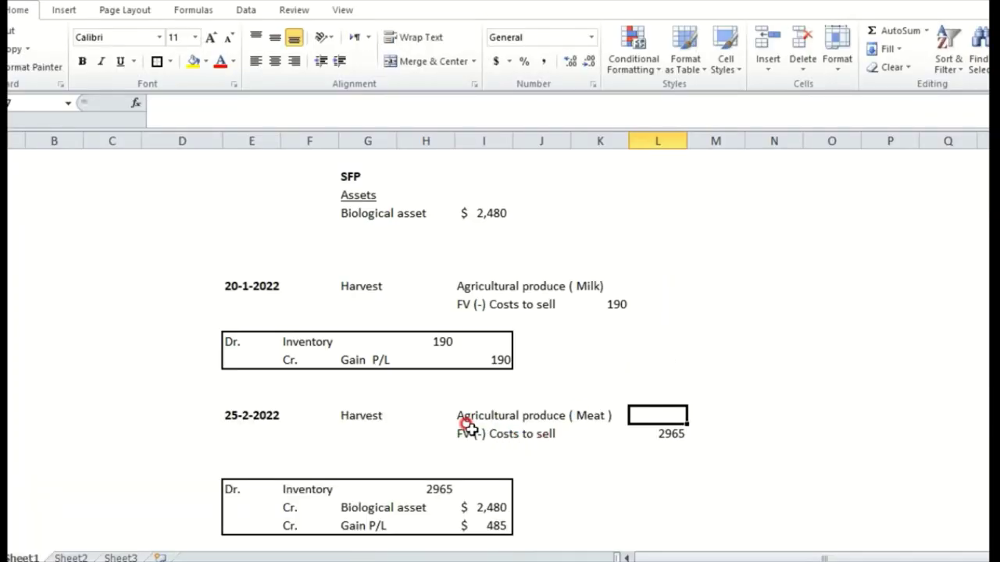
left_click_drag(464, 428, 649, 404)
left_click(648, 432)
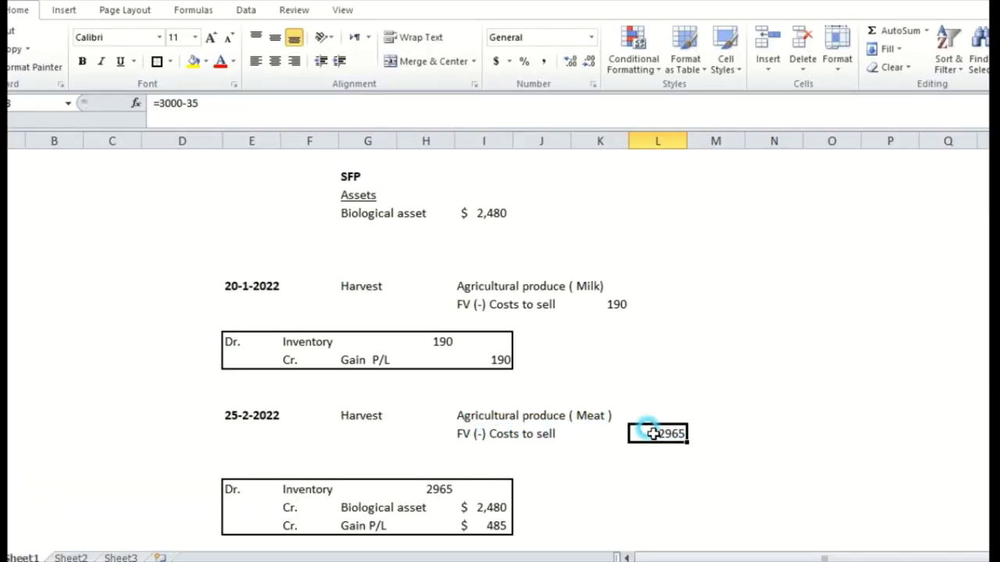
left_click_drag(226, 489, 405, 495)
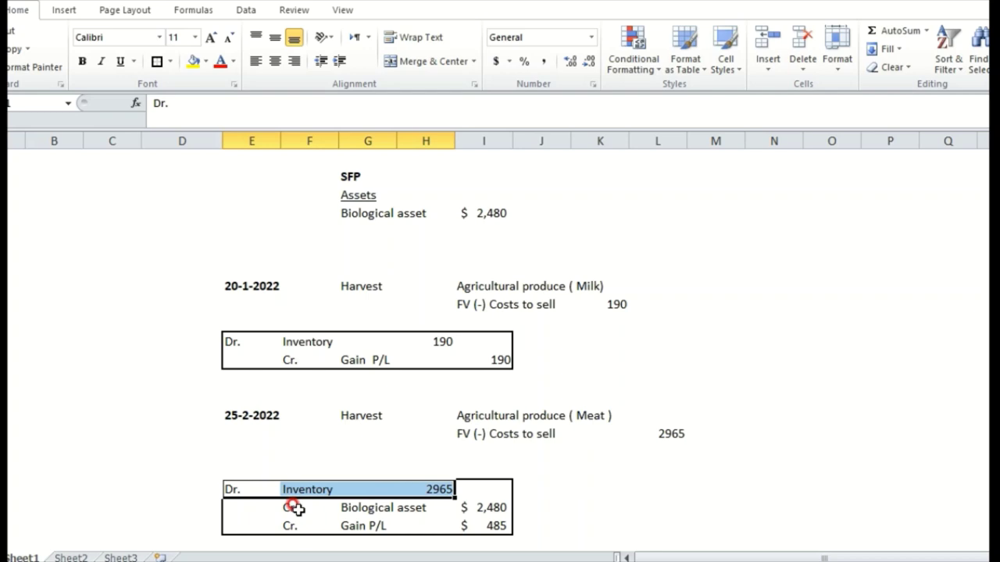
left_click_drag(295, 508, 469, 509)
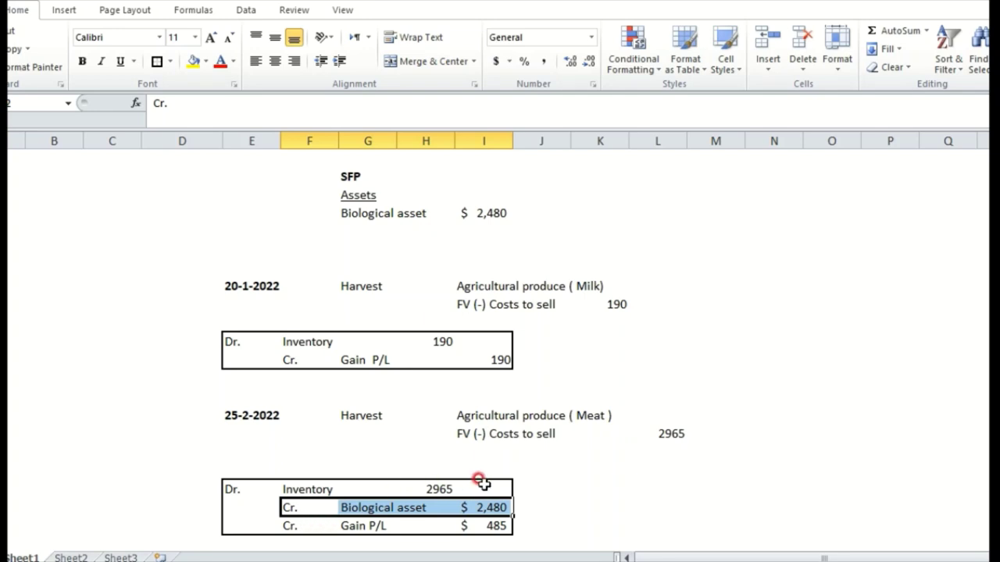
left_click_drag(467, 487, 239, 487)
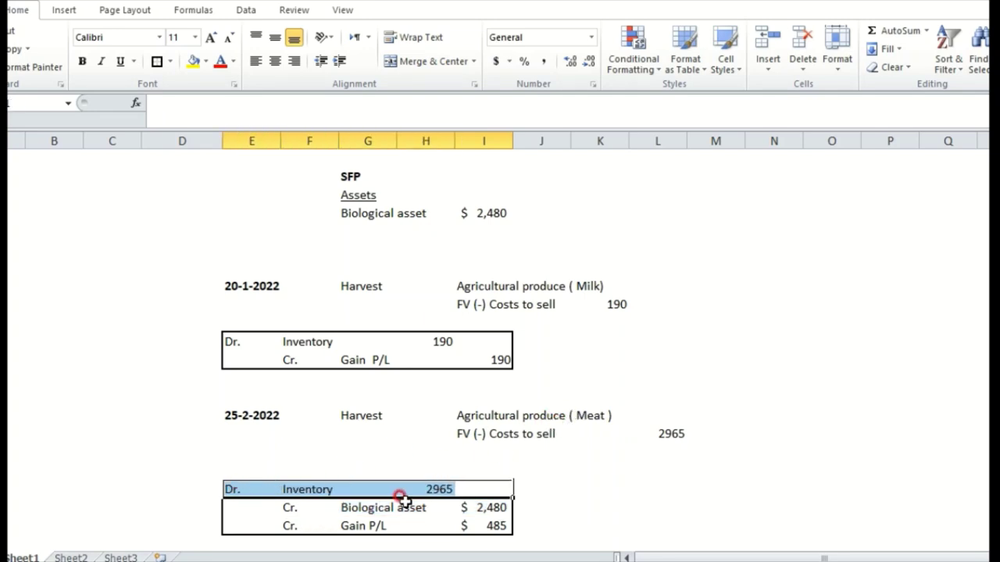
left_click_drag(409, 487, 236, 487)
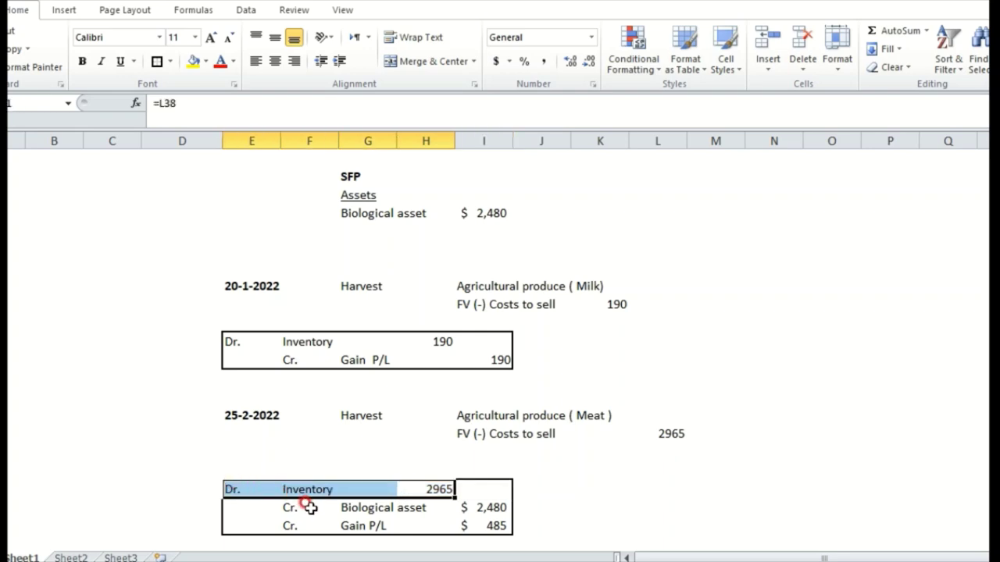
mouse_move(297, 506)
left_mouse_down()
mouse_move(466, 508)
mouse_move(297, 524)
left_mouse_up()
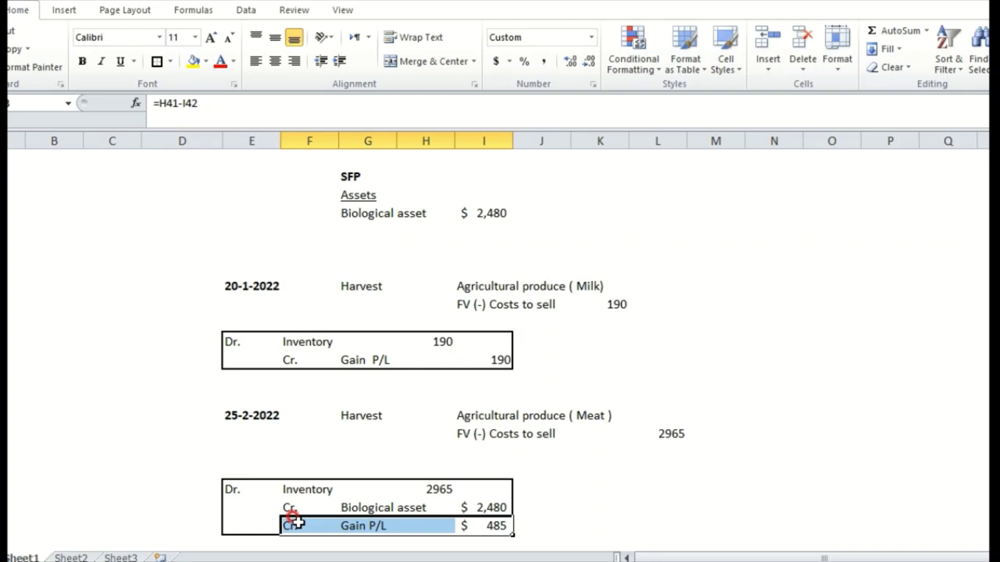
left_click_drag(422, 484, 242, 482)
left_click_drag(485, 507, 344, 506)
left_click(599, 488)
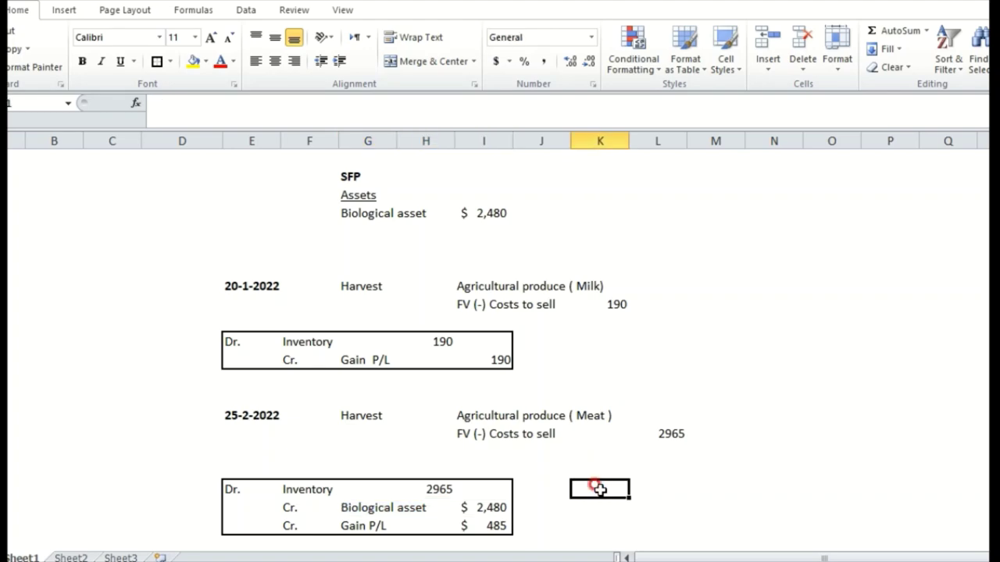
key("alt+Tab")
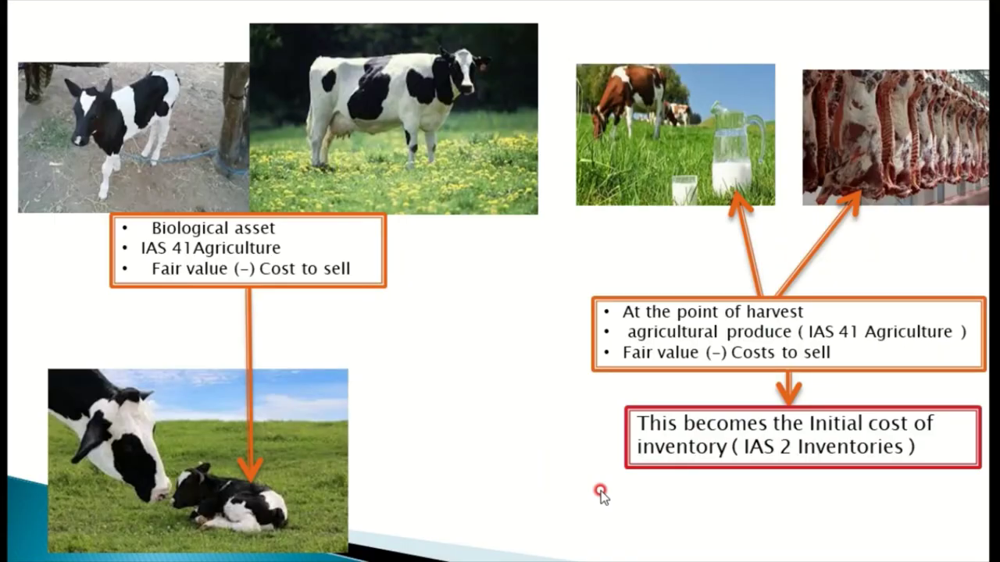
- Return to the worksheet and enter a bold "SFP" heading in G46 below the meat harvest journal entry
key("alt+Tab")
key("Down")
key("Down")
key("Down")
key("Down")
key("Down")
key("Down")
key("Down")
key("Left")
key("Up")
key("Up")
key("Left")
key("Left")
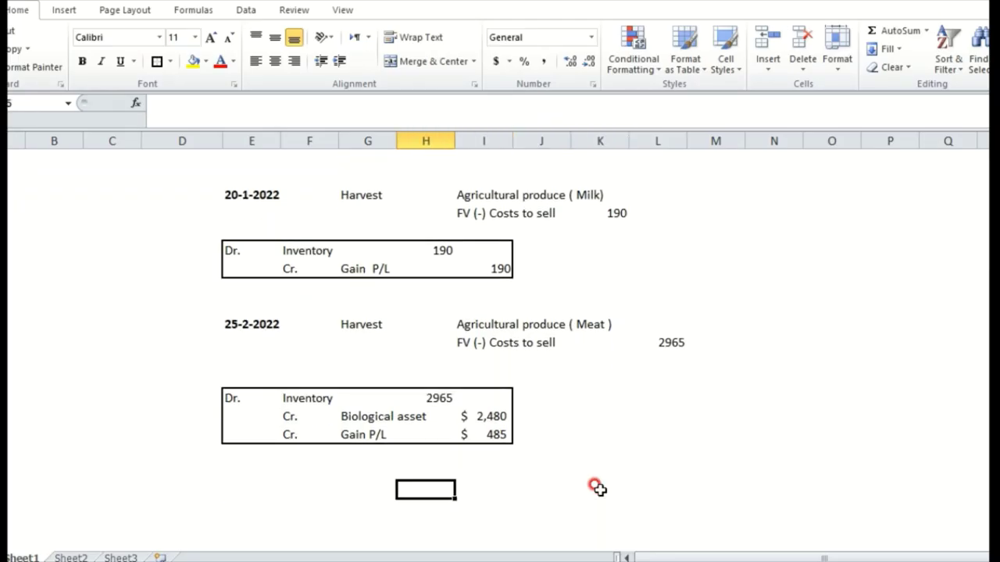
key("Left")
type("SFP")
key("ctrl+b")
key("Return")
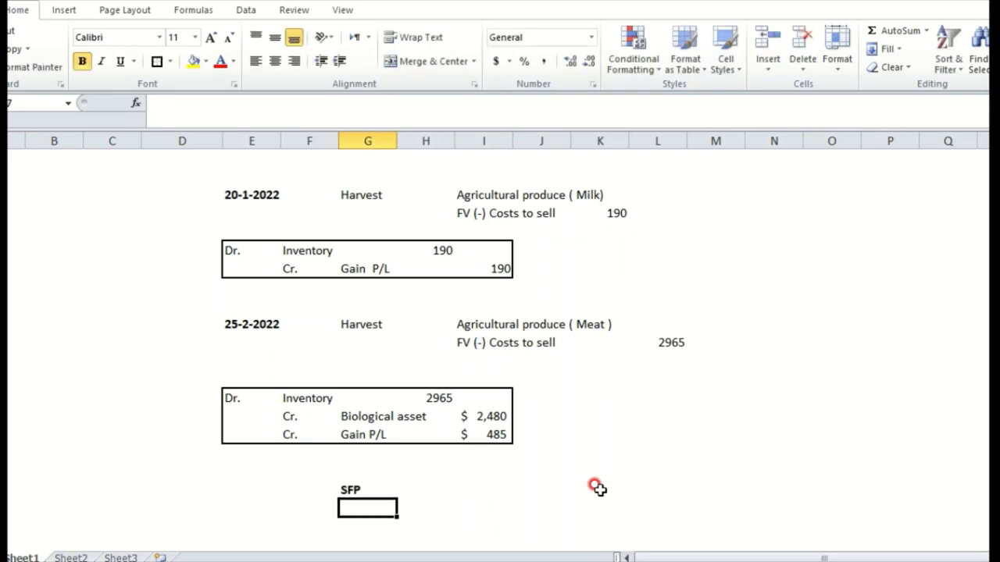
- Copy the SFP, Assets and Biological asset labels from G24:G26 and paste them starting at G46
mouse_move(231, 320)
left_mouse_down()
mouse_move(172, 368)
mouse_move(260, 370)
mouse_move(226, 337)
left_mouse_up()
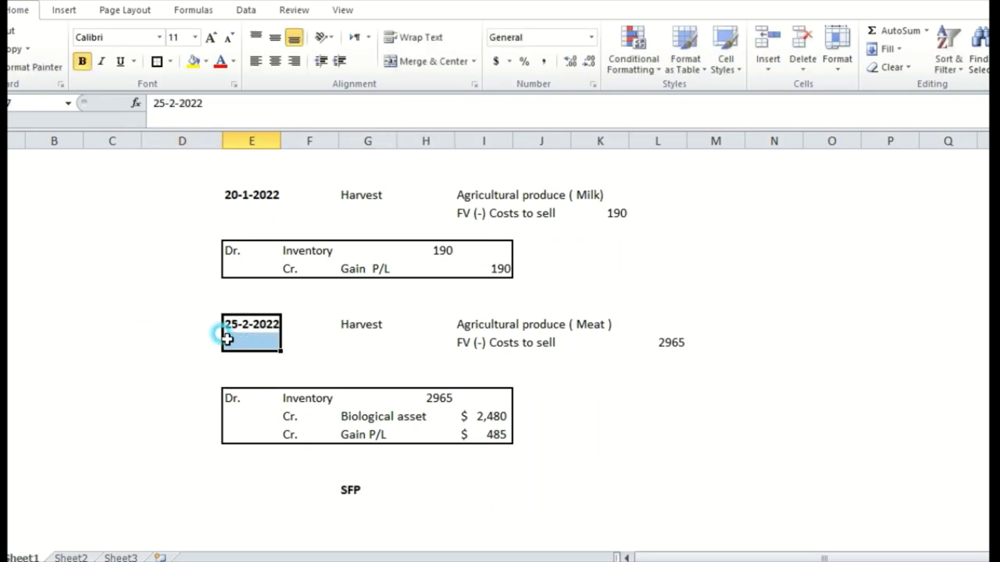
left_click(355, 500)
key("Up")
key("Up")
key("Up")
key("Up")
key("Up")
key("Up")
key("Up")
key("Up")
key("Up")
key("Up")
key("Up")
key("Up")
key("Up")
key("Up")
key("Up")
key("Up")
key("Up")
key("Up")
key("Up")
key("Up")
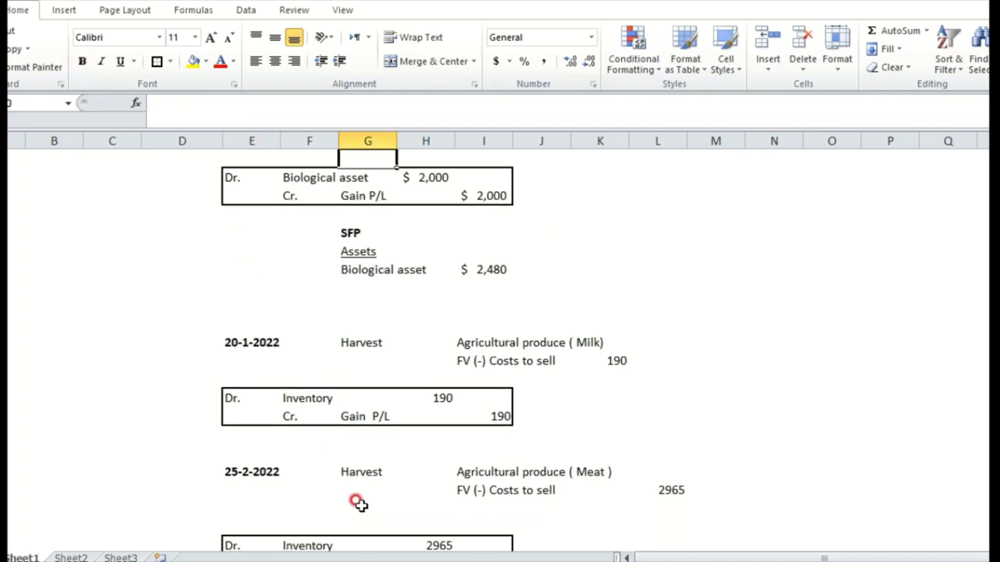
key("shift+Down")
key("shift+Down")
key("Down")
key("Down")
key("Down")
key("Down")
key("Down")
key("Down")
key("Down")
key("Down")
key("Down")
key("Down")
key("Down")
key("Down")
key("Down")
key("Down")
key("Down")
key("Down")
key("Down")
key("Down")
key("Down")
key("Down")
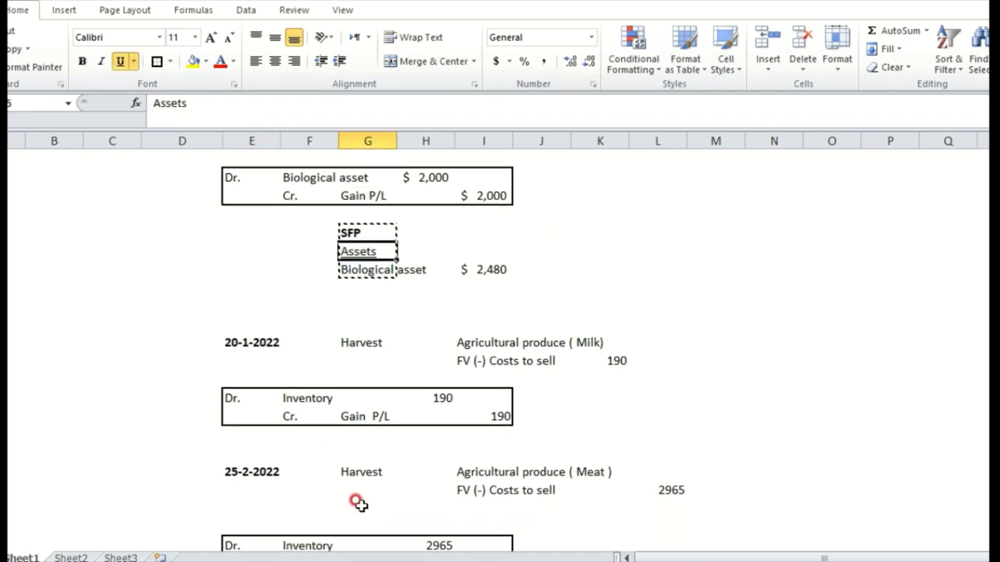
key("Return")
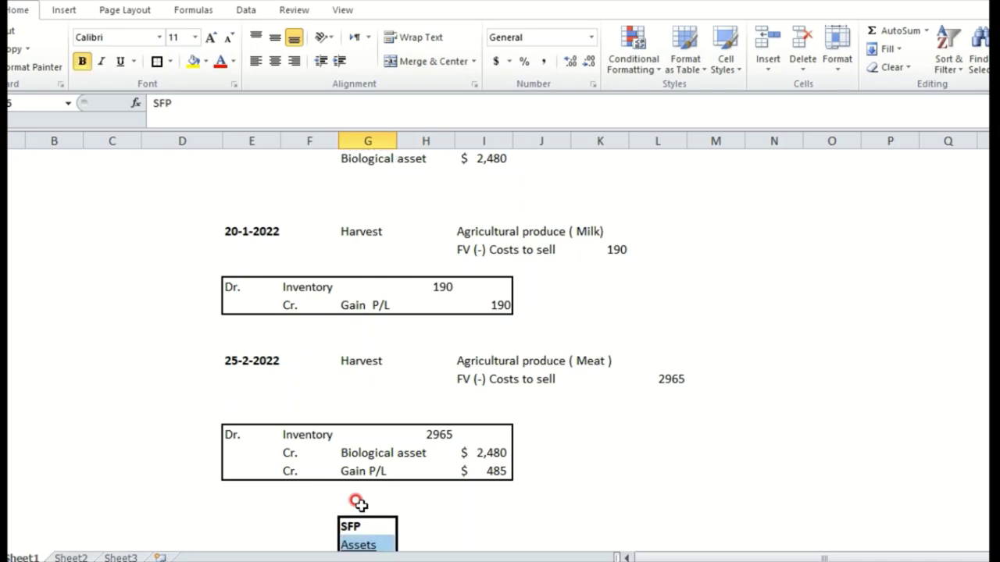
- Review the biological asset credit line in the meat harvest journal entry against the new SFP block
key("Down")
key("Down")
key("Down")
key("Right")
key("Right")
key("Right")
key("Left")
key("Up")
key("Up")
key("Up")
key("Up")
key("Up")
key("Up")
key("Up")
key("Up")
key("Up")
key("Up")
key("Up")
key("Up")
key("Up")
key("Up")
key("Up")
key("Up")
key("Up")
key("Up")
key("Up")
key("Up")
key("Up")
key("Up")
key("Up")
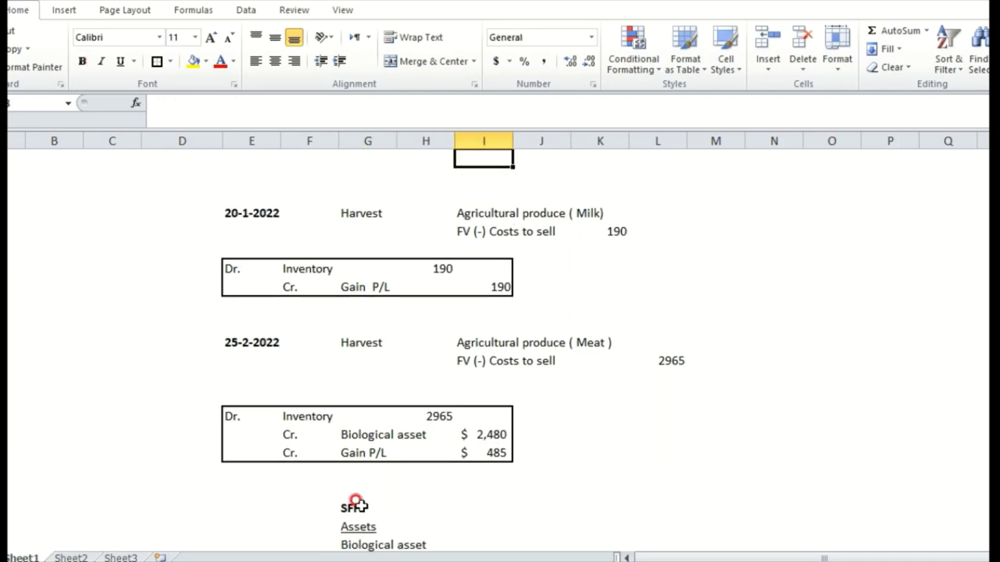
left_click_drag(284, 489, 474, 489)
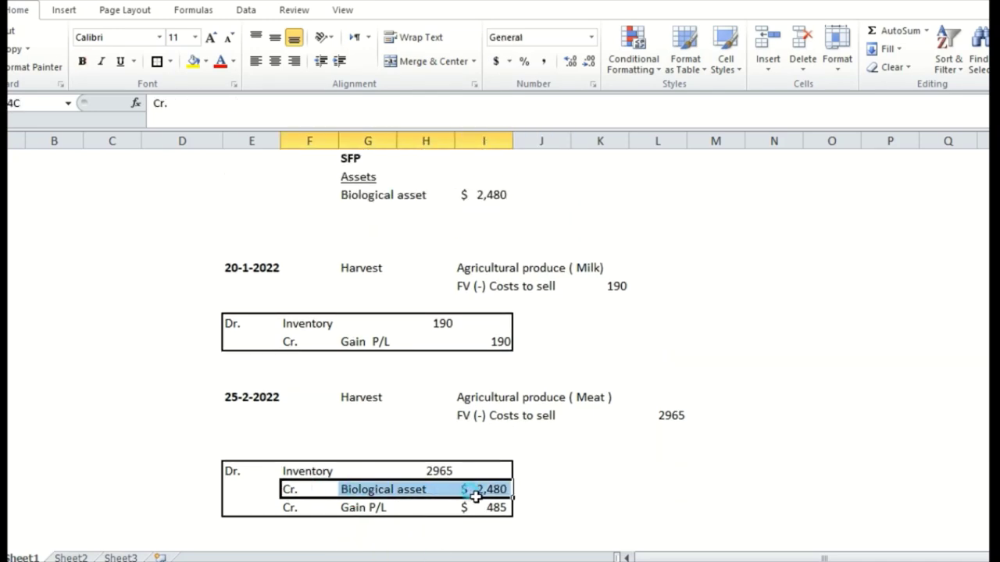
left_click(478, 506)
key("Down")
key("Down")
key("Down")
key("Down")
key("Down")
key("Down")
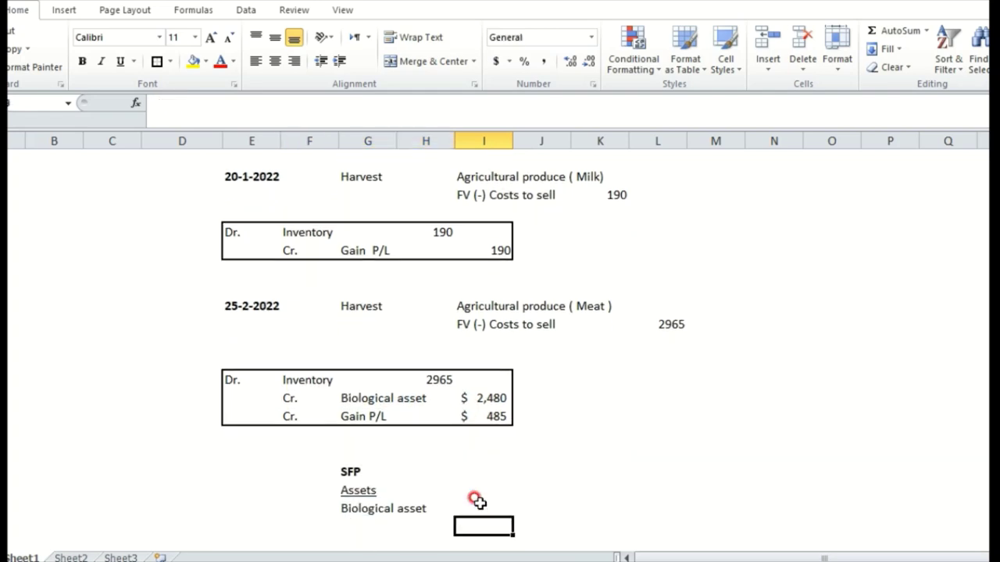
- Clear the pasted Assets and Biological asset labels from G47:I48, keeping the SFP heading
key("Up")
key("Up")
key("shift+Left")
key("shift+Left")
key("shift+Down")
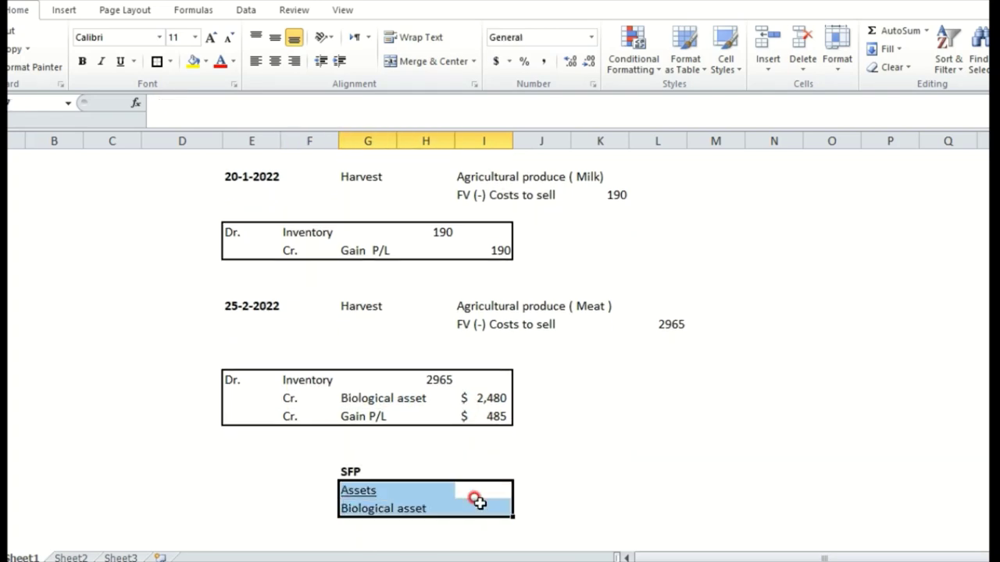
key("Delete")
key("Left")
key("Left")
key("Left")
key("Right")
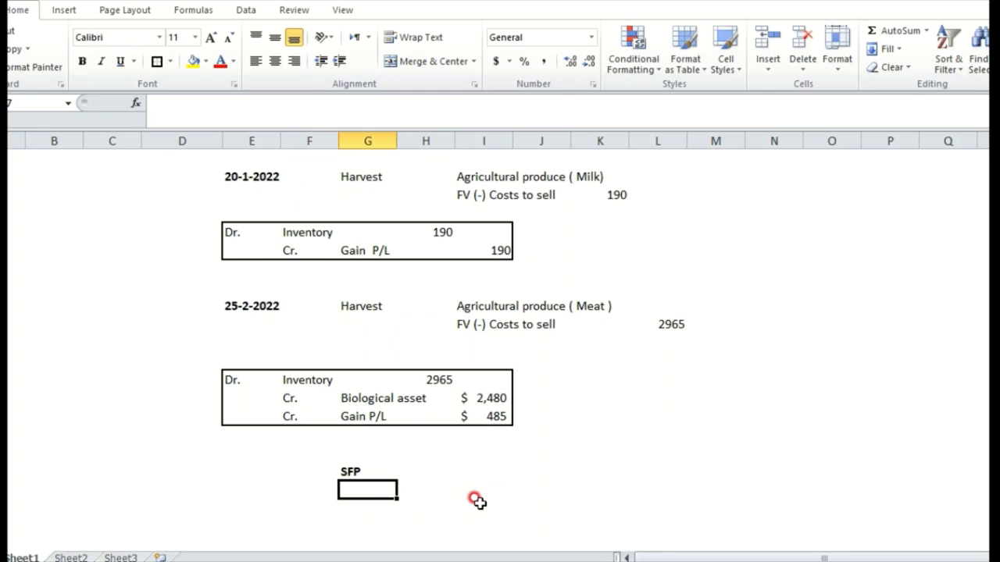
- Enter "Current assets" in G47 and "Inventory" in G48 under the SFP heading
type("Current asset")
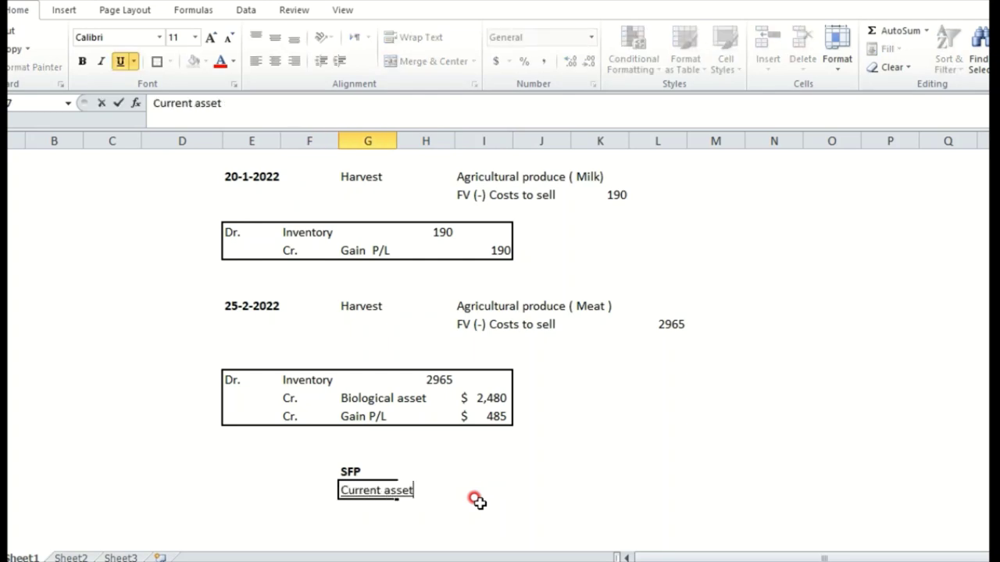
type("s")
key("ctrl+Return")
key("Down")
type("Inve")
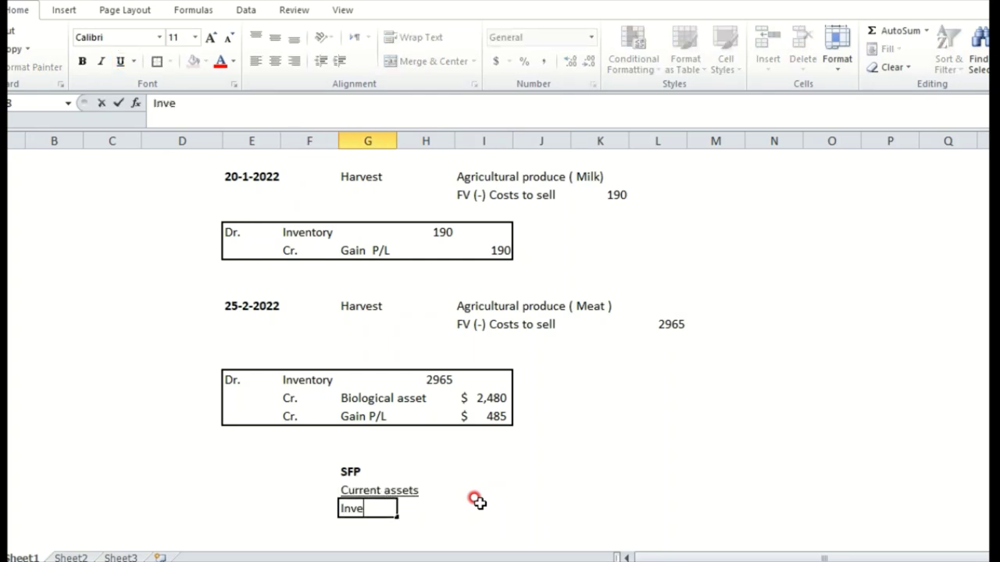
key("Right")
- Calculate the SFP inventory in I48 by adding the milk and meat inventory debits with =H33+H41
key("Right")
type("=")
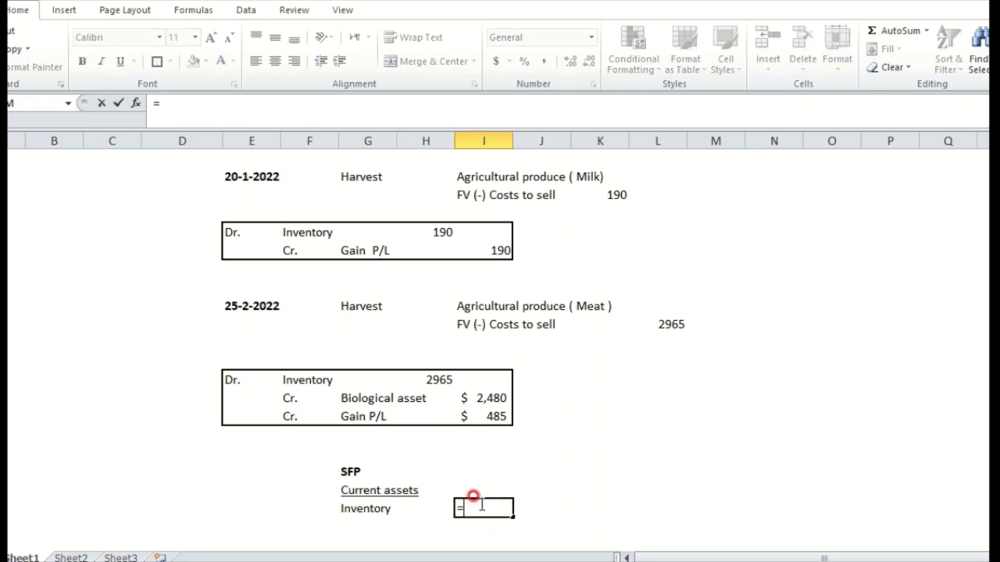
key("Up")
key("Up")
key("Up")
key("Up")
key("Up")
key("Up")
key("Up")
key("Up")
key("Up")
key("Up")
key("Up")
key("Up")
key("Up")
key("Up")
key("Up")
key("Left")
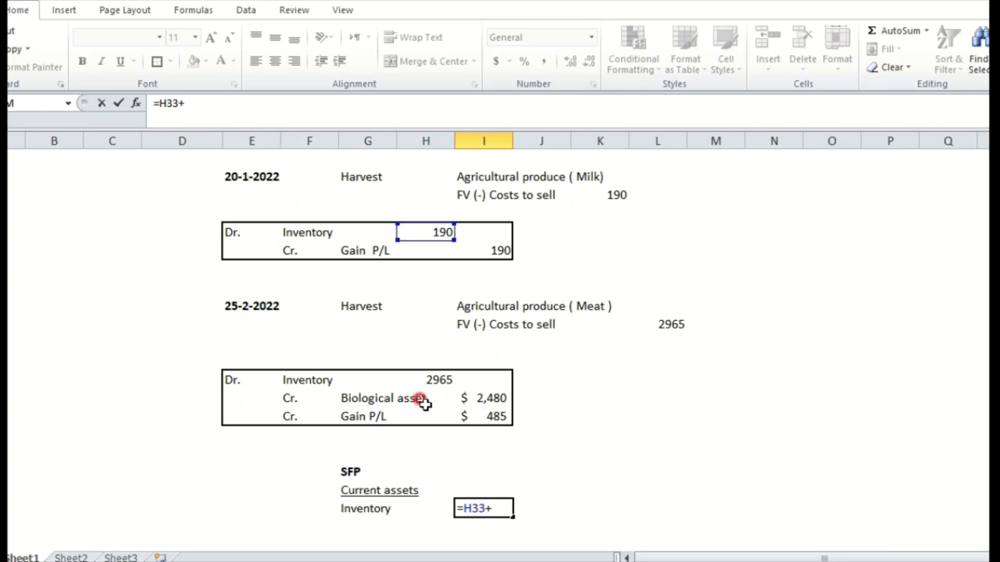
left_click(439, 378)
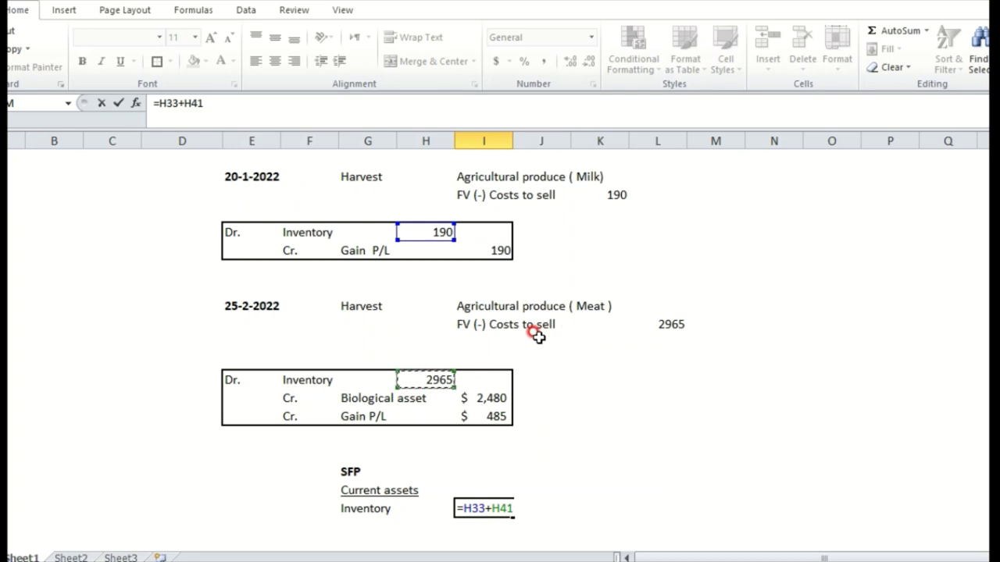
key("Return")
key("Up")
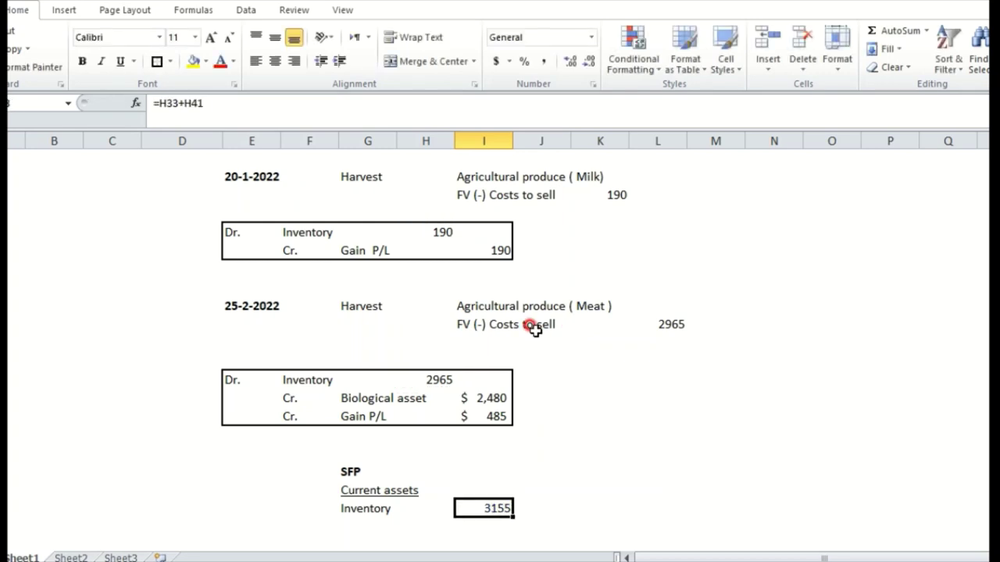
- Compare the SFP inventory line with the inventory debit lines of the milk and meat harvest entries
key("shift+Left")
key("shift+Left")
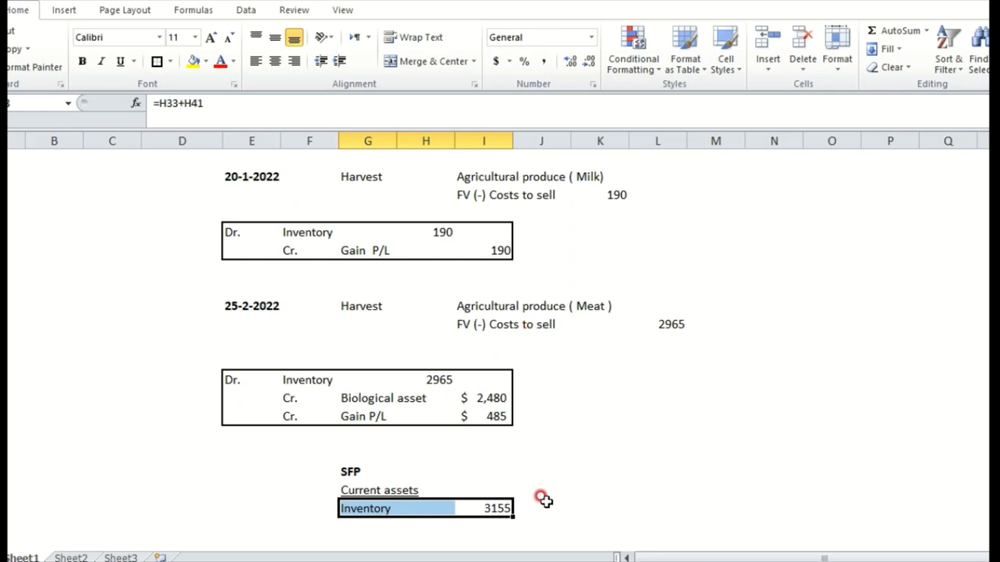
left_click_drag(544, 507, 357, 508)
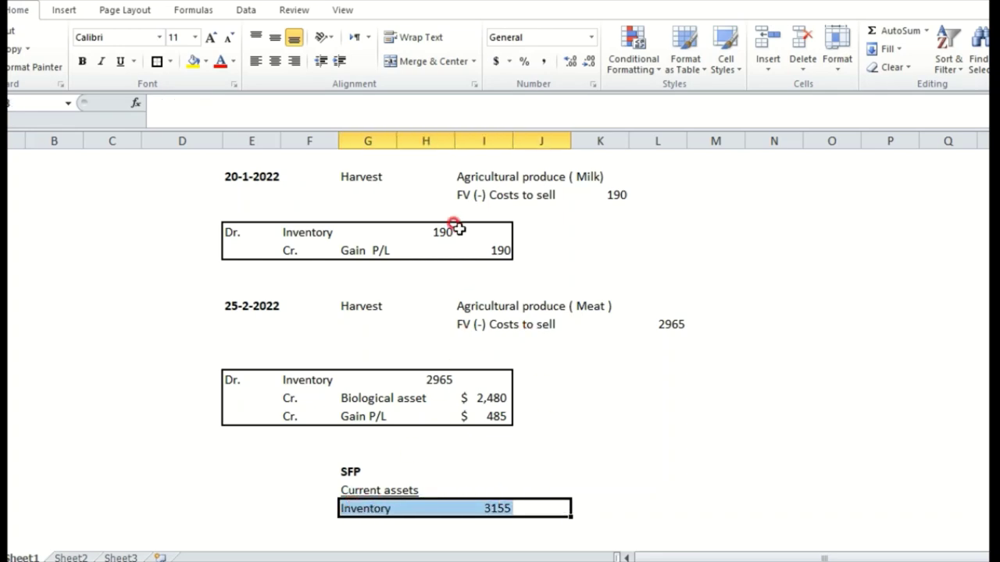
left_click_drag(457, 231, 244, 227)
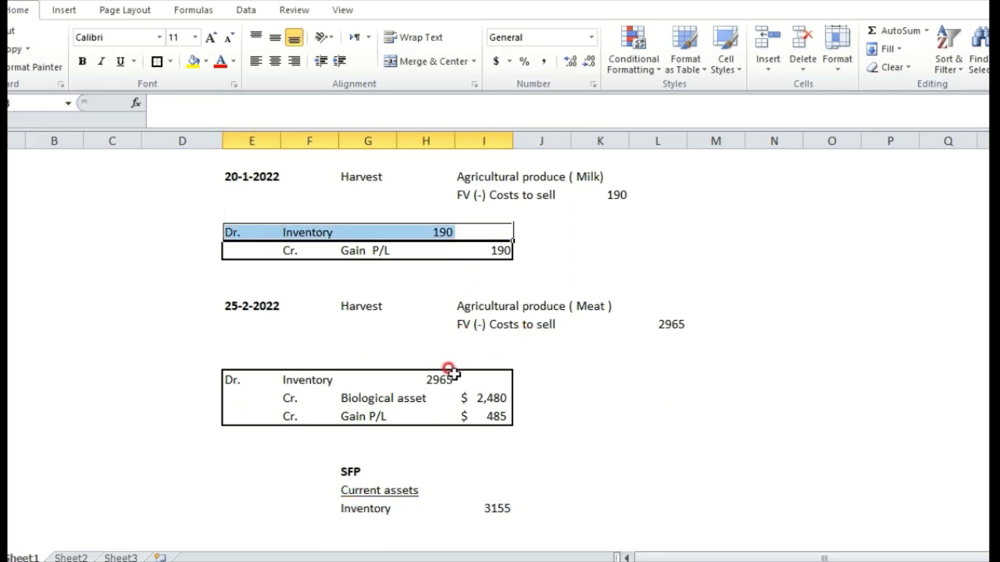
left_click_drag(445, 380, 205, 368)
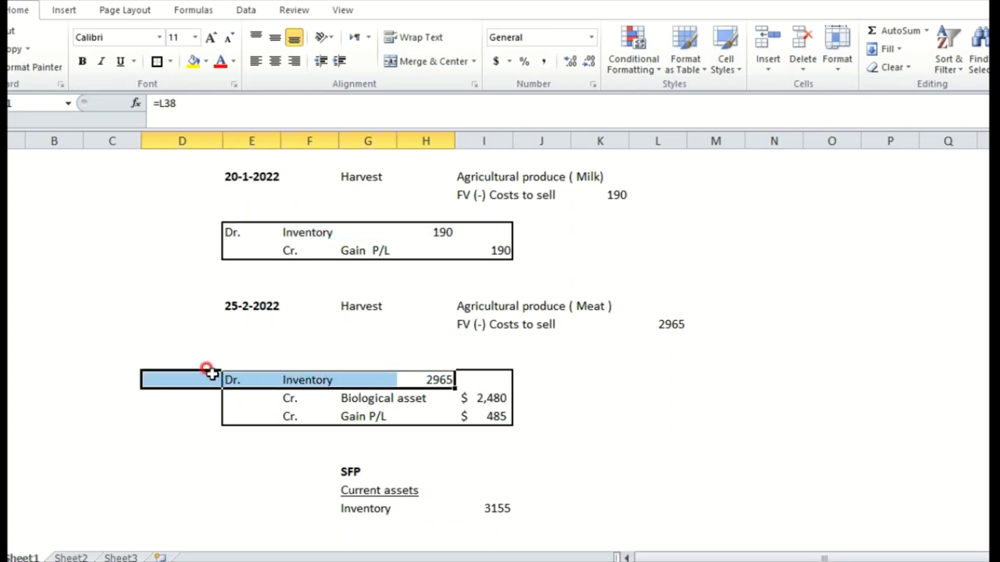
left_click(657, 512)
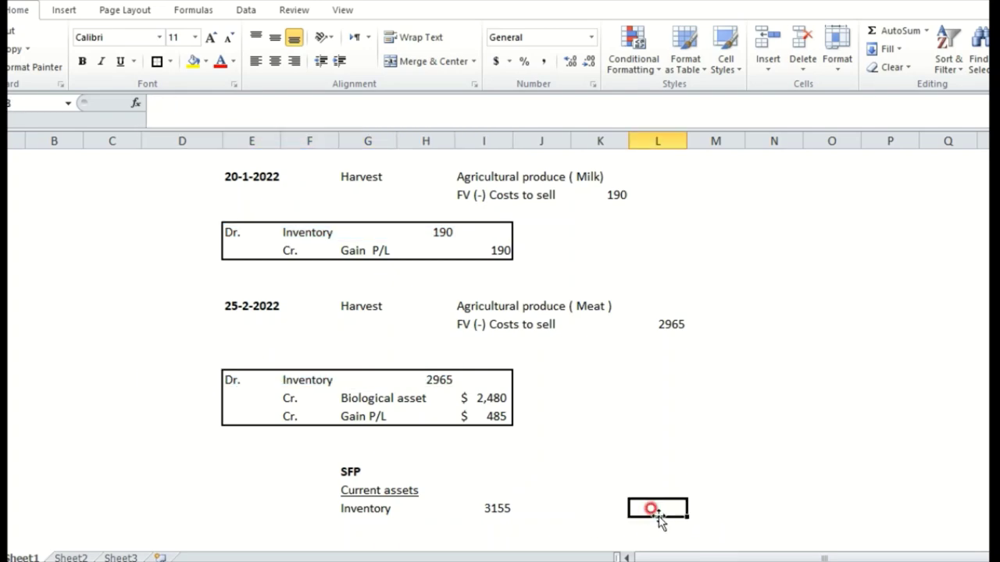
- Review the cow worked example from the SFP inventory line back up to the Animals heading, and switch to the presentation
key("Up")
key("Up")
key("Up")
key("Up")
key("Up")
key("Up")
key("Up")
key("Up")
key("Up")
key("Up")
key("Up")
key("Up")
key("Up")
key("Up")
key("Up")
key("Up")
key("Up")
key("Up")
key("Up")
key("Up")
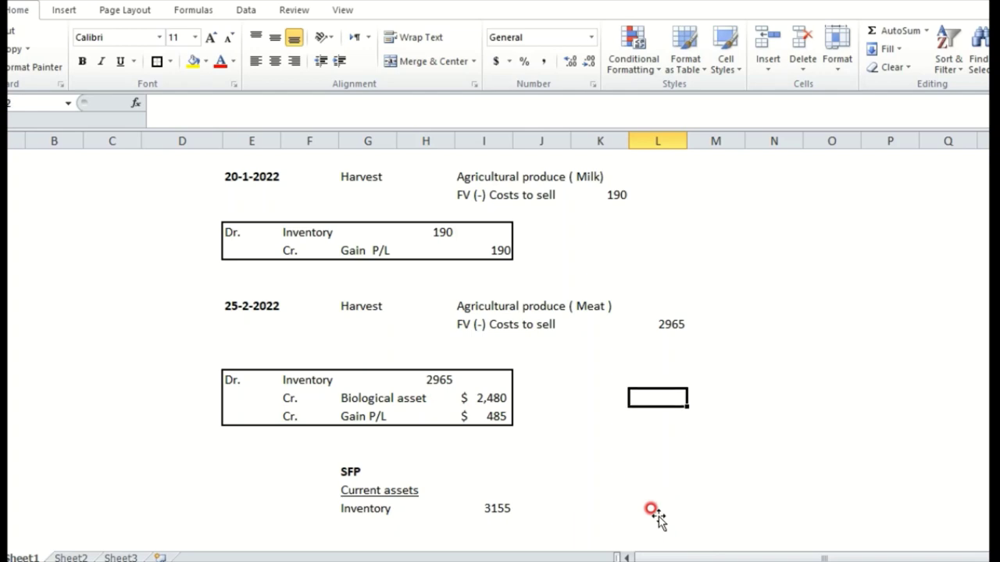
key("Up")
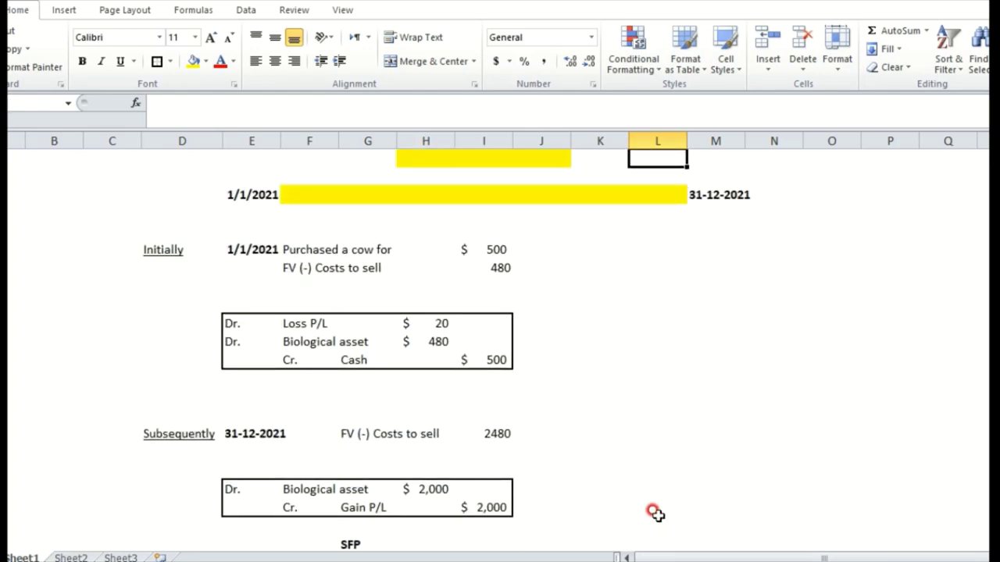
key("Up")
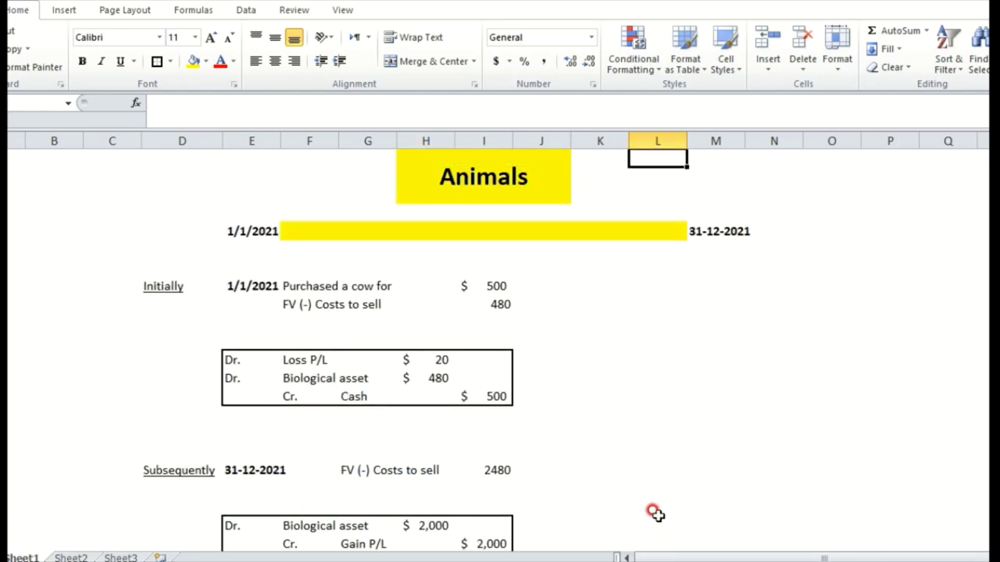
key("alt+Tab")
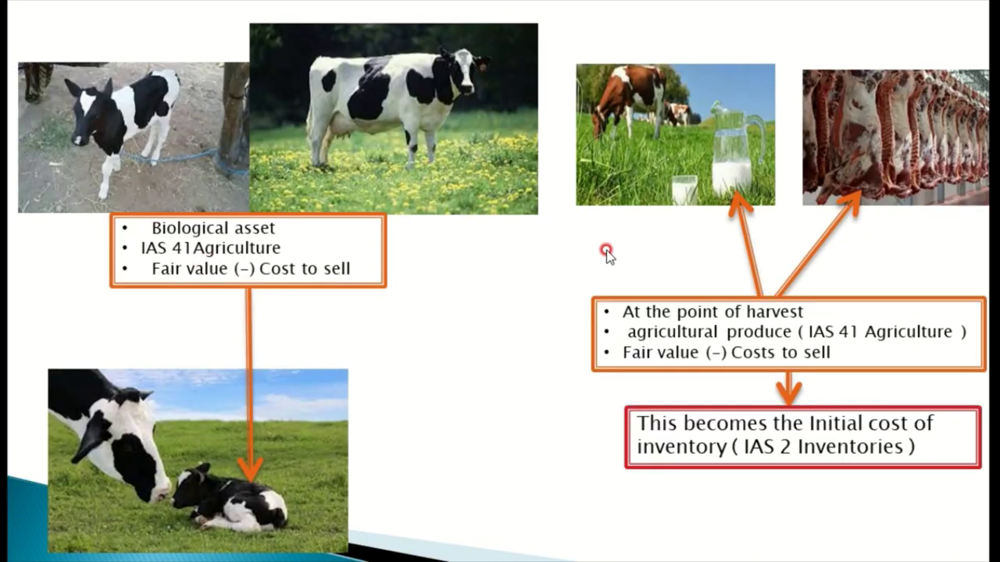
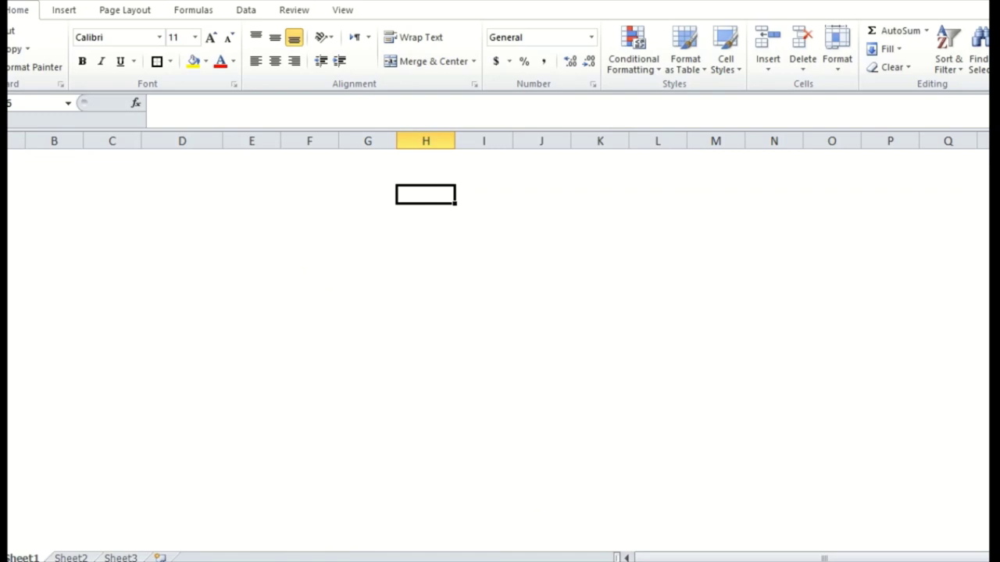
- Enter the title "Plants" in H6, merge and center it across H4:J6, and align it vertically in the middle
type("Plants")
key("Tab")
key("Left")
key("shift+Right")
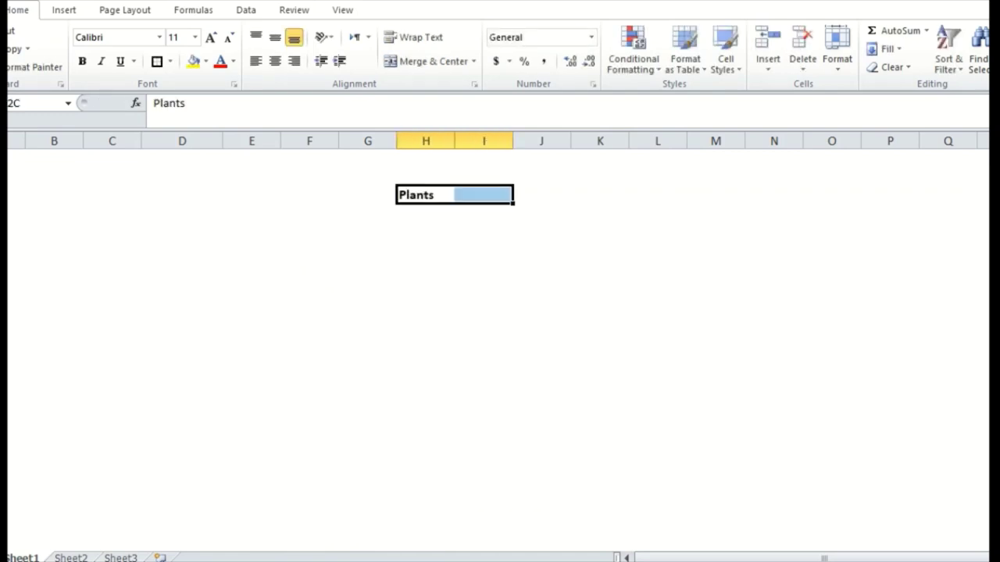
key("shift+Right")
key("shift+Up")
key("shift+Up")
left_click(411, 62)
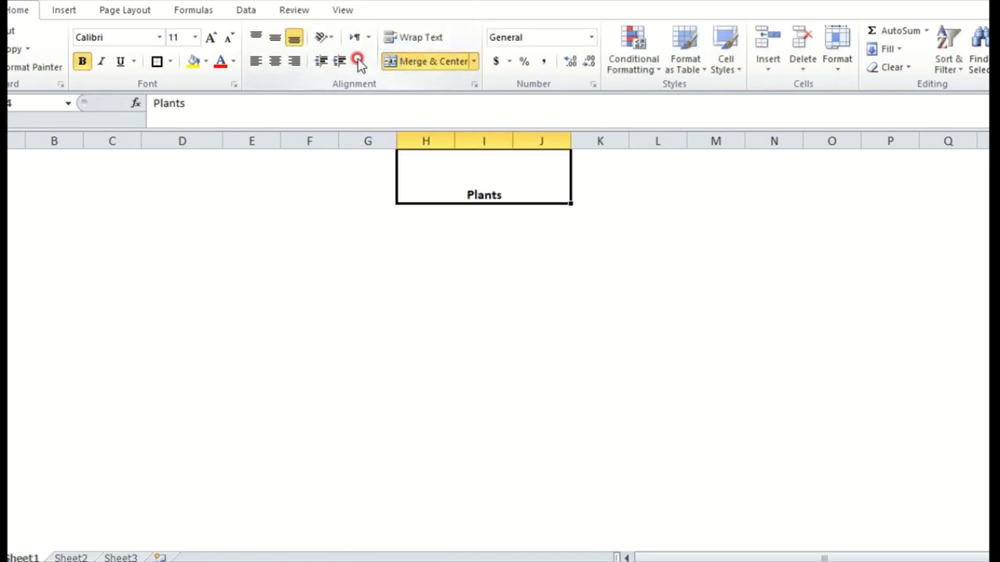
left_click(275, 37)
- Enlarge the Plants title to 20 pt and fill its merged cell with yellow
left_click(210, 37)
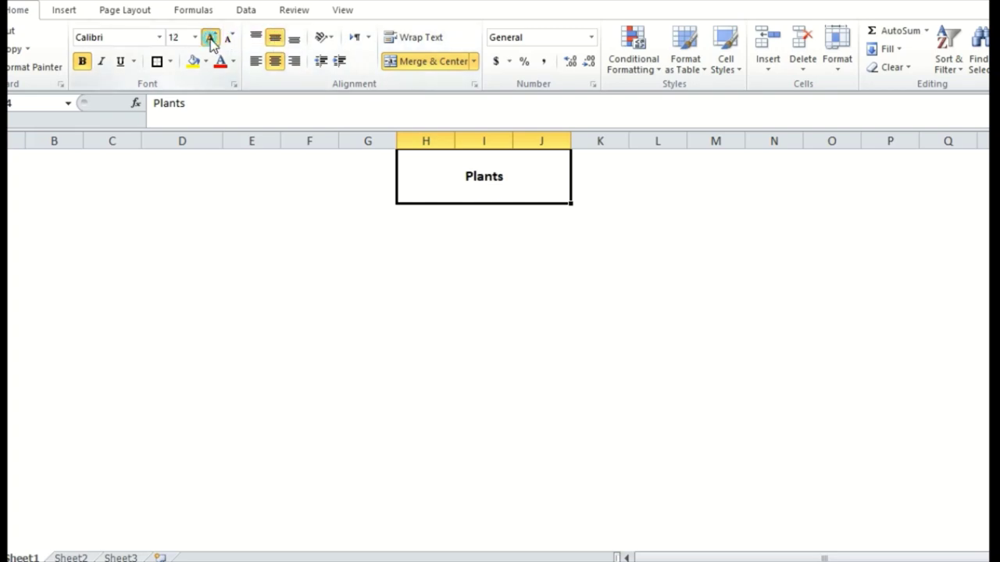
left_click(210, 38)
left_click(210, 37)
left_click(210, 37)
left_click(210, 38)
left_click(194, 61)
key("Left")
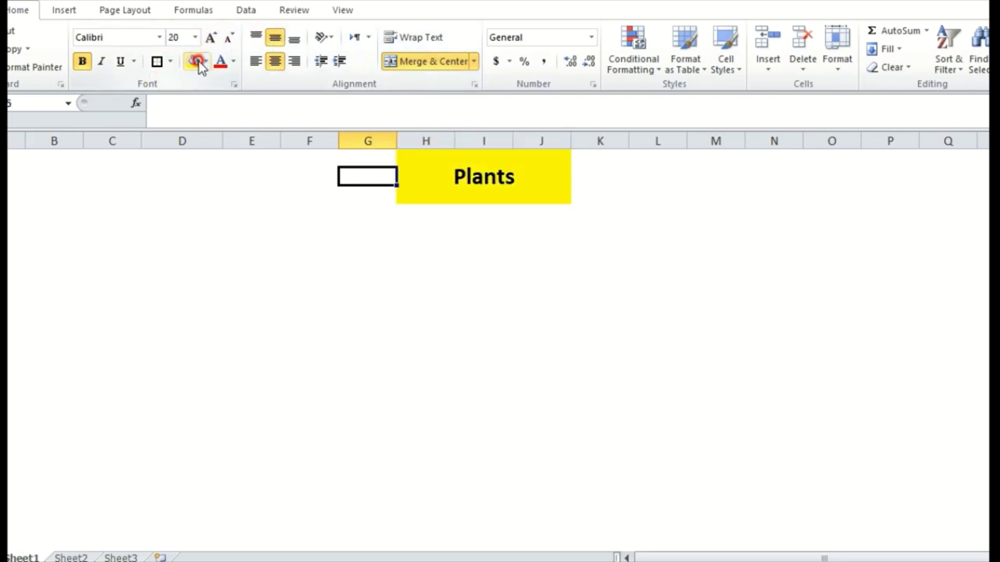
- Merge and center G8:K8 into a yellow-filled timeline bar labelled "6 Months"
key("Down")
key("Down")
key("Down")
key("shift+Right")
key("shift+Right")
key("shift+Right")
key("shift+Right")
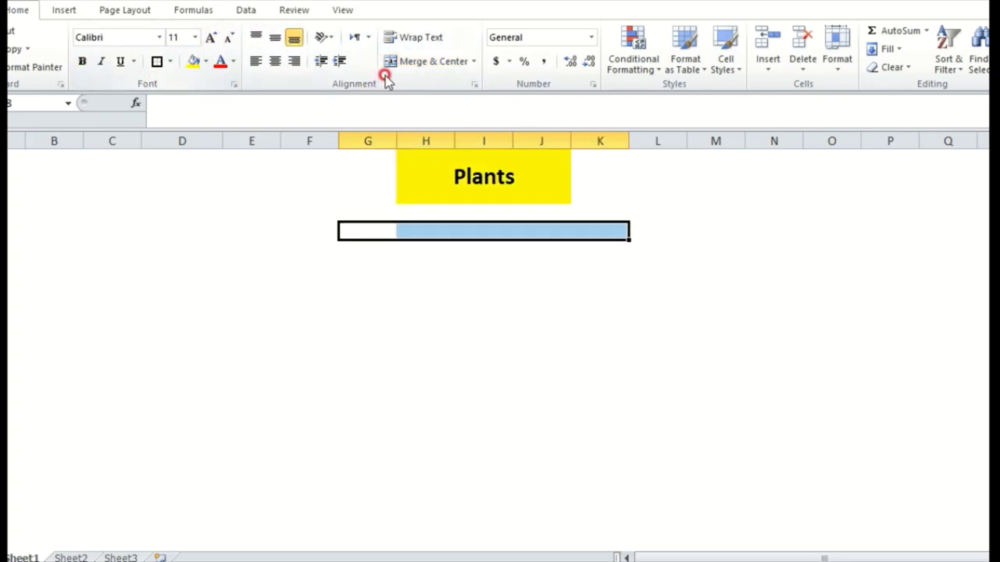
left_click(403, 68)
left_click(195, 61)
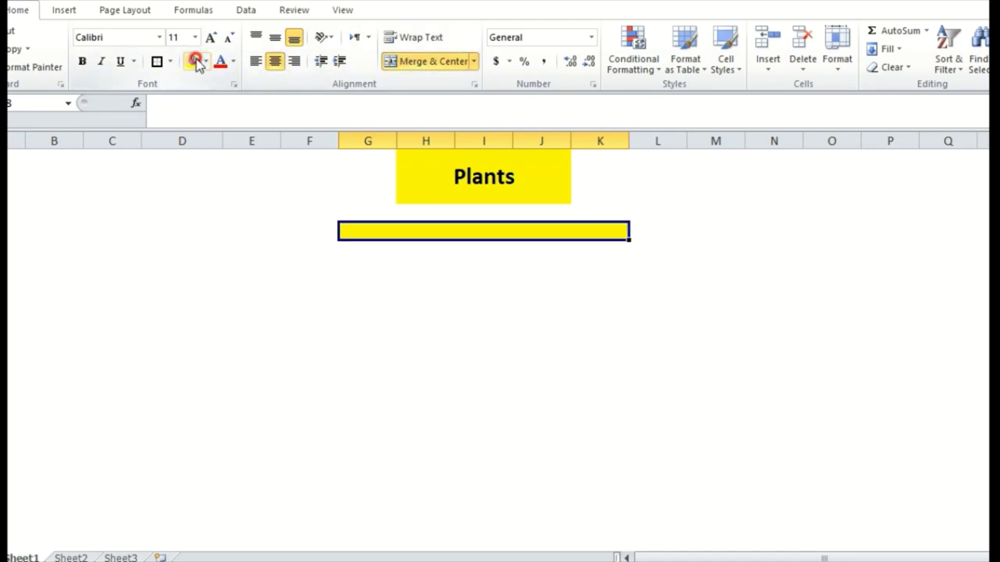
type("6 Months")
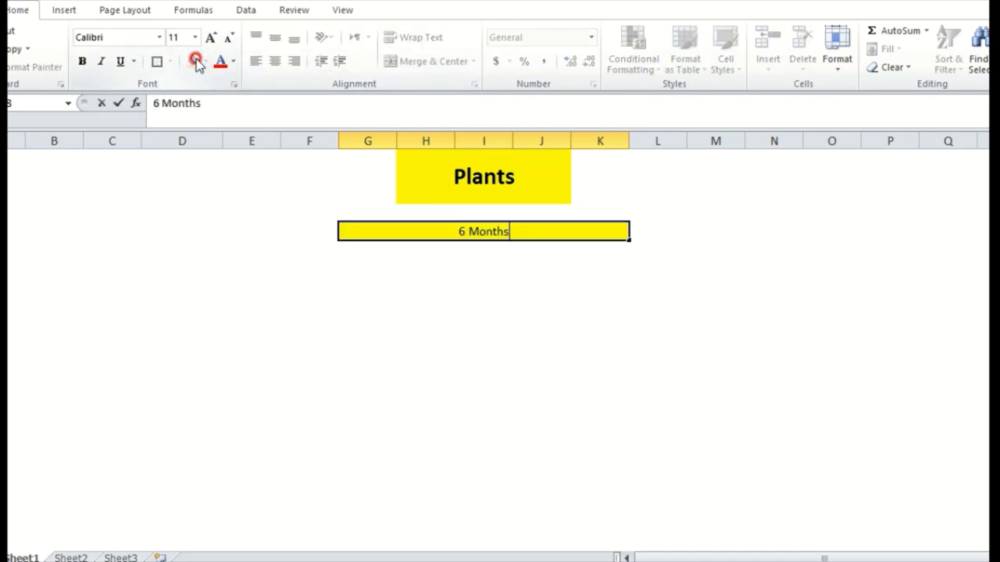
- Enter the start date 1-1-2021 in bold in F8, before the timeline bar
key("Left")
type("1-")
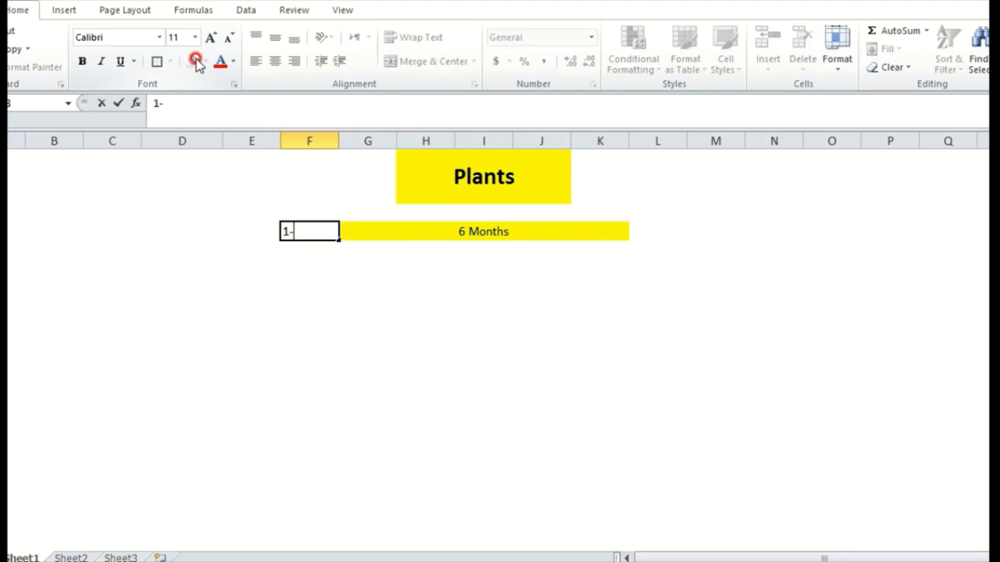
type("1-2021")
key("Return")
key("Up")
key("ctrl+b")
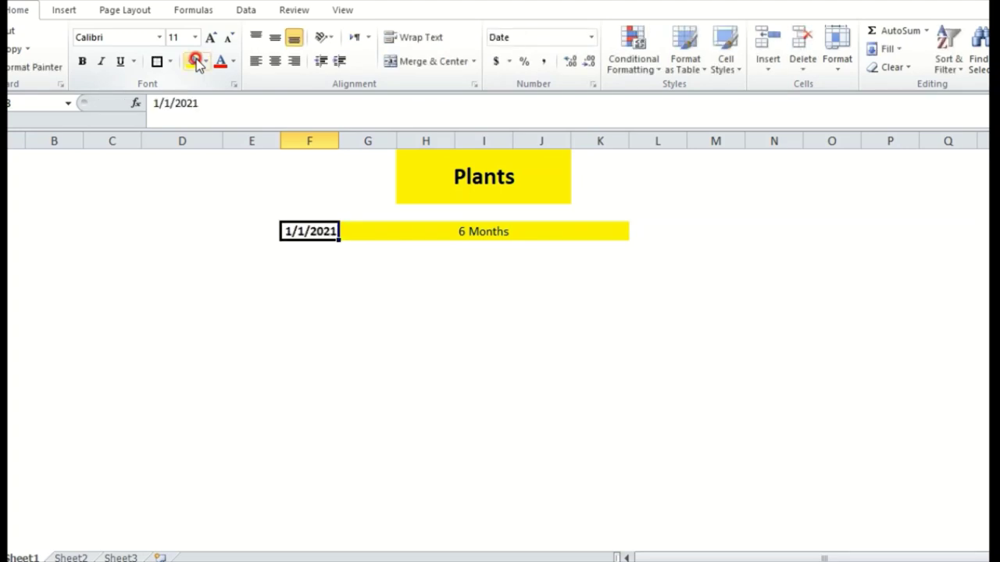
- Enter the end date 30-6-2021 in bold in L8, after the timeline bar
key("Right")
key("Right")
key("Right")
key("Left")
type("31-")
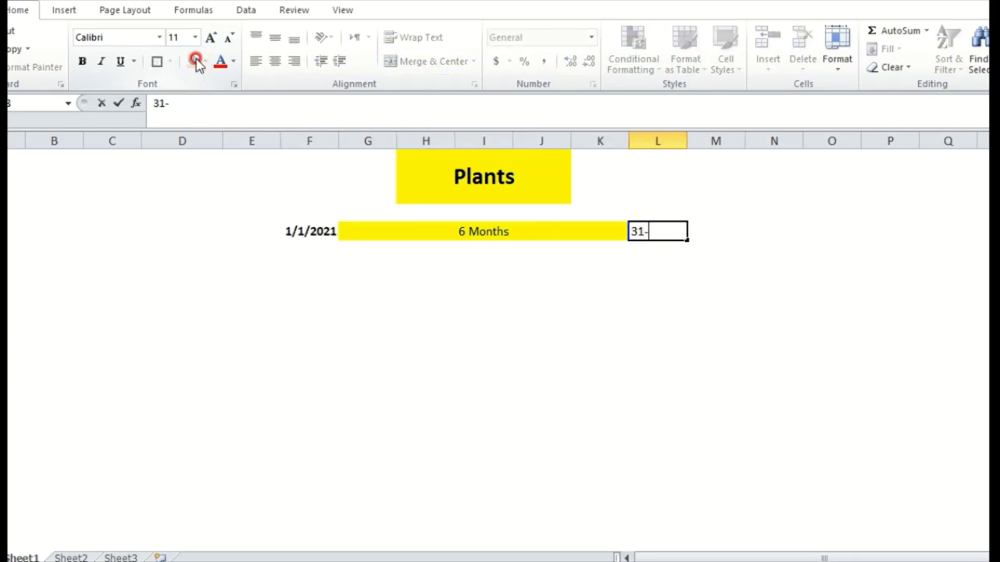
type("12-")
key("Escape")
type("30-6-202")
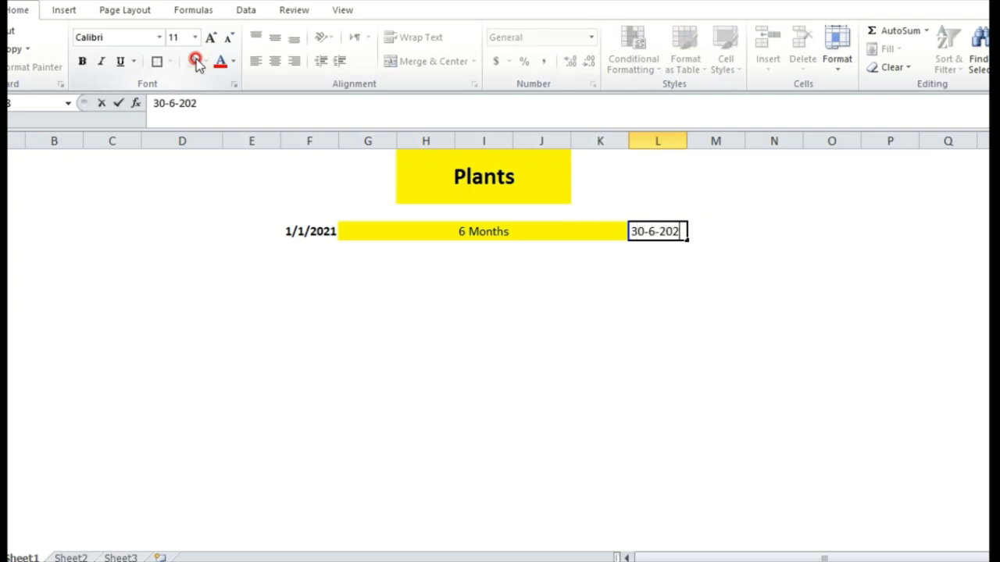
type("1")
key("Return")
key("Up")
key("ctrl+b")
- Check the presentation slide on grapes, bearer plants and land, and return to the Excel worksheet
key("Down")
key("Left")
key("Left")
key("Left")
key("Left")
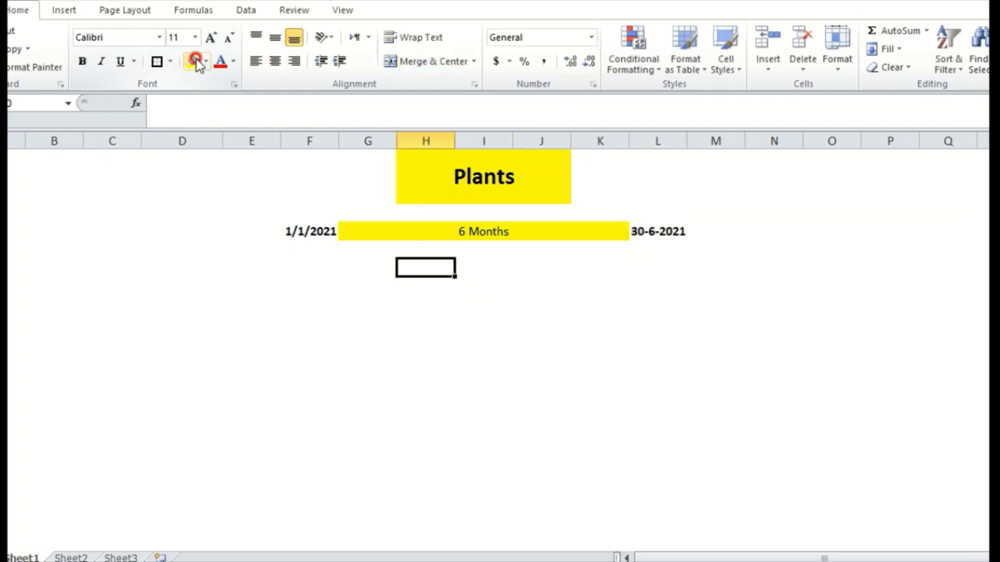
key("Down")
key("Down")
key("Down")
key("alt+Tab")
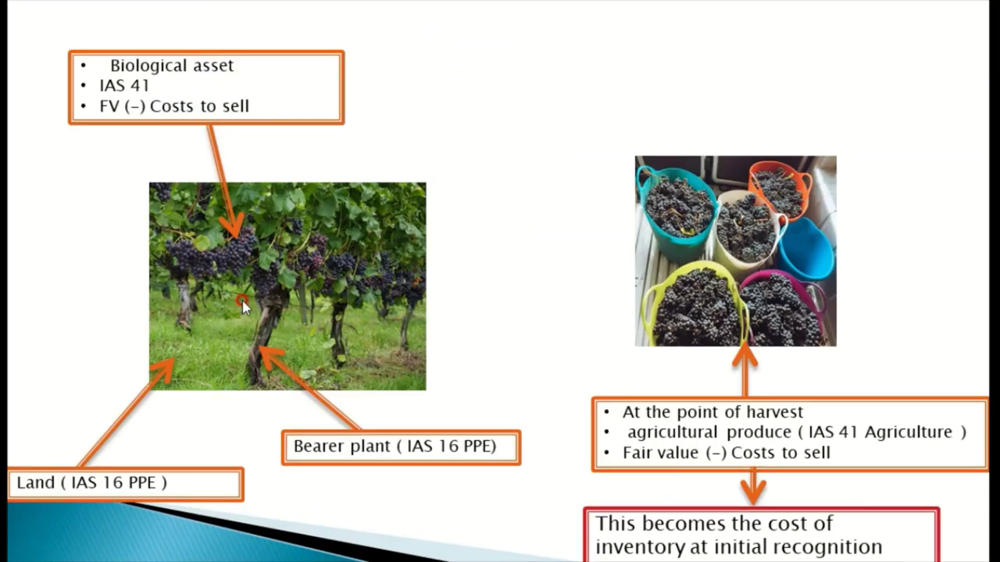
key("alt+Tab")
- Enter the date 1-1-2021 in bold in F11, below the timeline
key("Up")
key("Left")
key("Left")
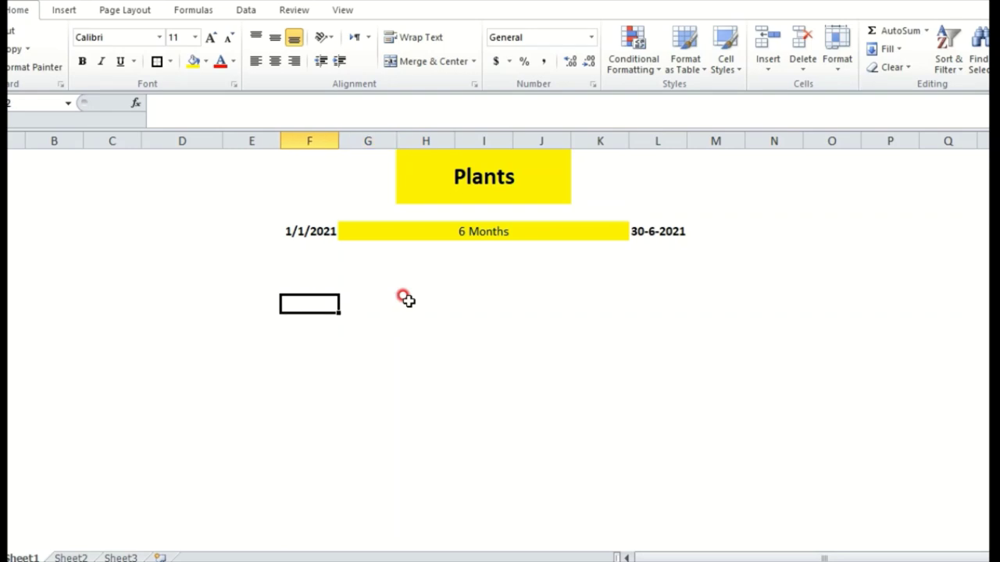
key("Up")
key("Right")
key("Left")
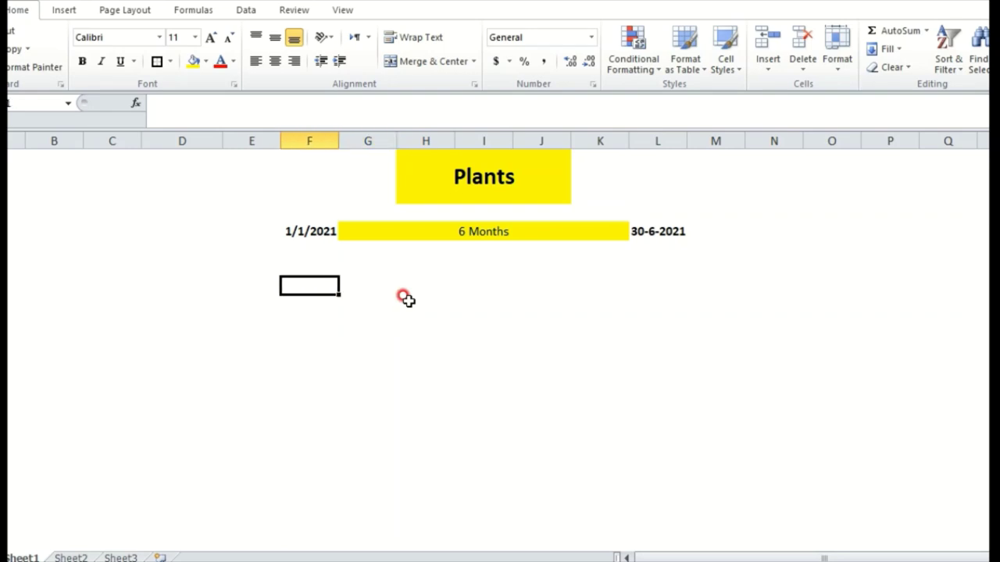
type("1-1-2021")
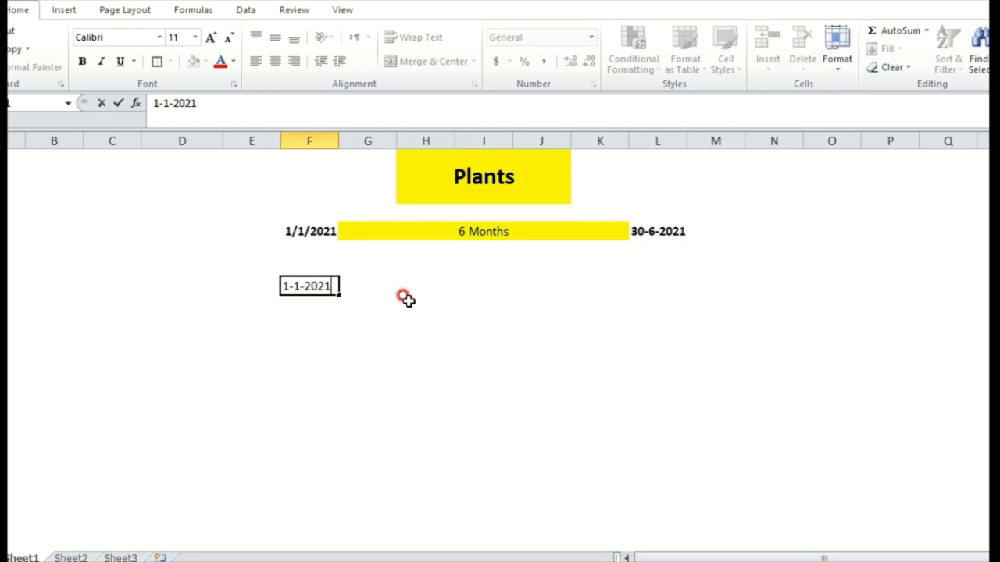
key("ctrl+Return")
- Enter the bold heading "SFP" in H11 beside the date
key("Right")
key("Right")
type("JSFP")
key("BackSpace")
key("BackSpace")
key("BackSpace")
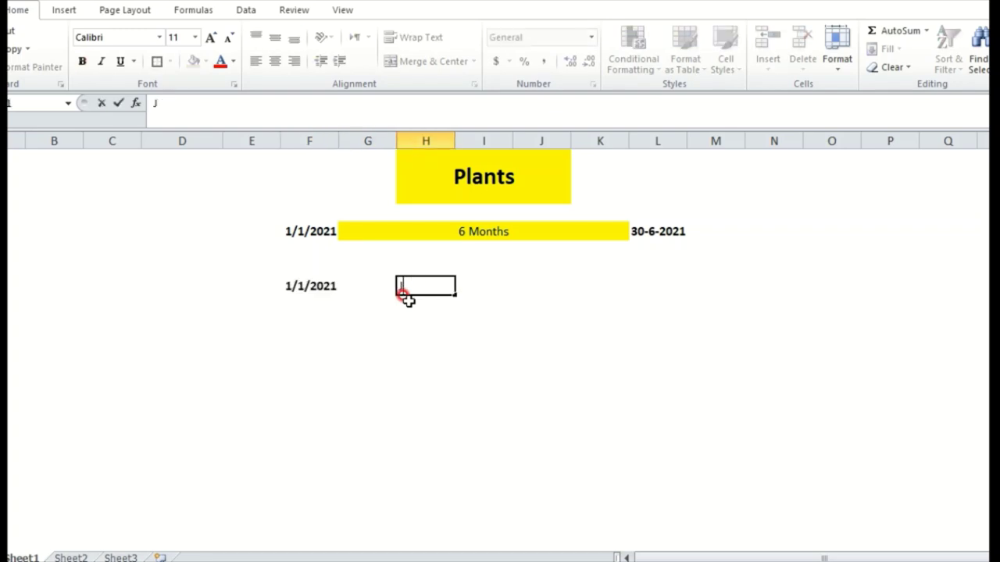
type("SF")
key("BackSpace")
key("BackSpace")
key("BackSpace")
type("SFP")
key("ctrl+Return")
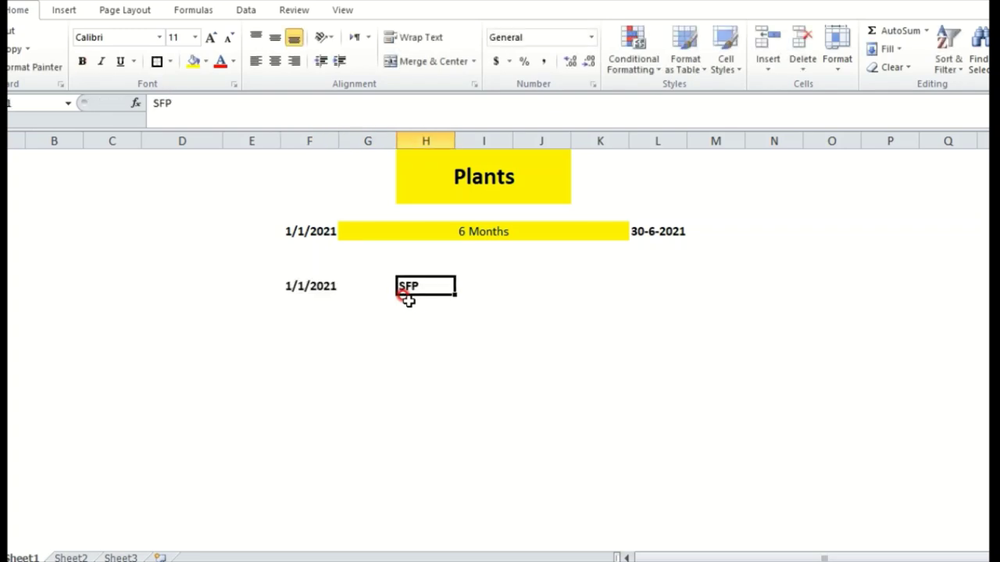
- Enter the subheading "Assets" in H12 under SFP and underline it
key("Down")
type("Asses")
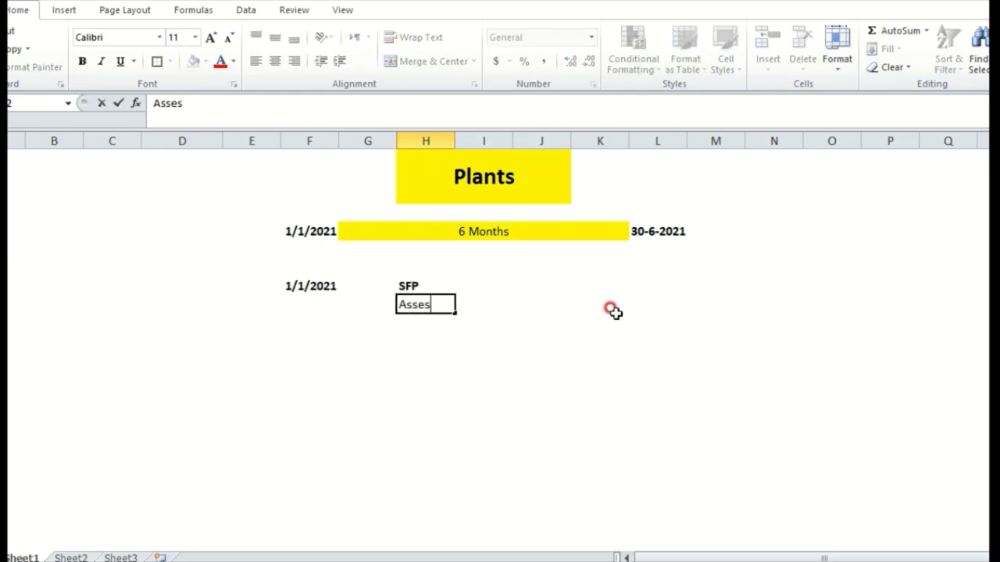
key("BackSpace")
type("ts")
key("Right")
key("Left")
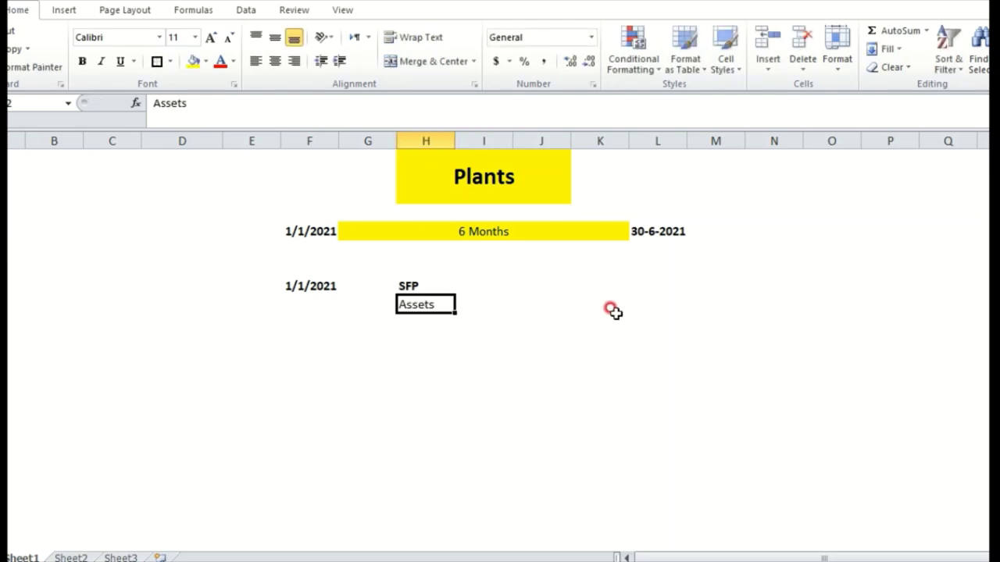
key("ctrl+u")
- Enter "Biological asset" in H13 and calculate its fair value less costs to sell in J13 with =300-20
key("Down")
type("Biol")
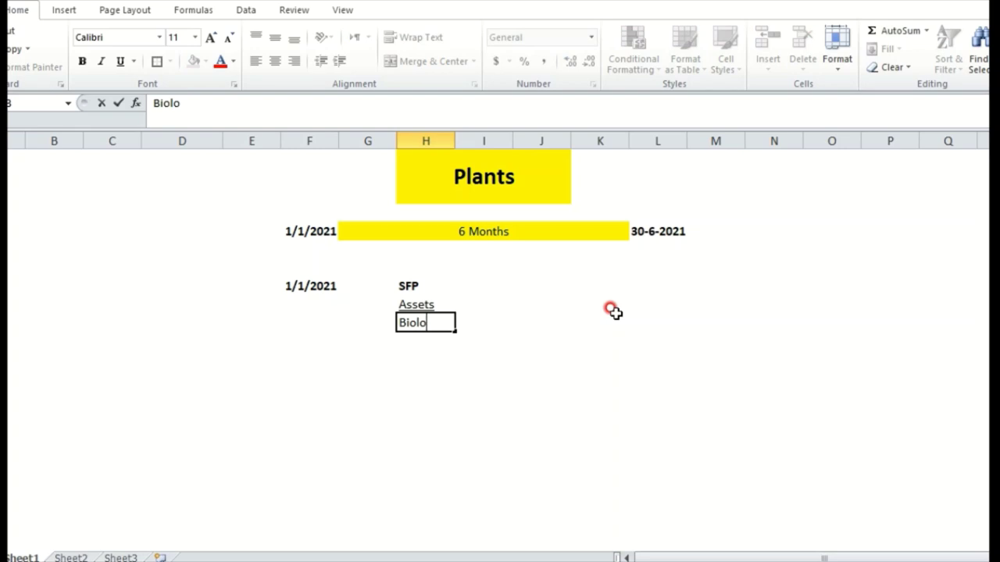
type("ogical asse")
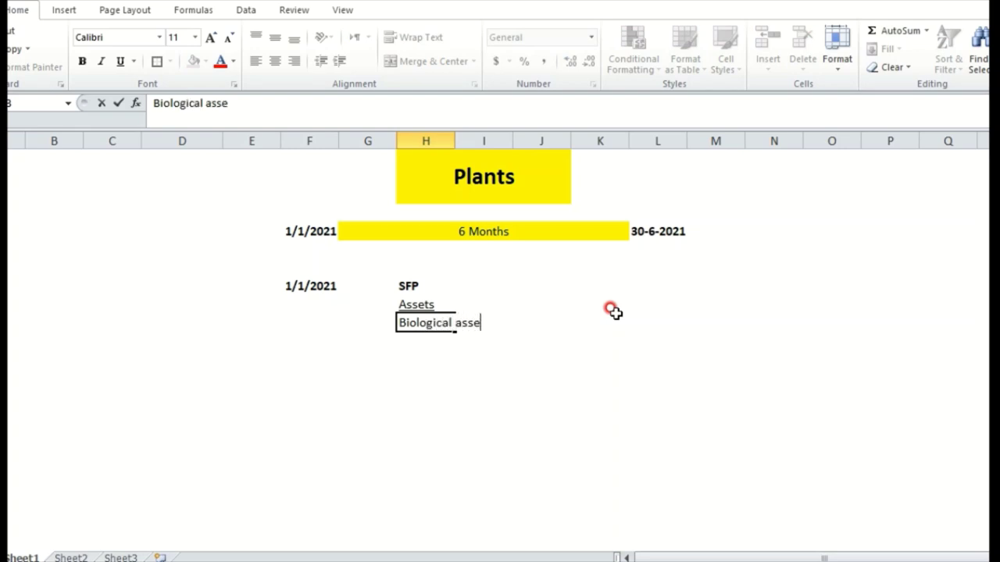
key("Right")
key("Right")
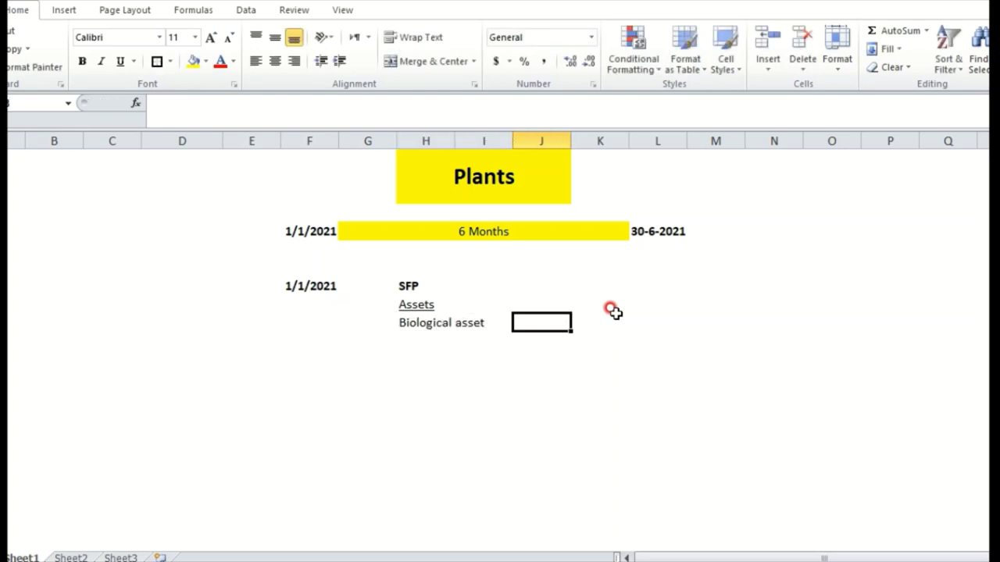
type("=")
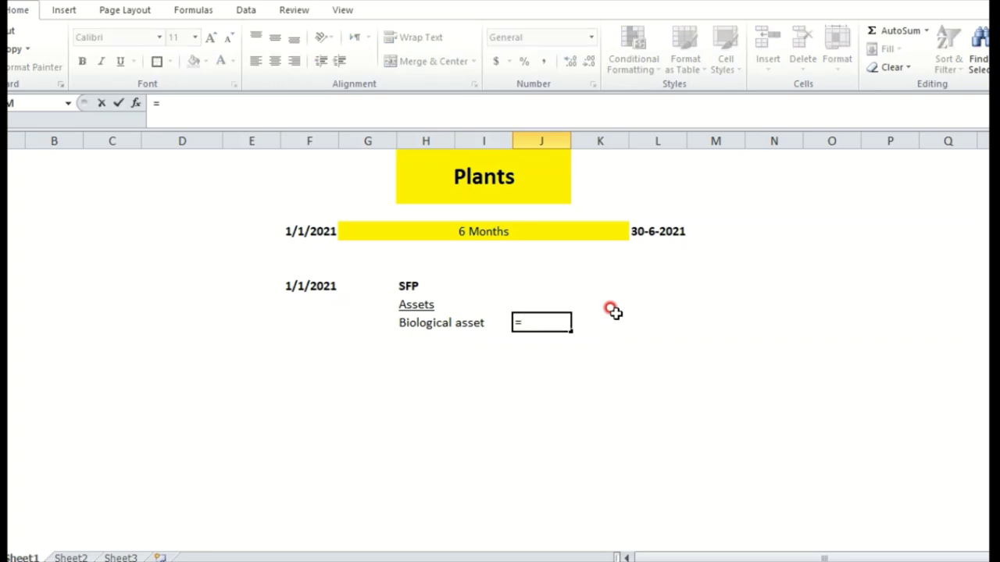
type("300-20")
key("Return")
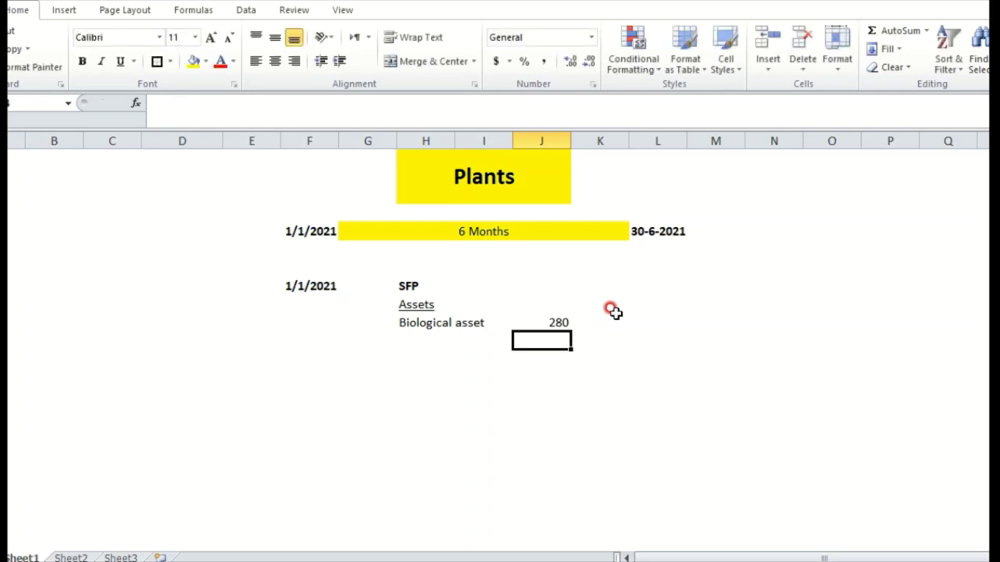
- Review the SFP block in G11:J13, including the biological asset line in row 13
key("Up")
key("shift+Left")
key("shift+Left")
key("shift+Left")
key("shift+Up")
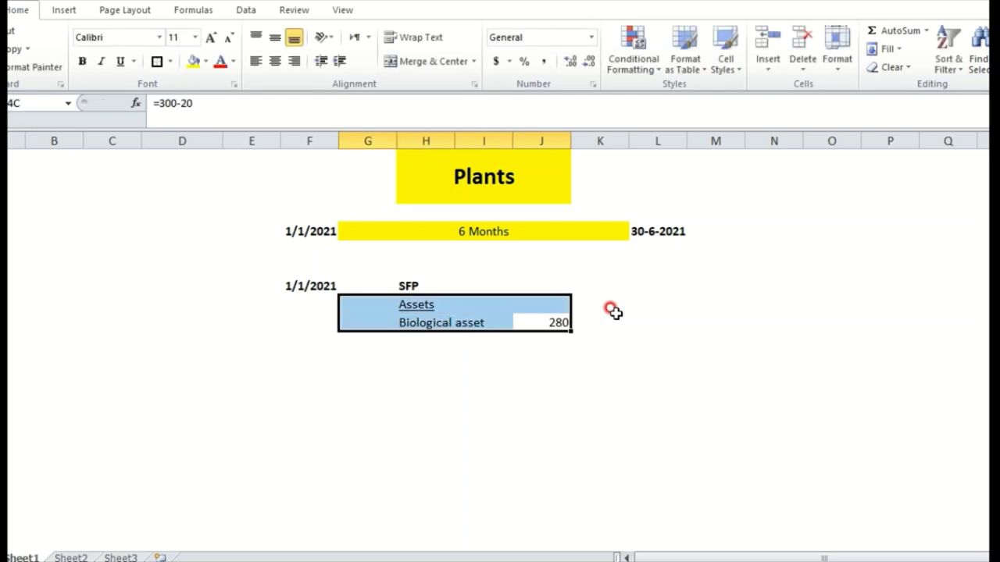
key("shift+Up")
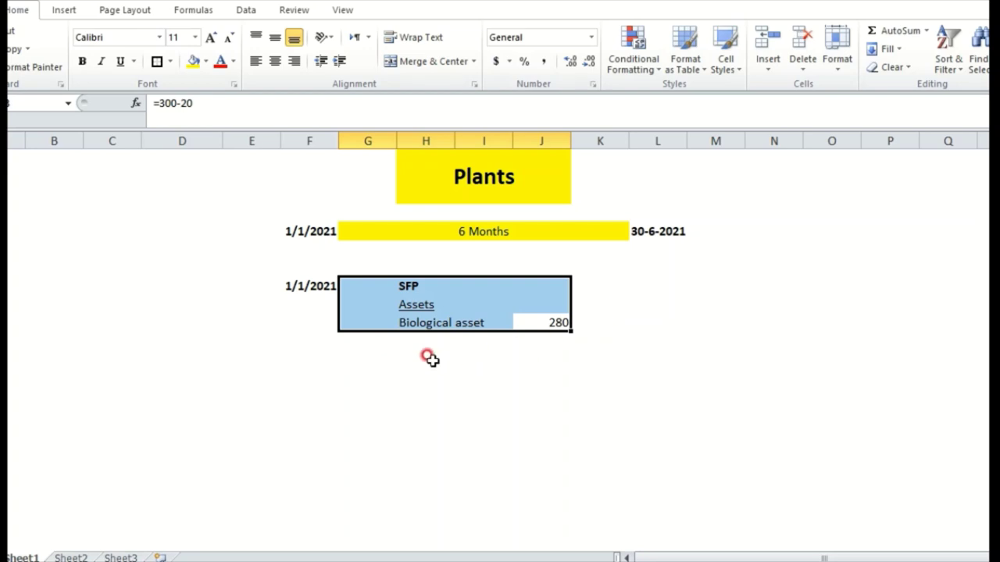
left_click(373, 316)
left_click_drag(377, 318, 625, 304)
left_click_drag(378, 314, 575, 313)
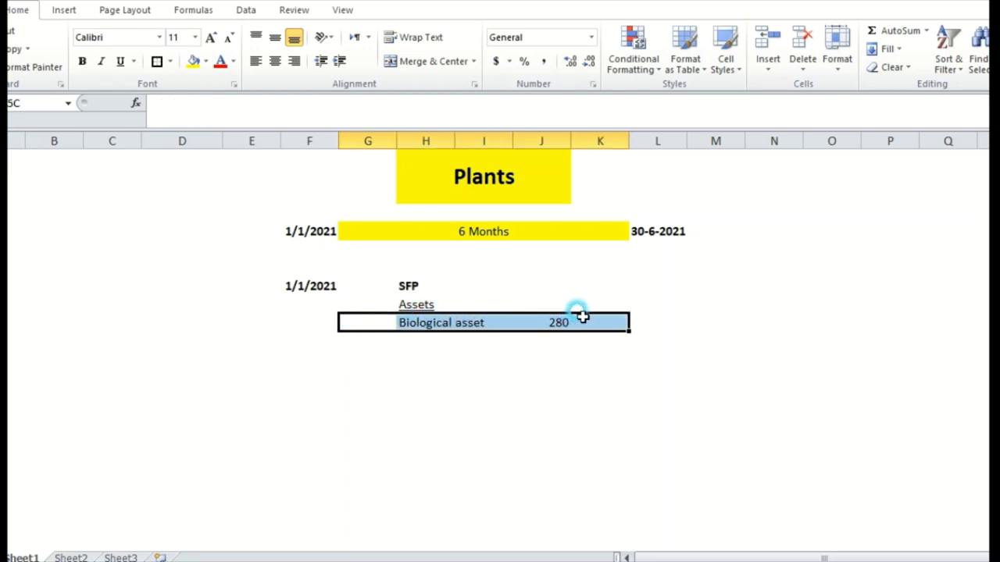
- Copy the date 30-6-2021 from L68 at the end of the timeline into F77 below the SFP block
left_click(664, 226)
key("ctrl+c")
key("Left")
key("Left")
key("Down")
key("Left")
key("Left")
key("Down")
key("Down")
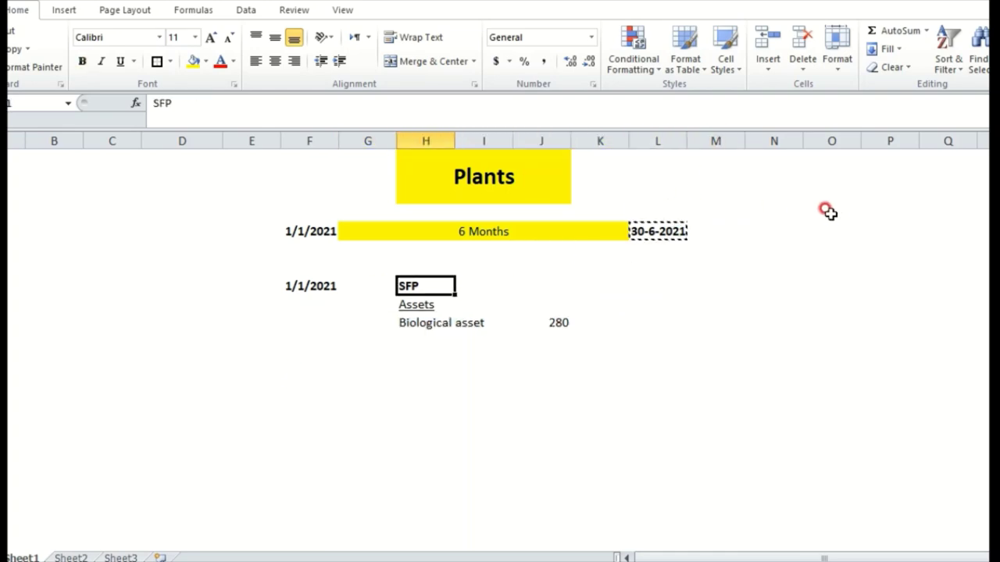
key("Left")
key("Down")
key("Down")
key("Left")
key("Left")
key("Down")
key("Down")
key("Down")
key("Right")
key("Down")
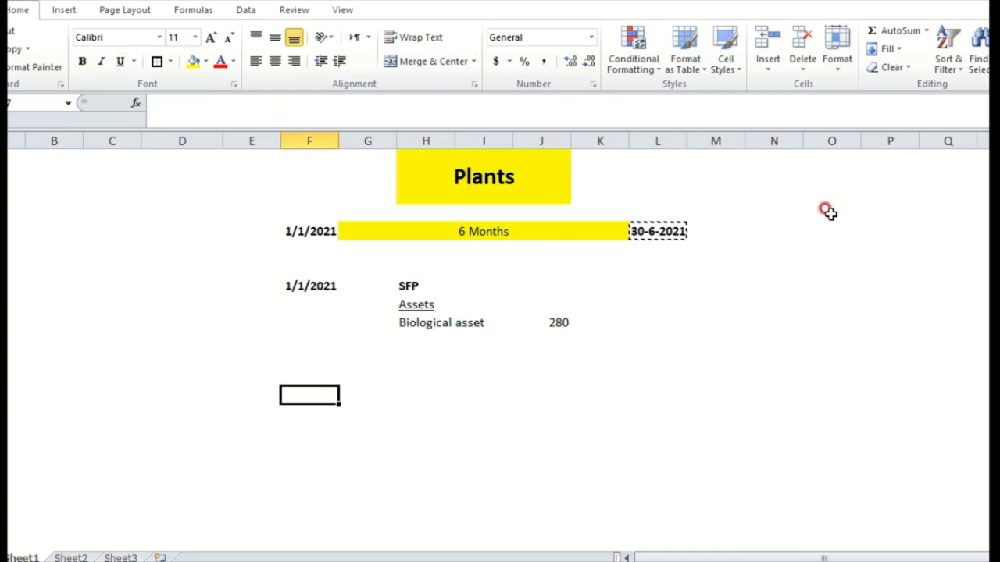
key("Return")
- Switch to the slide show to check the vineyard measurement diagram, and return to the worksheet
key("Right")
key("Right")
left_click_drag(620, 298, 408, 330)
key("alt+Tab")
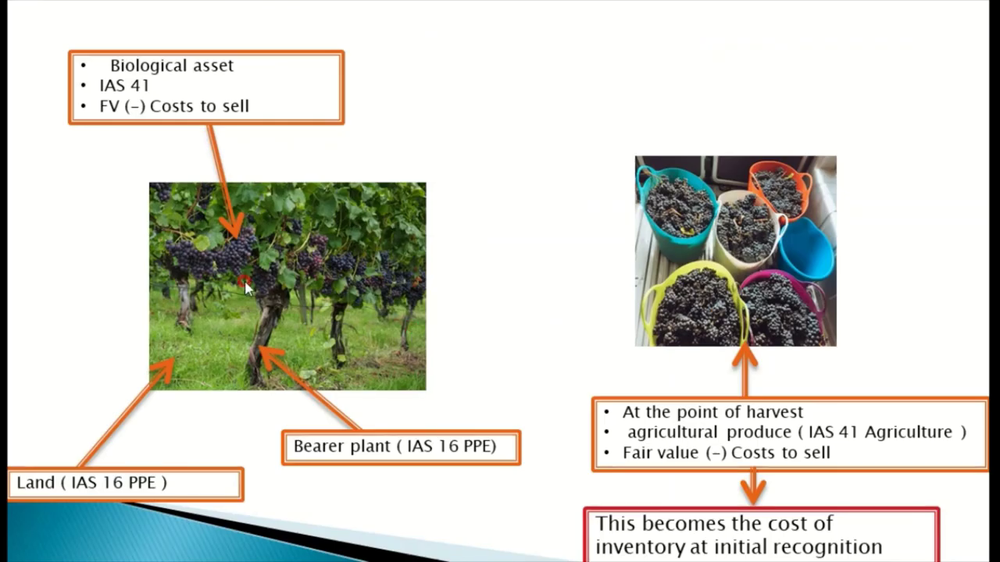
key("alt+Tab")
key("Down")
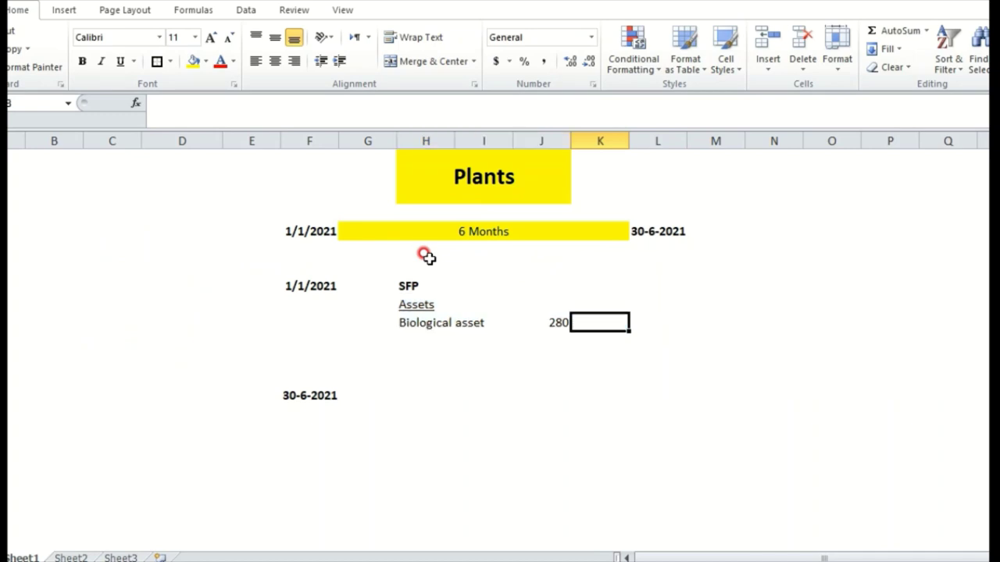
- Enter the label "FV (-) Costs to sell" in H77 beside the 30-6-2021 date
key("Left")
key("Down")
key("Down")
key("Down")
key("Down")
key("Down")
key("Down")
key("Left")
key("Left")
key("Up")
key("Left")
key("Up")
key("Right")
type("FV")
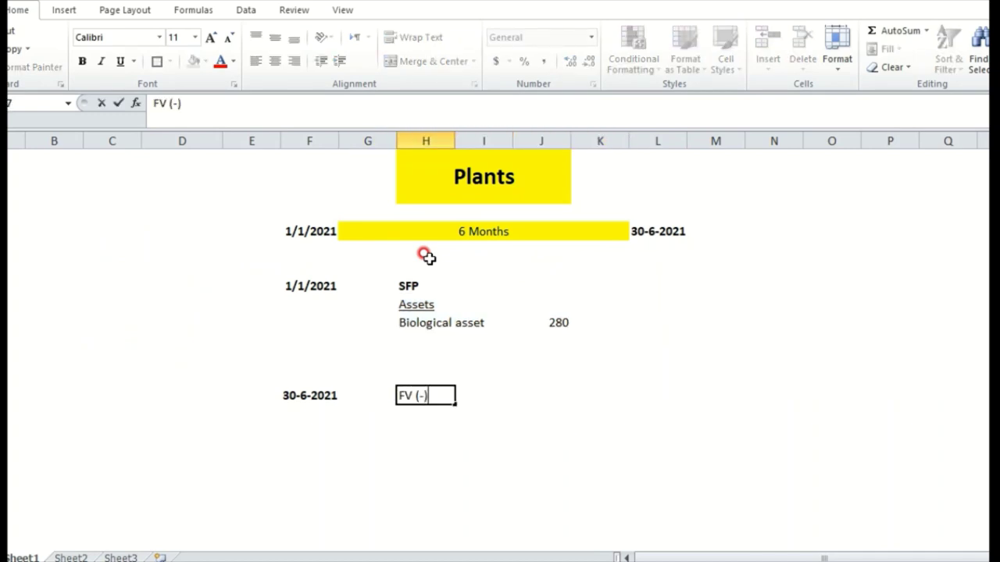
type(" (-) Costs ")
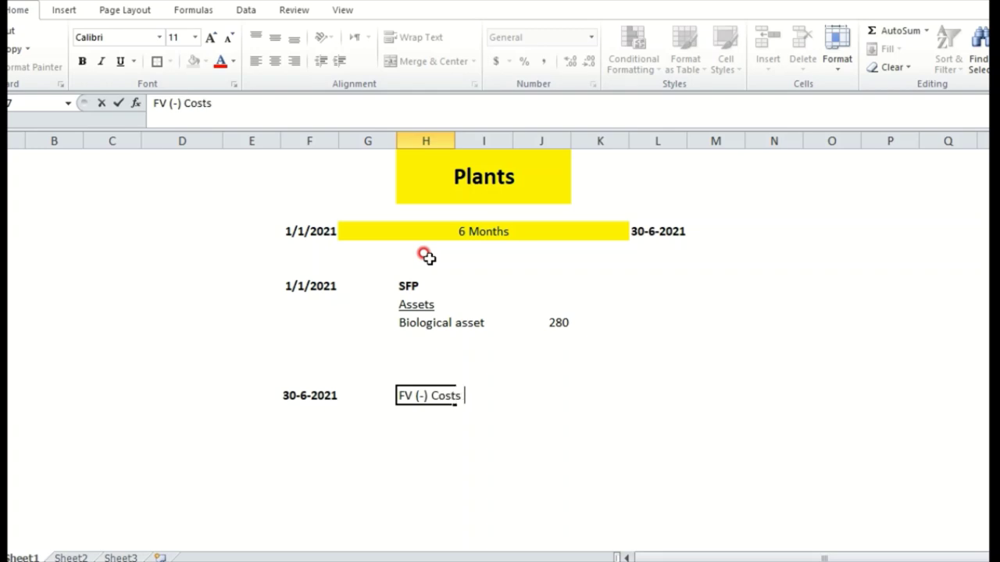
type("to sell")
key("Right")
key("Right")
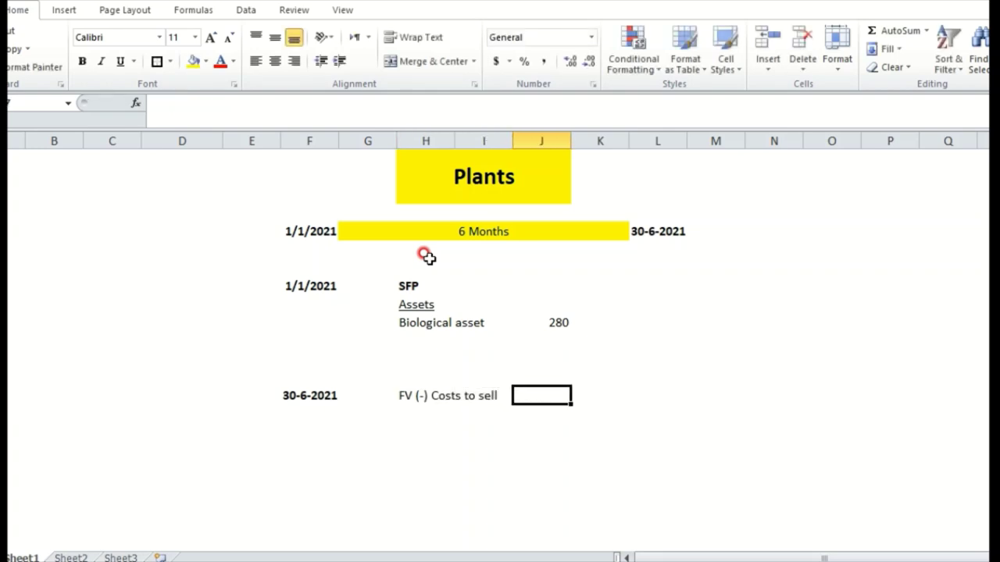
- Calculate the closing fair value less costs to sell in J77 with =2000-20
left_click_drag(324, 287, 299, 378)
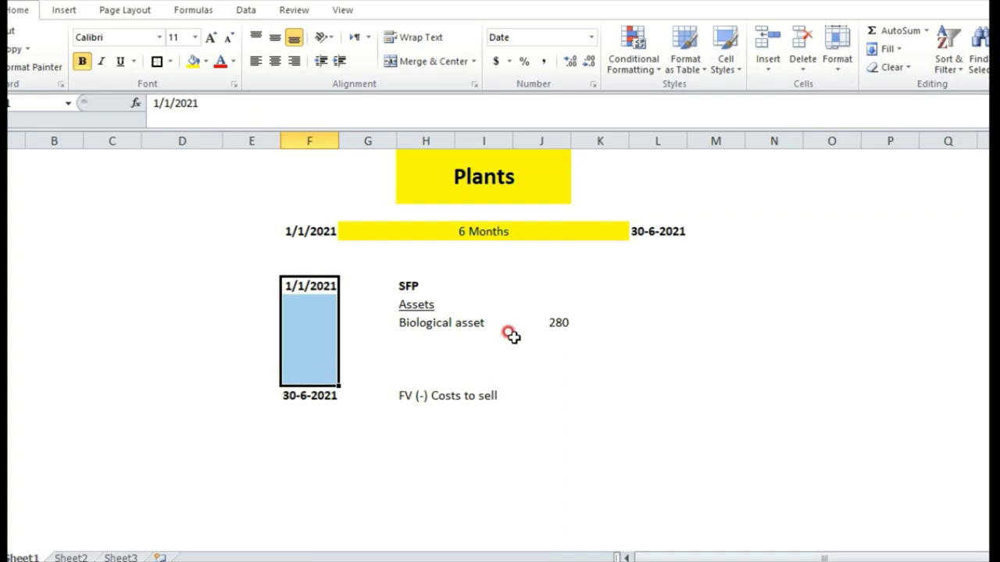
left_click(509, 330)
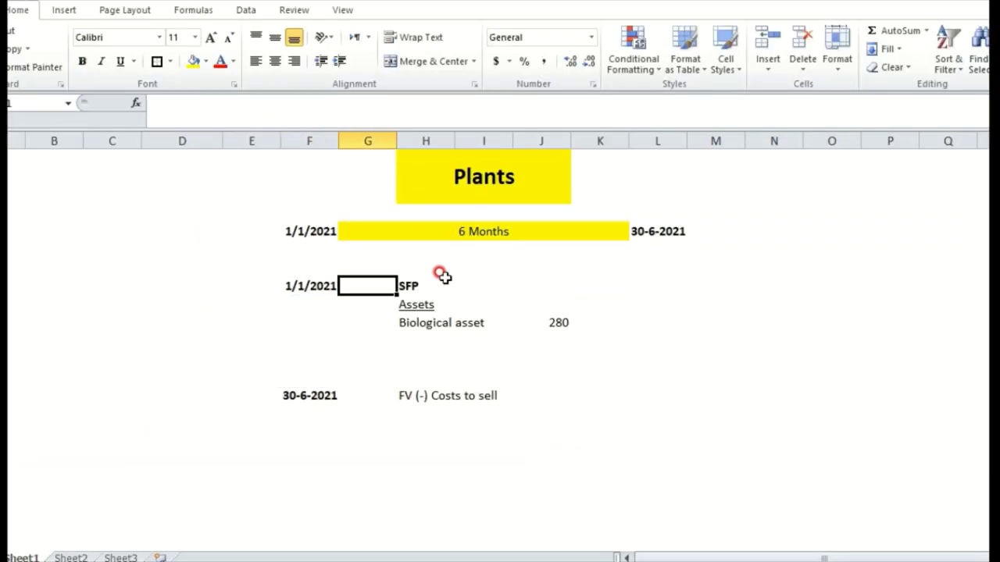
key("Right")
key("Right")
key("Right")
key("Down")
key("Down")
key("Down")
key("Down")
key("Down")
key("Down")
type("=")
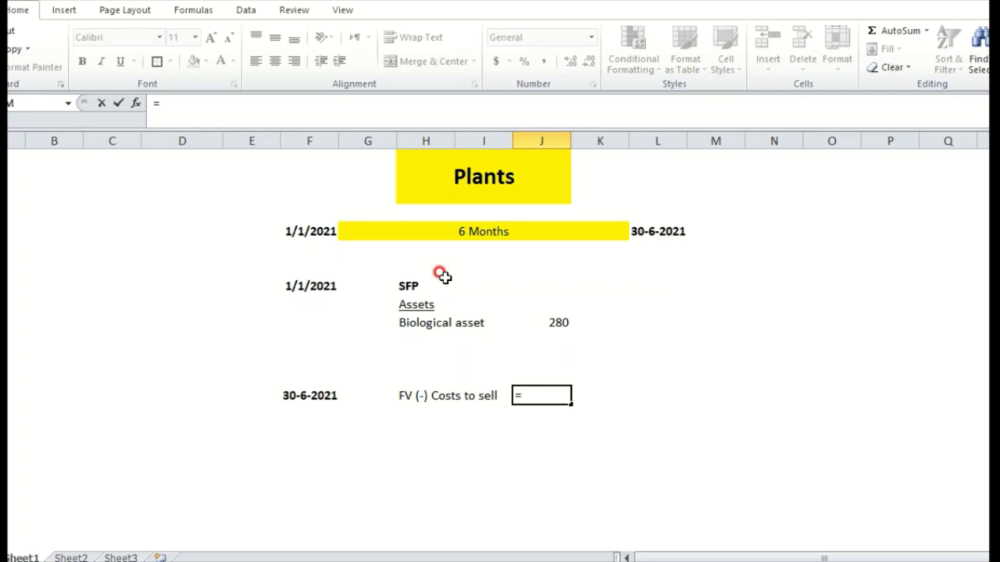
type("2000-")
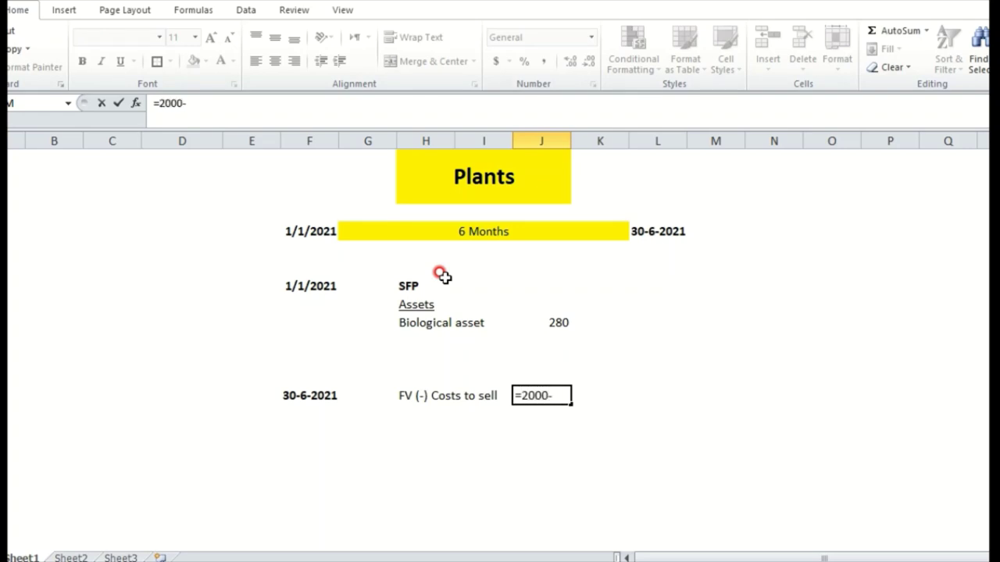
type("20")
key("Return")
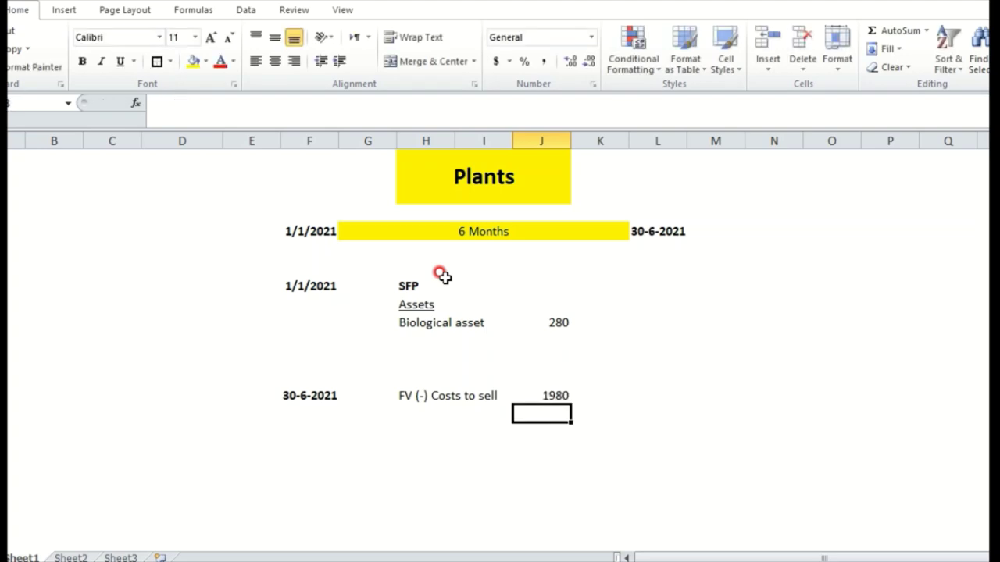
- Compare the fair value line in row 77 with the opening biological asset line in row 73
key("Up")
key("Right")
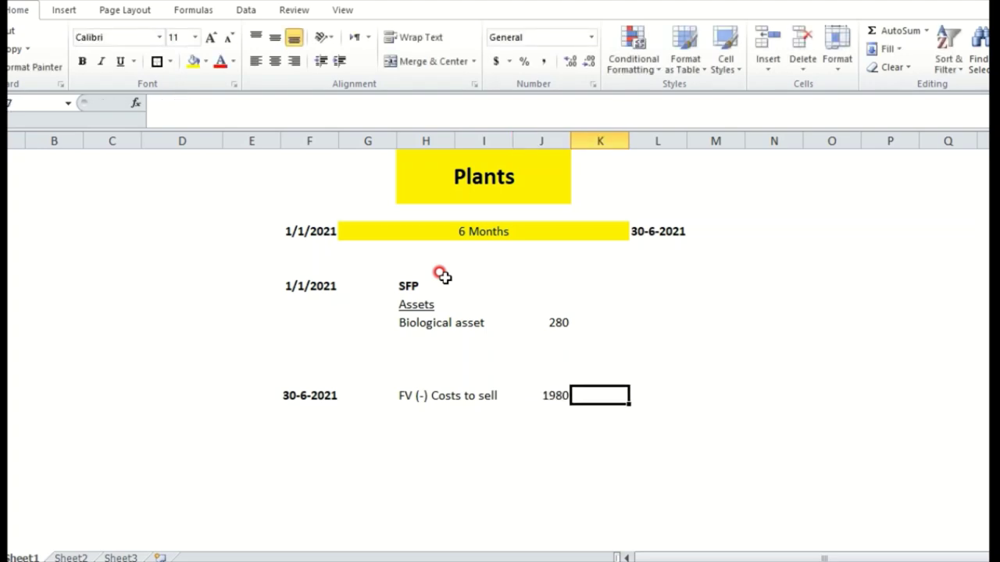
key("shift+Left")
key("shift+Left")
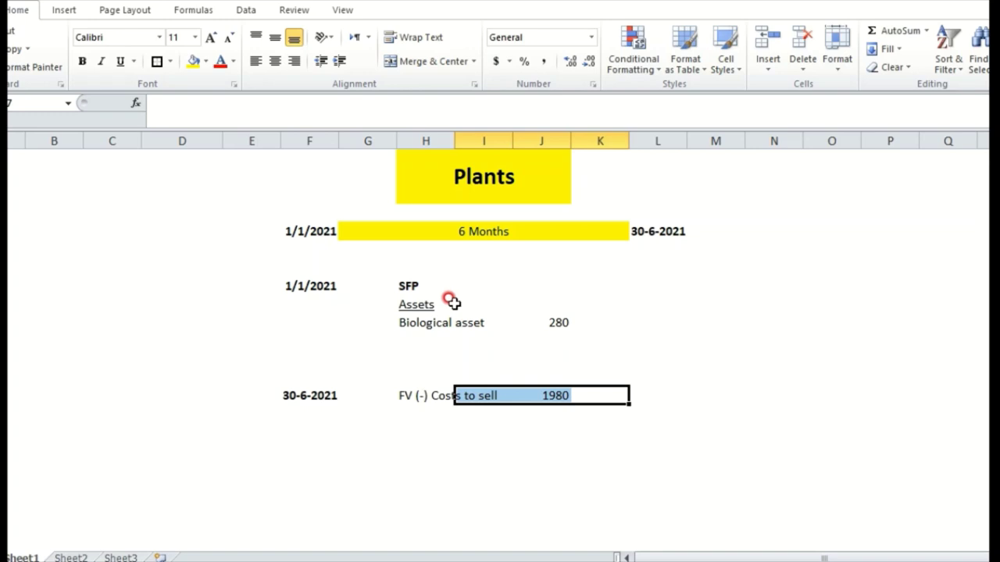
left_click(408, 323)
left_click_drag(407, 323, 520, 320)
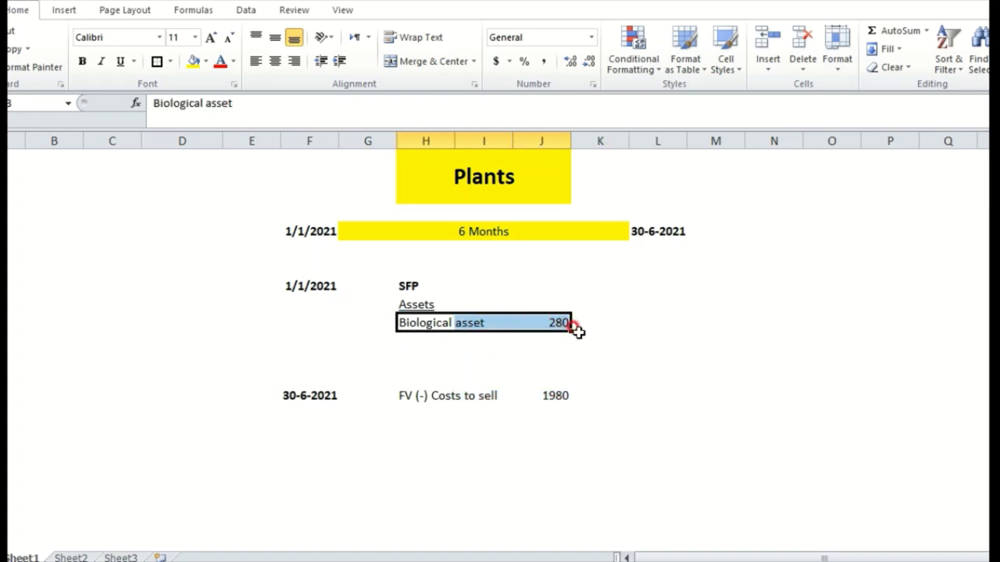
- Start the journal entry in row 79 with "Dr." in G79 and "Biological asset" in H79
left_click(437, 429)
key("Down")
key("Up")
key("Left")
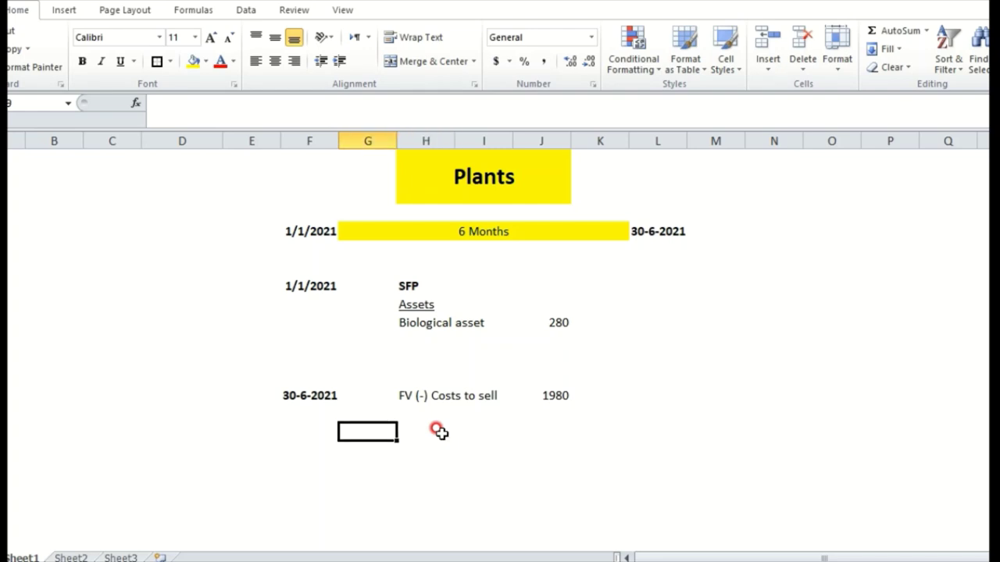
type("Dr.")
left_click(437, 429)
type("Biolgoi")
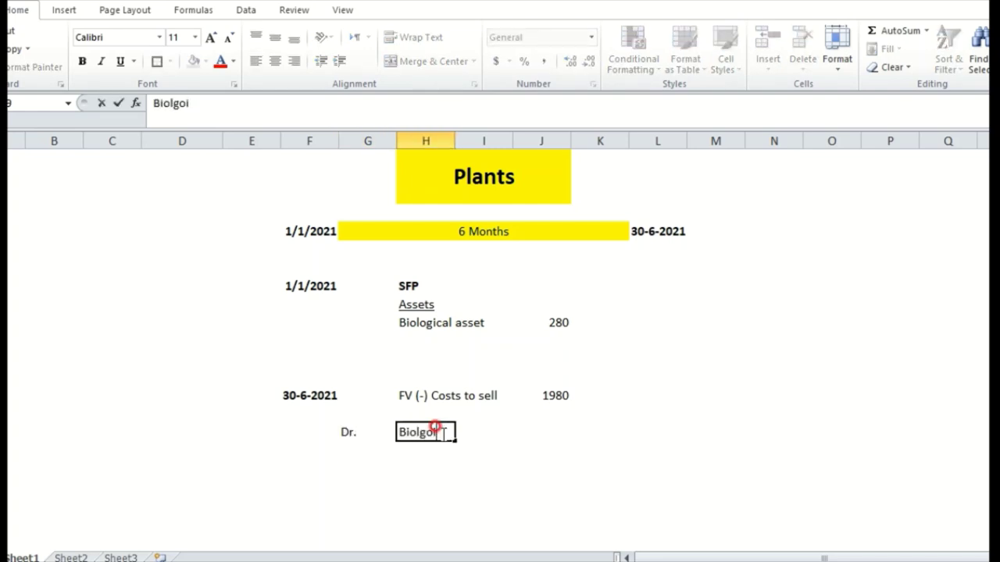
type("c")
key("BackSpace")
key("BackSpace")
key("BackSpace")
key("BackSpace")
type("ogicla")
key("BackSpace")
key("BackSpace")
type("al")
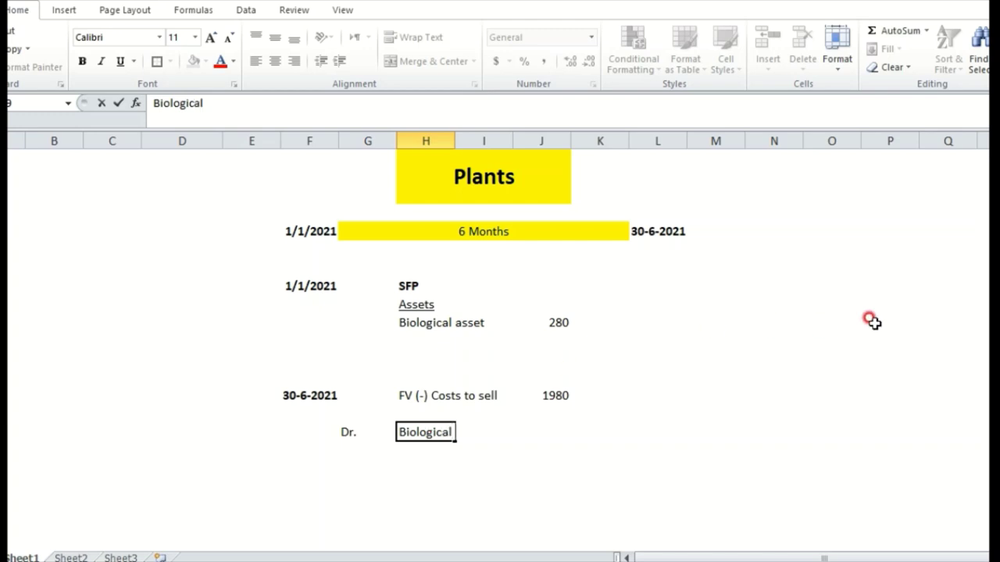
type(" asset")
key("Tab")
key("Tab")
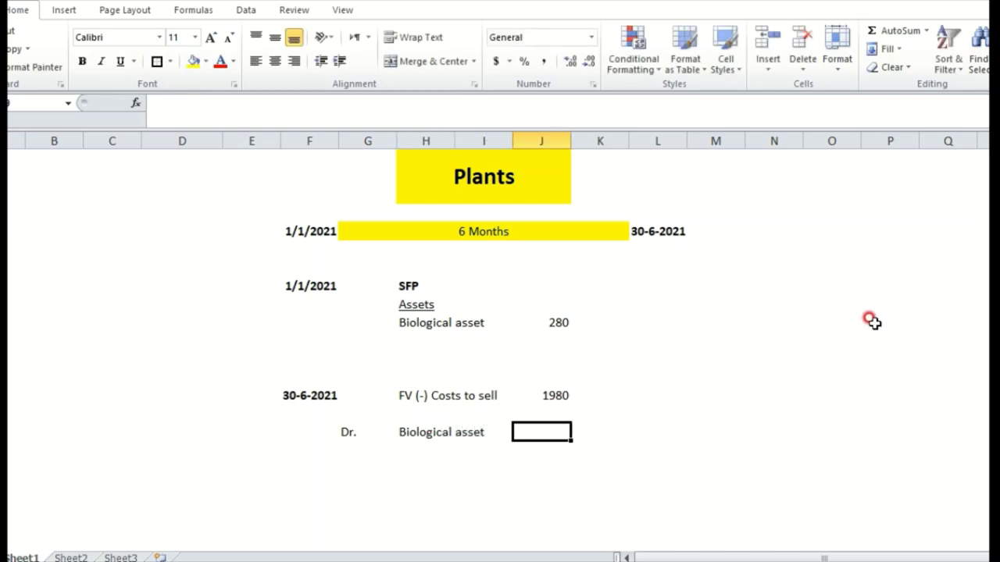
- Calculate the debit amount in J79 as closing less opening fair value with =J77-J73
type("=")
key("Up")
key("Up")
type("-")
key("Up")
key("Up")
key("Up")
key("Up")
key("Up")
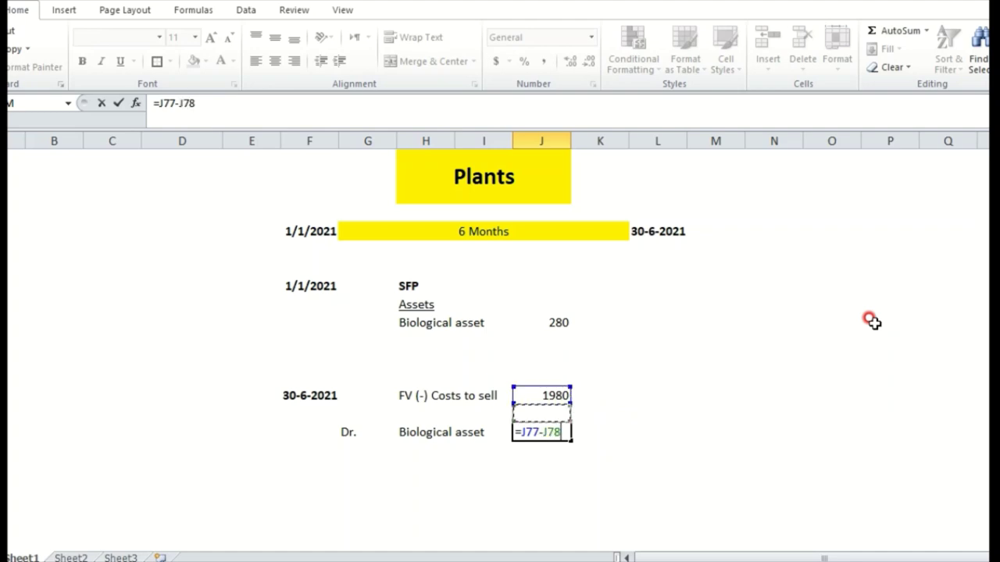
key("Up")
key("Return")
- Enter the credit line with "Cr." in H80, "Gain P/L" in I80 and the amount =J79 in K80
key("Left")
key("Left")
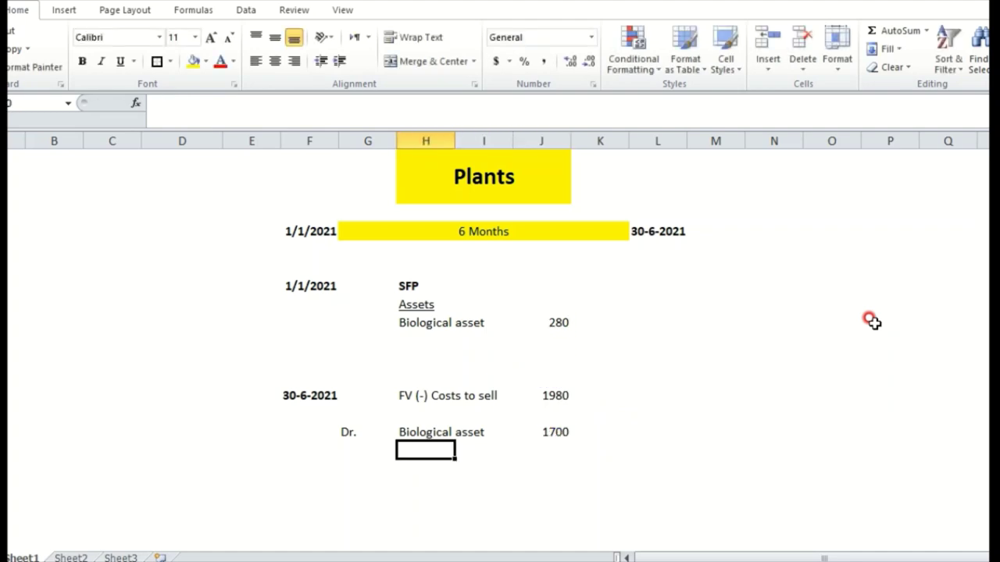
type("Cr.")
key("Tab")
type("Gai")
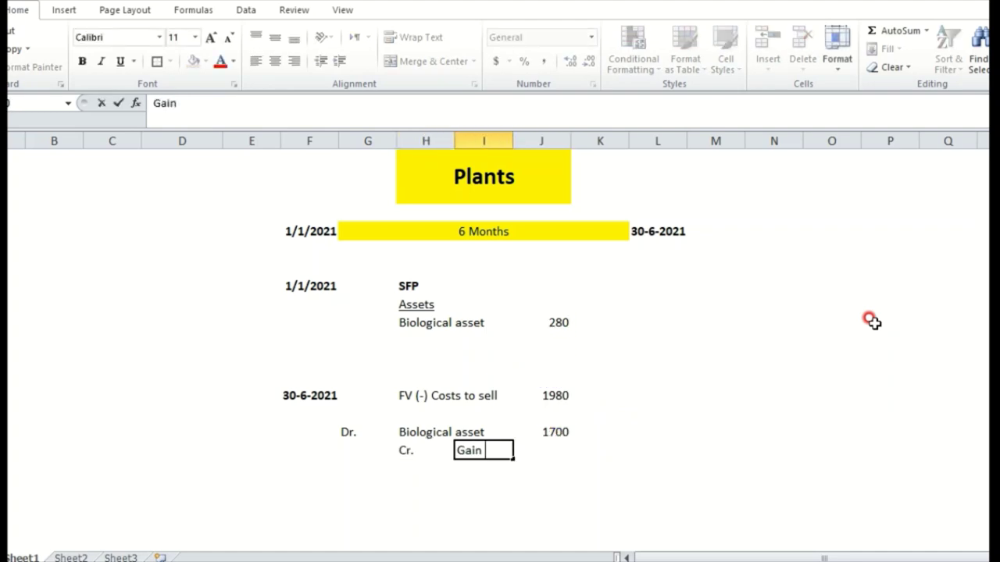
key("Tab")
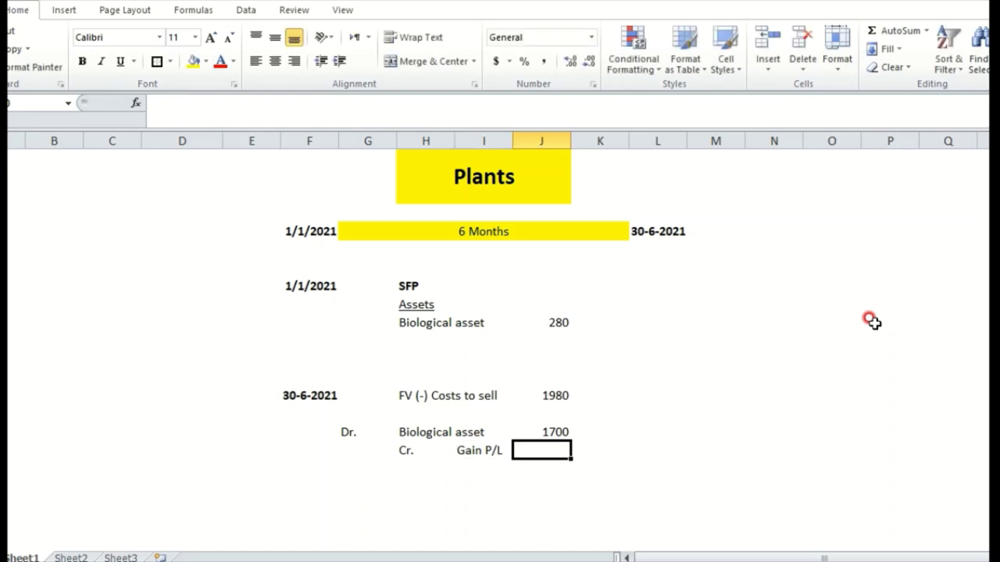
key("Tab")
type("=")
key("Up")
key("Return")
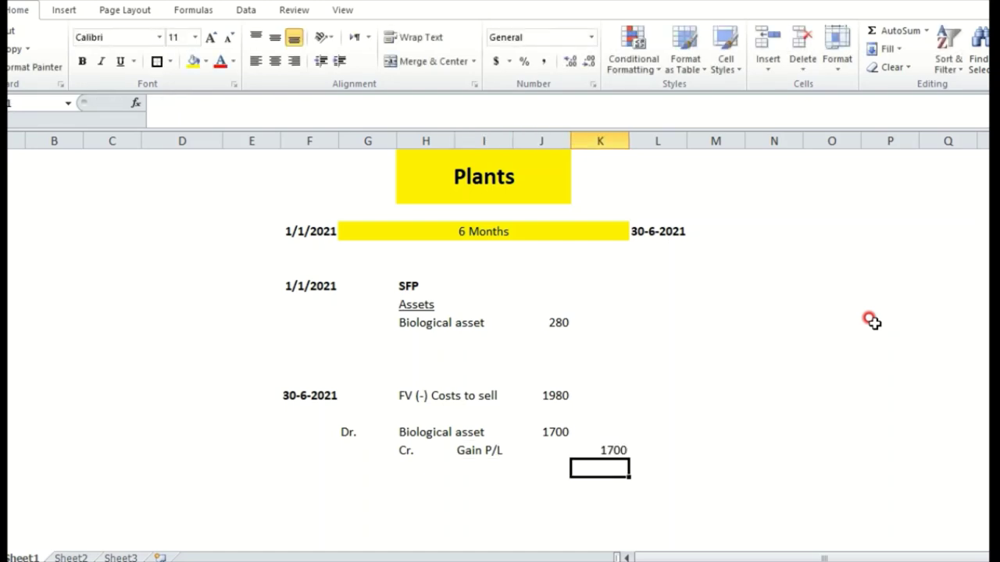
- Outline the journal entry in G79:K80 with a border
key("Up")
key("shift+Left")
key("shift+Left")
key("shift+Left")
key("shift+Left")
key("shift+Up")
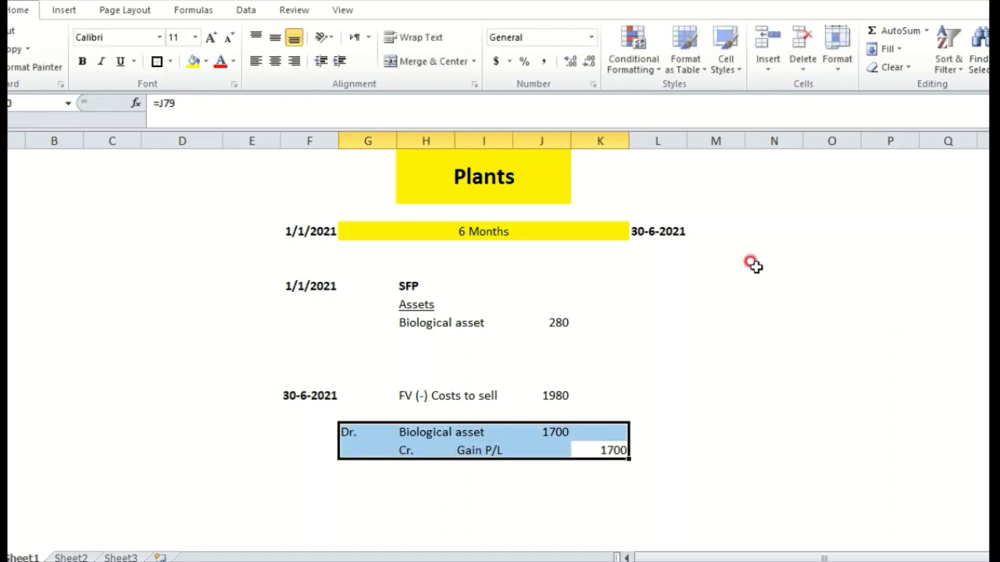
left_click(156, 61)
- Copy the SFP, Assets and Biological asset labels from H71:H73 to H82:H84 below the journal entry
key("Down")
key("Left")
key("Left")
key("Left")
key("Left")
key("Up")
key("Up")
key("Up")
key("Up")
key("Up")
key("Right")
key("Up")
key("Up")
key("Up")
key("Up")
key("Up")
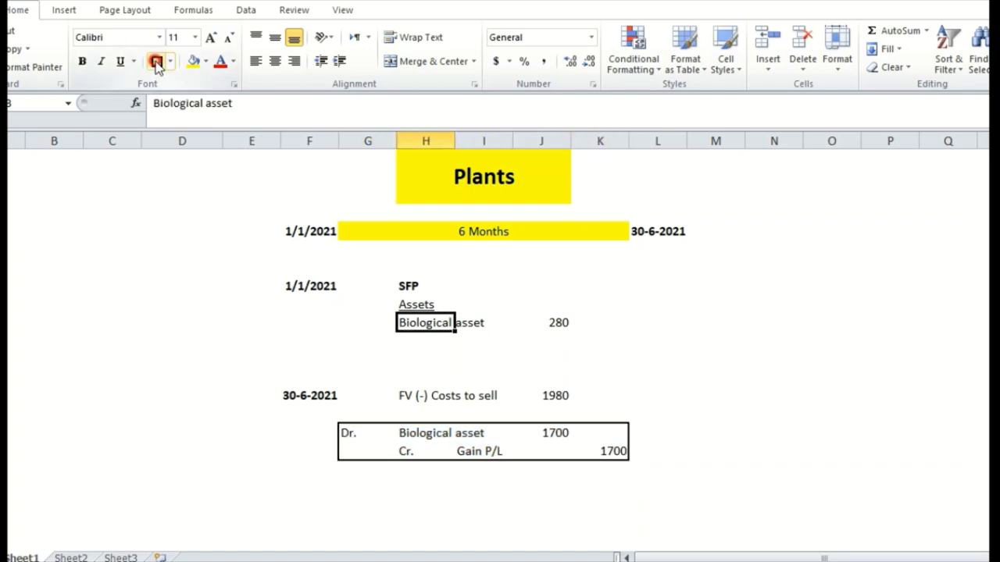
key("shift+Down")
key("shift+Down")
key("ctrl+c")
key("Down")
key("Down")
key("Down")
key("Down")
key("Down")
key("Down")
key("Down")
key("Down")
key("Down")
key("Down")
key("Down")
key("Down")
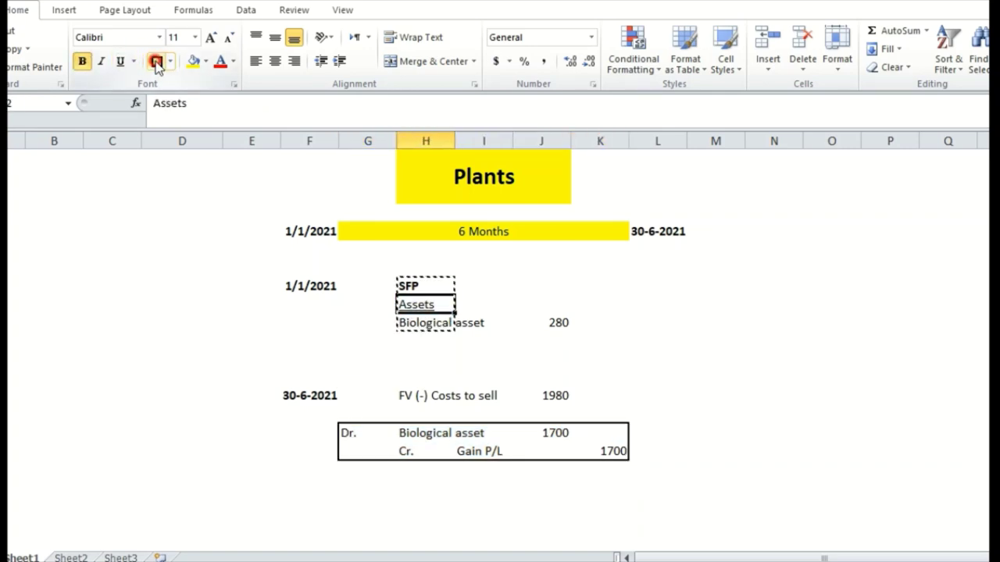
key("Up")
key("ctrl+v")
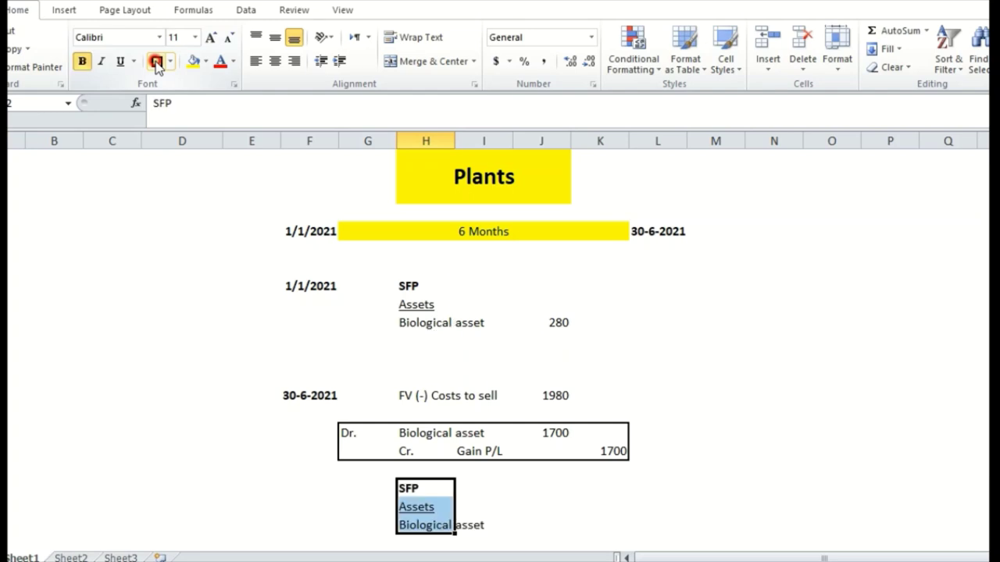
- Calculate the closing biological asset balance in J84 as the opening balance plus the gain with =J73+J79
key("Down")
key("Down")
key("Right")
key("Right")
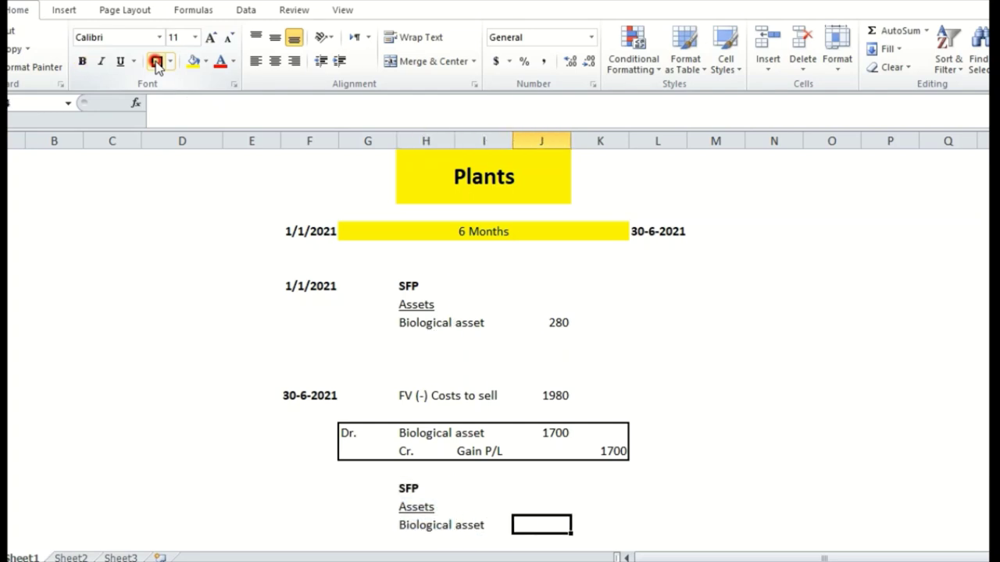
type("=")
key("Up")
key("Up")
key("Up")
key("Up")
key("Up")
key("Up")
key("Up")
key("Up")
key("Up")
key("Up")
key("Up")
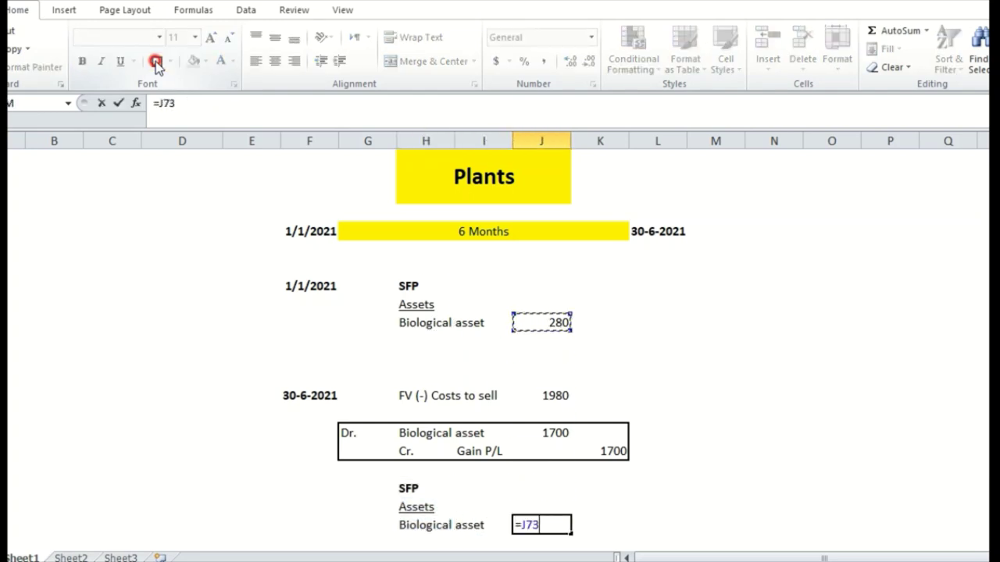
type("+")
key("Up")
key("Up")
key("Up")
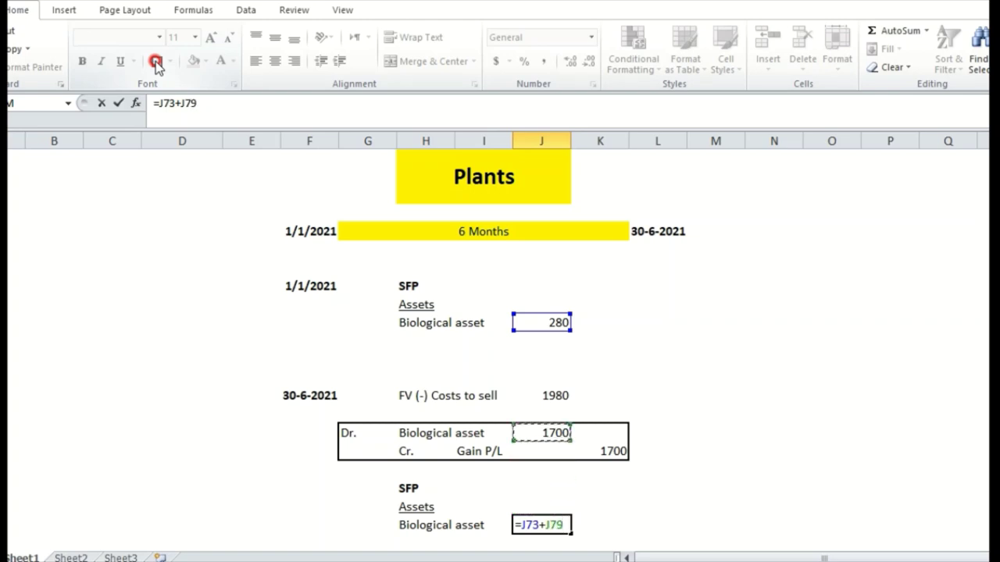
key("ctrl+Return")
key("shift+Left")
key("shift+Left")
key("shift+Up")
key("shift+Up")
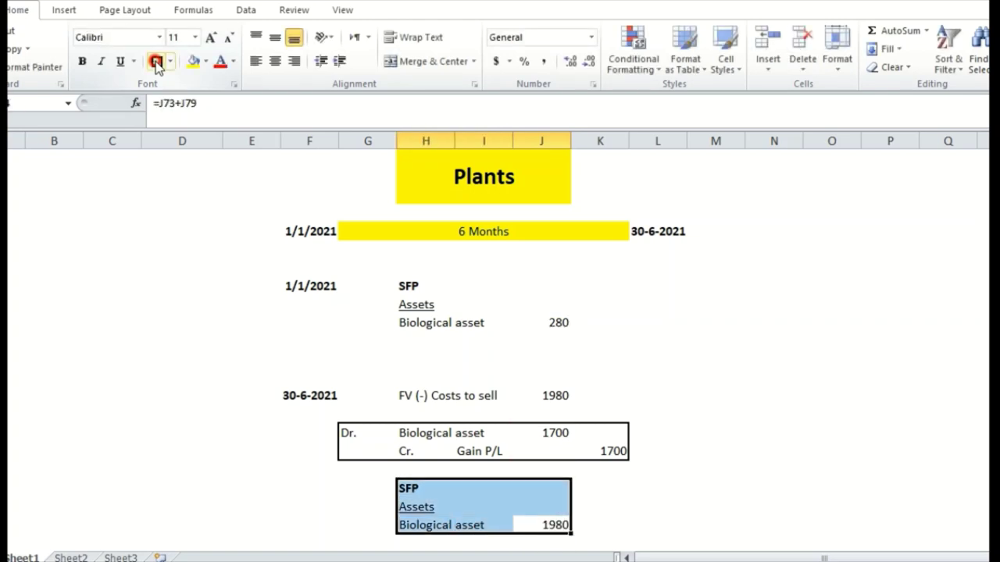
left_click_drag(598, 393, 285, 385)
left_click_drag(598, 524, 396, 507)
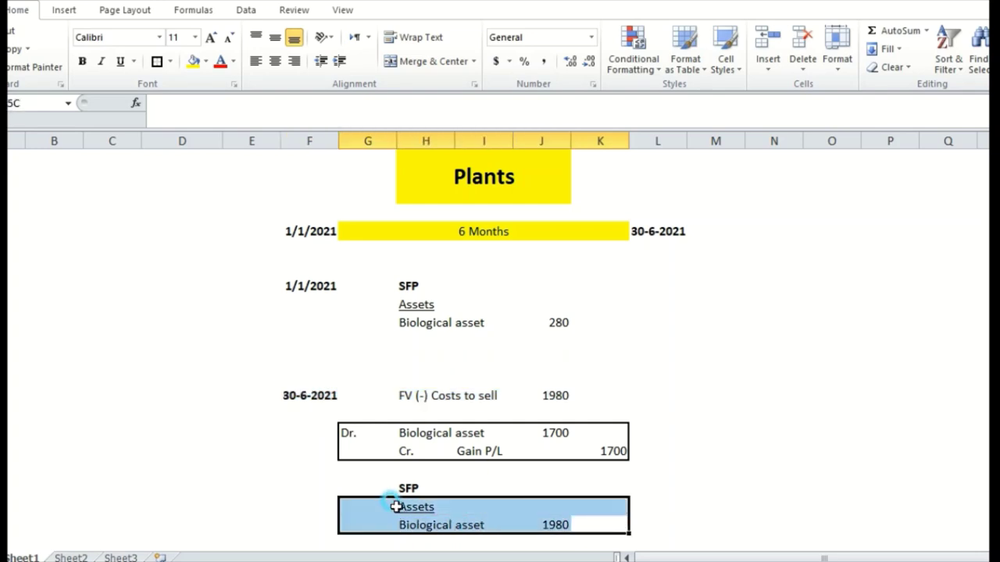
left_click_drag(406, 451, 366, 451)
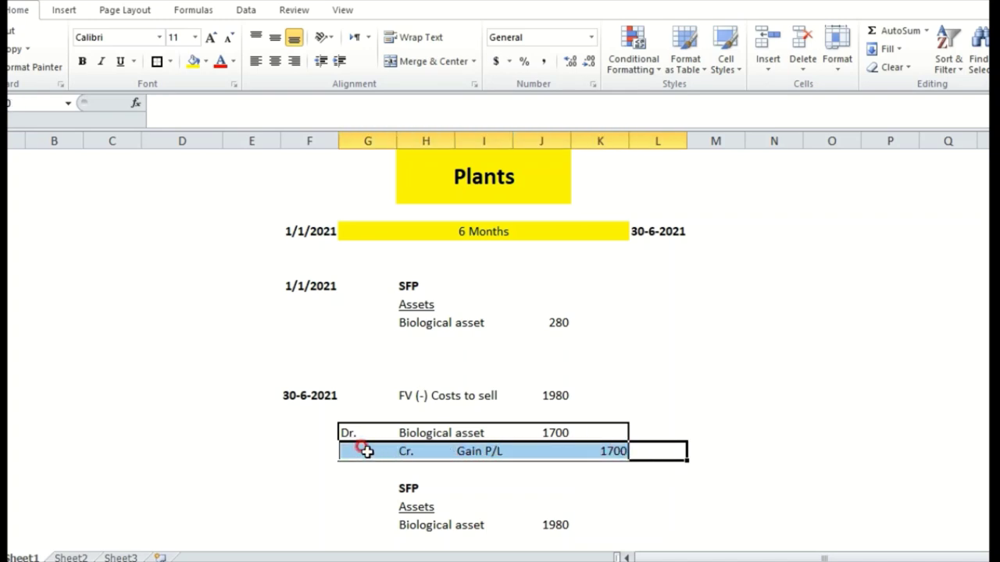
- Enter the harvest date 20-7-2021 in F87 below the closing SFP and make it bold
key("Down")
key("Down")
key("Down")
key("Down")
key("Down")
key("Down")
key("Down")
key("Down")
key("Down")
key("Down")
key("Down")
key("Up")
key("Up")
key("Up")
key("Left")
key("Left")
key("Left")
key("Left")
key("Left")
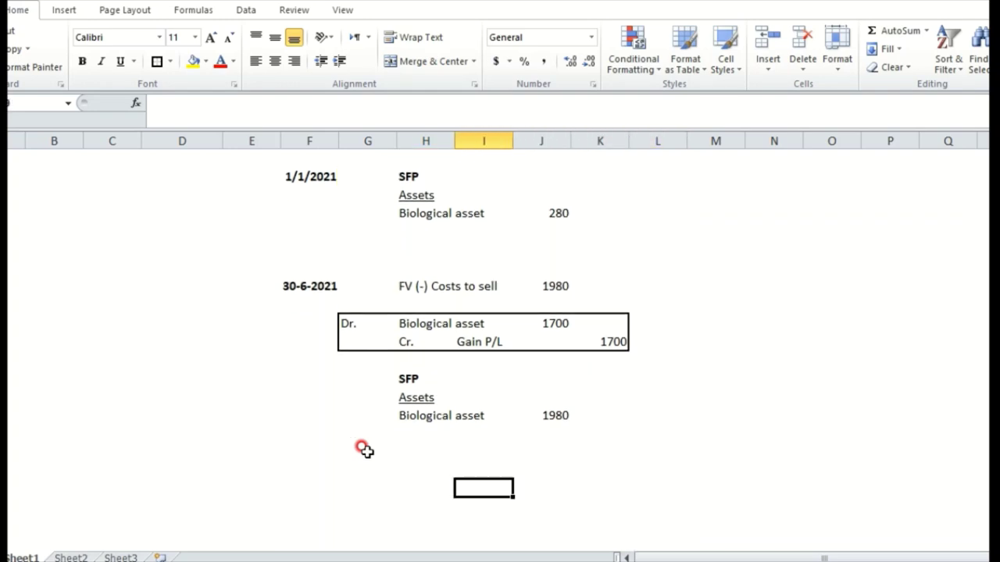
key("alt+Tab")
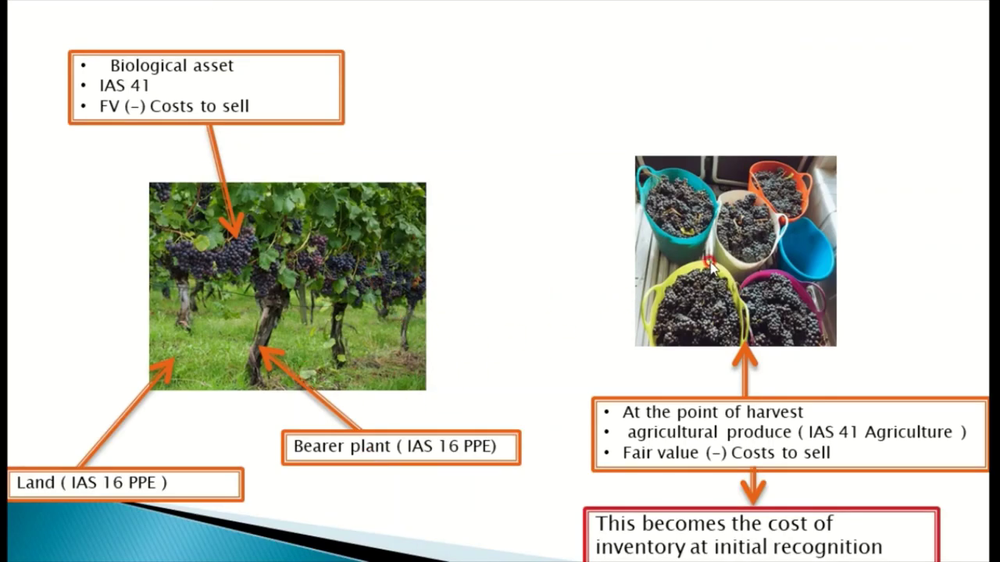
key("alt+Tab")
key("Up")
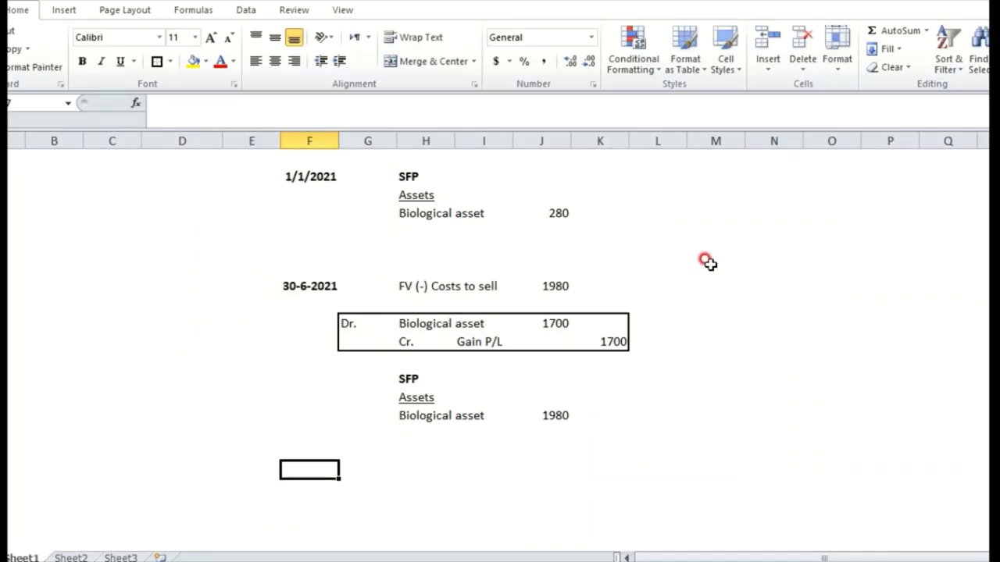
type("20-7-")
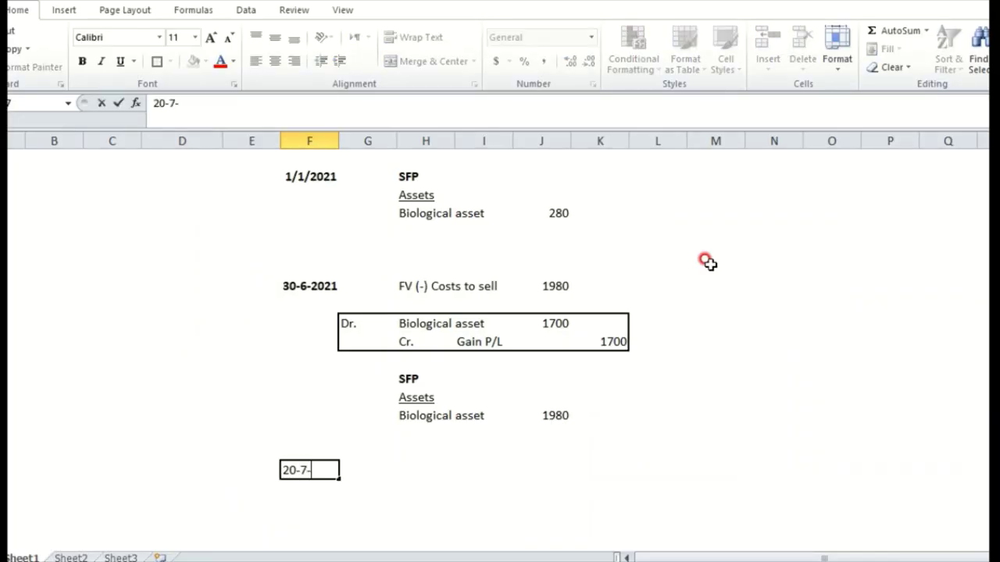
type("2021")
key("Return")
key("Up")
key("ctrl+b")
key("Right")
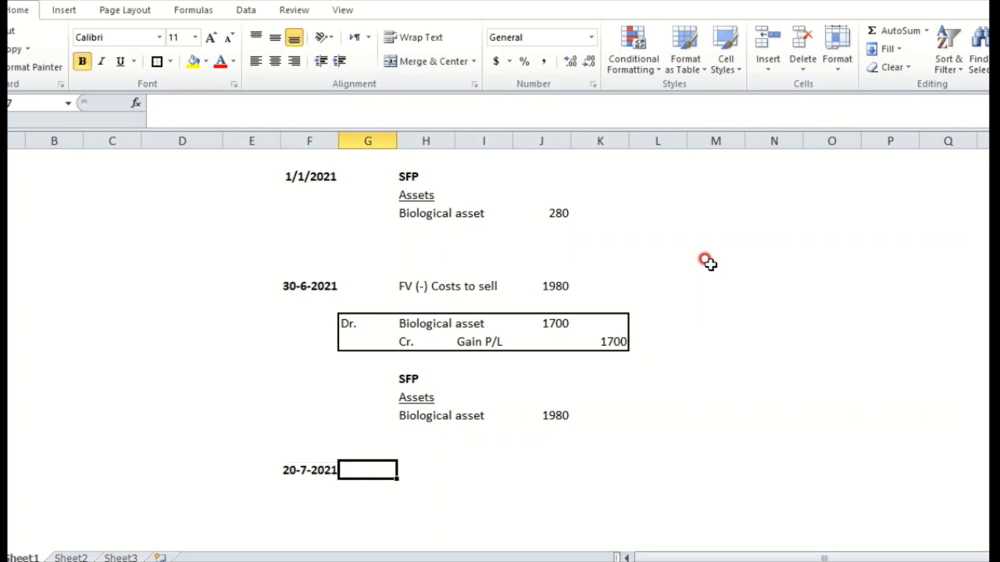
- Label the 20-7-2021 row with "Harvest" in G87 and "Agricultural produce" in I87
key("Right")
key("Left")
type("Harvest")
key("Tab")
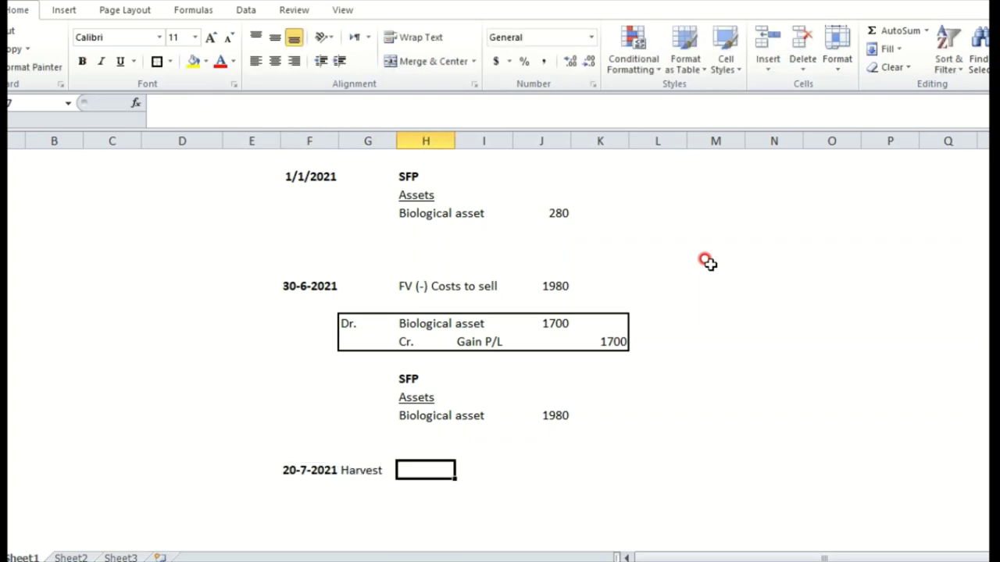
key("Tab")
key("alt+Tab")
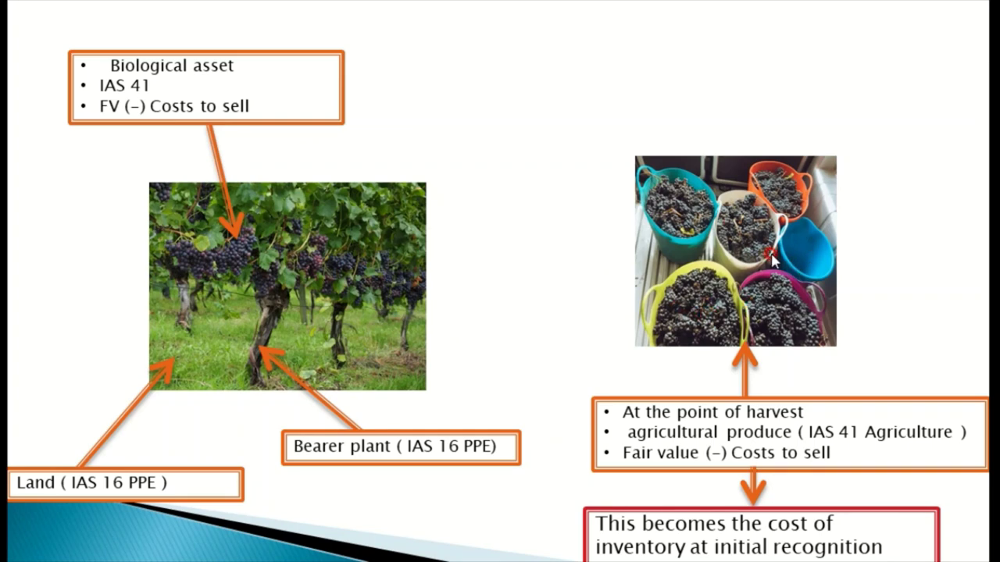
key("alt+Tab")
type("A")
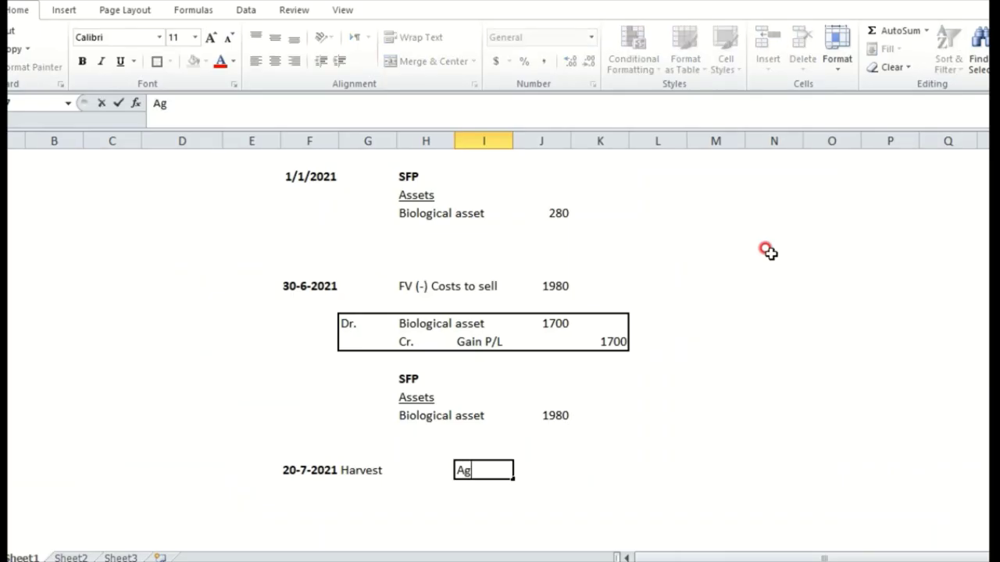
type("gricultural p")
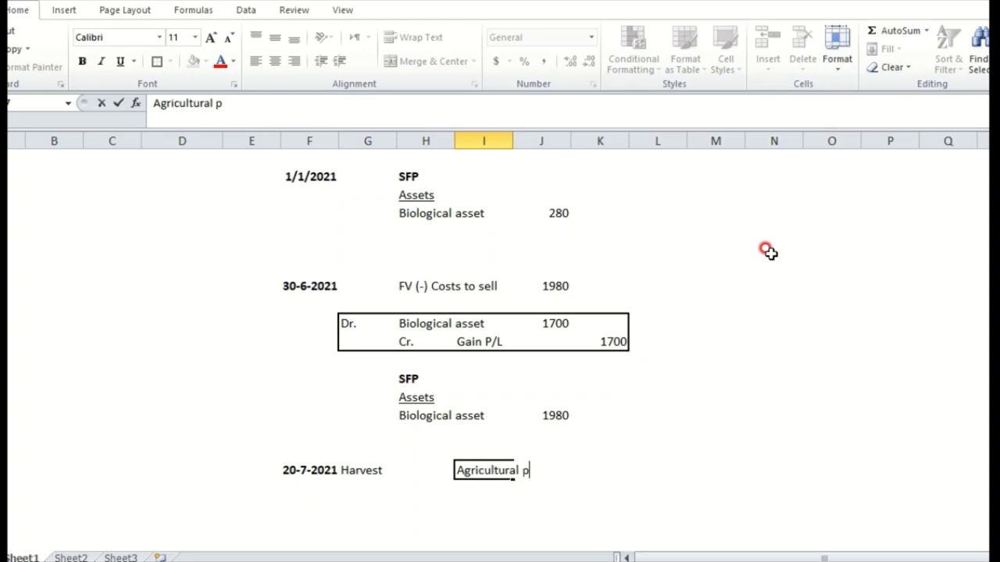
type("roduce")
key("Return")
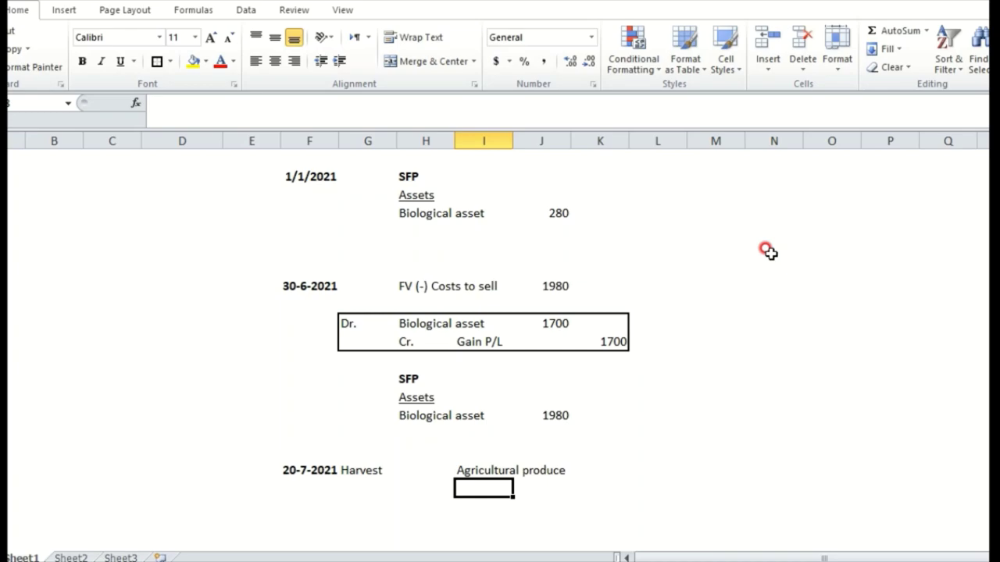
- Enter "FV (-) Costs to sell" in I88 and calculate its amount in K88 with =3000-20
key("alt+Tab")
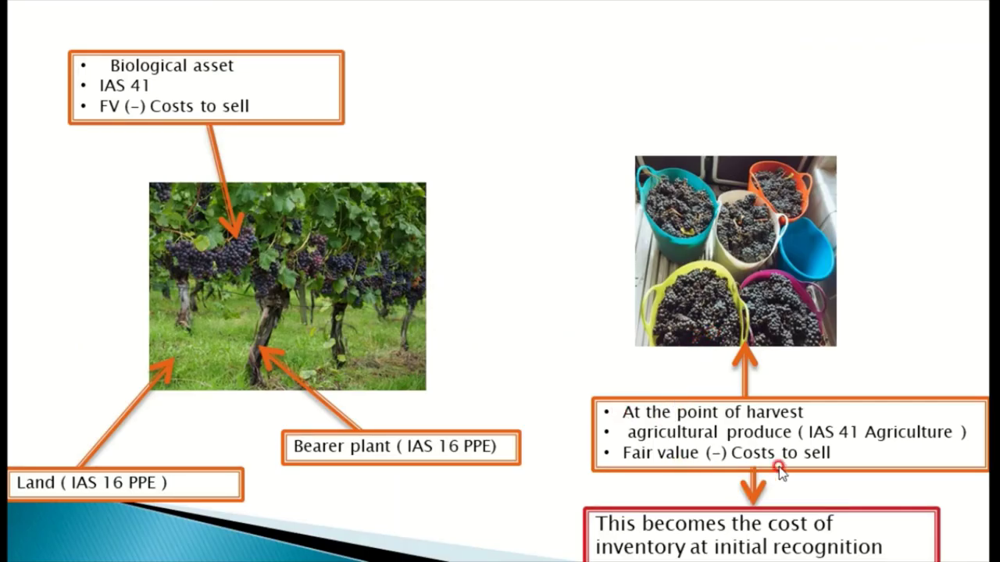
key("alt+Tab")
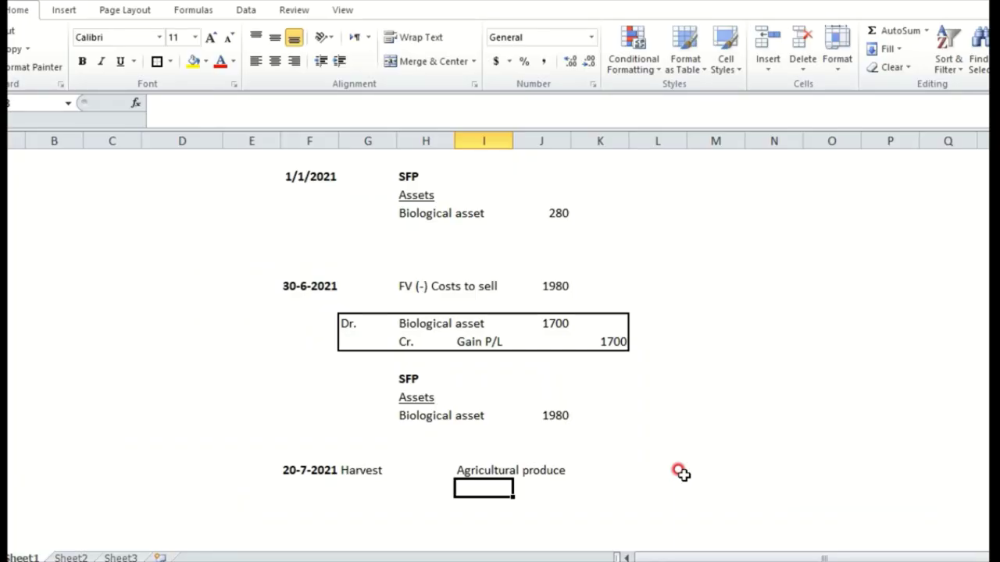
type("FV (-")
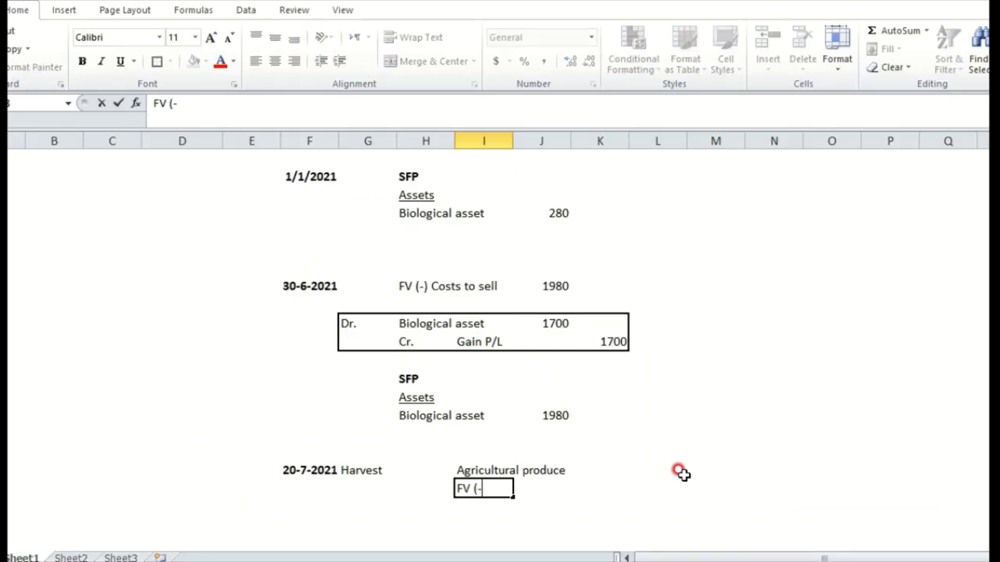
type(") Costs to sell")
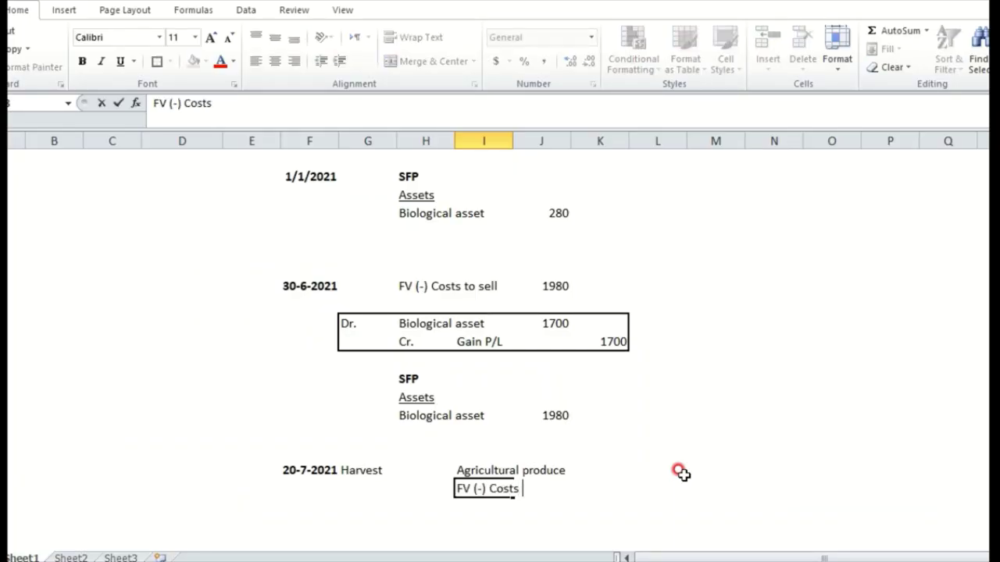
key("Tab")
key("Tab")
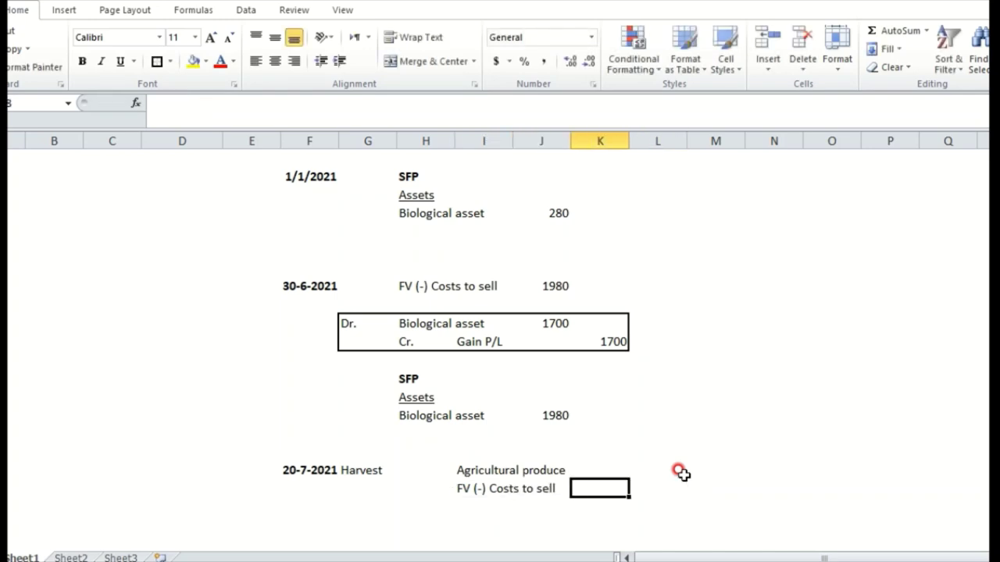
type("=")
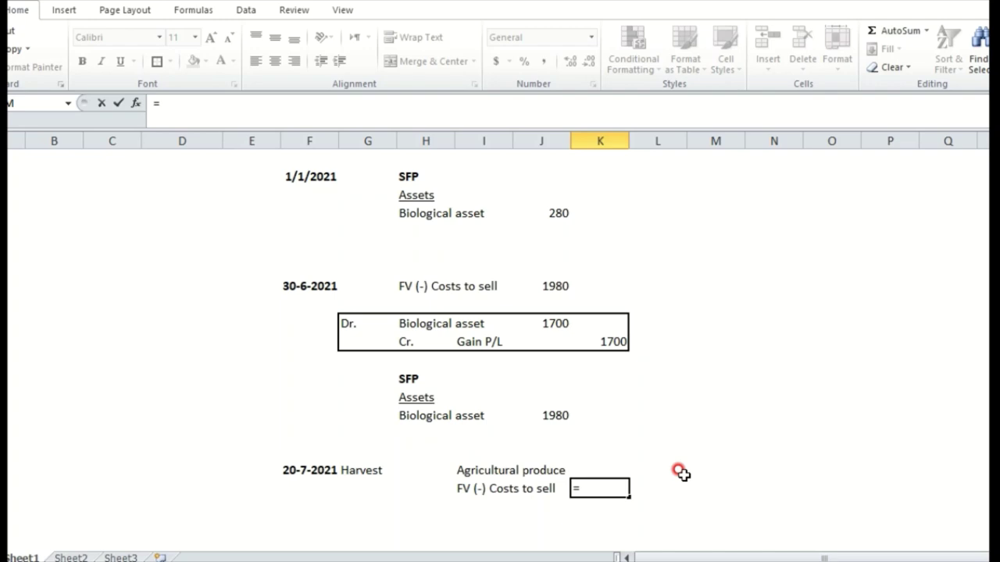
type("3000-")
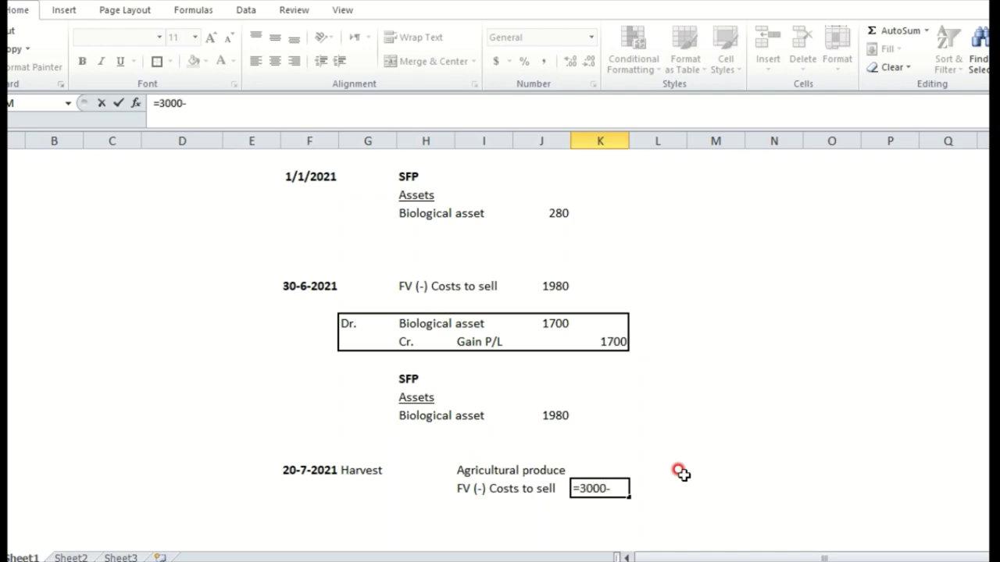
type("20")
key("Return")
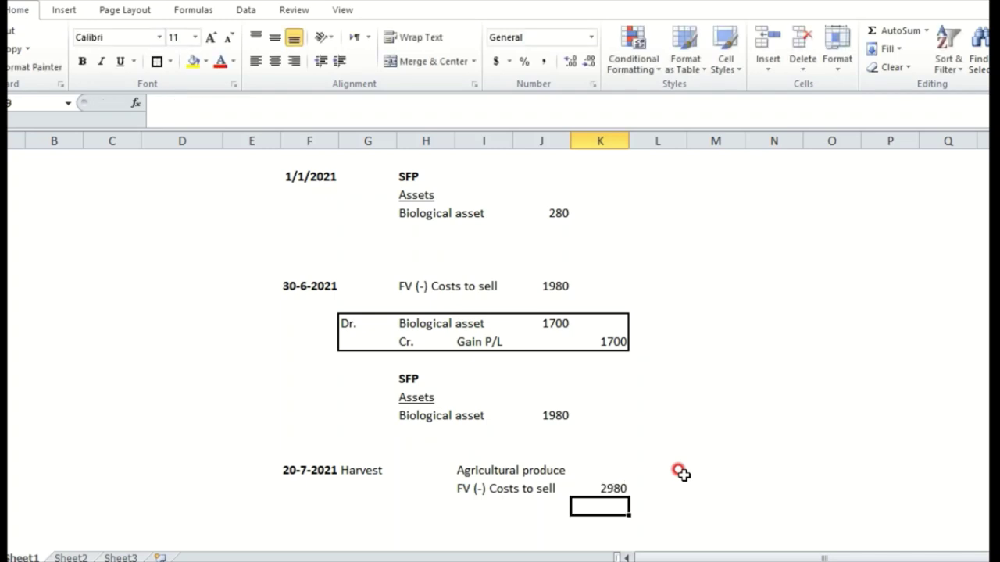
key("Up")
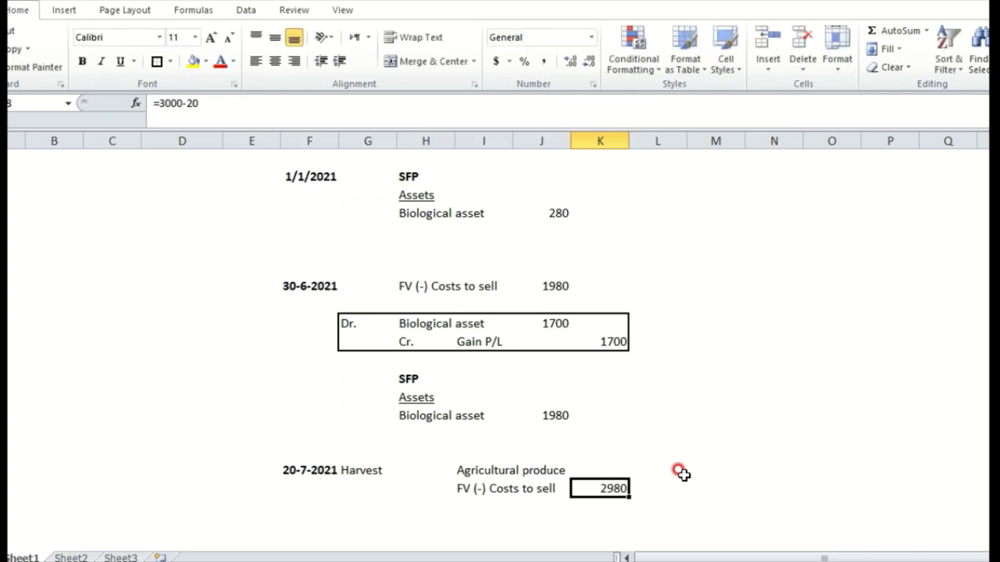
key("Right")
key("shift+Left")
key("shift+Left")
key("shift+Left")
key("shift+Up")
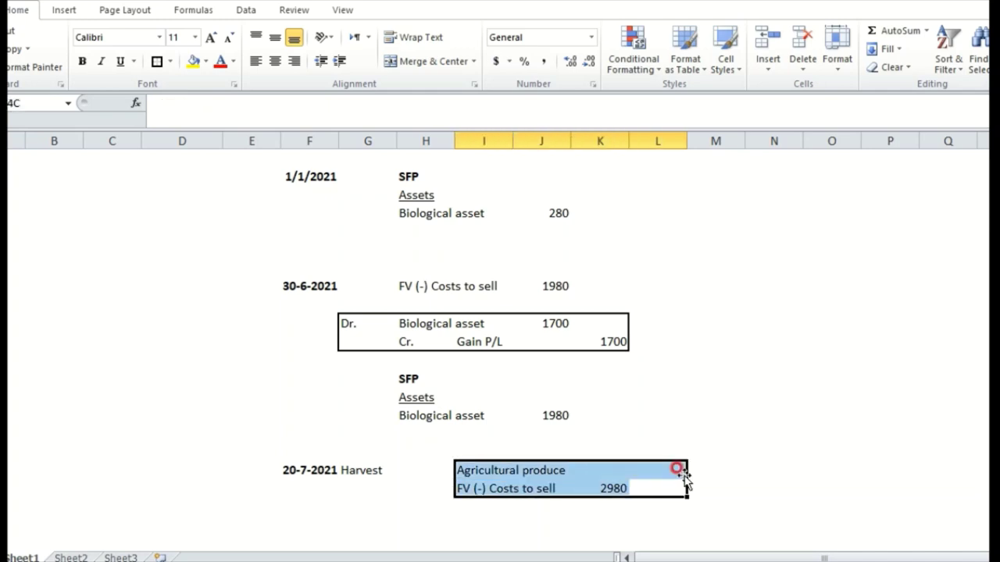
left_click(687, 480)
key("Left")
key("Left")
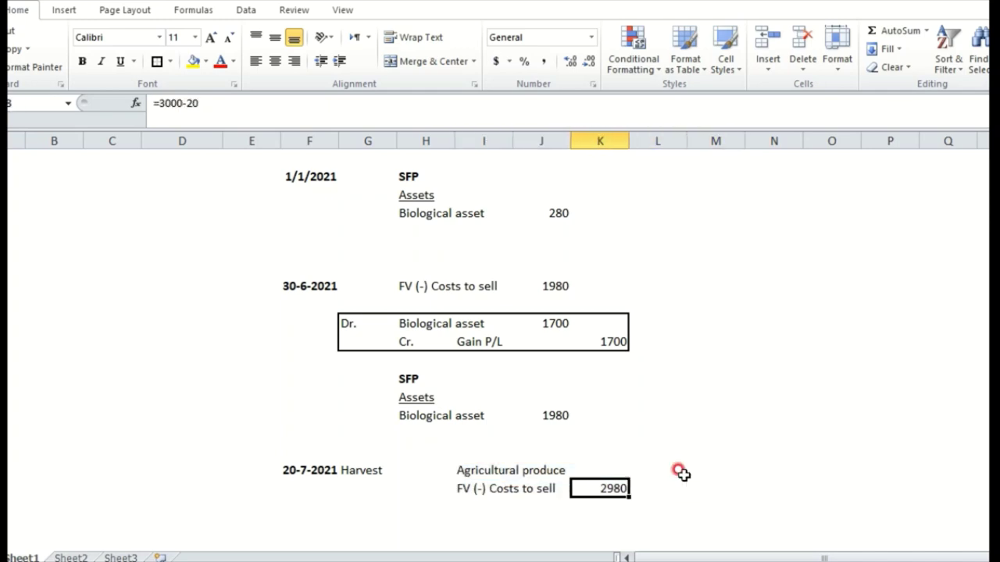
key("Left")
key("Left")
key("Up")
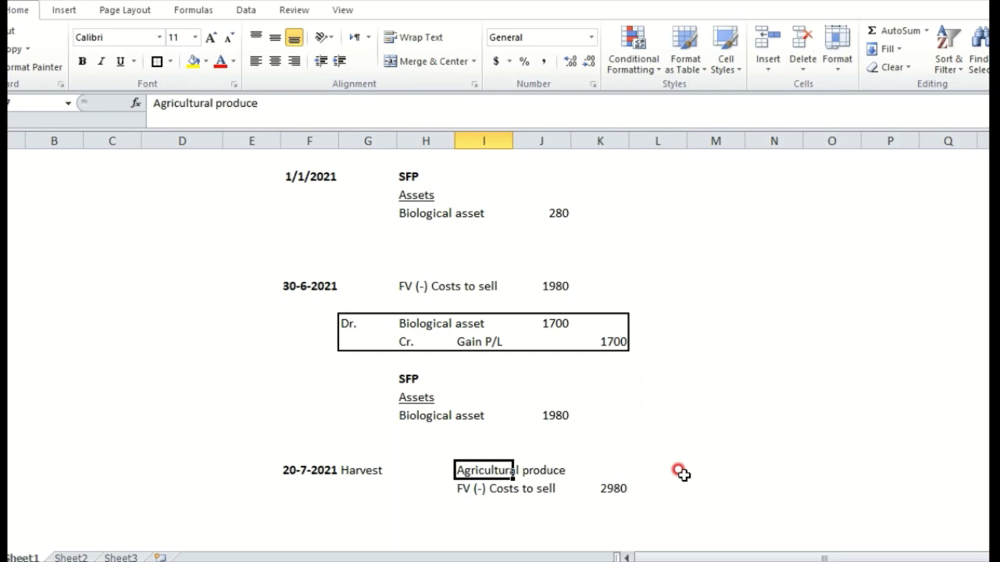
key("shift+Right")
key("shift+Right")
key("shift+Down")
key("shift+Down")
- Start the harvest journal entry with "Dr." in G91 and "Inventory" in H91
key("Down")
key("Down")
key("Left")
key("Left")
key("Down")
key("Down")
key("Down")
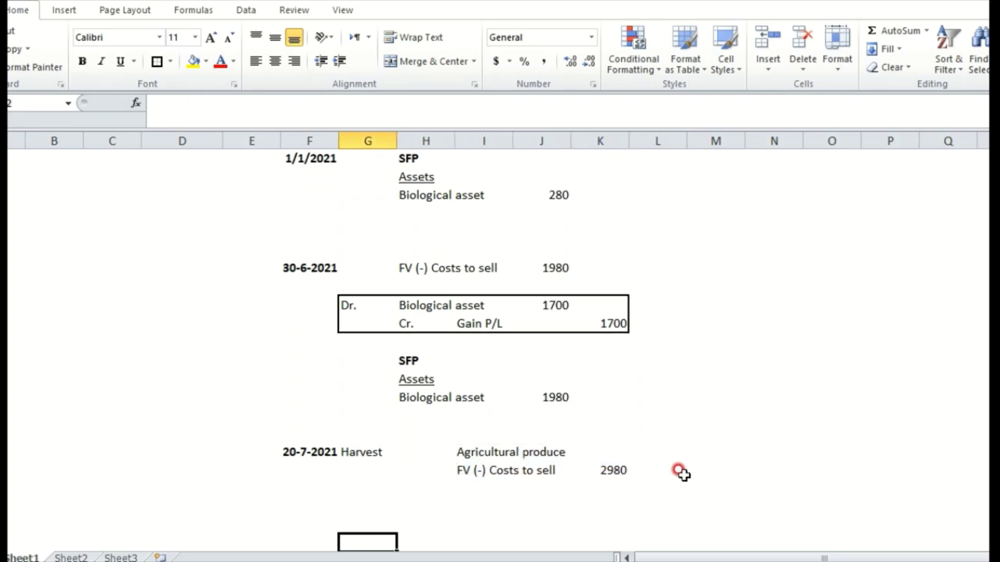
key("Down")
key("Up")
key("Up")
type("Dr.")
key("Right")
type("Inventory")
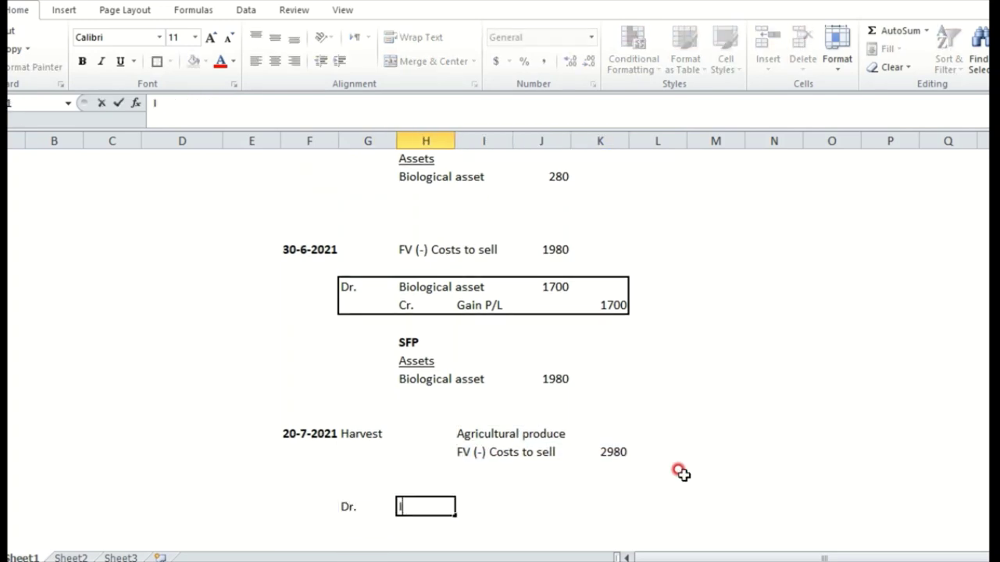
- Link the inventory debit amount in J91 to the harvest fair value less costs to sell in K88
key("Right")
key("Right")
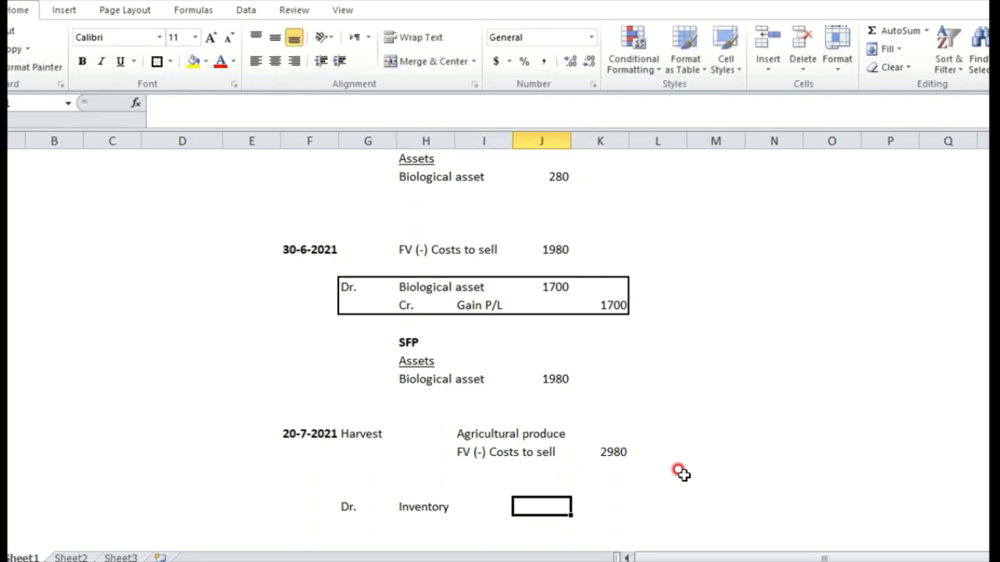
type("=")
key("Up")
key("Up")
key("Right")
key("Return")
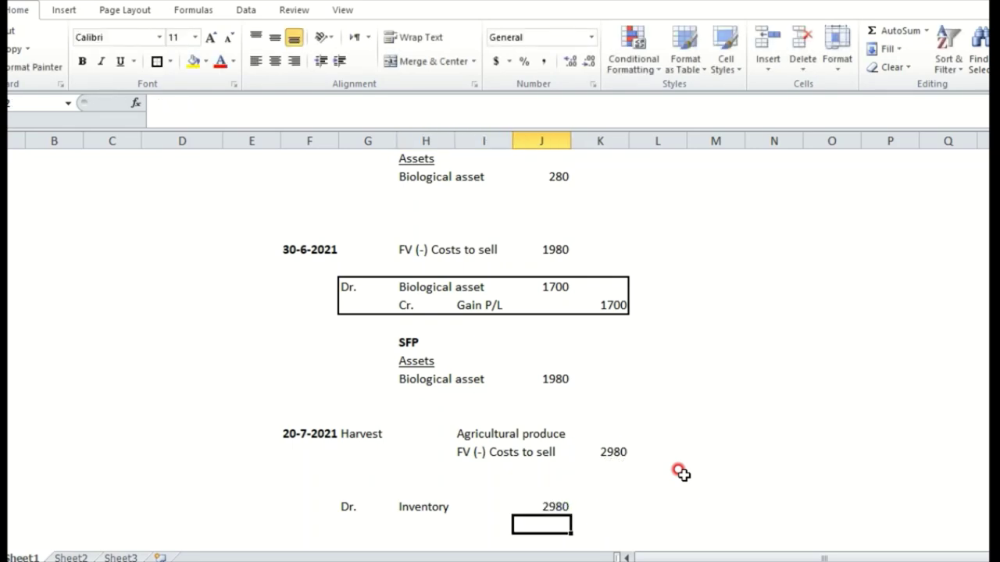
- Enter the first credit line of the harvest journal with "Cr." in H92 and "Biological asset" in I92
key("Left")
key("Left")
type("Cr.")
key("Right")
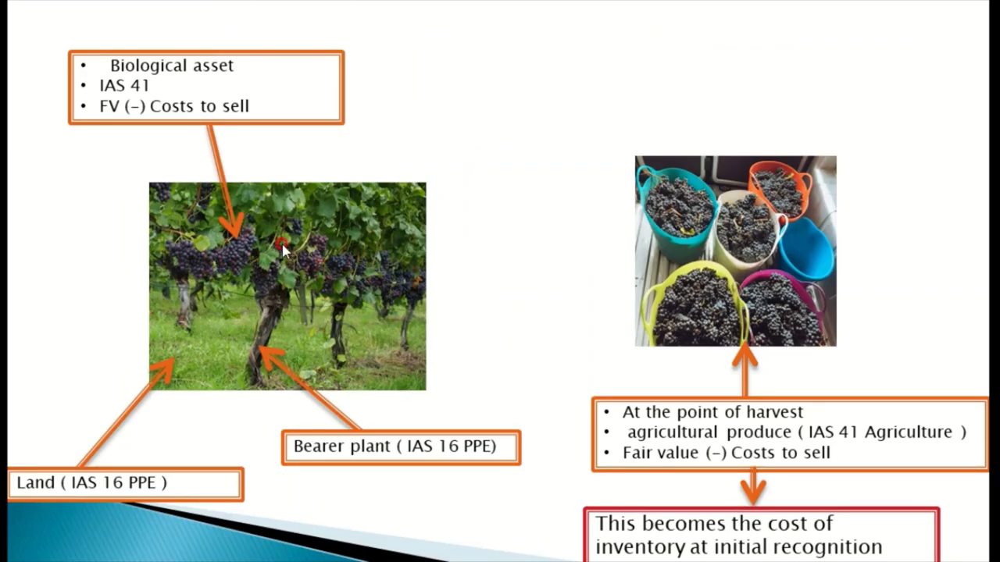
key("alt+Tab")
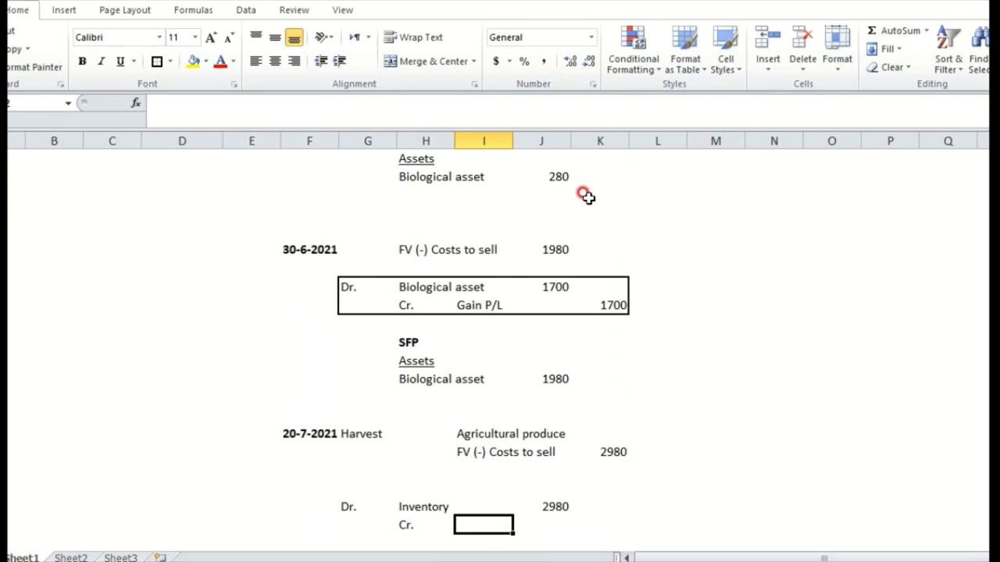
type("Biological asse")
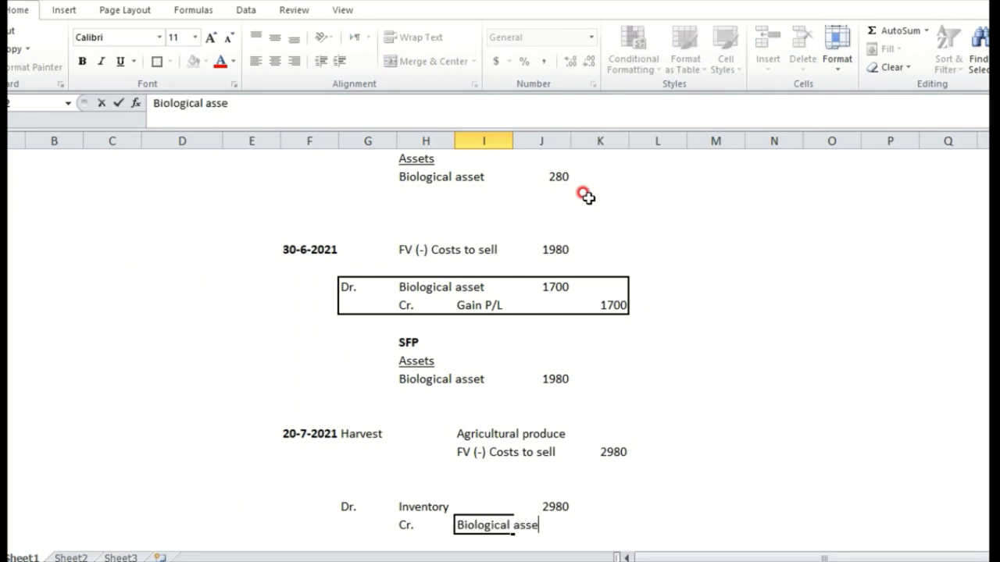
type("t")
- Link the biological asset credit amount in K92 to the 30-6-2021 SFP balance in J84
key("Tab")
key("Tab")
type("=")
key("Up")
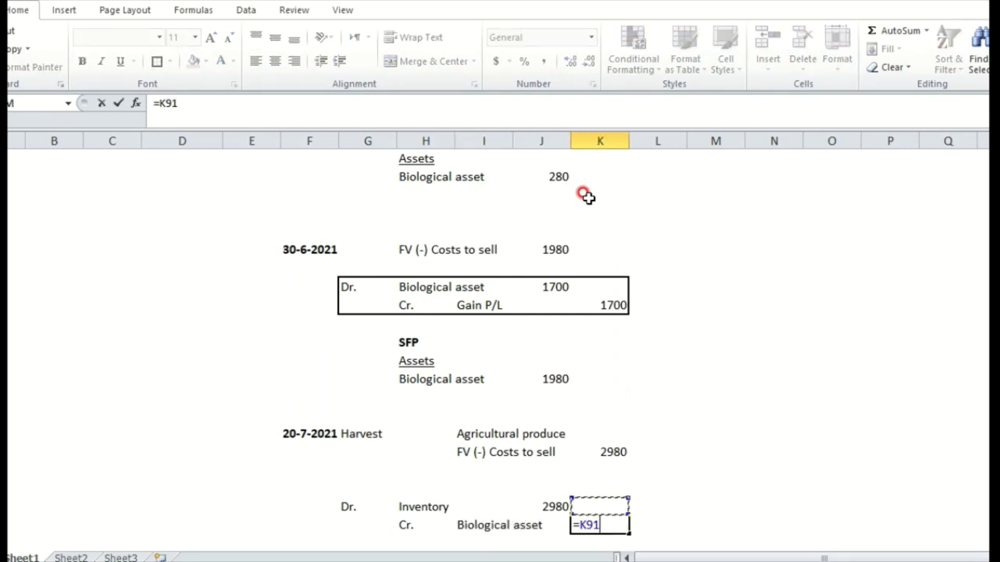
key("Up")
key("Up")
key("Up")
key("Up")
key("Up")
key("Up")
key("Left")
key("Up")
key("Return")
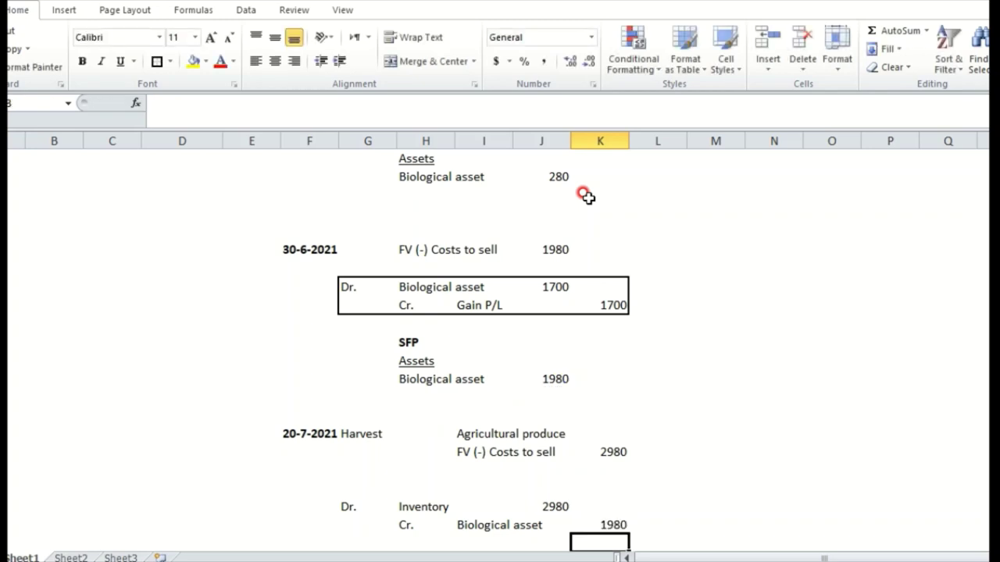
- Add a second credit line to the harvest journal with "Cr." in H93 and "Gain P/L" in I93
key("Left")
key("Left")
key("Up")
key("Down")
type("Cr.")
key("Tab")
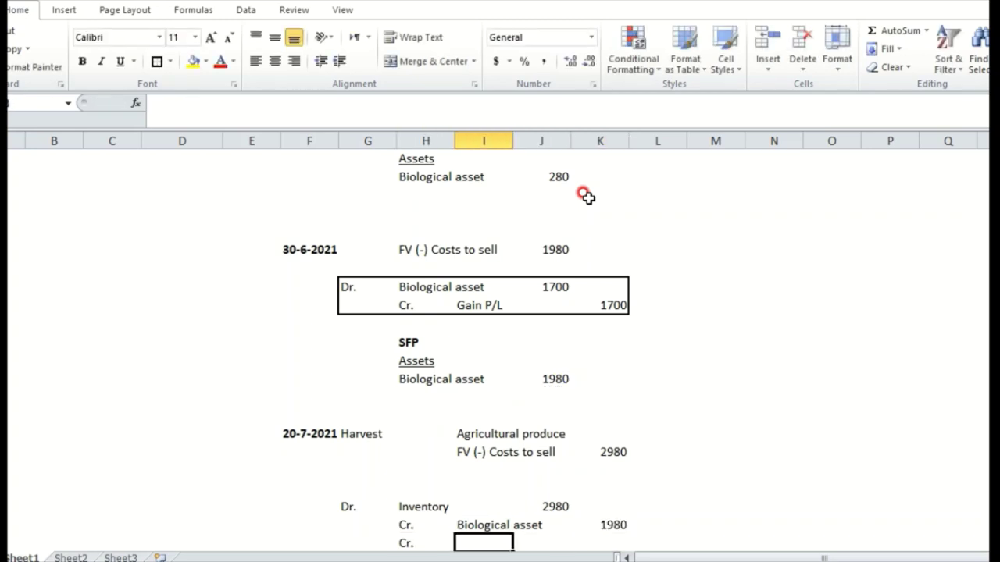
type("Gain P")
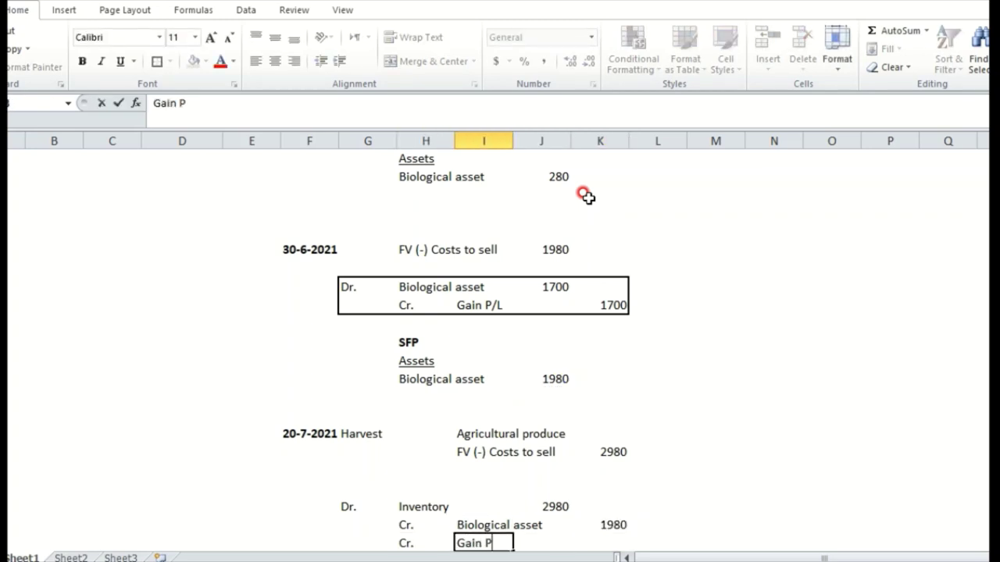
type("/L")
- Calculate the gain in K93 as inventory less biological asset with =J91-K92
key("Tab")
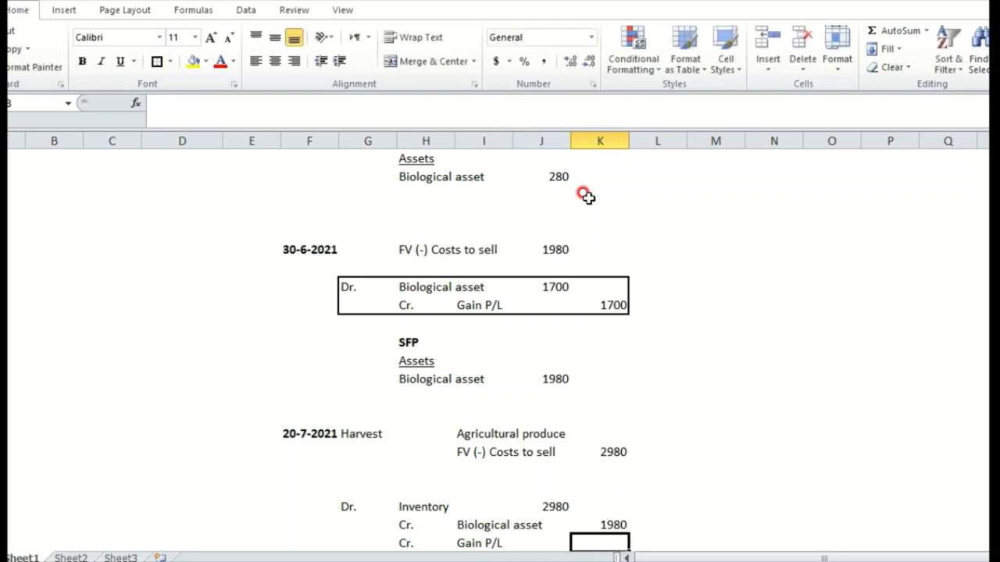
type("=")
key("Left")
key("Up")
key("Up")
type("-")
key("Up")
key("Return")
- Outline the harvest journal entry in G91:K93 with a box border
key("Up")
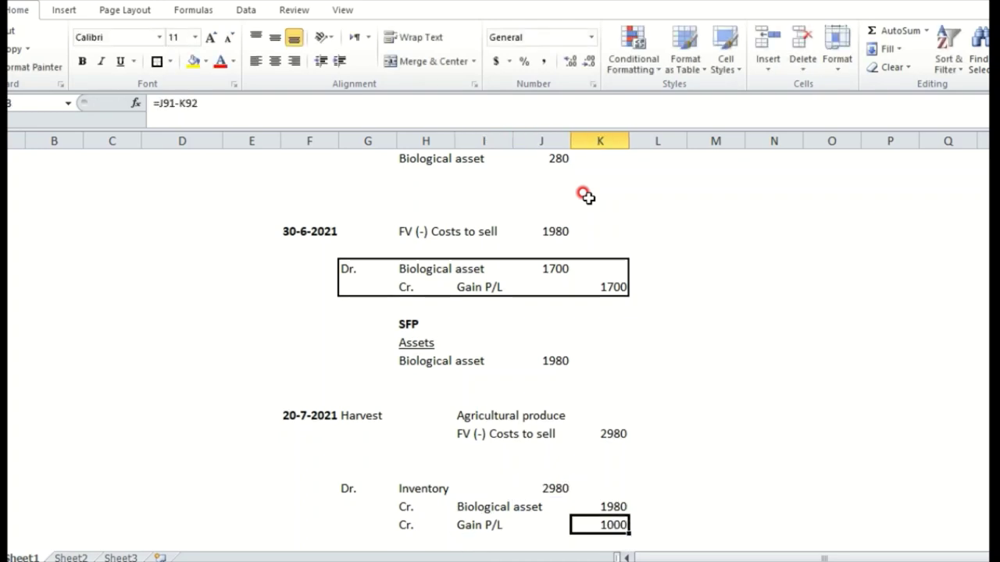
key("shift+Left")
key("shift+Left")
key("shift+Left")
key("shift+Left")
key("shift+Up")
key("shift+Up")
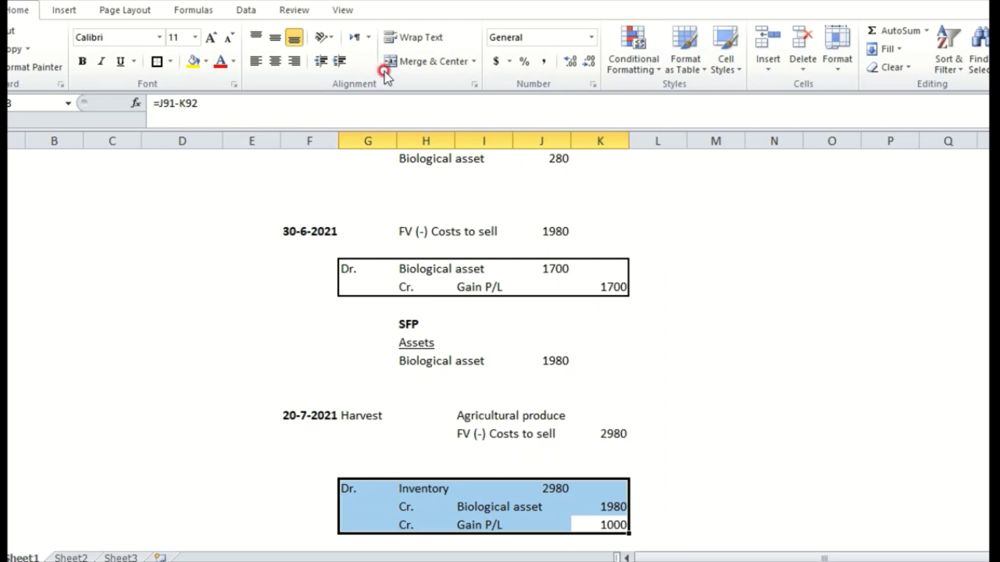
left_click(156, 60)
left_click(690, 505)
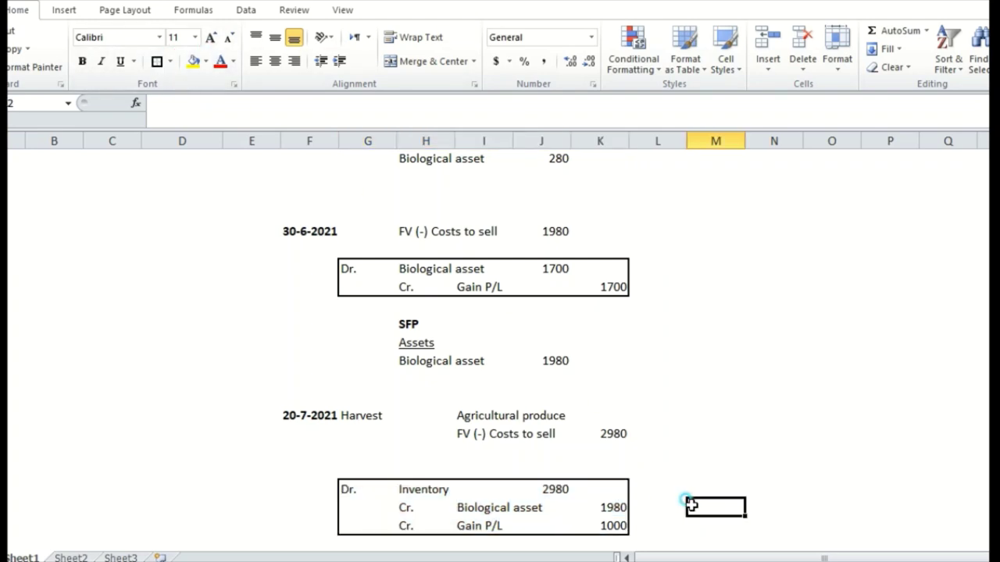
- Review the harvest journal's inventory, biological asset and gain lines against the agricultural produce's FV (-) Costs to sell
left_click_drag(404, 508, 582, 507)
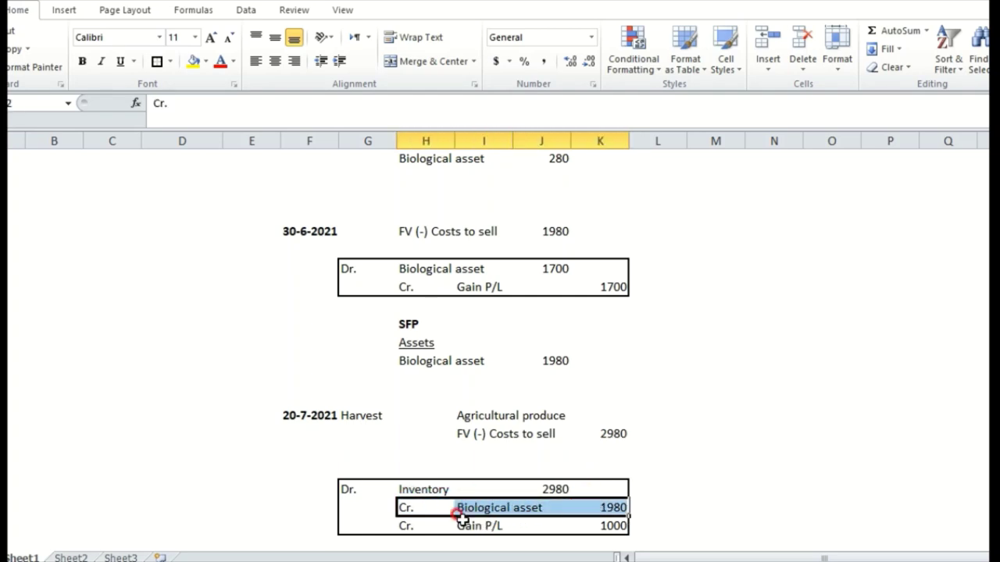
left_click_drag(341, 485, 522, 487)
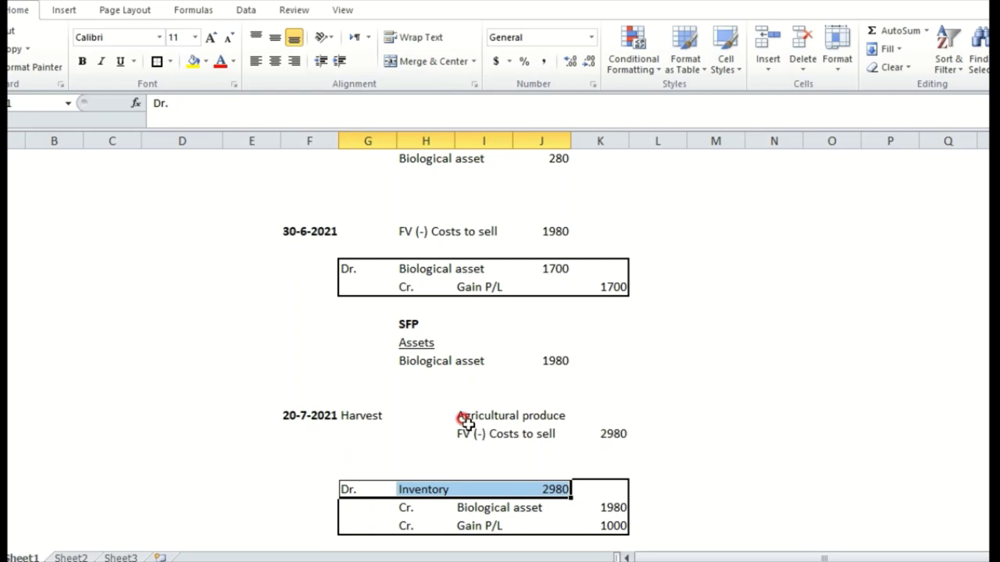
left_click_drag(465, 427, 591, 414)
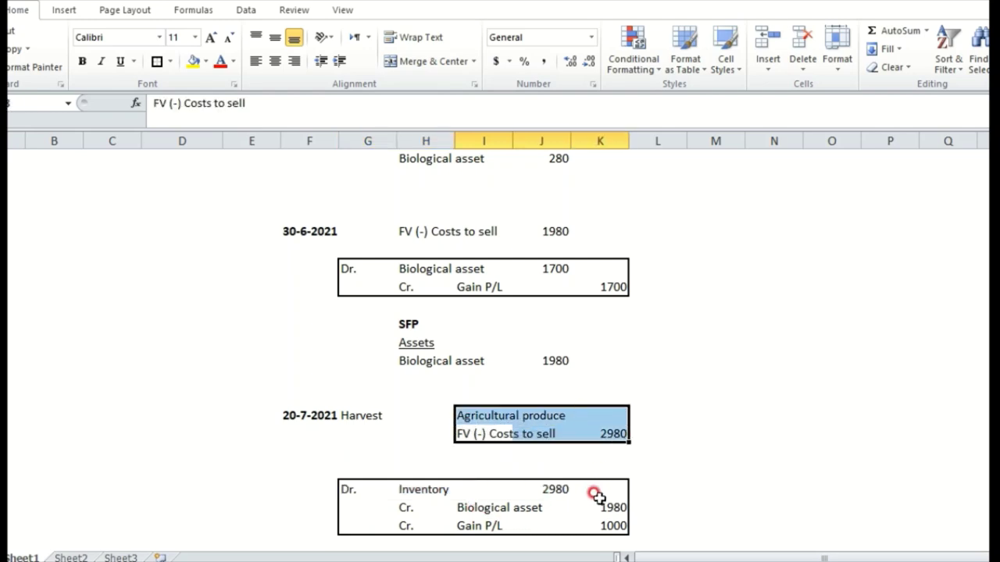
left_click_drag(661, 529, 398, 531)
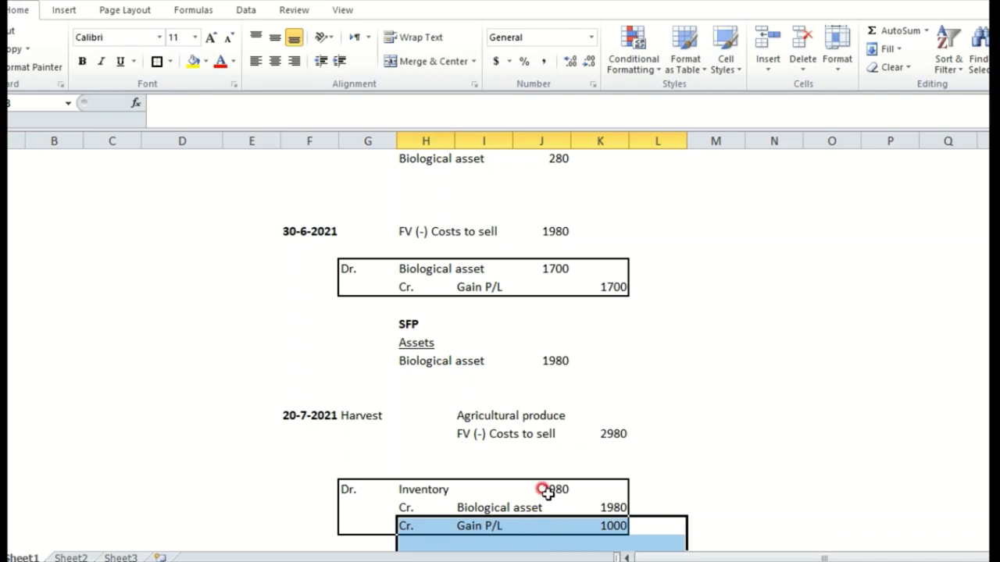
left_click_drag(547, 488, 400, 484)
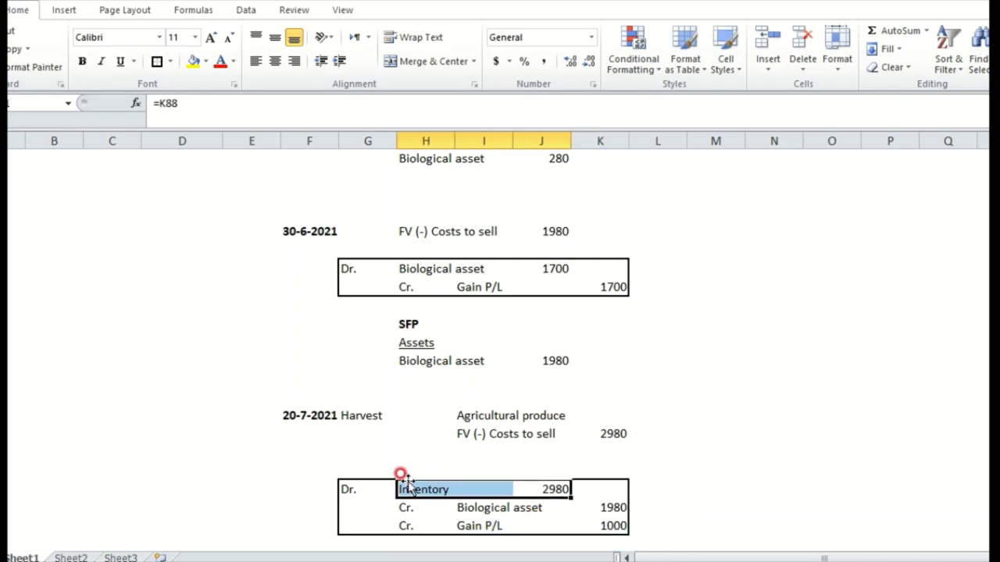
left_click(541, 487)
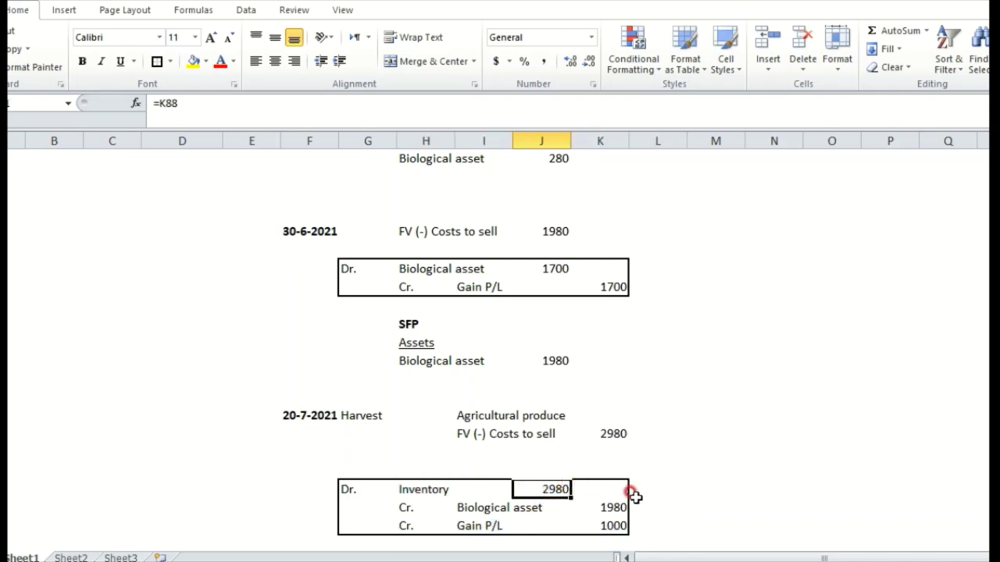
left_click(625, 508)
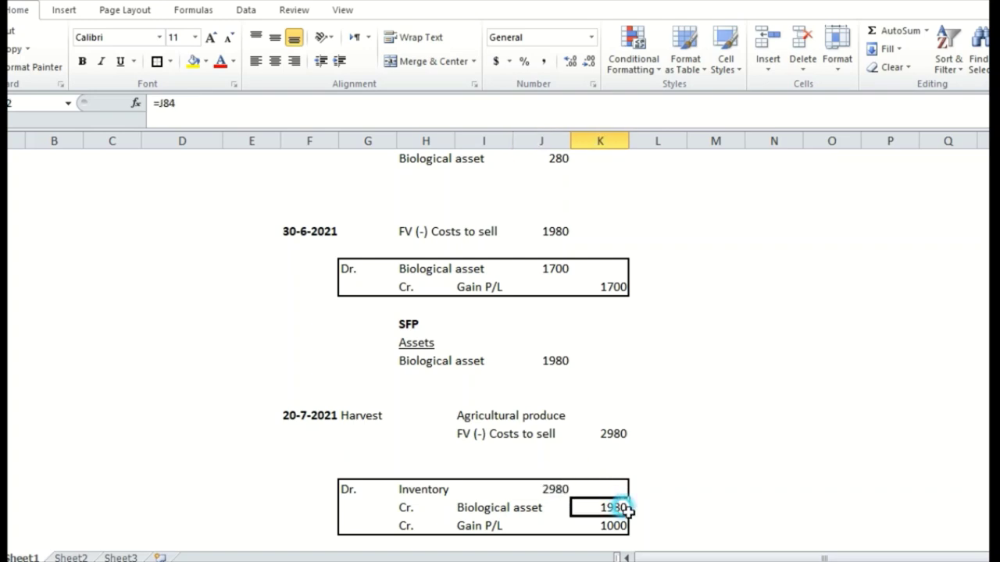
left_click_drag(628, 507, 378, 506)
left_click(732, 411)
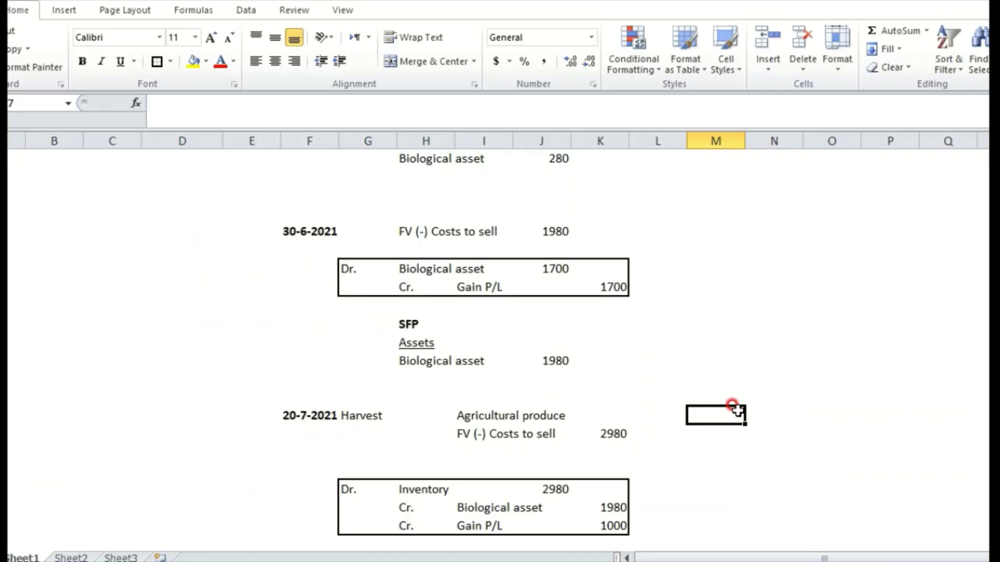
- Copy the SFP, Assets and Biological asset labels from H82:H84 to H95, below the harvest journal
key("Down")
key("Down")
key("Down")
key("Down")
key("Down")
key("Down")
key("Down")
key("Down")
key("Down")
key("Down")
key("Down")
key("Down")
key("Down")
key("Down")
key("Down")
key("Left")
key("Left")
key("Left")
key("Up")
key("Up")
key("Up")
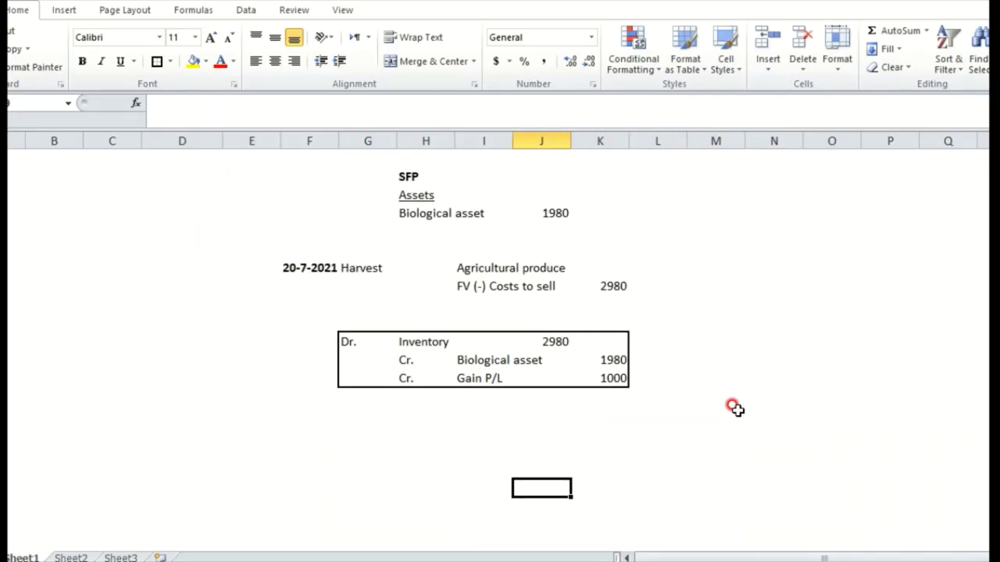
key("Left")
key("Left")
key("Up")
key("Up")
key("Up")
key("Up")
key("Up")
key("Up")
key("Up")
key("Up")
key("Up")
key("Up")
key("Up")
key("Up")
key("Up")
key("Up")
key("Up")
key("Up")
key("Up")
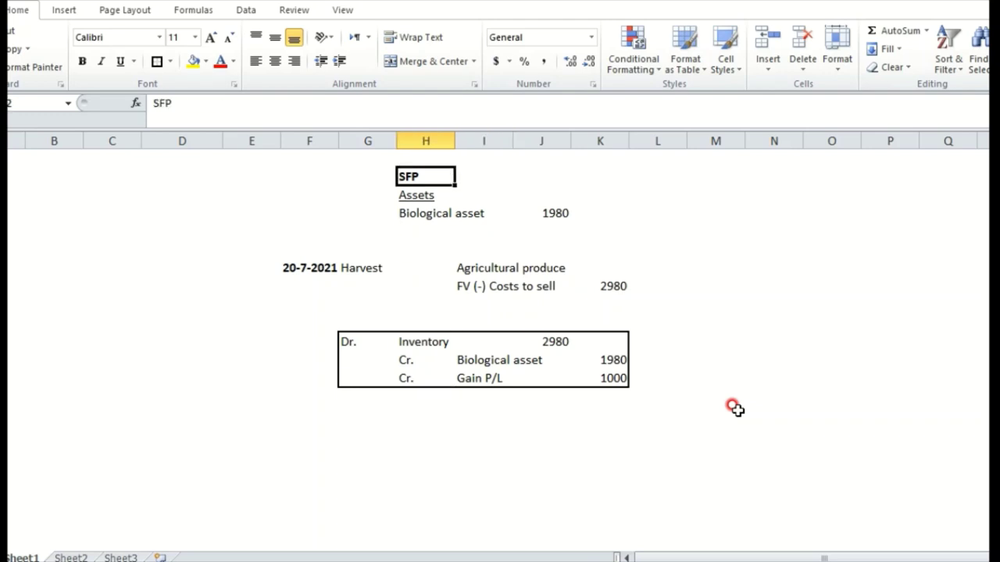
key("shift+Down")
key("shift+Down")
key("ctrl+c")
key("Down")
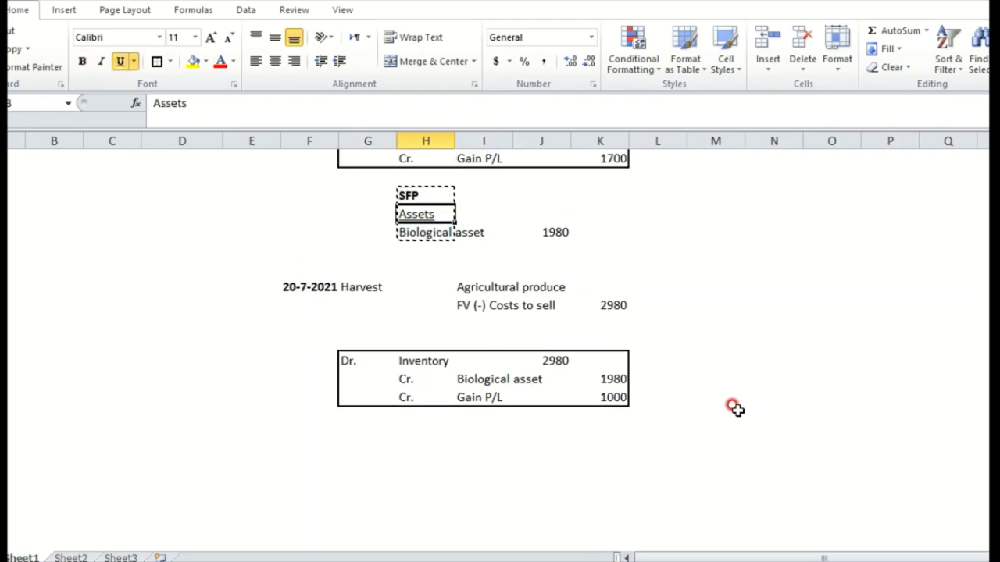
key("Down")
key("Down")
key("Down")
key("Down")
key("Down")
key("Down")
key("Down")
key("Down")
key("Down")
key("Down")
key("Down")
key("Down")
key("Return")
key("Down")
key("Down")
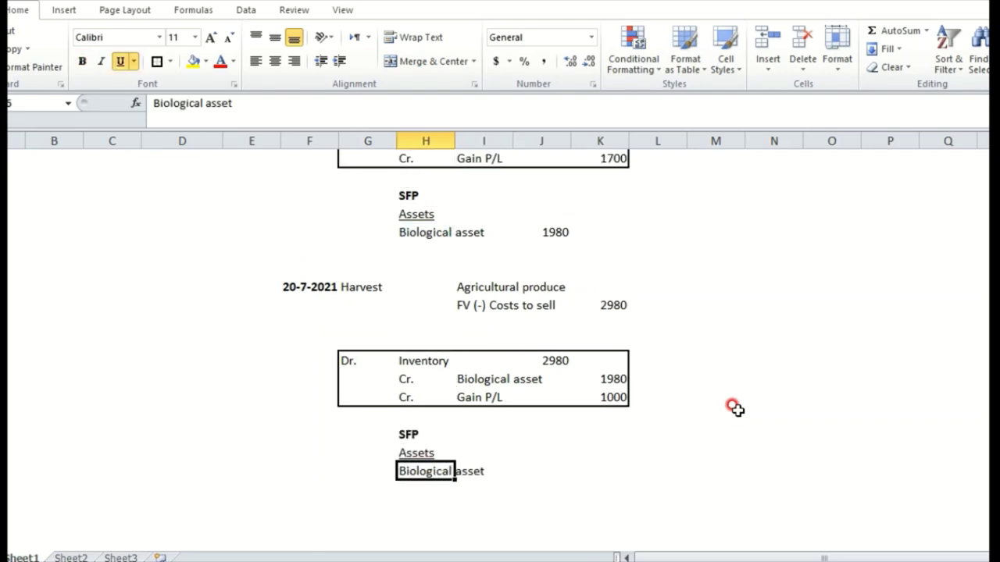
- Clear the copied Assets and Biological asset labels in H96:H97 and enter "Current assets" in H96
key("Up")
key("shift+Down")
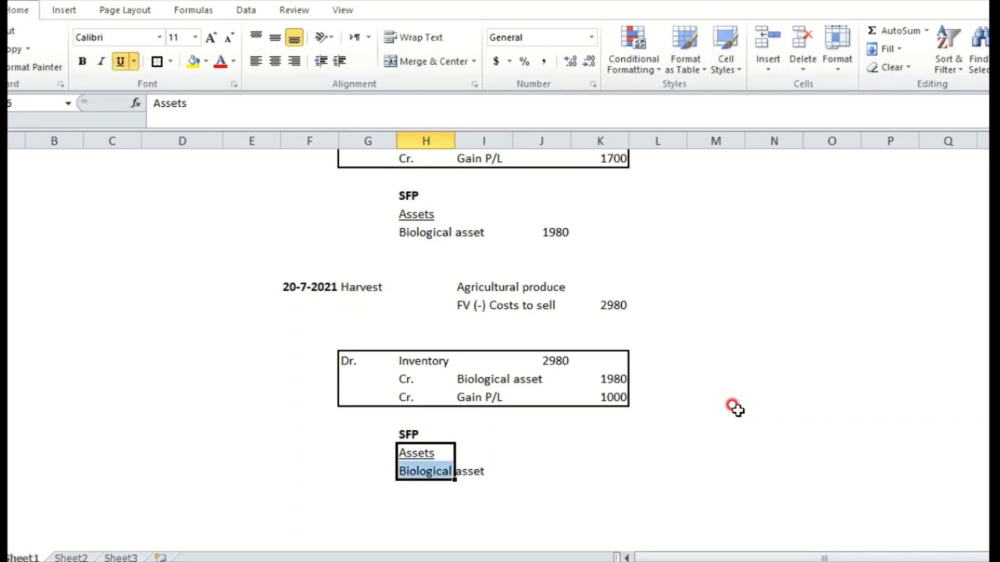
key("Delete")
left_click_drag(388, 379, 645, 378)
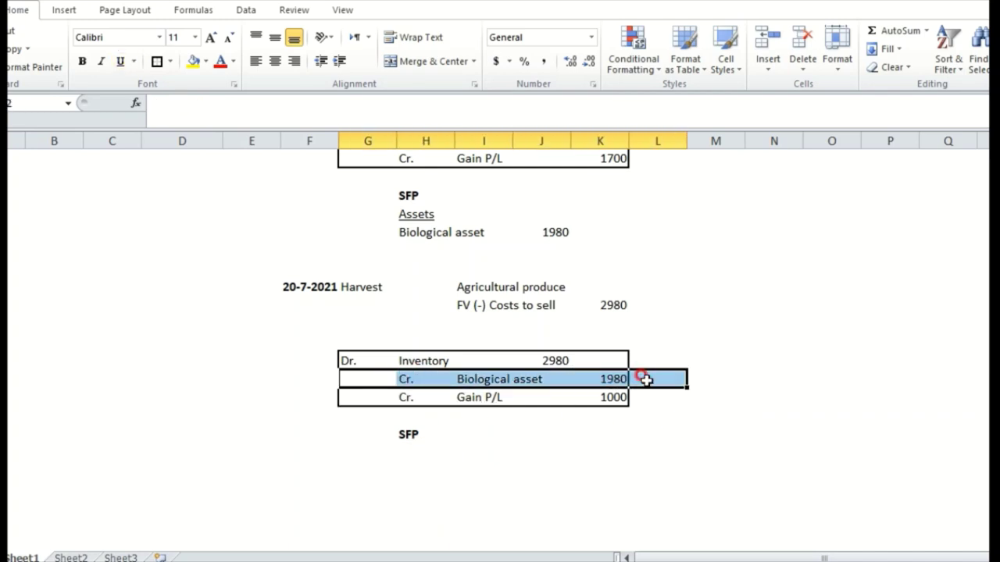
left_click(409, 450)
type("Cu")
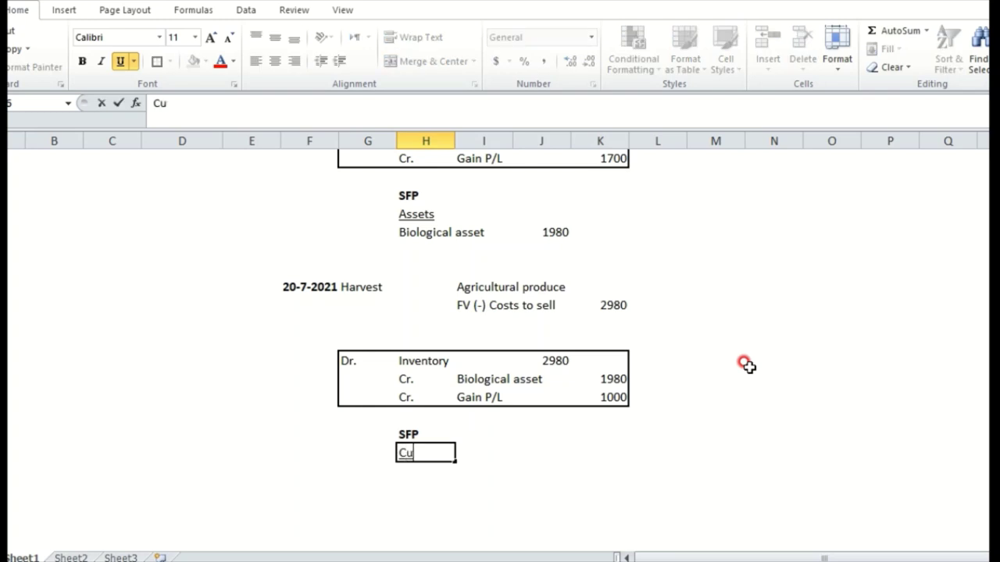
type("rrent assets")
key("ctrl+Return")
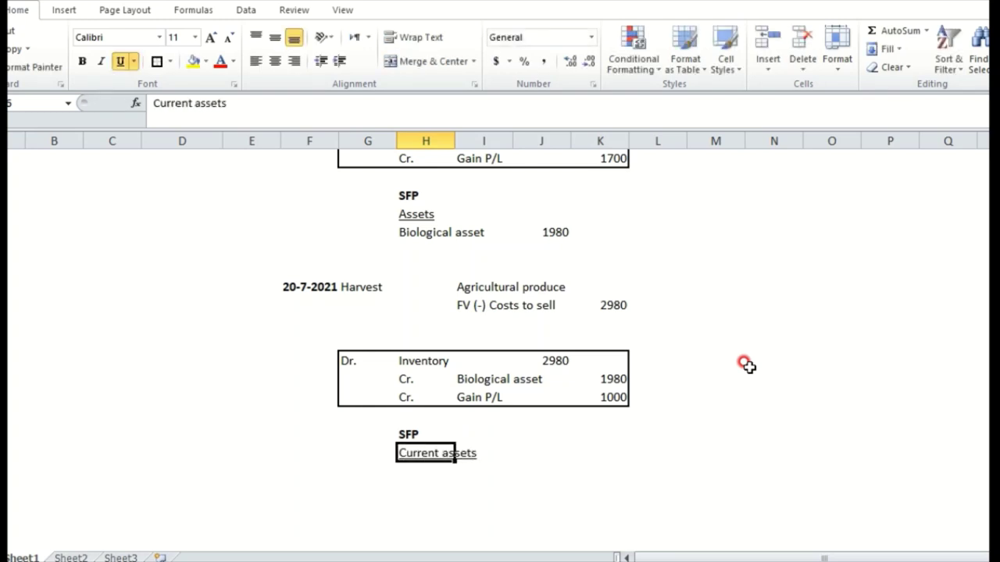
- Link the label in H97 under Current assets to the journal's Inventory label in H91
key("Return")
type("=")
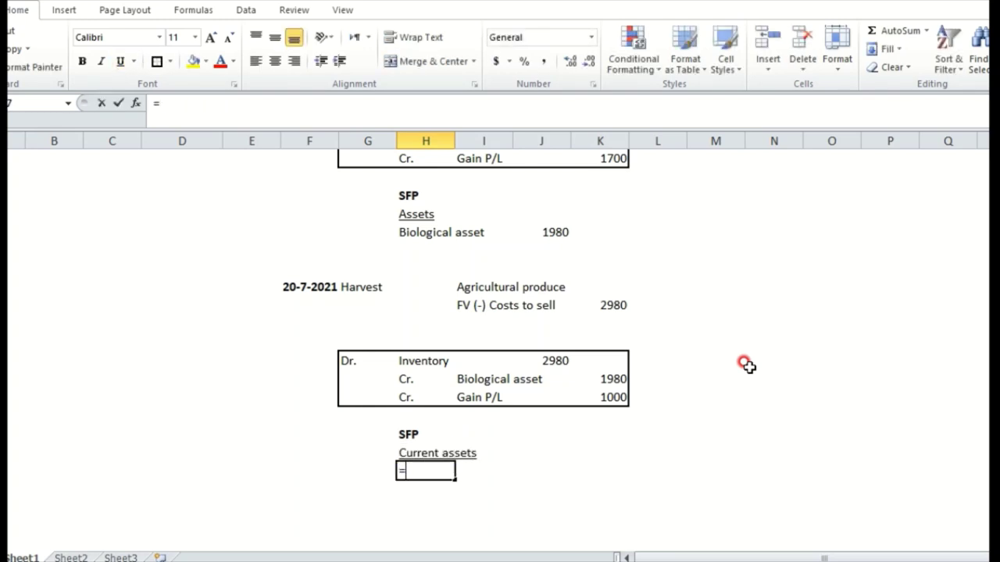
key("Up")
key("Up")
key("Up")
key("Up")
key("Up")
key("Up")
key("Return")
- Link the SFP inventory amount in J97 to the journal's inventory debit with =J91
key("Right")
key("Up")
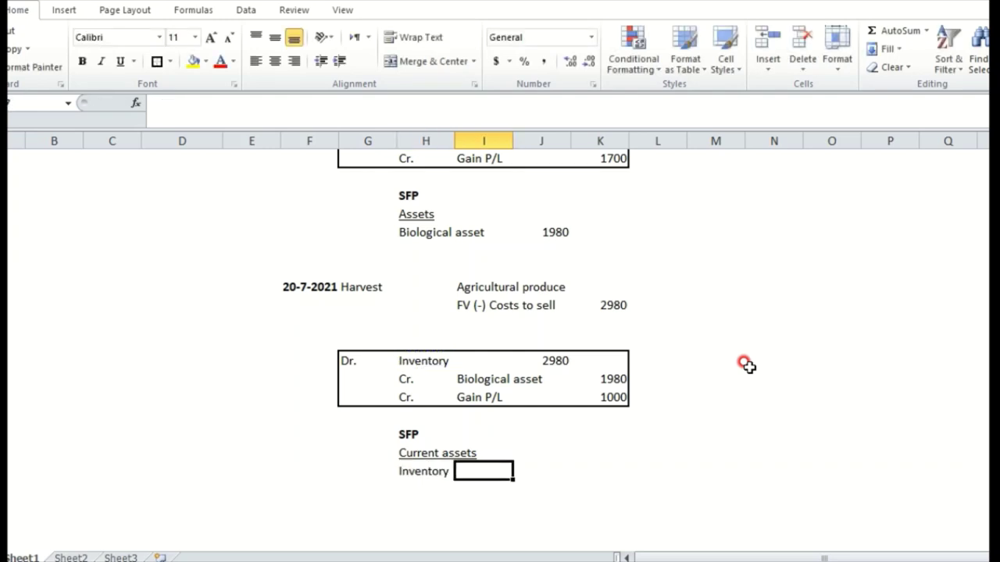
key("Right")
type("=")
key("Up")
key("Up")
key("Up")
key("Up")
key("Up")
key("Up")
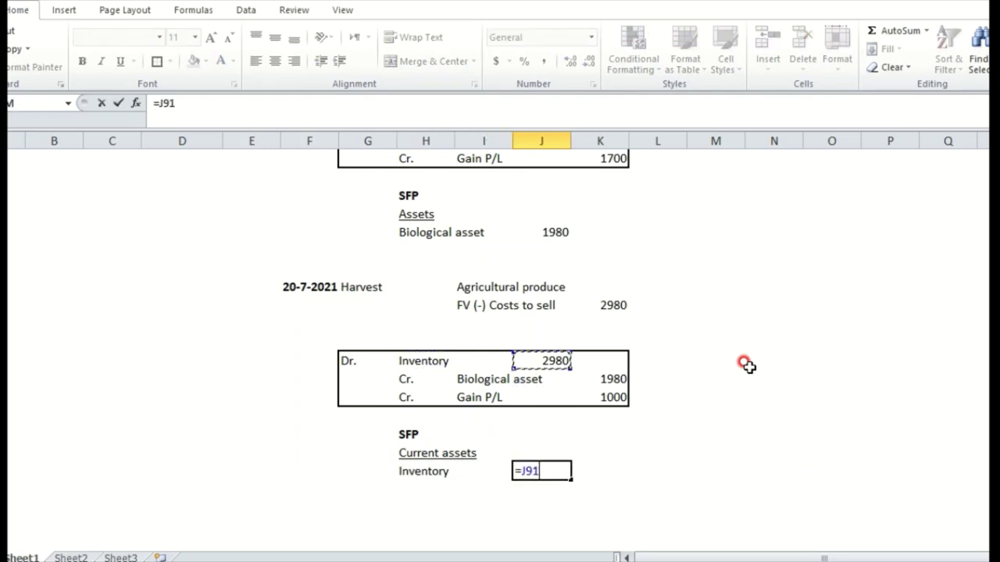
key("Return")
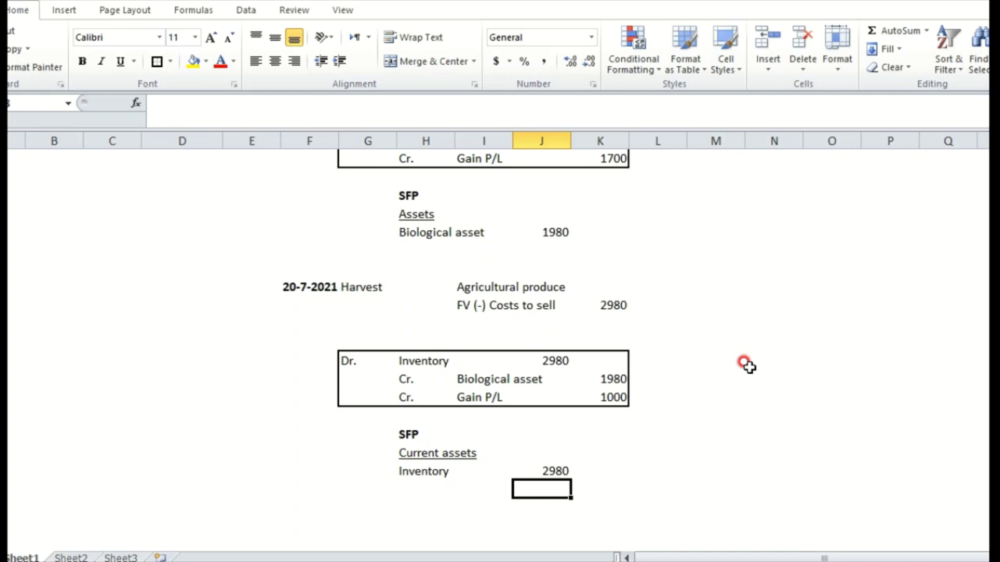
- Review the worked examples on the sheet from the plants harvest section back up to the Animals heading
key("Up")
key("Up")
key("Up")
key("Up")
key("Up")
key("Up")
key("Up")
key("Up")
key("Up")
key("Up")
key("Up")
key("Up")
key("Up")
key("Up")
key("Up")
key("Up")
key("Up")
key("Up")
key("Up")
key("Up")
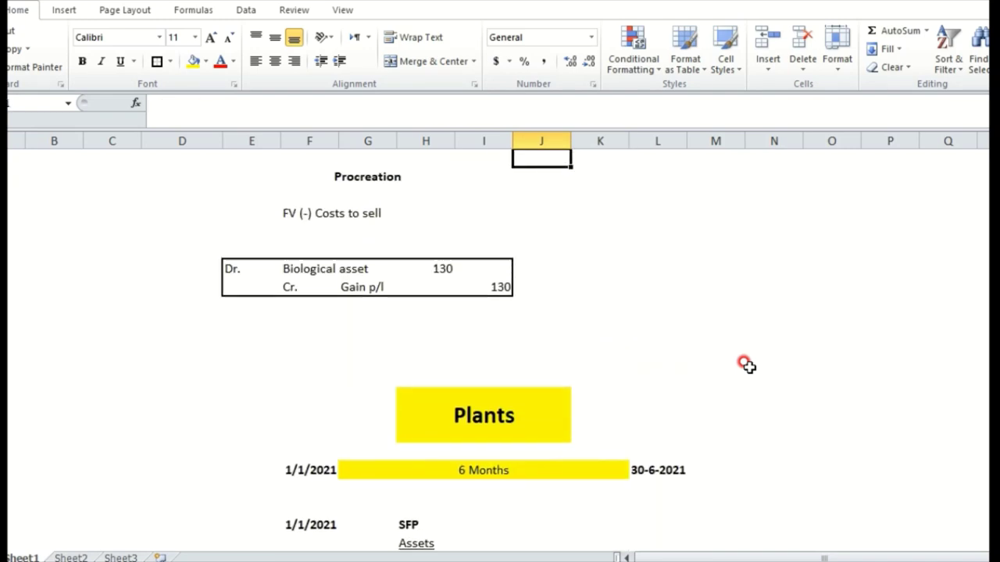
key("Up")
key("Up")
key("Up")
key("Up")
key("Up")
key("Up")
key("Up")
key("Up")
key("Up")
key("Up")
key("Up")
key("Up")
key("Up")
key("Up")
key("Up")
key("Up")
key("Up")
key("Up")
key("Up")
key("Up")
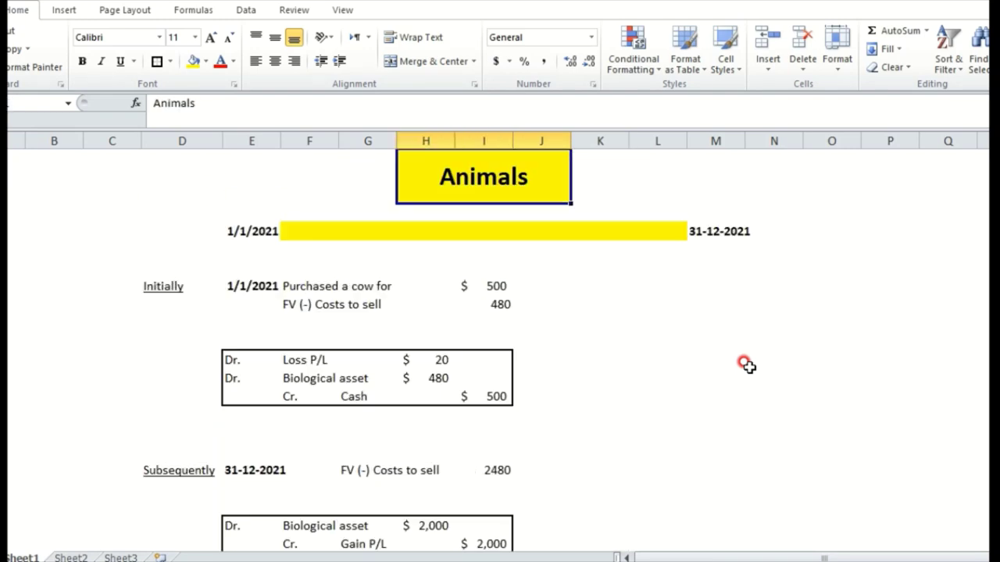
- Switch to the PowerPoint slide show on the IAS 41 treatment of bearer plants and harvested produce
key("alt+Tab")
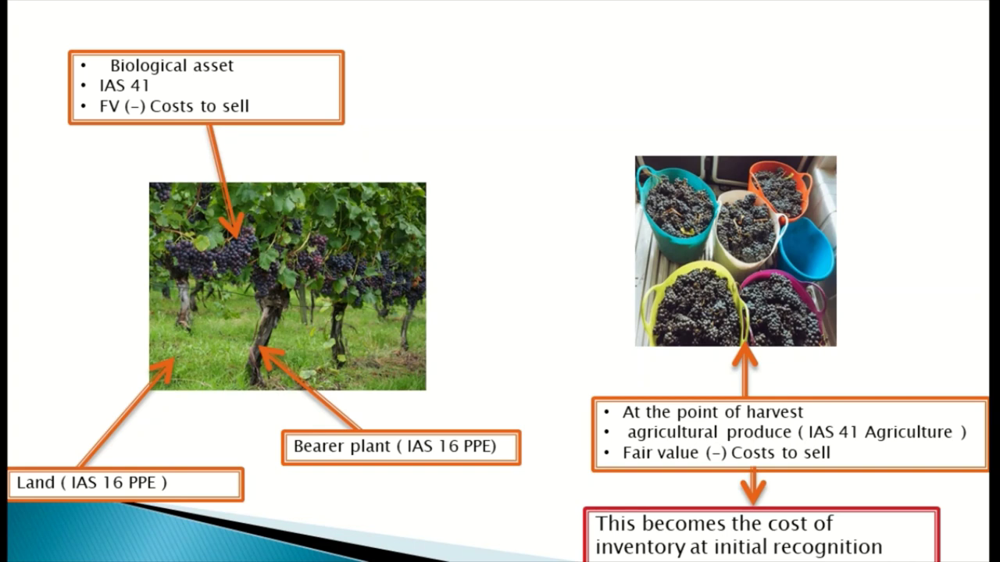
key("alt+Tab")
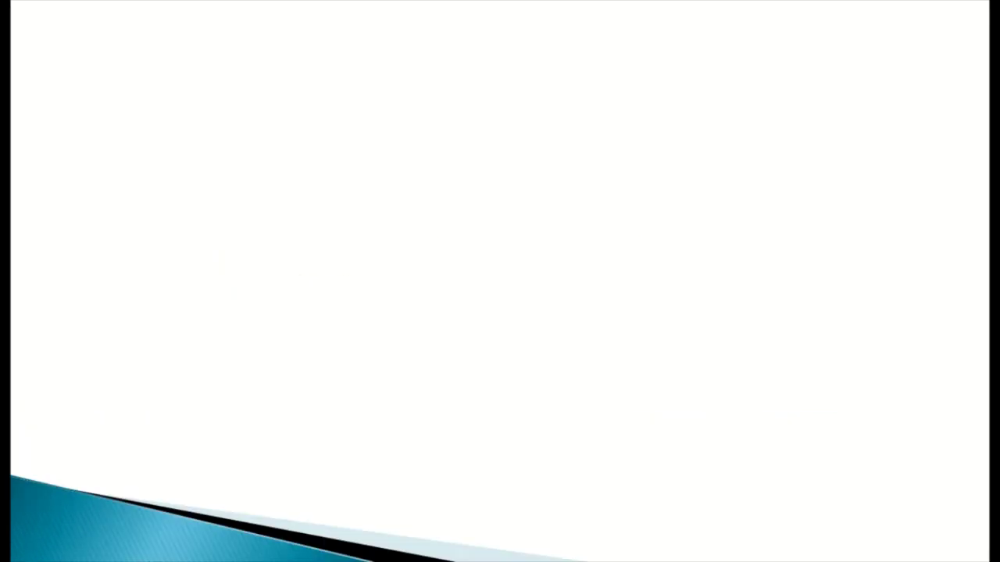